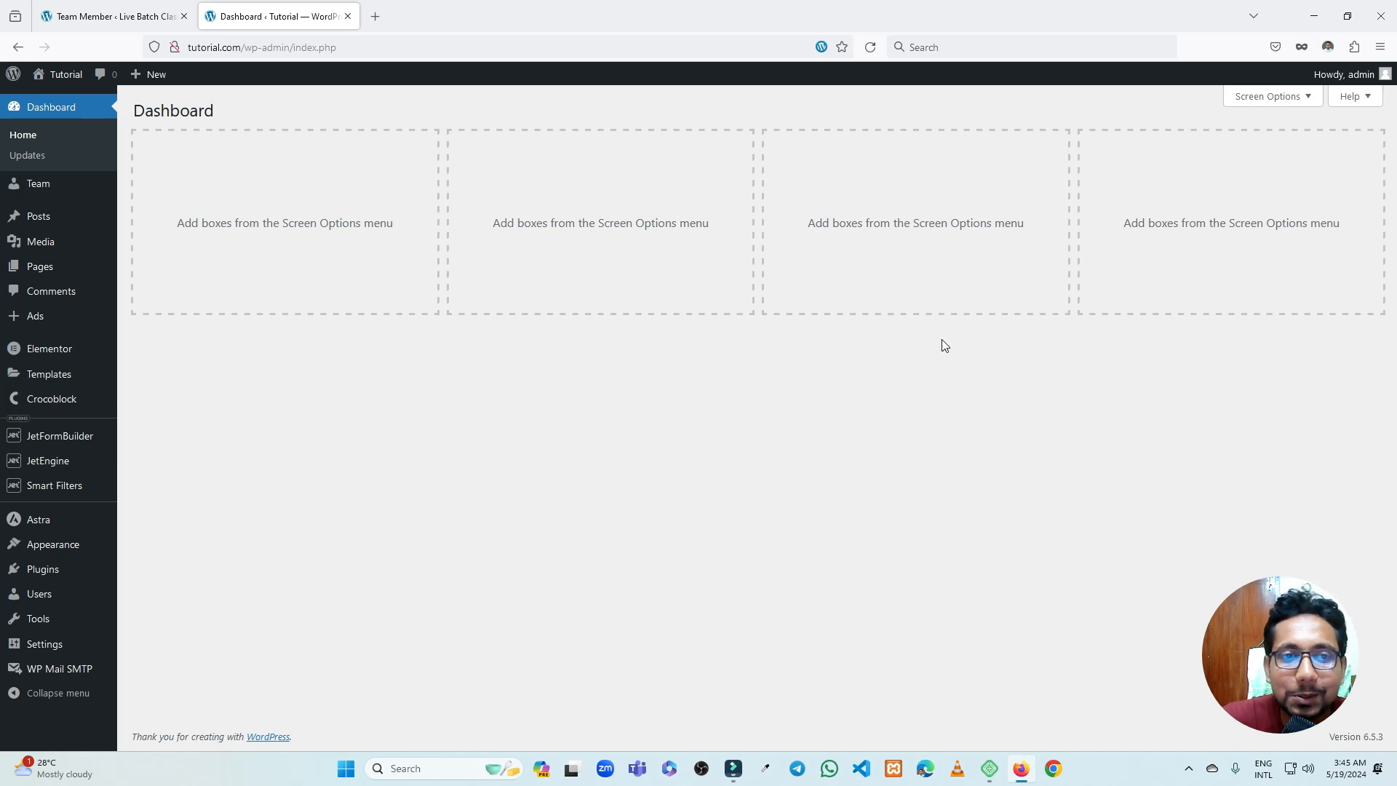
Switch to Local, examine the Live Class and Tutorial site details including the Live Class domain, and minimize Local
{"action": "left_click", "coordinate": [990, 769]}
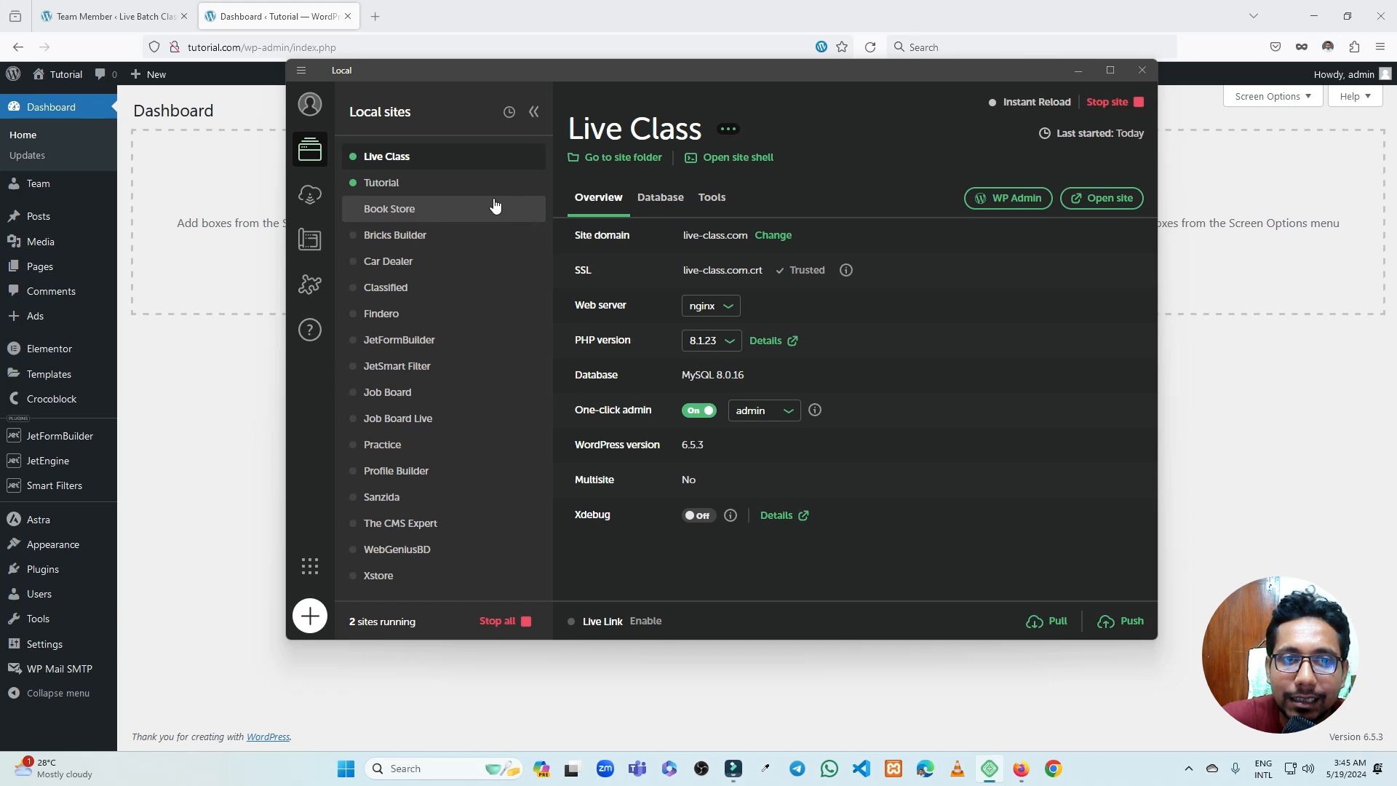
{"action": "left_click", "coordinate": [404, 183]}
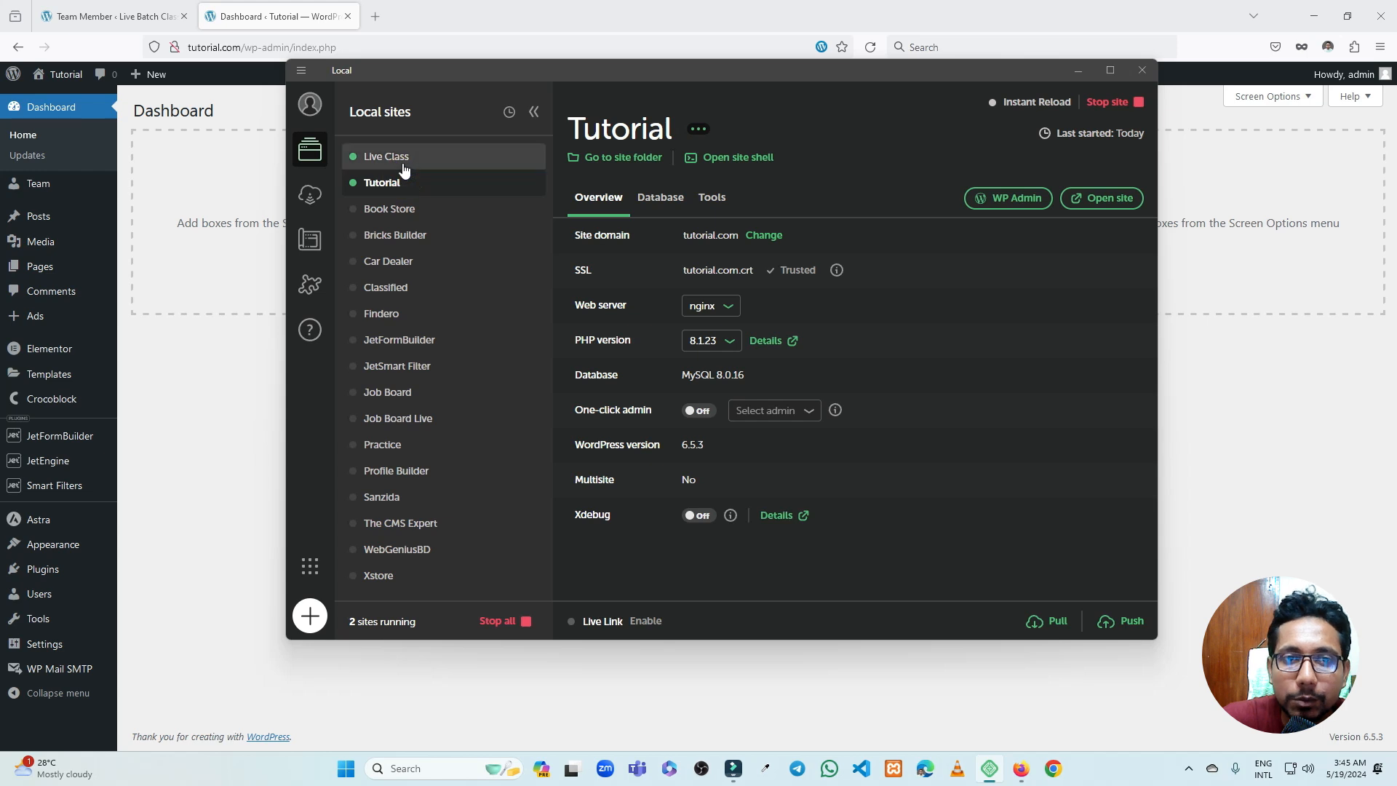
{"action": "left_click", "coordinate": [405, 167]}
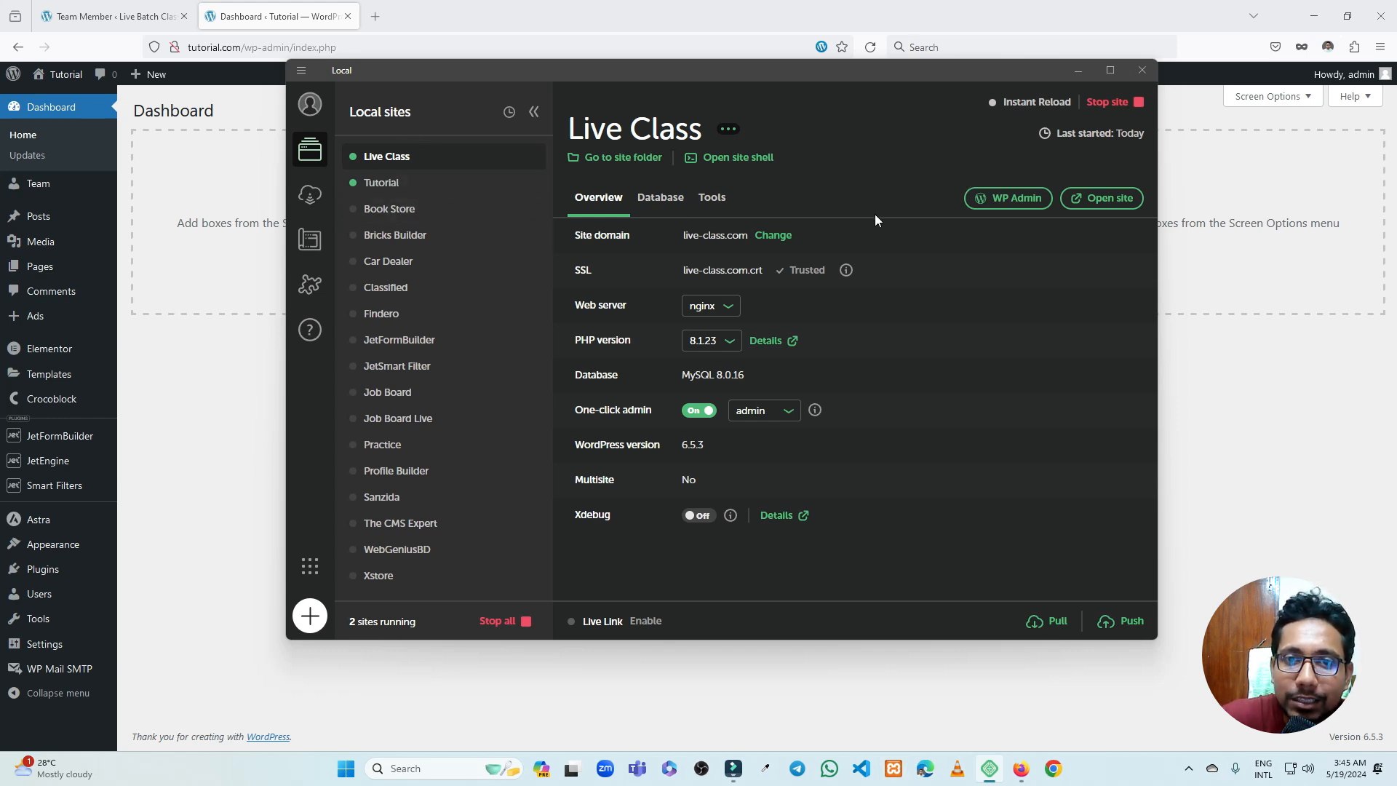
{"action": "left_click_drag", "start_coordinate": [683, 235], "coordinate": [747, 235]}
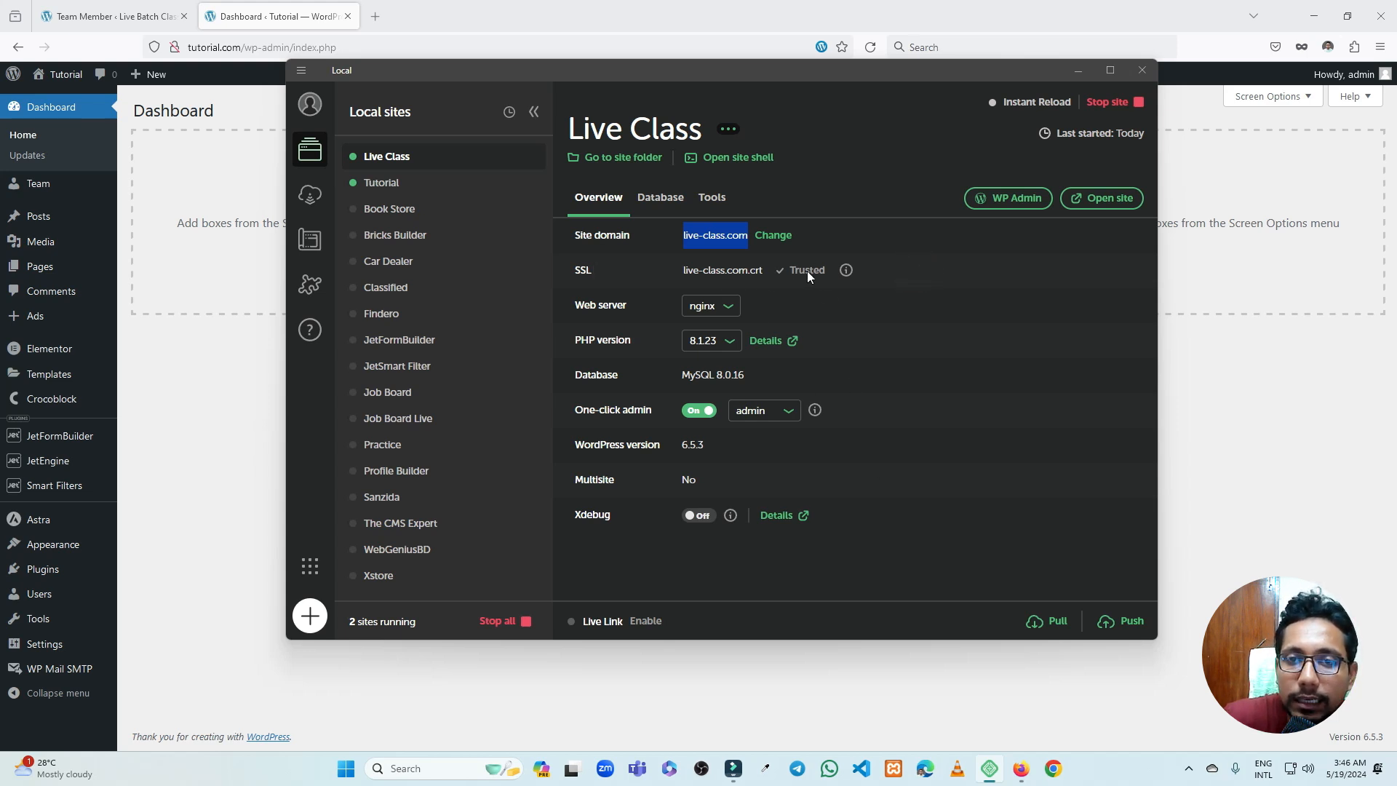
{"action": "left_click", "coordinate": [445, 182]}
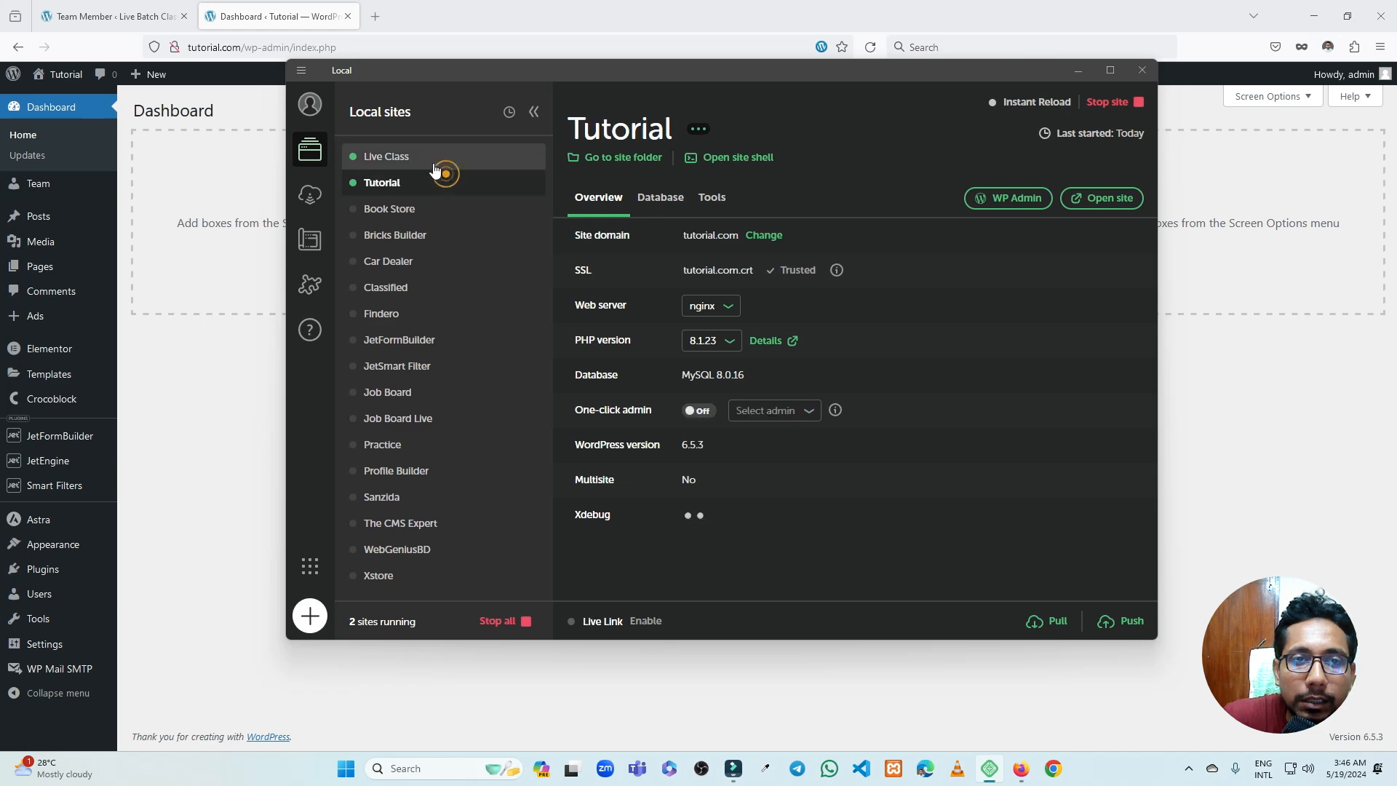
{"action": "left_click", "coordinate": [1071, 68]}
Compare the Live Batch Class and Tutorial WordPress dashboards and view the Team Member post list on Live Batch Class
{"action": "left_click", "coordinate": [108, 5]}
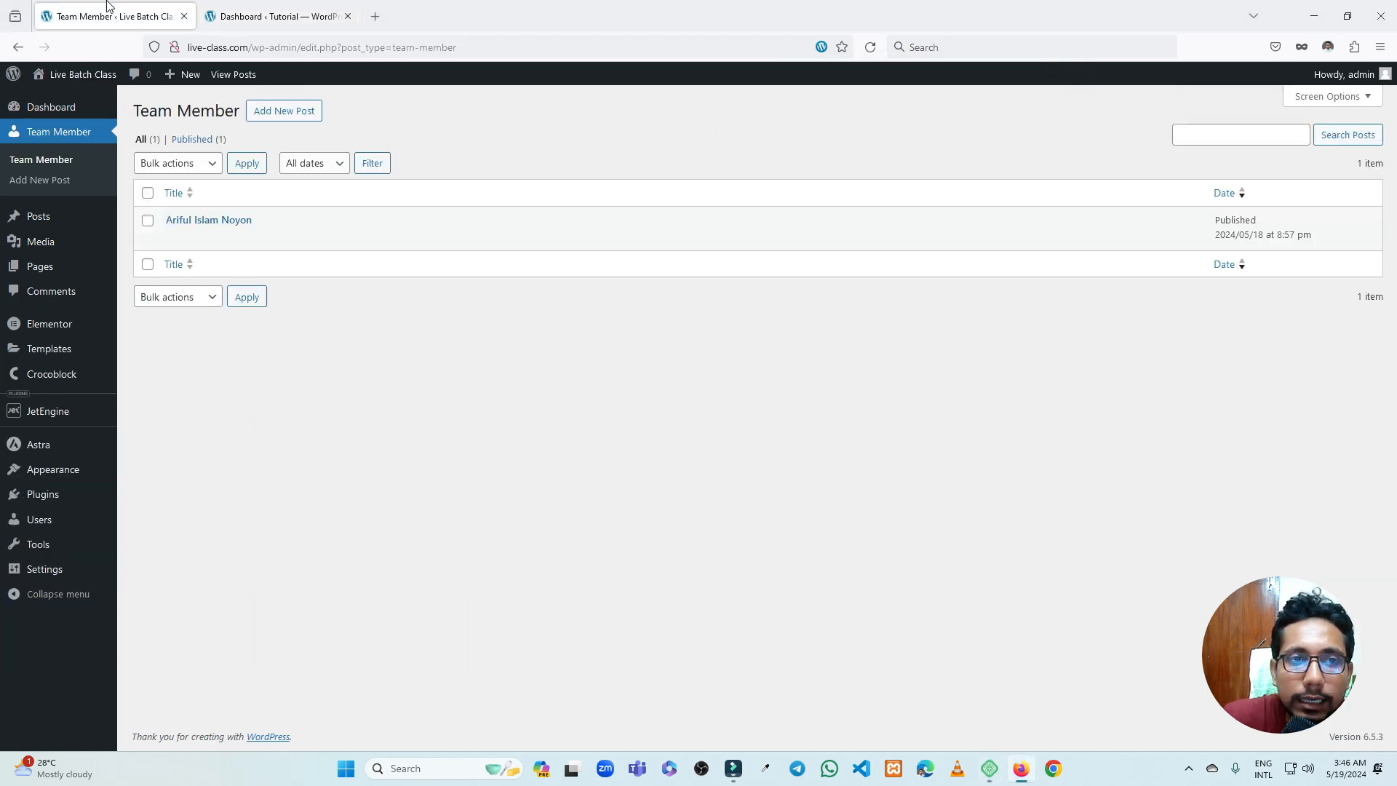
{"action": "left_click", "coordinate": [229, 4]}
{"action": "left_click", "coordinate": [109, 9]}
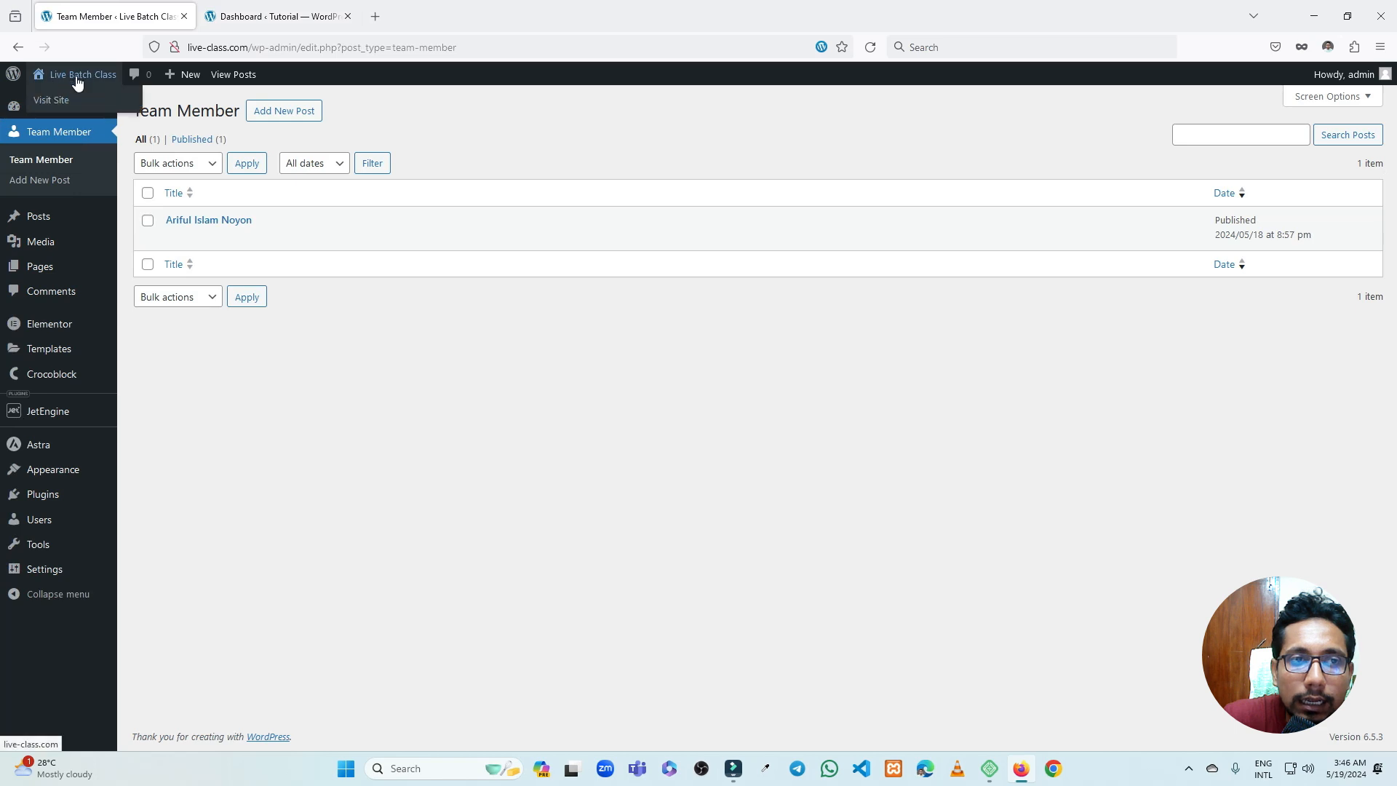
{"action": "left_click", "coordinate": [249, 14]}
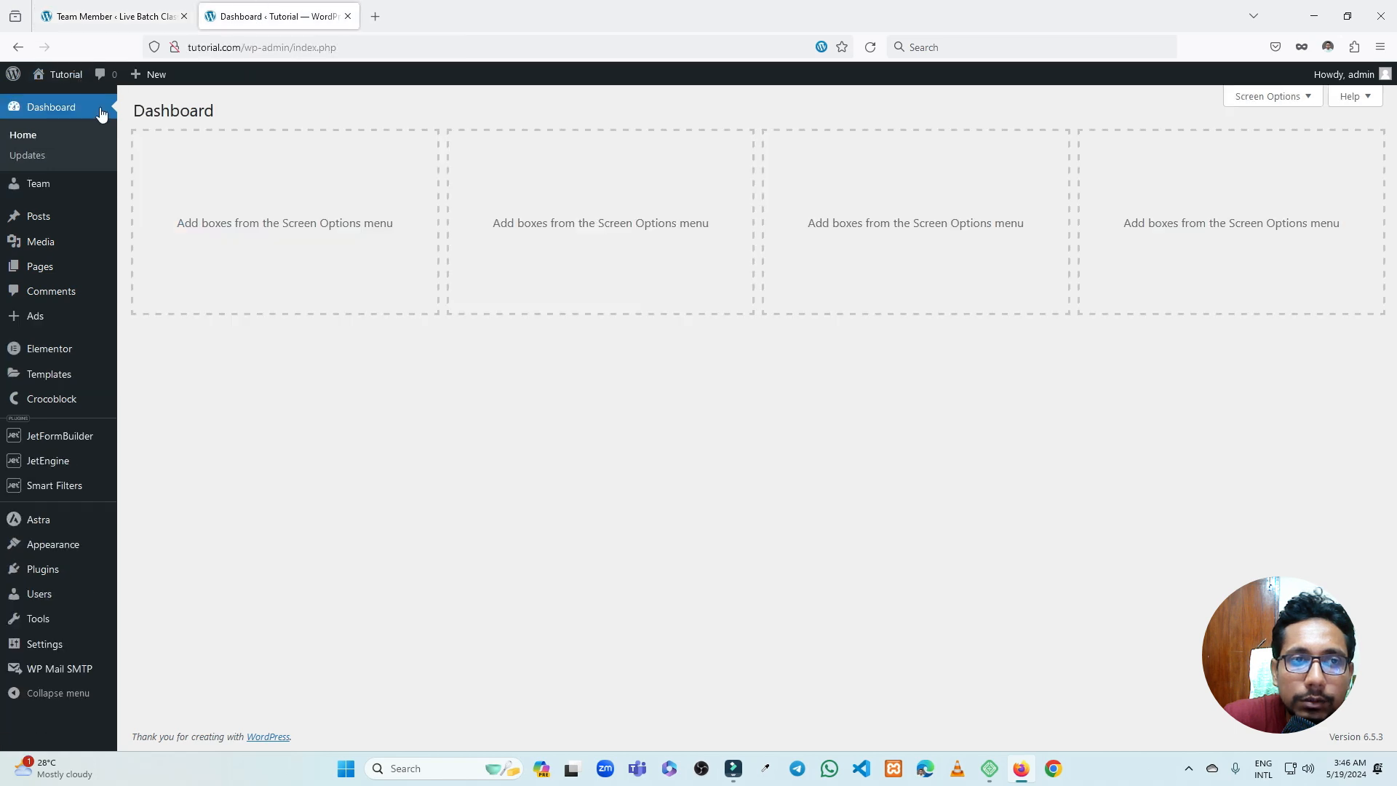
{"action": "left_click", "coordinate": [111, 8]}
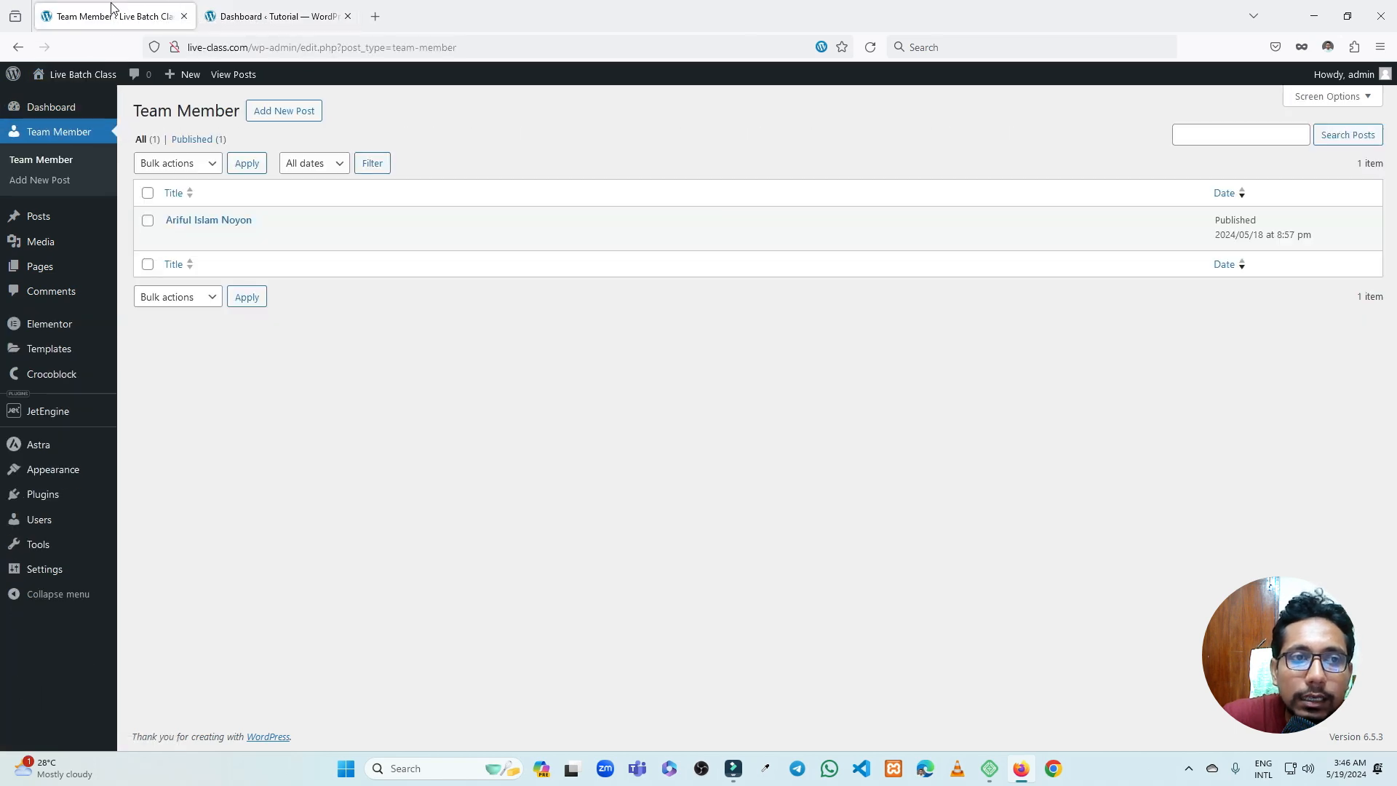
{"action": "left_click", "coordinate": [55, 137]}
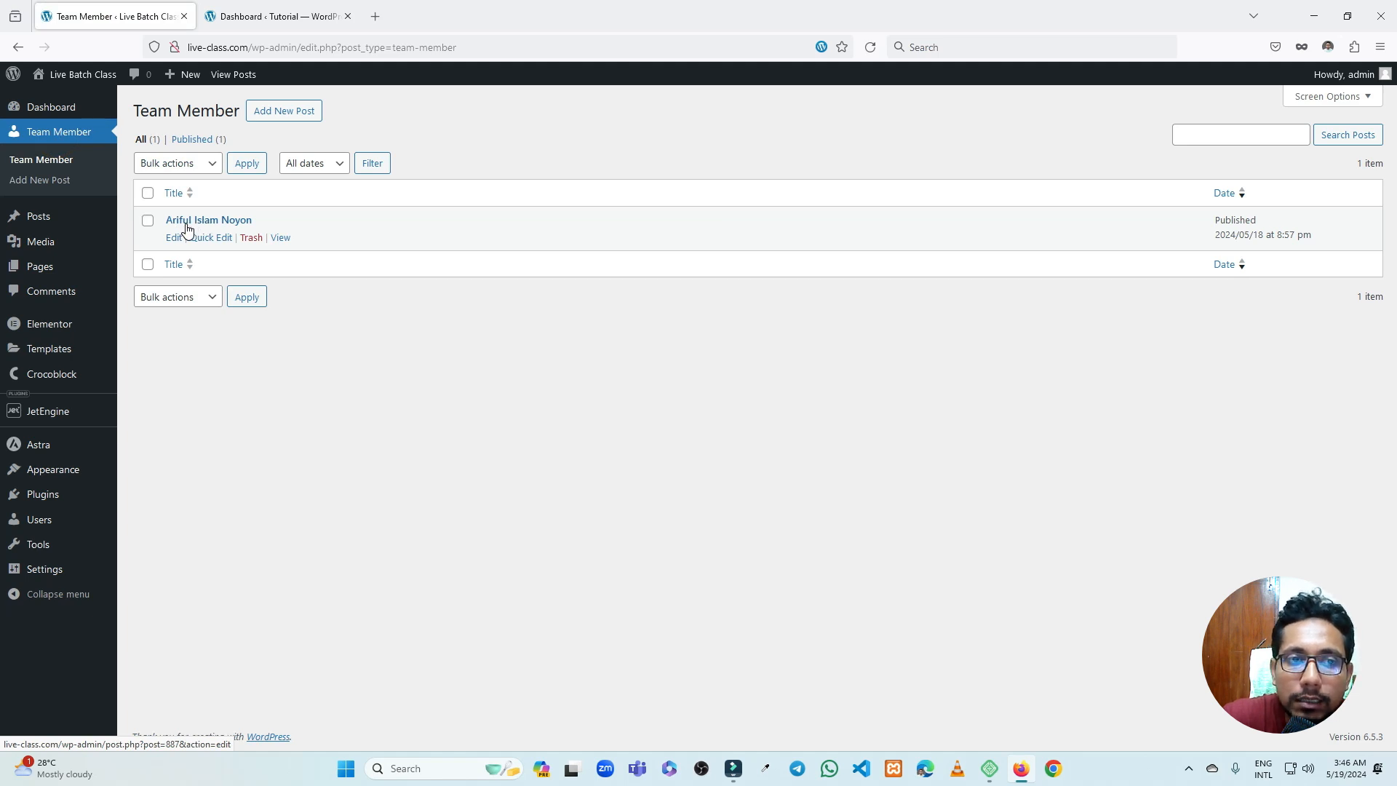
Open the Team Member post type for editing in JetEngine on the Live Batch Class site
{"action": "mouse_move", "coordinate": [53, 409]}
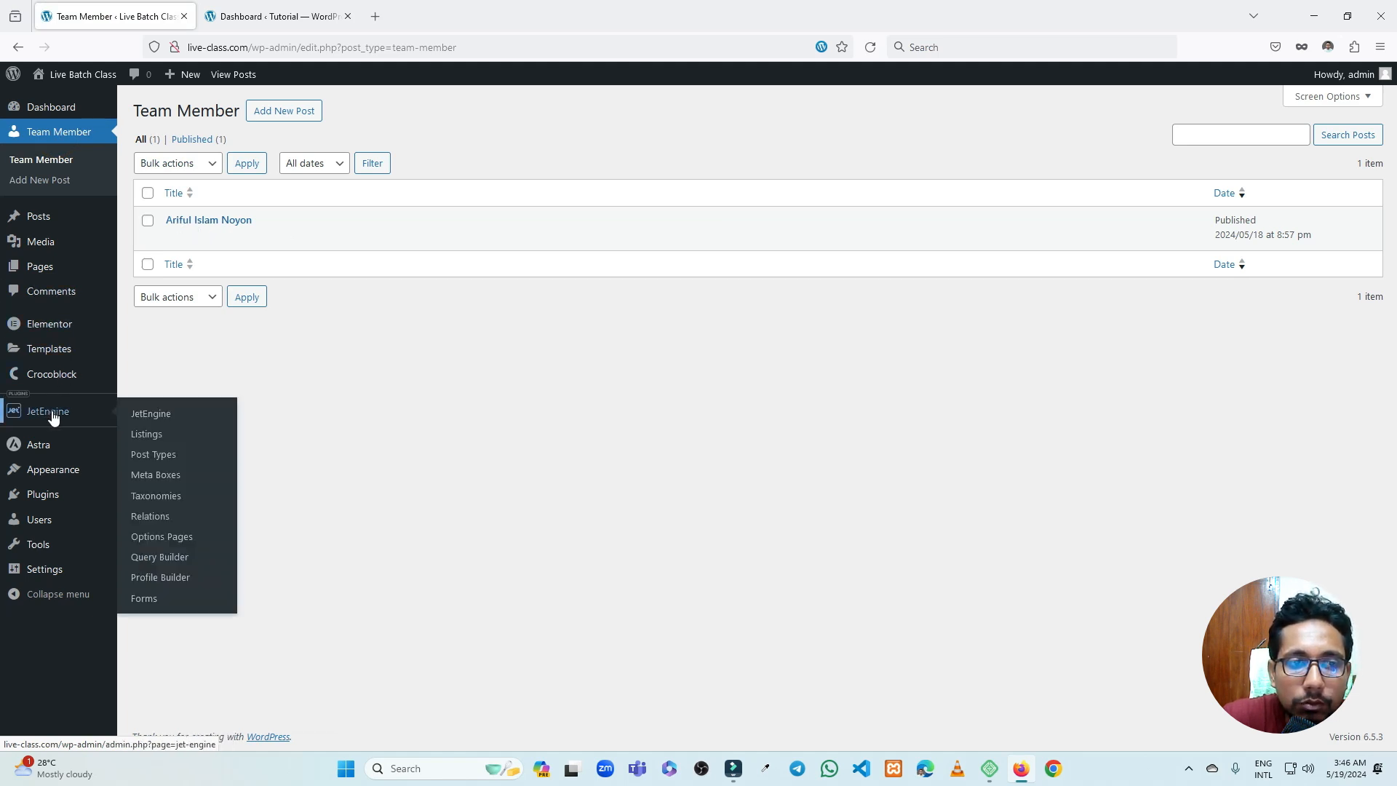
{"action": "left_click", "coordinate": [169, 456]}
{"action": "left_click", "coordinate": [175, 191]}
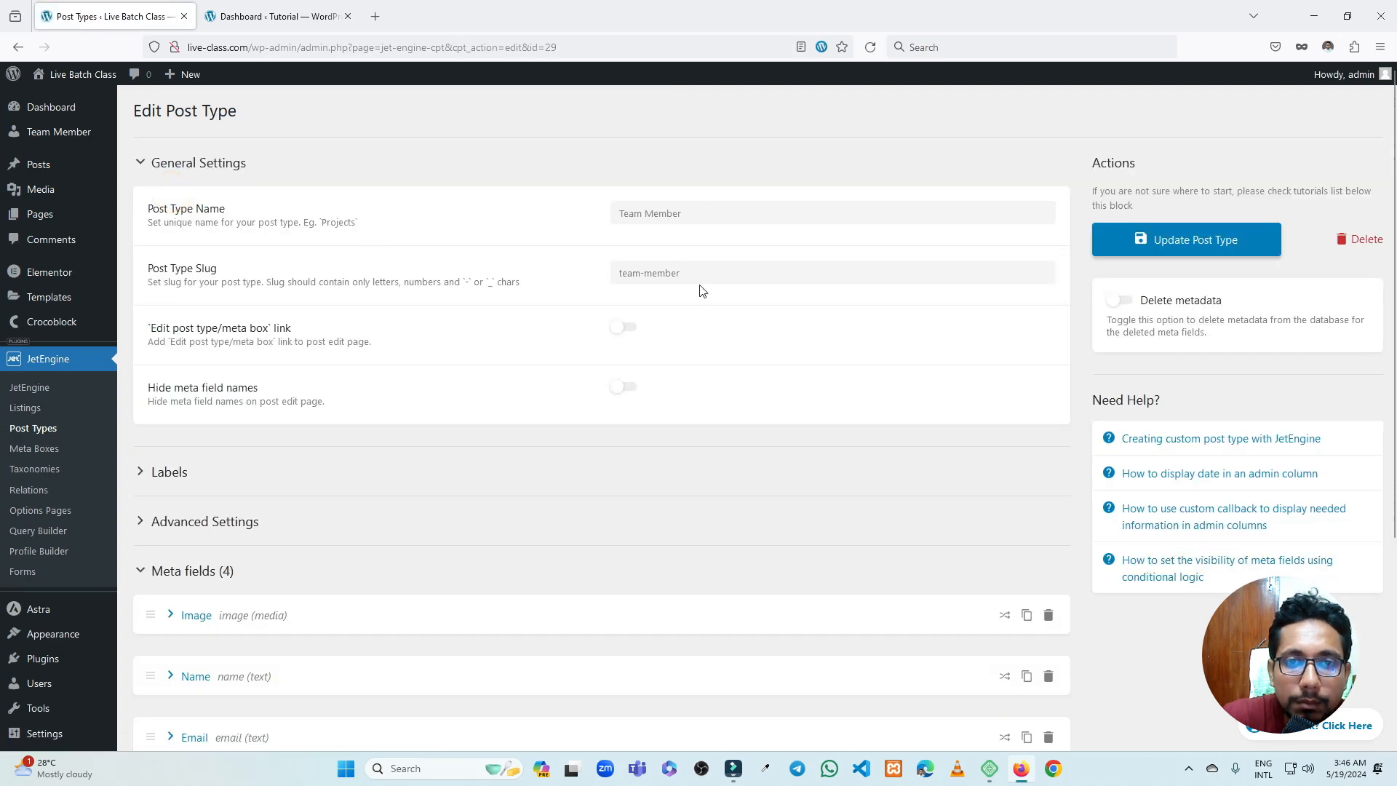
Expand the Image meta field of the Team Member post type and examine its settings, including Show in Rest API
{"action": "scroll", "coordinate": [325, 336], "scroll_direction": "down", "scroll_amount": 4}
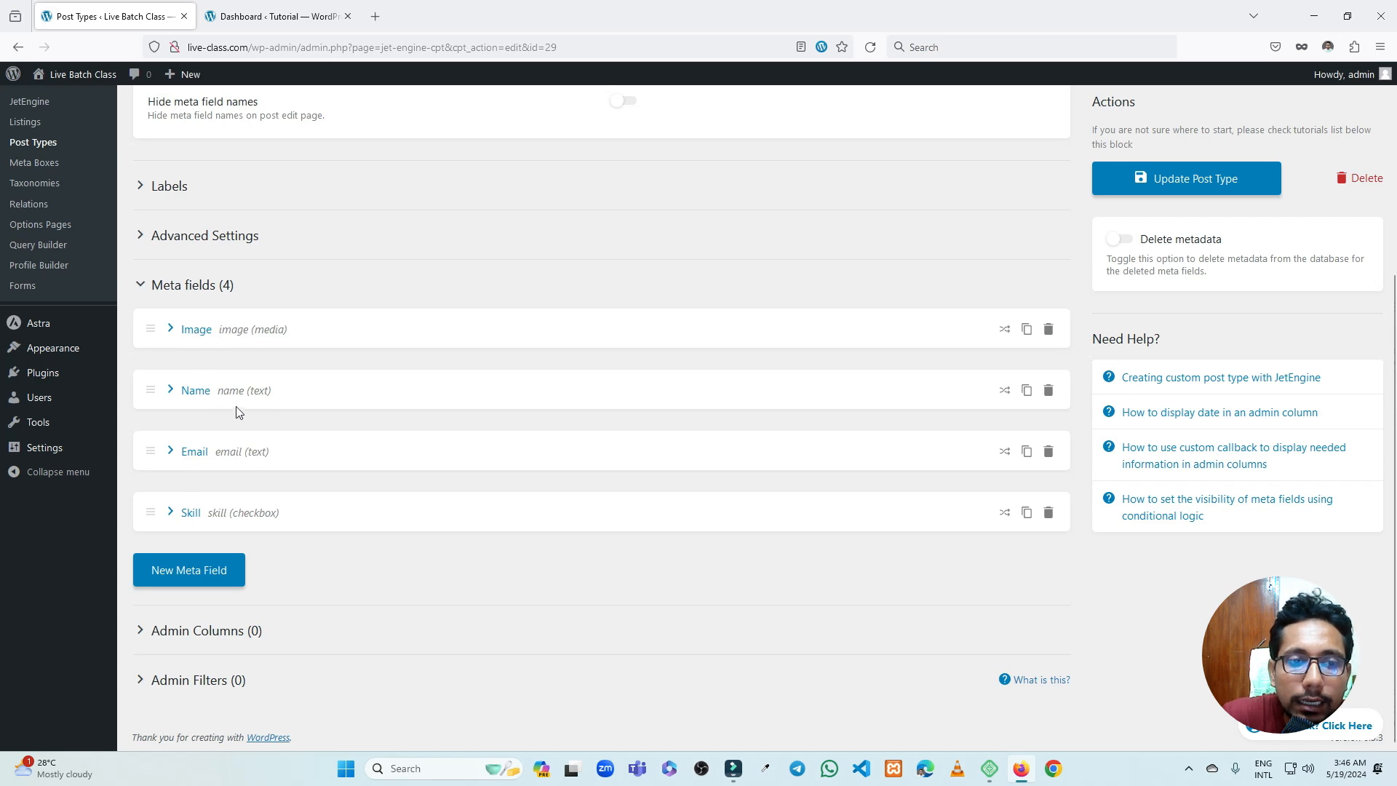
{"action": "left_click", "coordinate": [194, 335]}
{"action": "scroll", "coordinate": [618, 346], "scroll_direction": "down", "scroll_amount": 5}
{"action": "scroll", "coordinate": [577, 350], "scroll_direction": "down", "scroll_amount": 2}
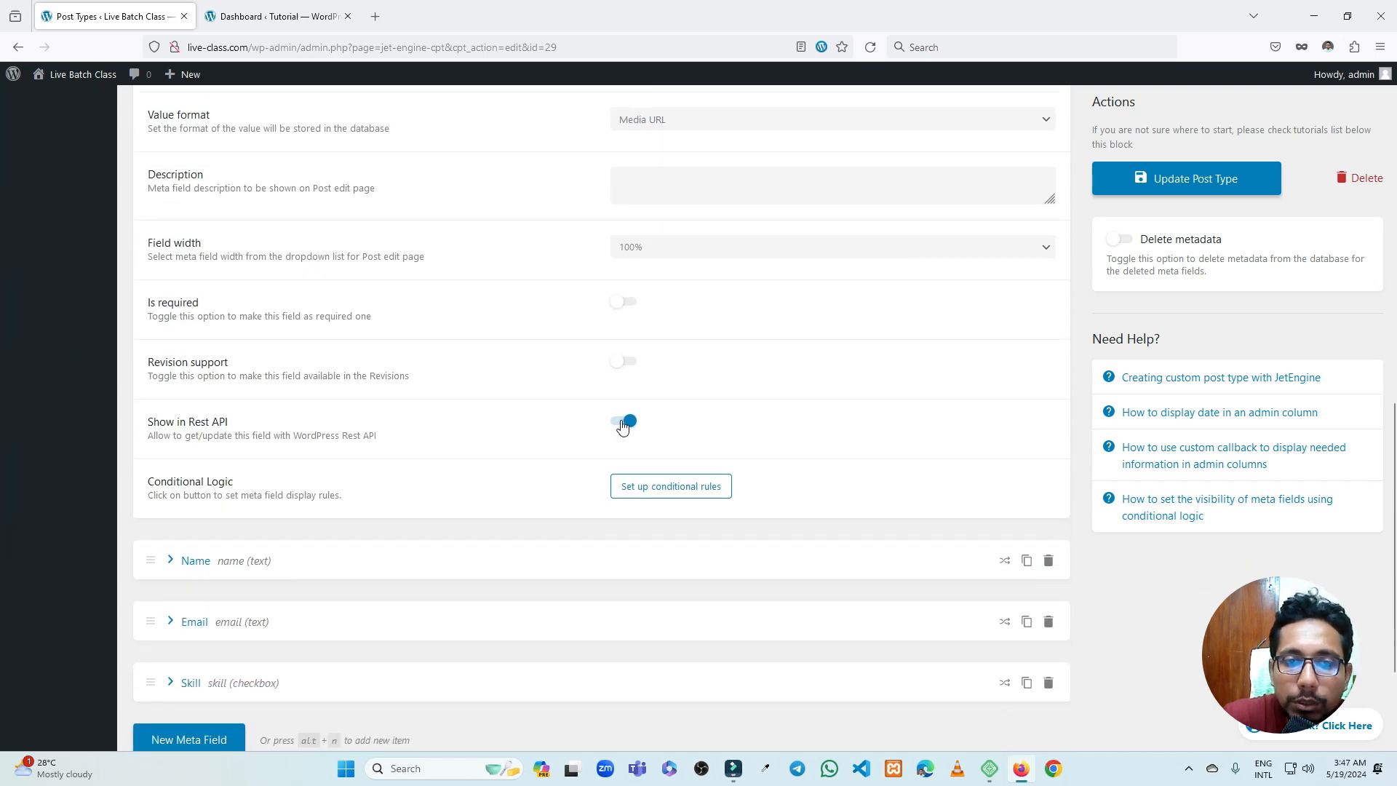
{"action": "scroll", "coordinate": [499, 414], "scroll_direction": "up", "scroll_amount": 5}
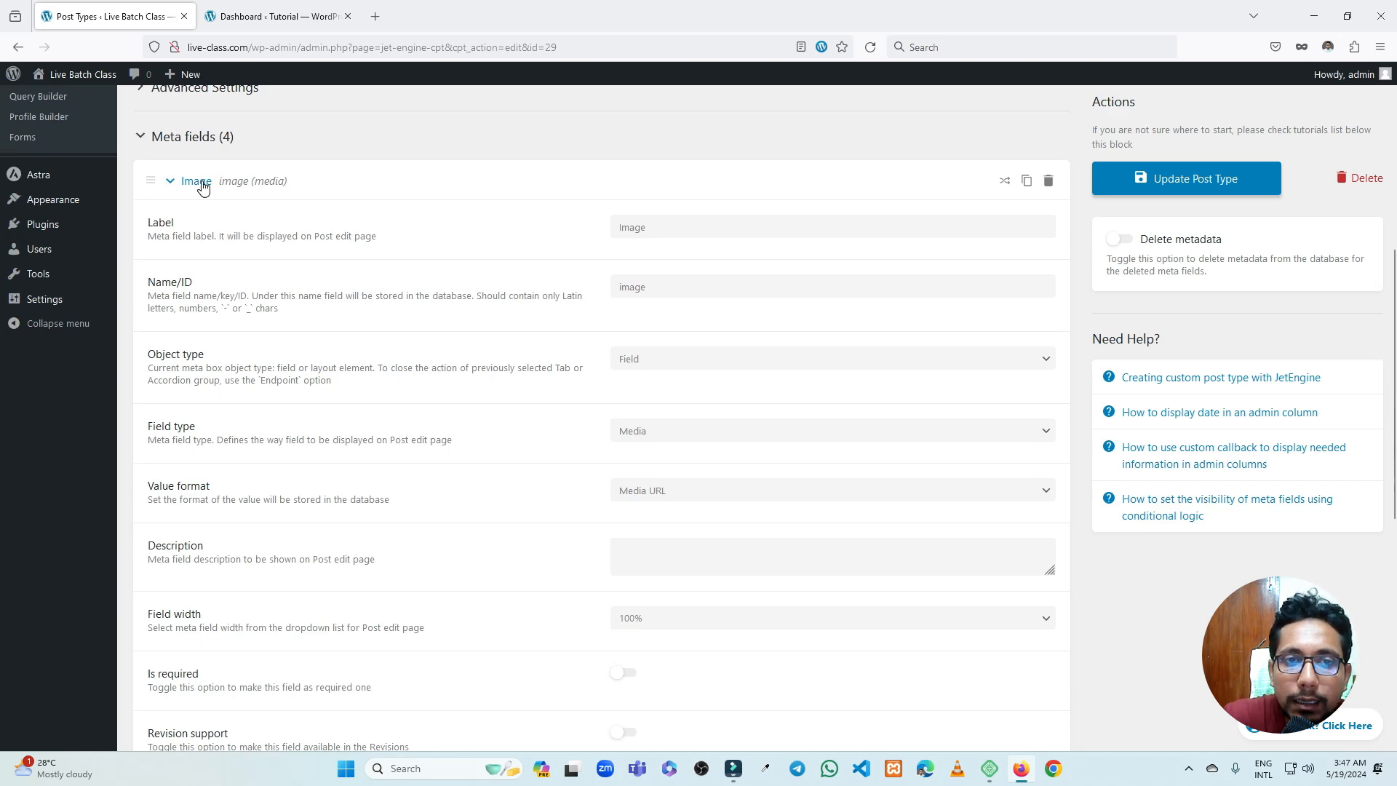
{"action": "scroll", "coordinate": [509, 255], "scroll_direction": "down", "scroll_amount": 6}
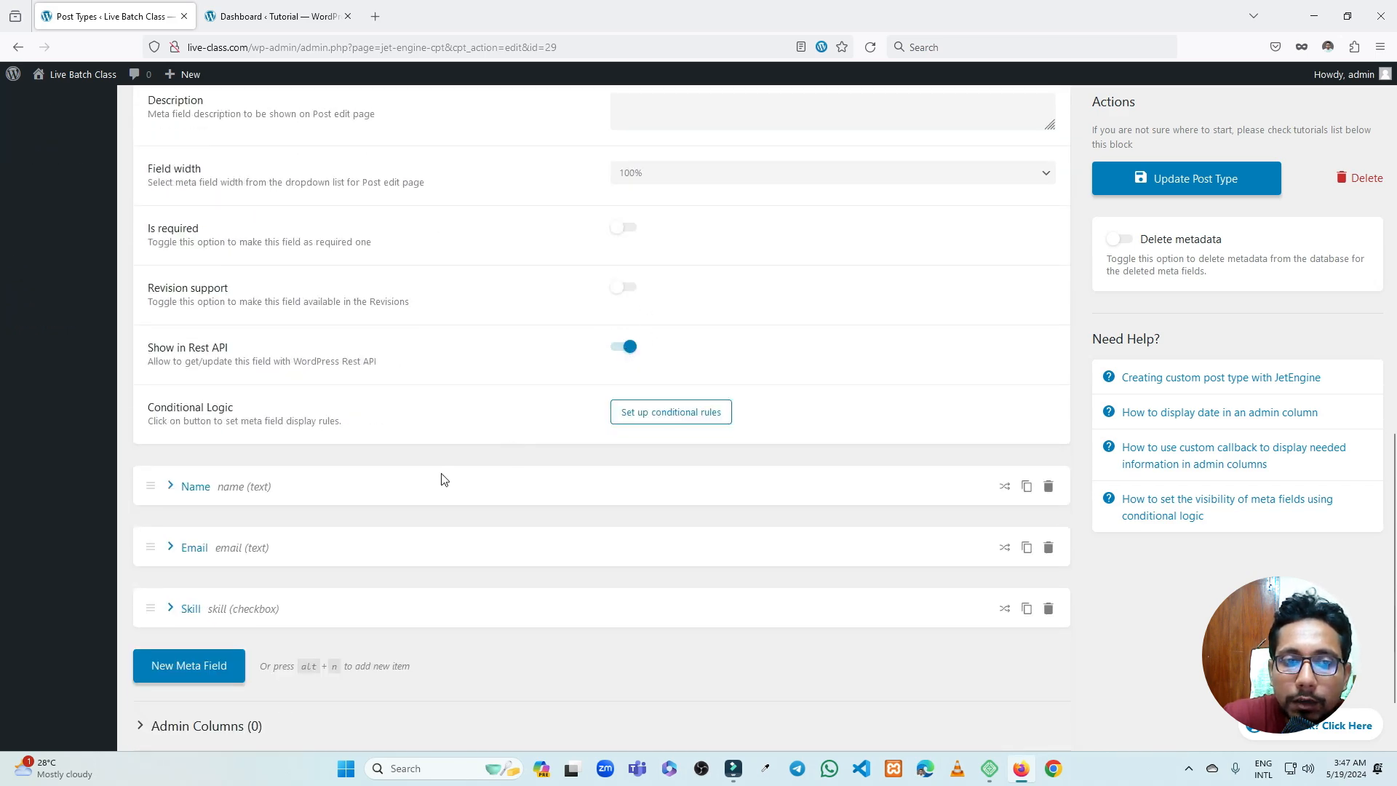
Expand the Name and Email meta fields and examine the Show in Rest API setting of each
{"action": "left_click", "coordinate": [228, 489]}
{"action": "scroll", "coordinate": [575, 495], "scroll_direction": "down", "scroll_amount": 5}
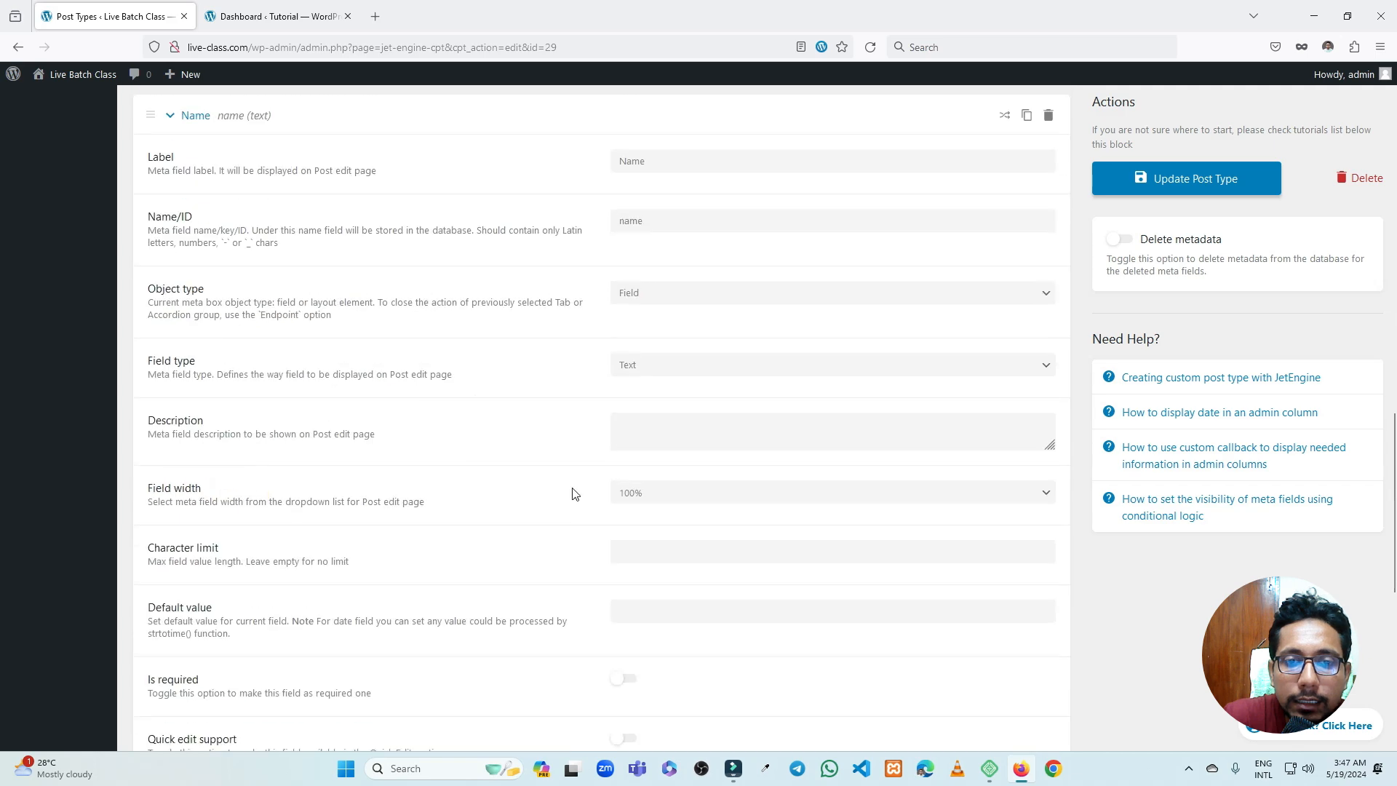
{"action": "scroll", "coordinate": [583, 497], "scroll_direction": "down", "scroll_amount": 4}
{"action": "scroll", "coordinate": [506, 430], "scroll_direction": "down", "scroll_amount": 2}
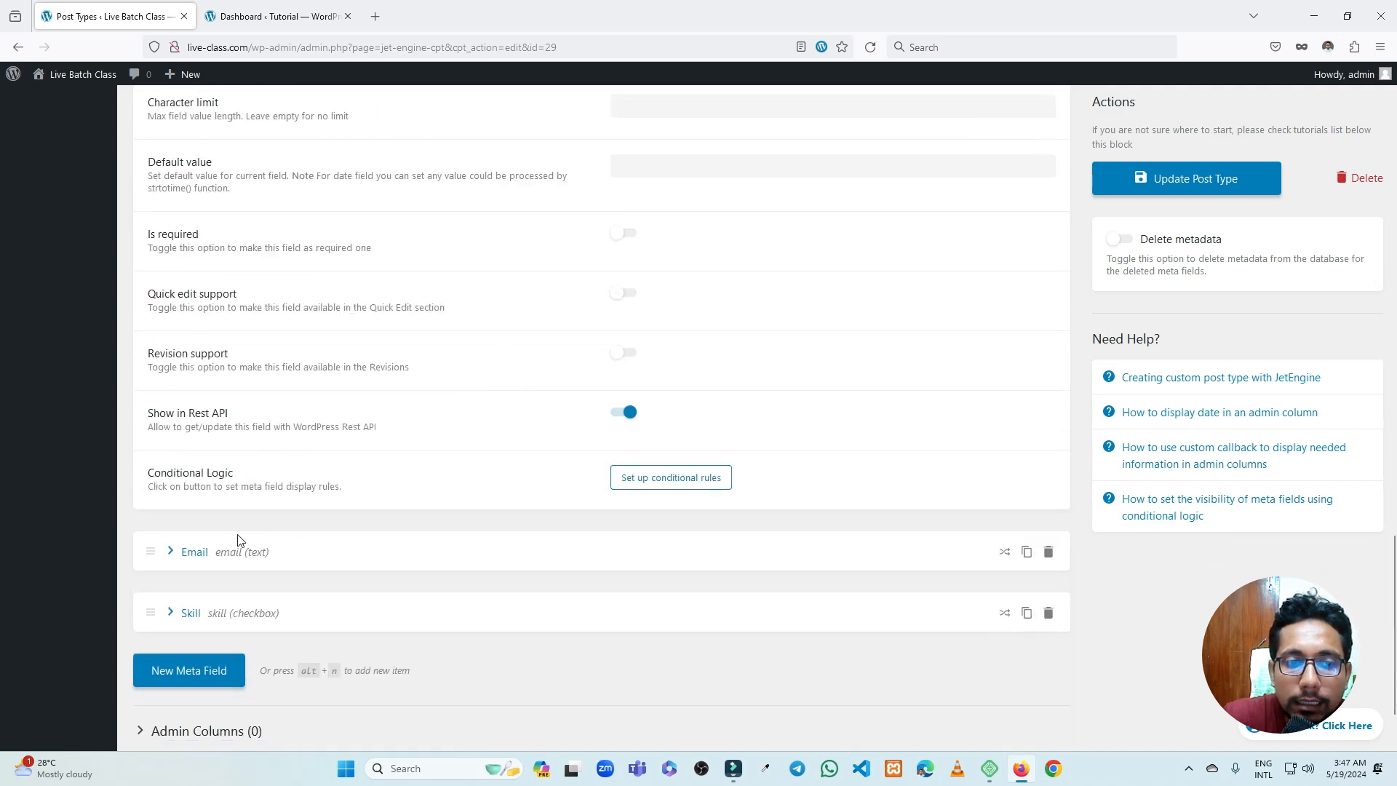
{"action": "left_click", "coordinate": [203, 551]}
{"action": "scroll", "coordinate": [562, 376], "scroll_direction": "down", "scroll_amount": 5}
{"action": "scroll", "coordinate": [564, 371], "scroll_direction": "down", "scroll_amount": 4}
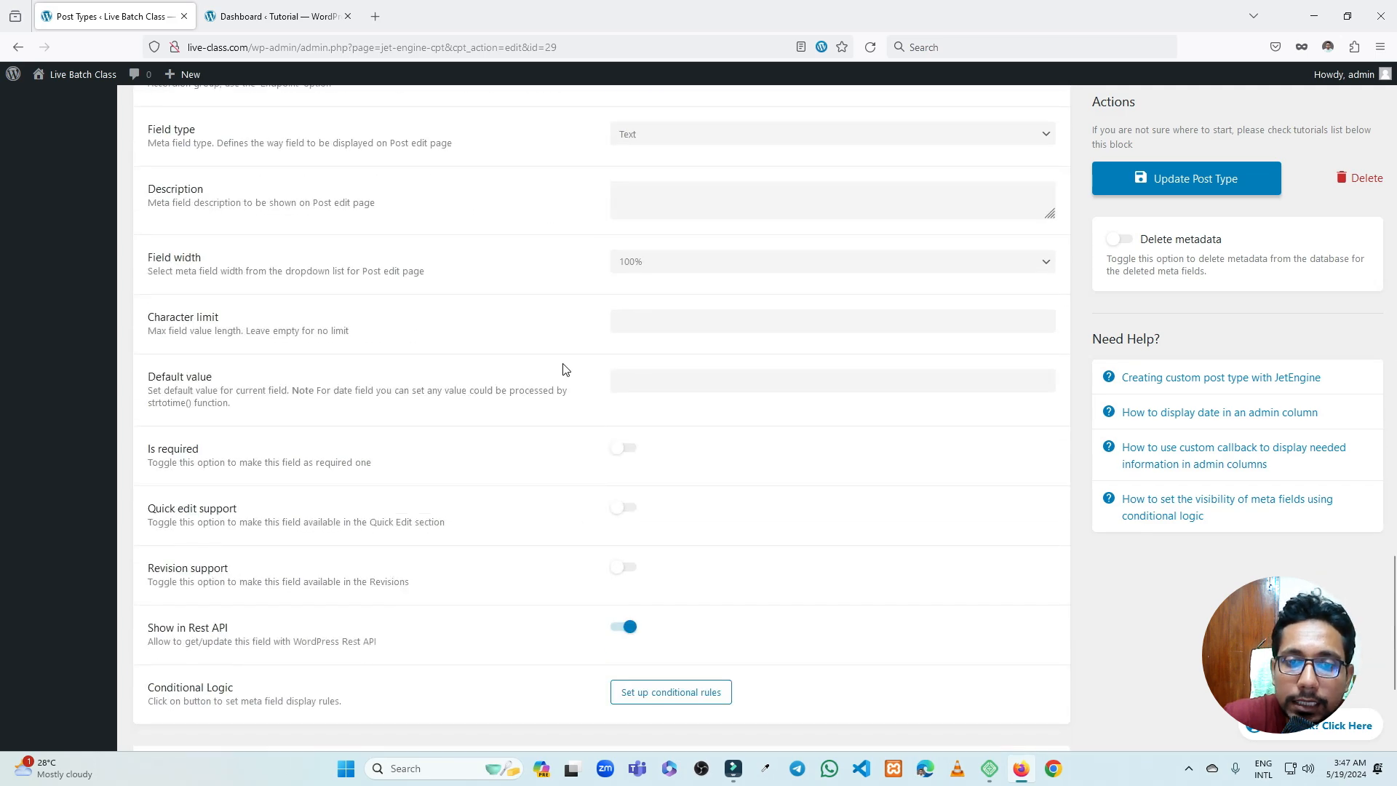
{"action": "left_click", "coordinate": [289, 9]}
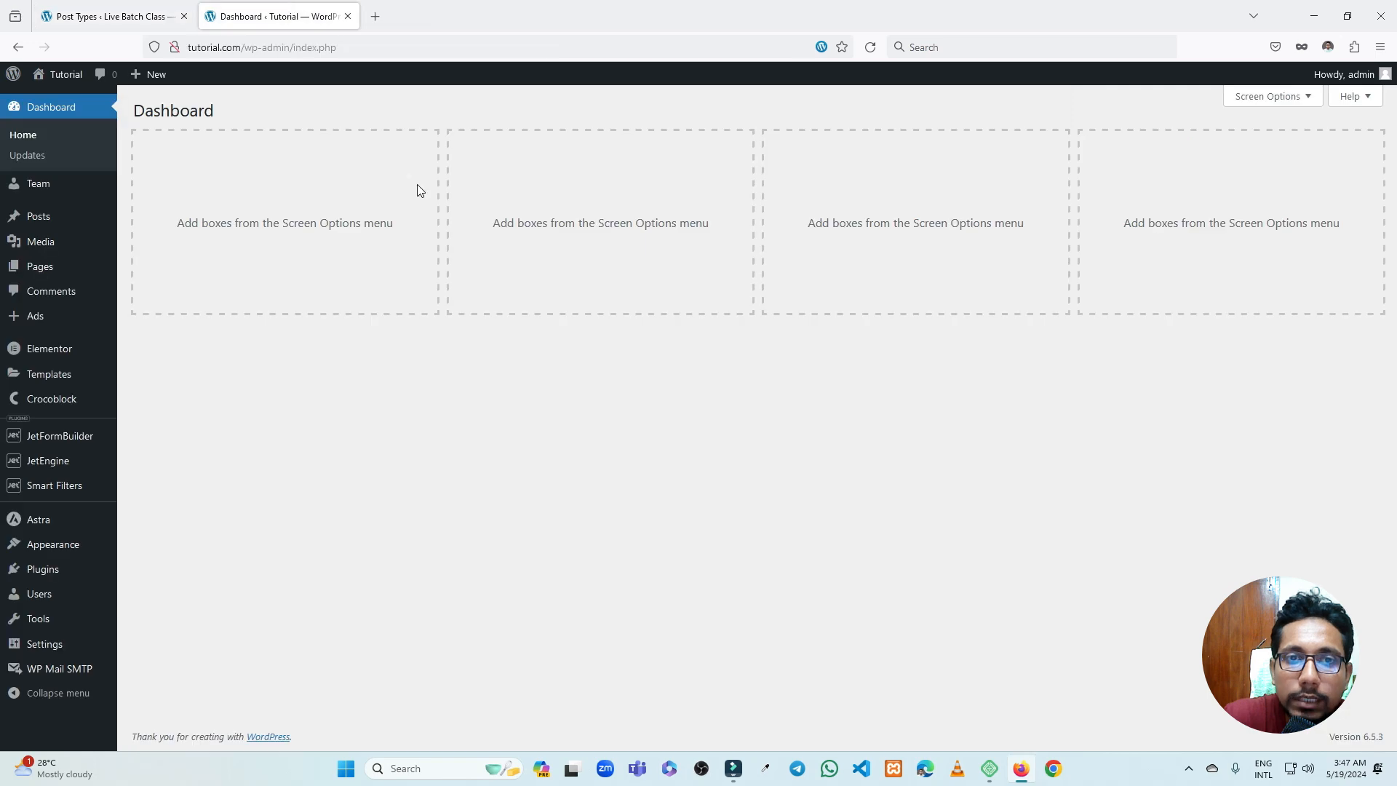
{"action": "left_click", "coordinate": [92, 9]}
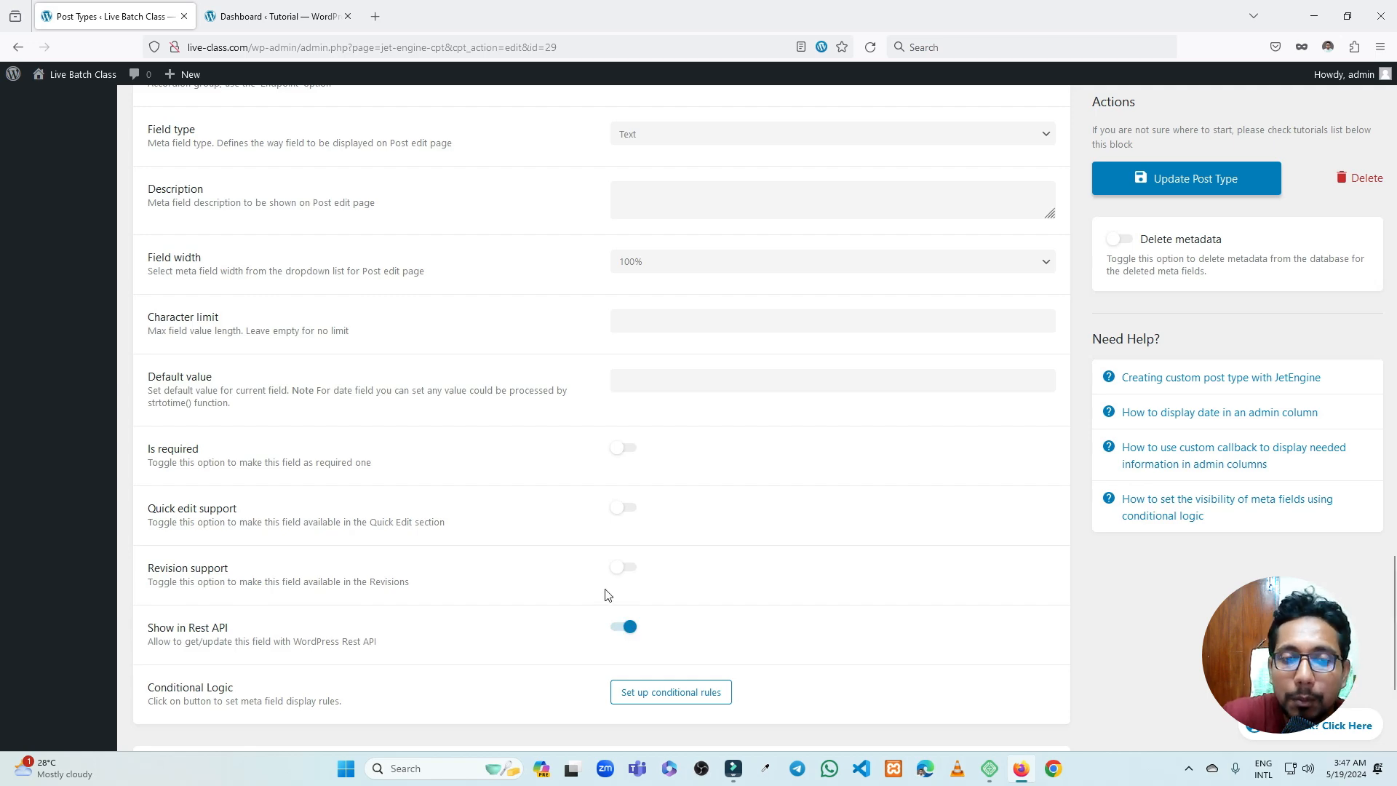
Expand the Advanced Settings of the Team Member post type and examine its Show in Rest API option
{"action": "scroll", "coordinate": [534, 499], "scroll_direction": "up", "scroll_amount": 1}
{"action": "scroll", "coordinate": [535, 494], "scroll_direction": "down", "scroll_amount": 4}
{"action": "scroll", "coordinate": [535, 494], "scroll_direction": "up", "scroll_amount": 20}
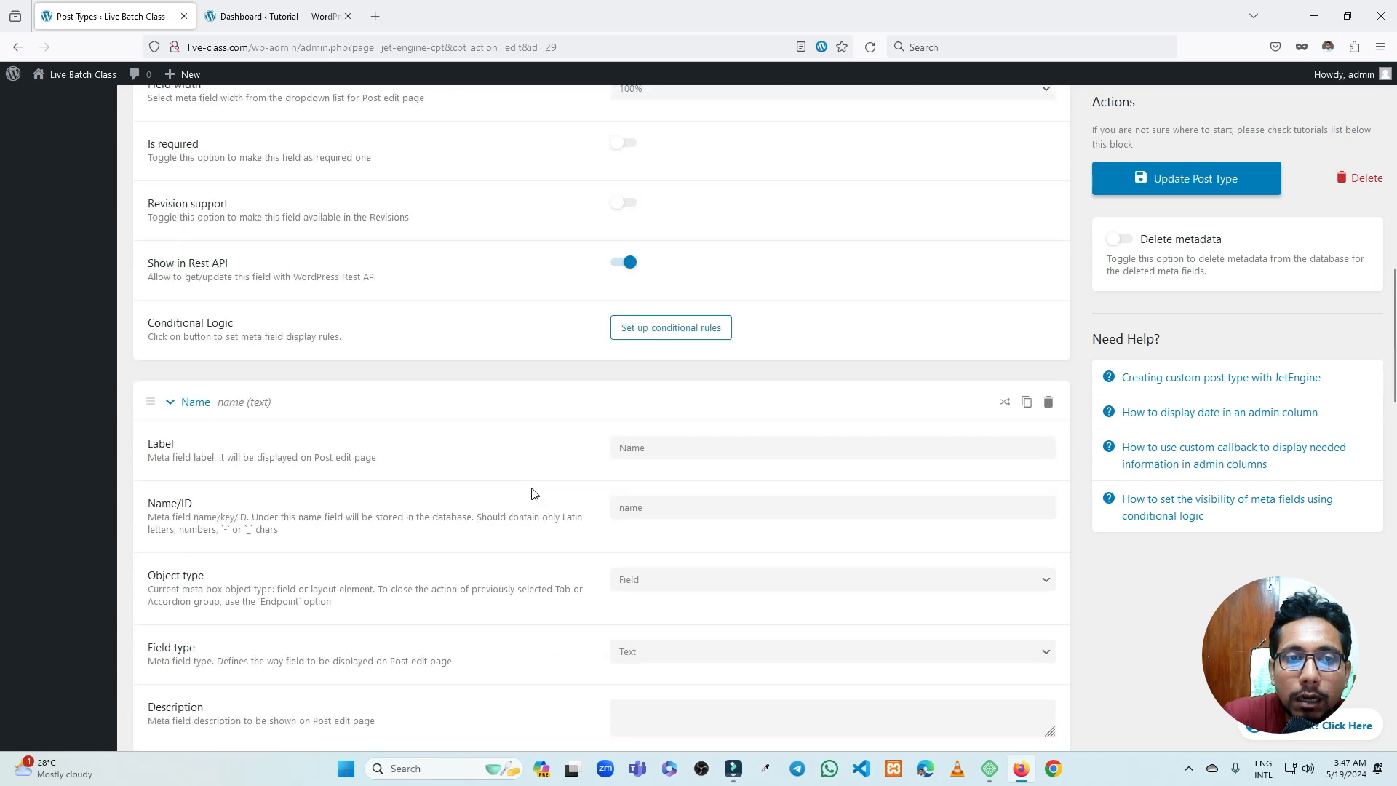
{"action": "scroll", "coordinate": [537, 493], "scroll_direction": "up", "scroll_amount": 5}
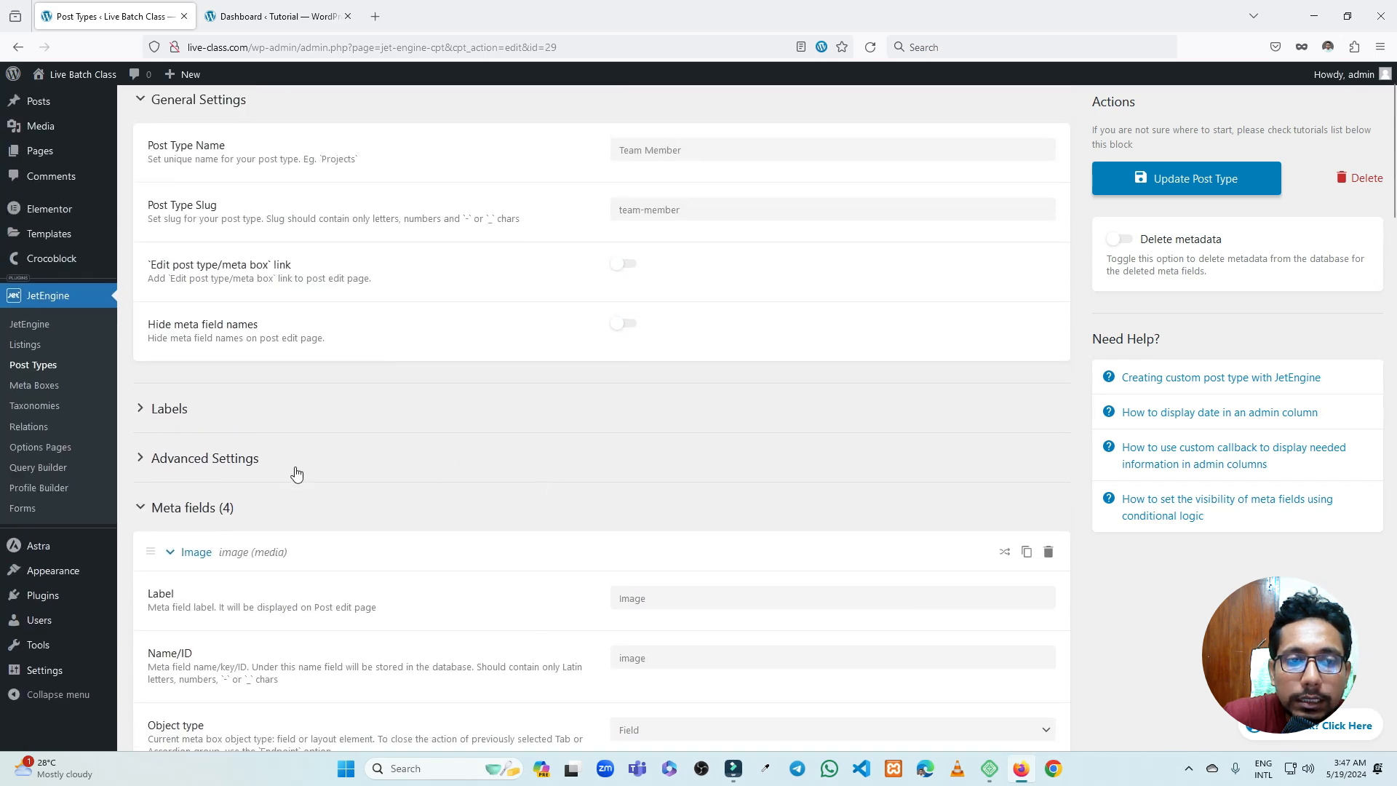
{"action": "left_click", "coordinate": [241, 461]}
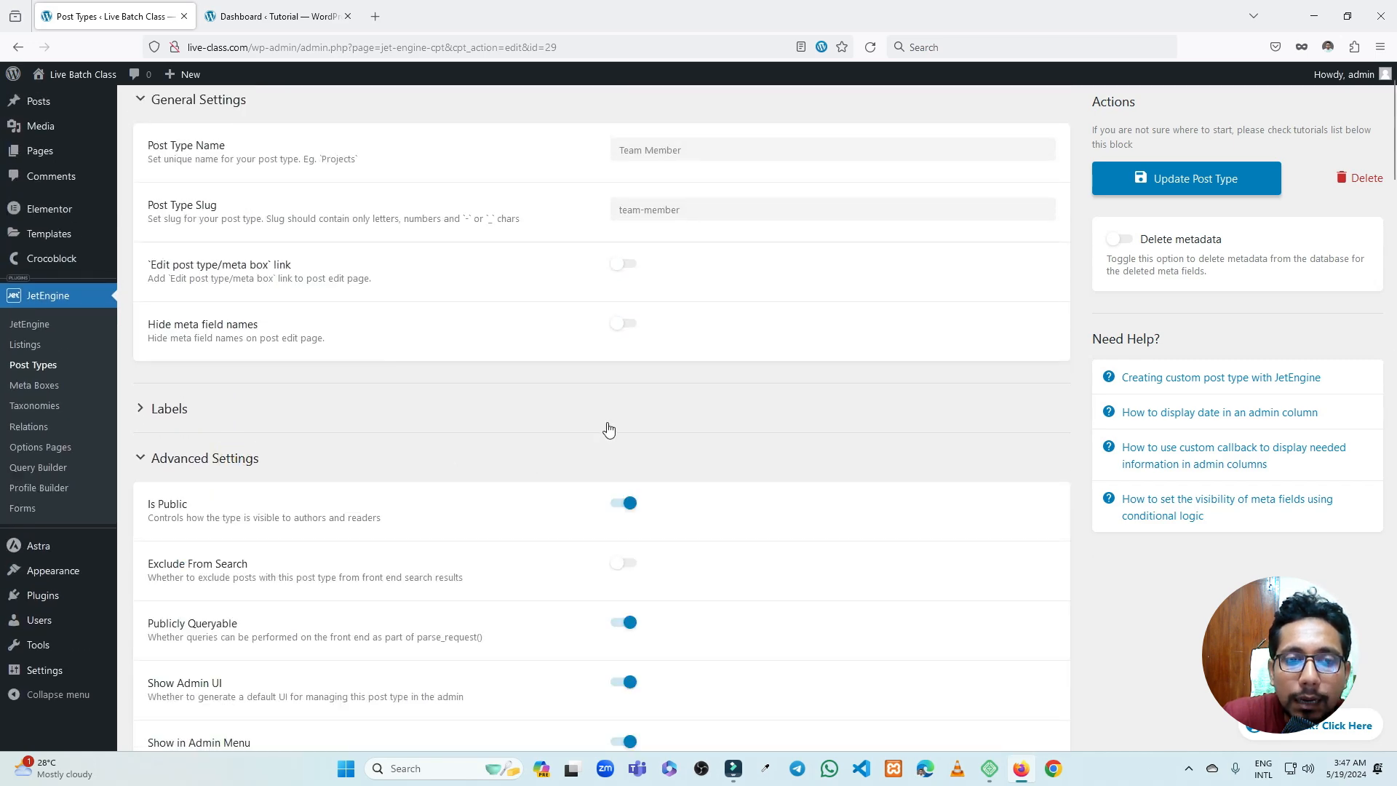
{"action": "scroll", "coordinate": [581, 426], "scroll_direction": "down", "scroll_amount": 5}
{"action": "scroll", "coordinate": [582, 426], "scroll_direction": "down", "scroll_amount": 6}
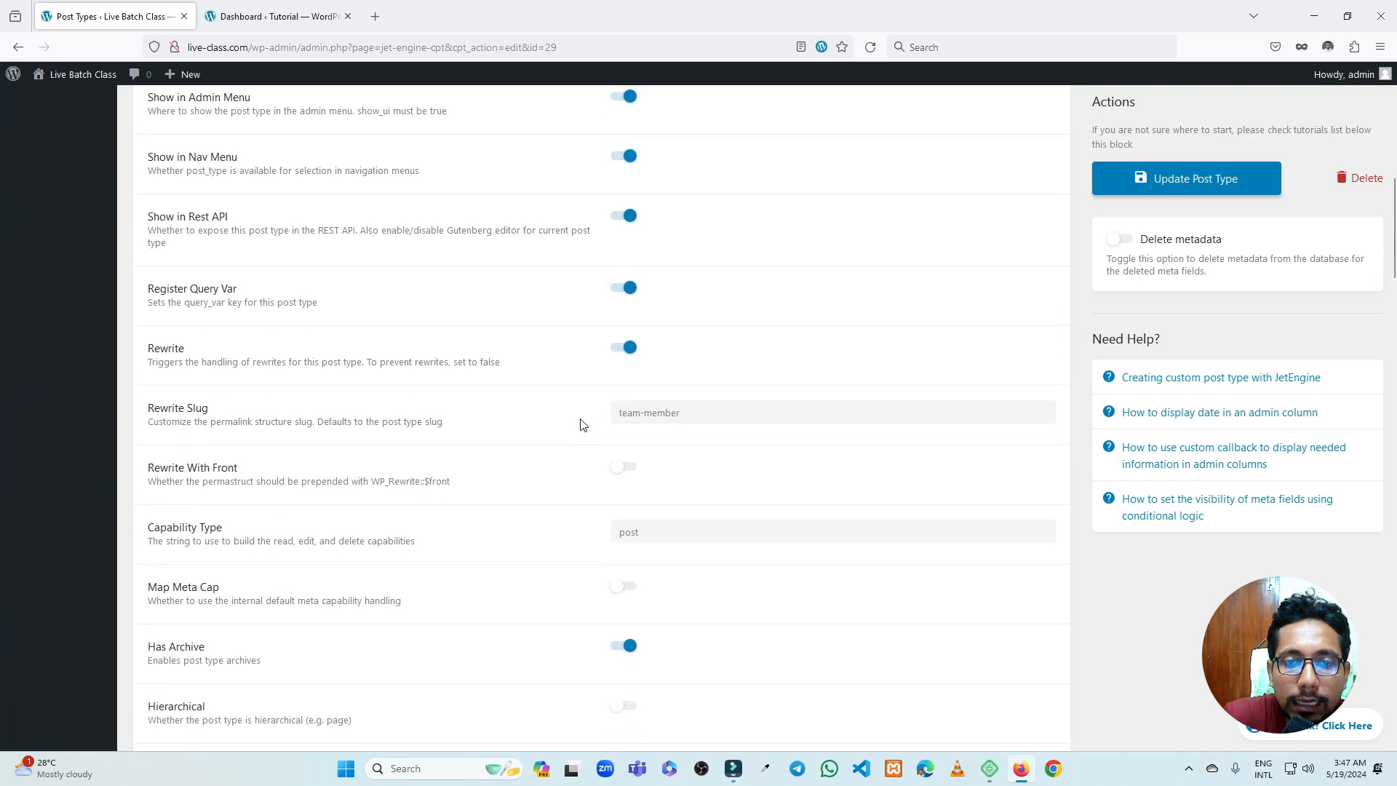
{"action": "scroll", "coordinate": [433, 449], "scroll_direction": "down", "scroll_amount": 3}
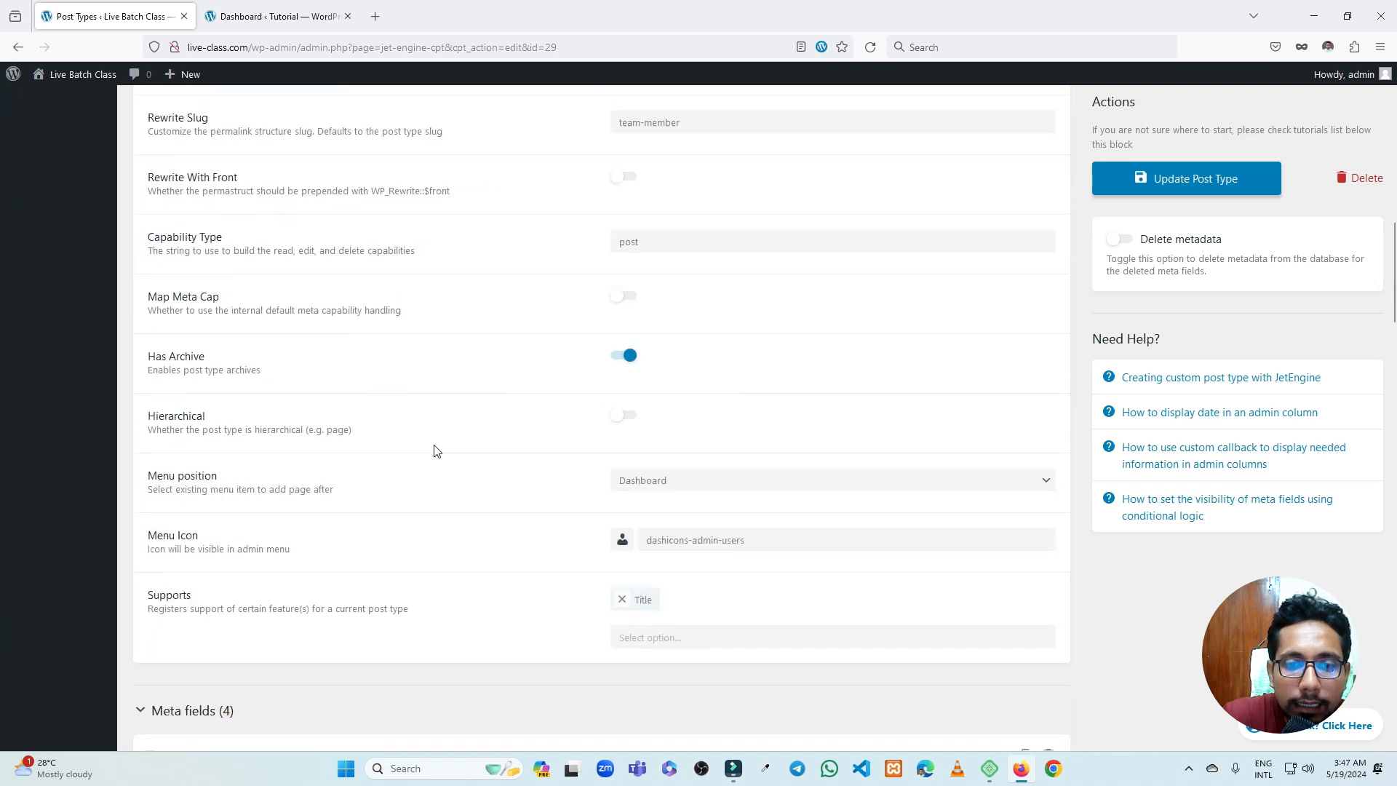
{"action": "scroll", "coordinate": [524, 449], "scroll_direction": "up", "scroll_amount": 5}
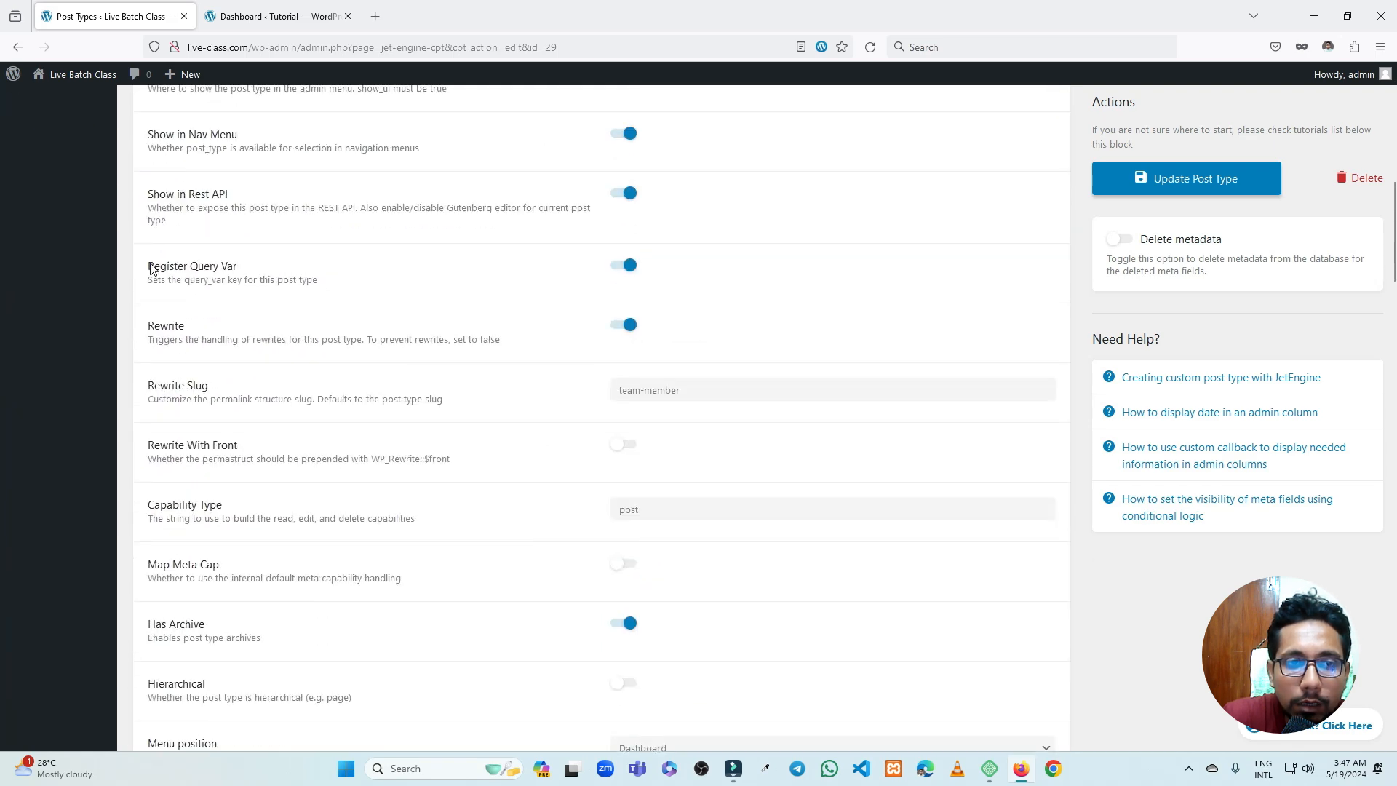
{"action": "left_click_drag", "start_coordinate": [147, 192], "coordinate": [254, 208]}
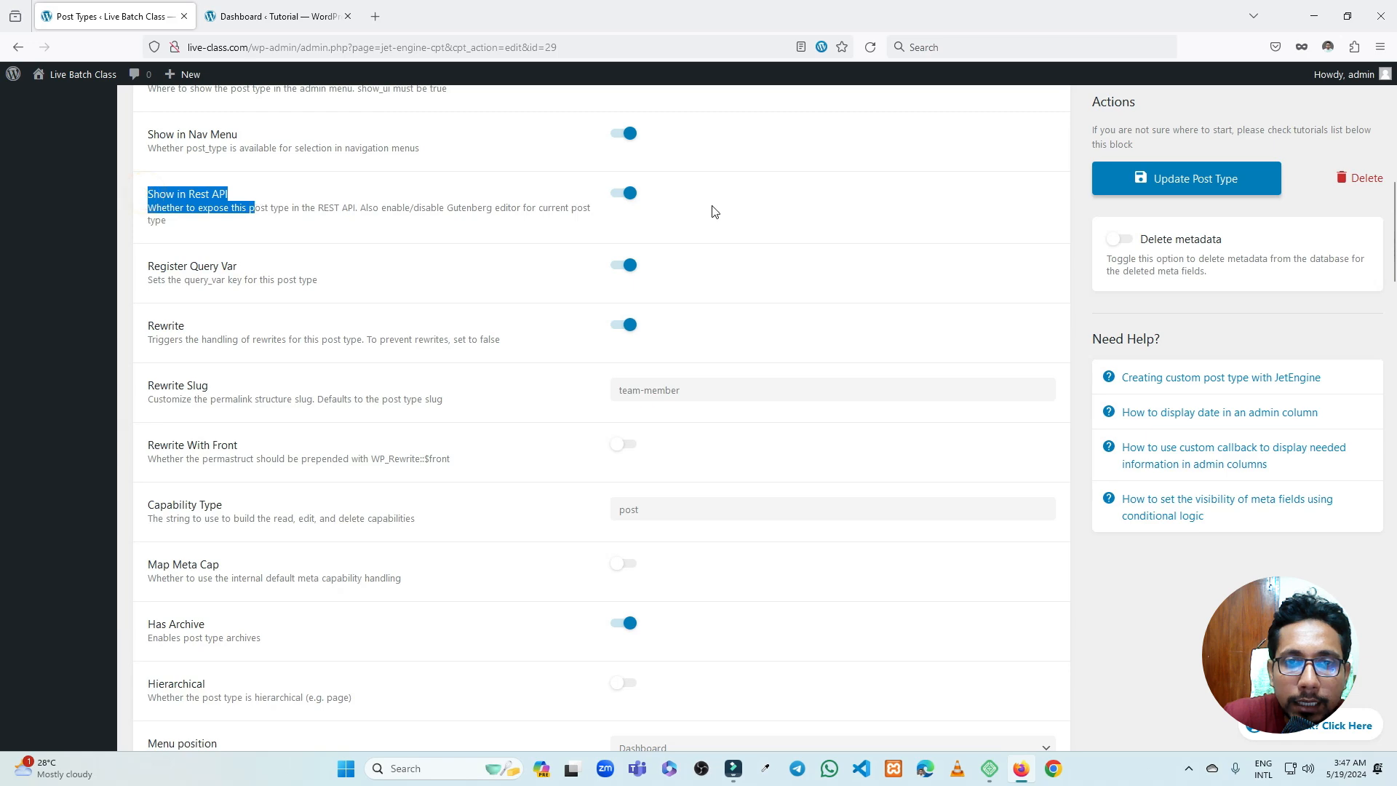
{"action": "scroll", "coordinate": [543, 226], "scroll_direction": "up", "scroll_amount": 10}
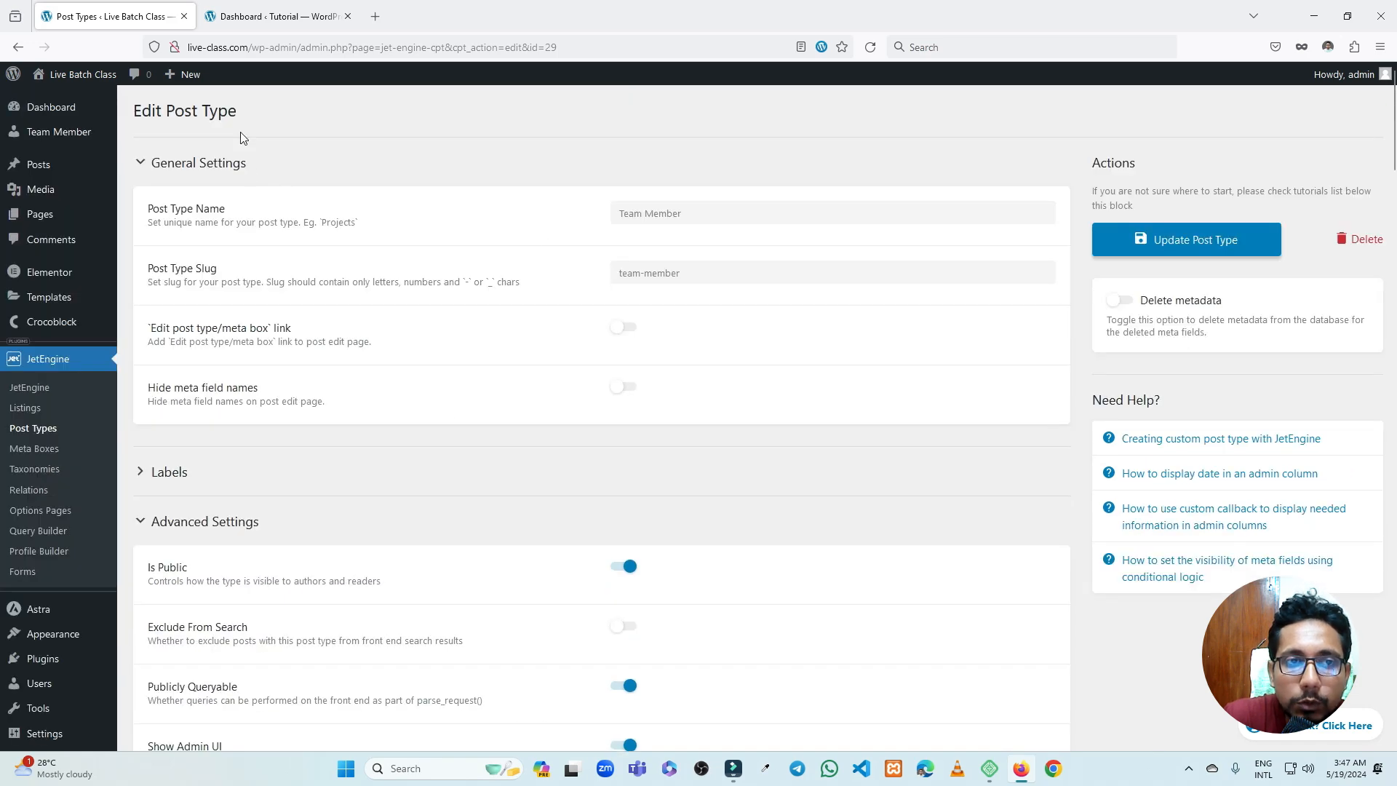
{"action": "scroll", "coordinate": [509, 284], "scroll_direction": "down", "scroll_amount": 6}
{"action": "scroll", "coordinate": [290, 233], "scroll_direction": "up", "scroll_amount": 3}
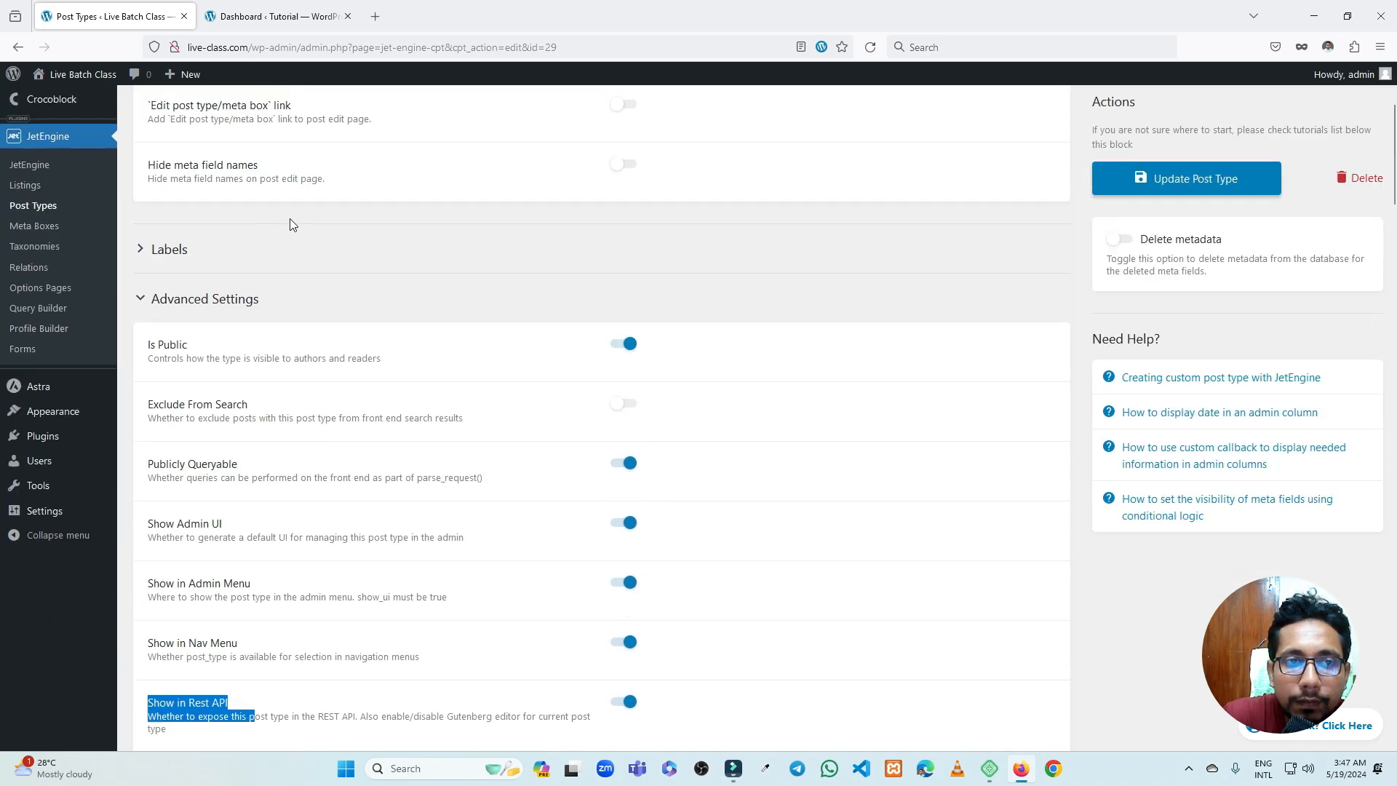
{"action": "scroll", "coordinate": [574, 301], "scroll_direction": "down", "scroll_amount": 6}
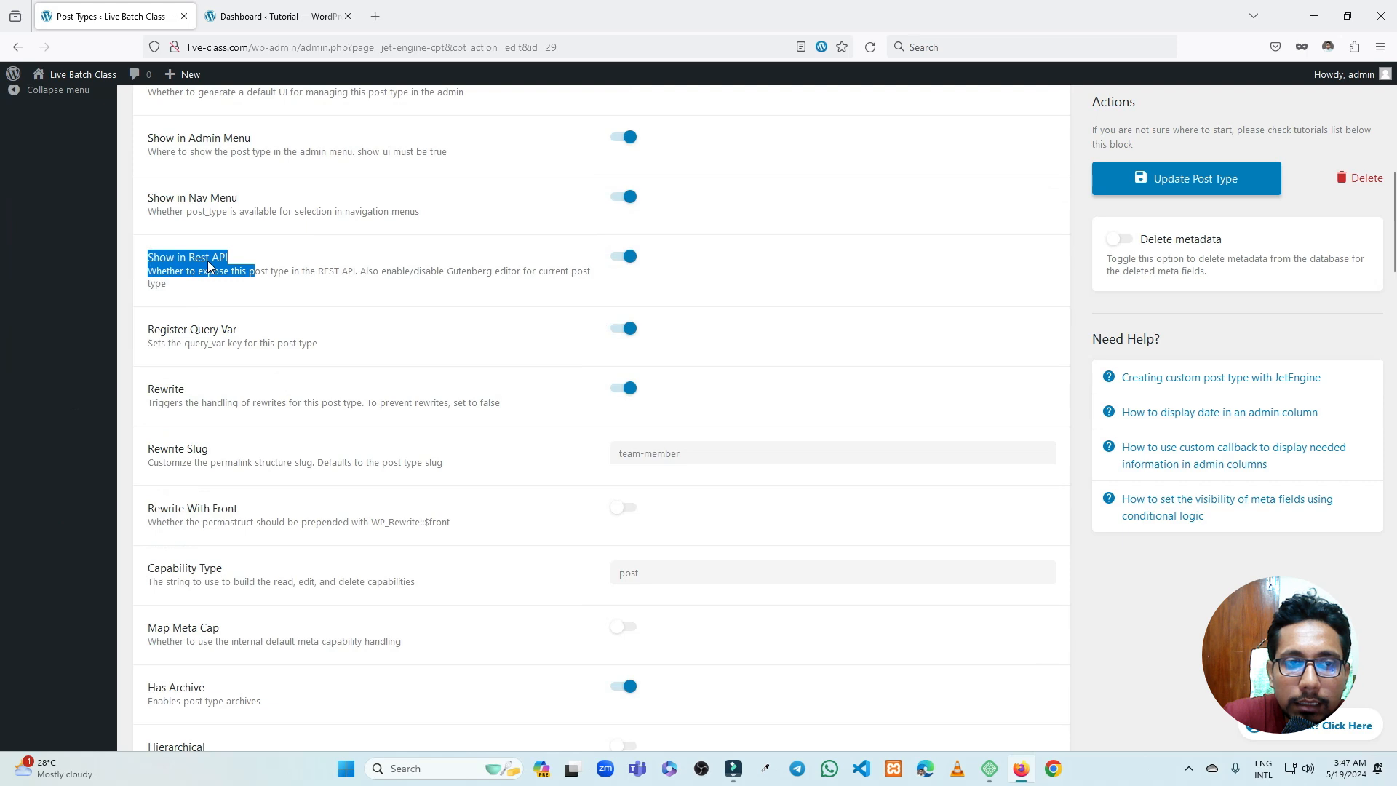
{"action": "left_click", "coordinate": [300, 253]}
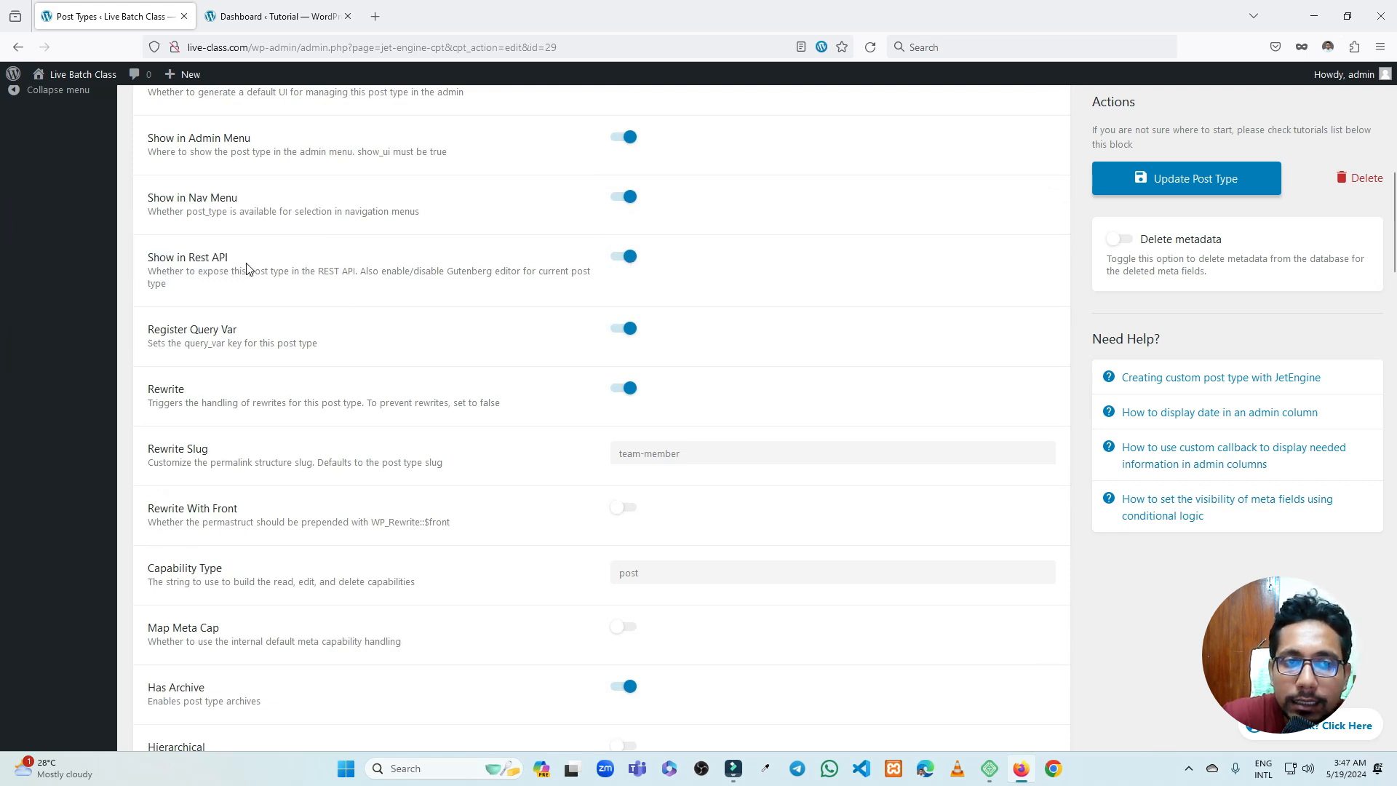
{"action": "scroll", "coordinate": [461, 327], "scroll_direction": "up", "scroll_amount": 7}
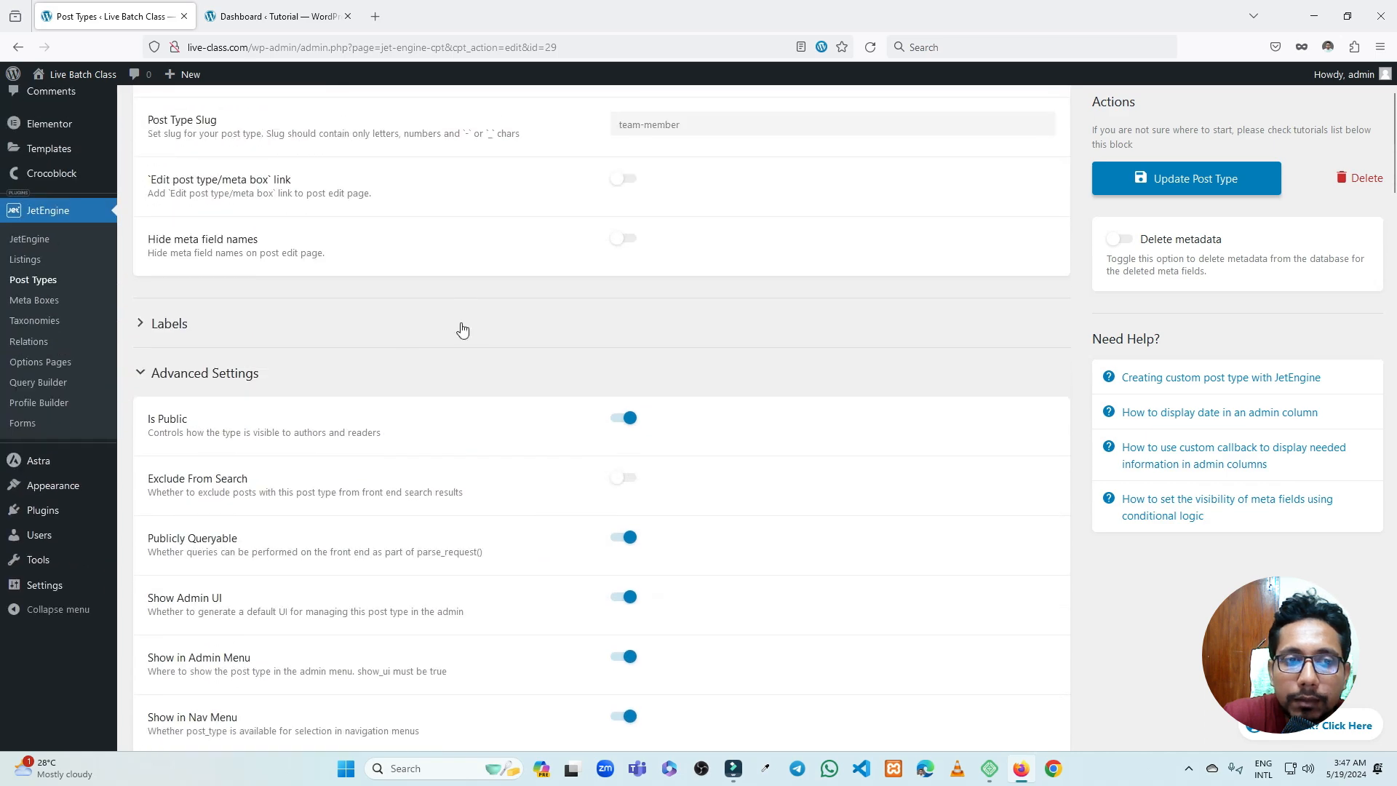
Collapse the Advanced Settings and review the Image field in the Meta fields section again
{"action": "left_click", "coordinate": [286, 375]}
{"action": "left_click", "coordinate": [204, 427]}
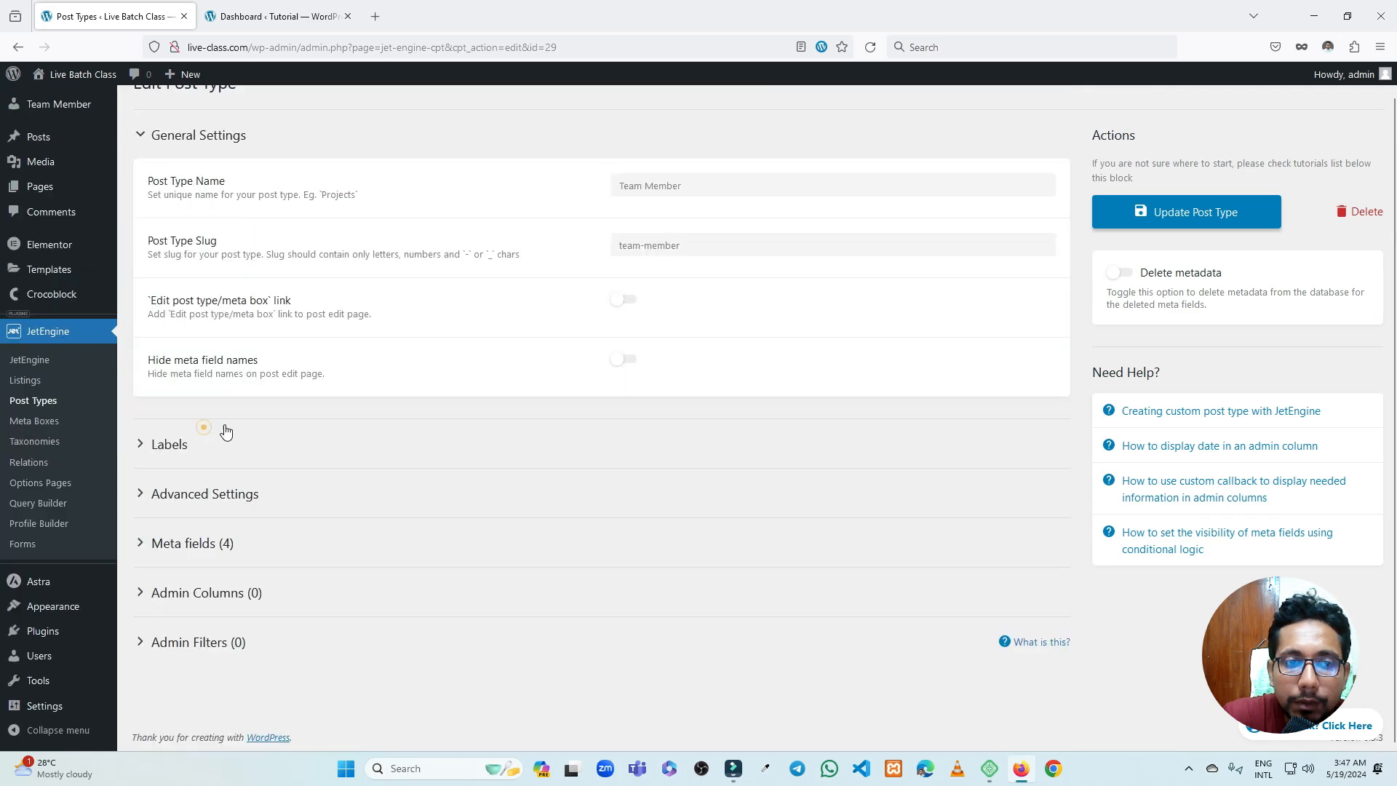
{"action": "left_click", "coordinate": [218, 542]}
{"action": "scroll", "coordinate": [357, 520], "scroll_direction": "down", "scroll_amount": 5}
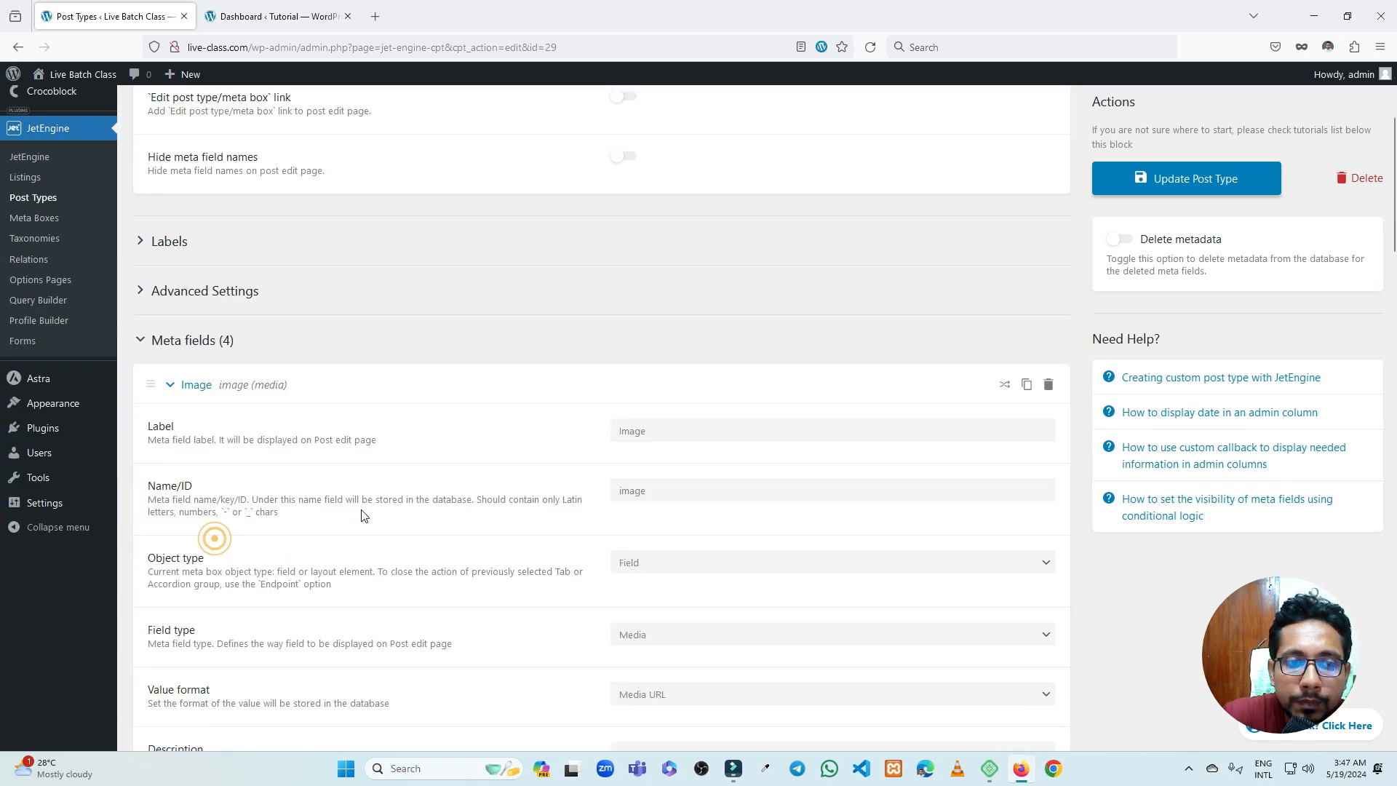
Collapse the expanded Image, Name and Email meta fields of the Team Member post type
{"action": "left_click", "coordinate": [221, 220]}
{"action": "left_click", "coordinate": [218, 280]}
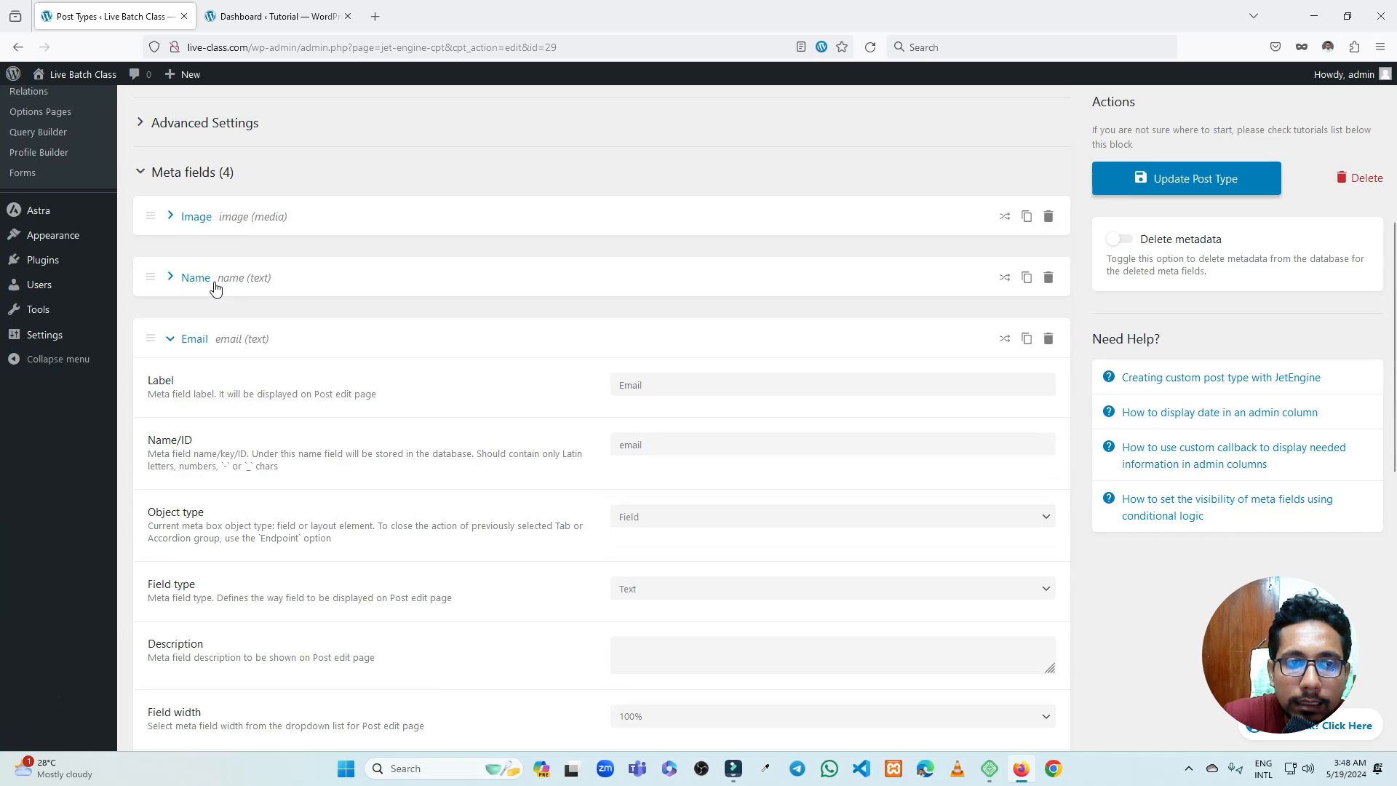
{"action": "left_click", "coordinate": [218, 334]}
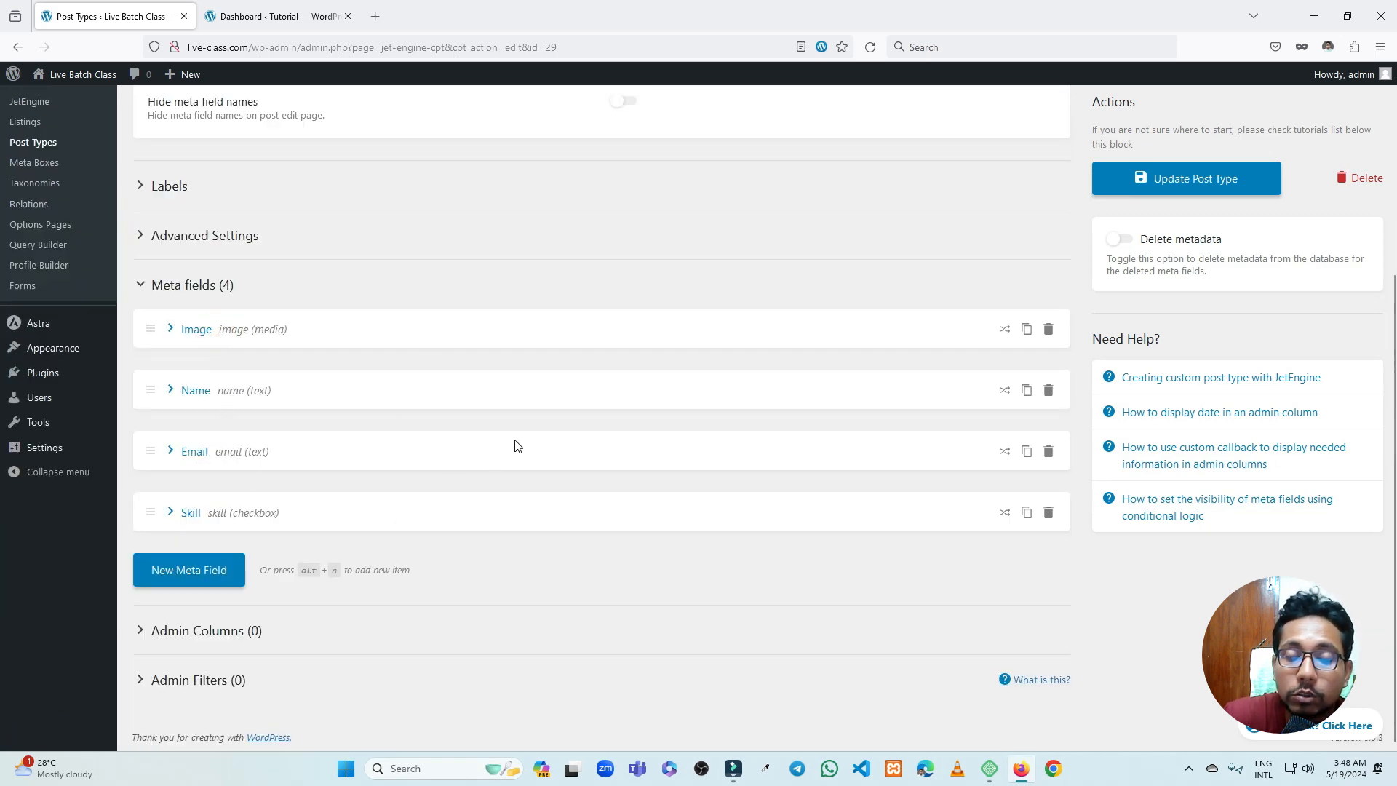
Expand the Image meta field once more, examine its Show in Rest API option, and collapse the field
{"action": "left_click", "coordinate": [255, 329]}
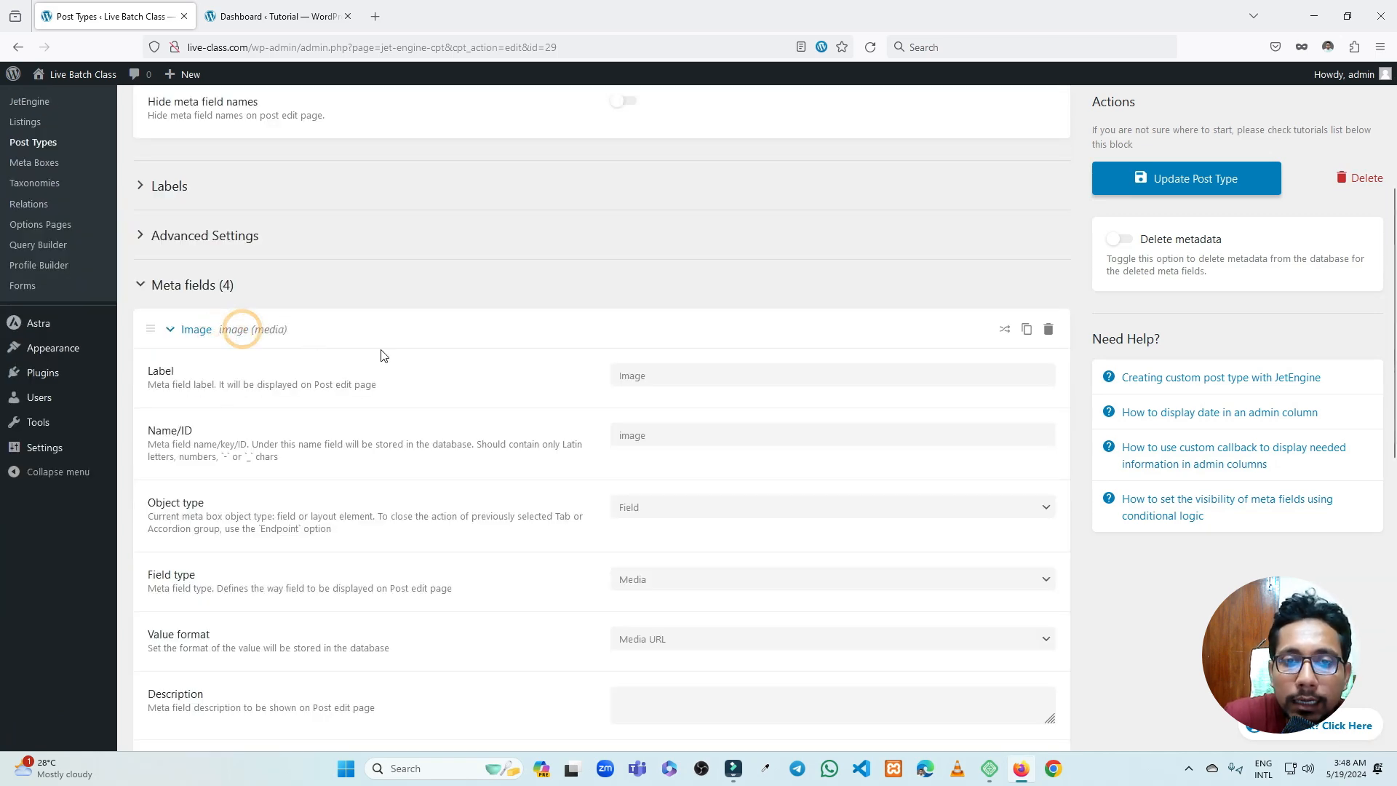
{"action": "scroll", "coordinate": [407, 357], "scroll_direction": "down", "scroll_amount": 5}
{"action": "scroll", "coordinate": [420, 356], "scroll_direction": "down", "scroll_amount": 3}
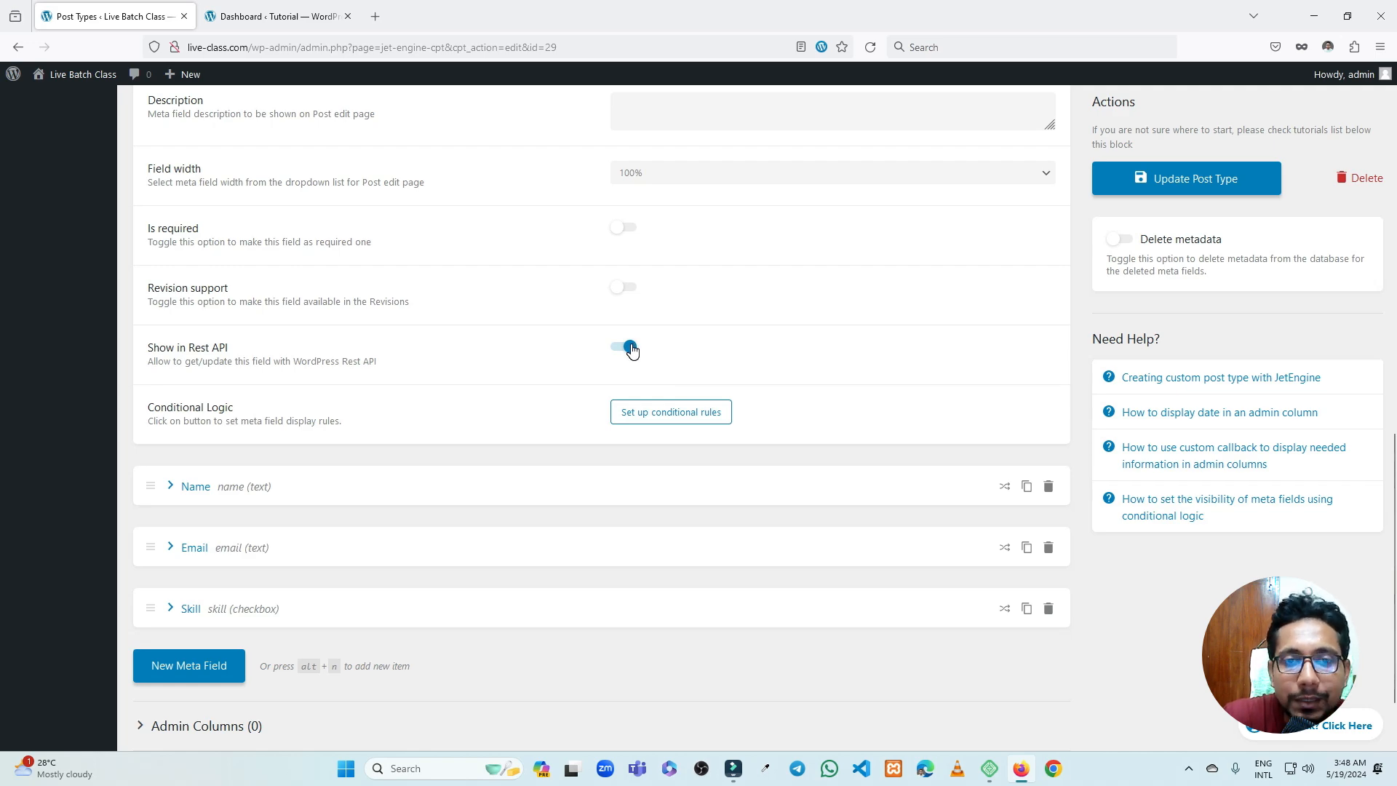
{"action": "scroll", "coordinate": [443, 343], "scroll_direction": "up", "scroll_amount": 10}
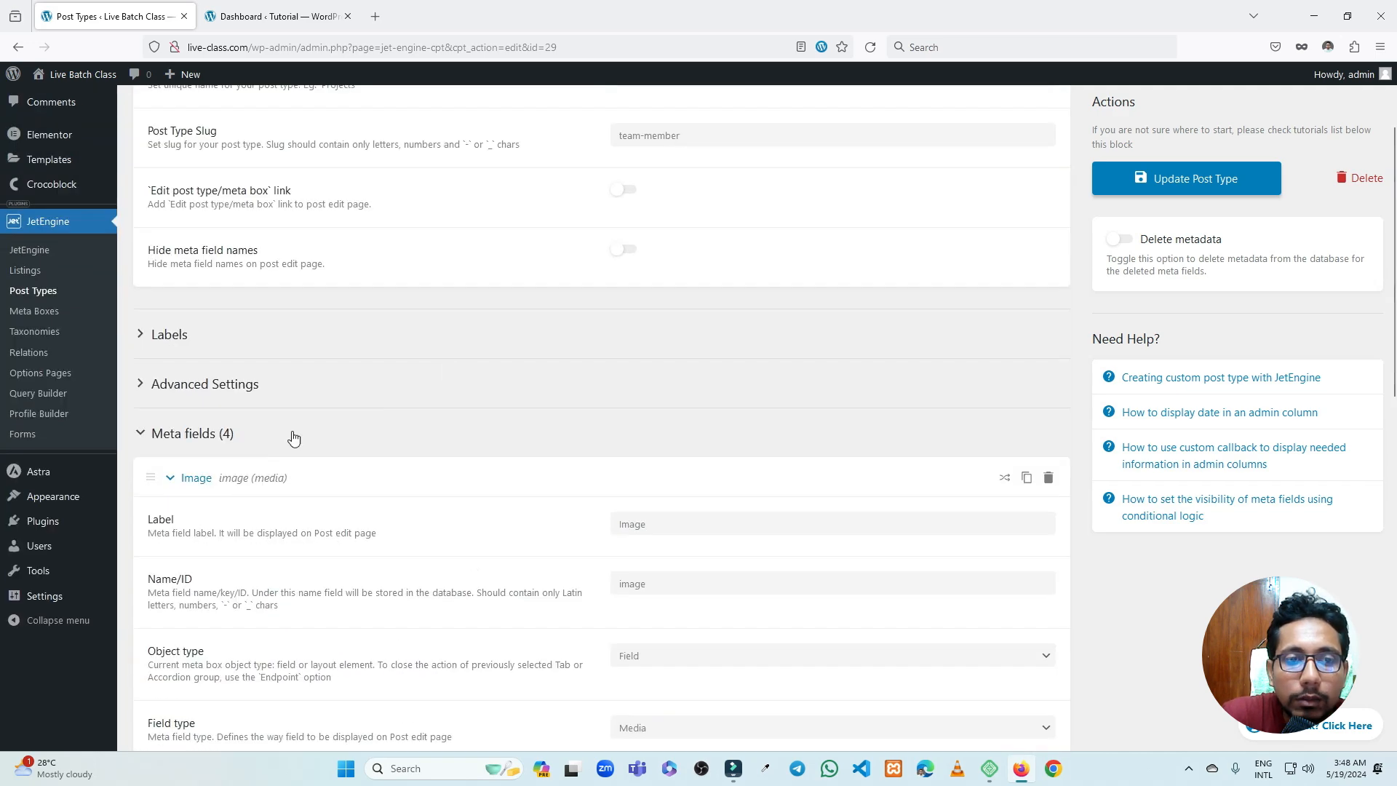
{"action": "left_click", "coordinate": [194, 477]}
{"action": "scroll", "coordinate": [337, 461], "scroll_direction": "up", "scroll_amount": 3}
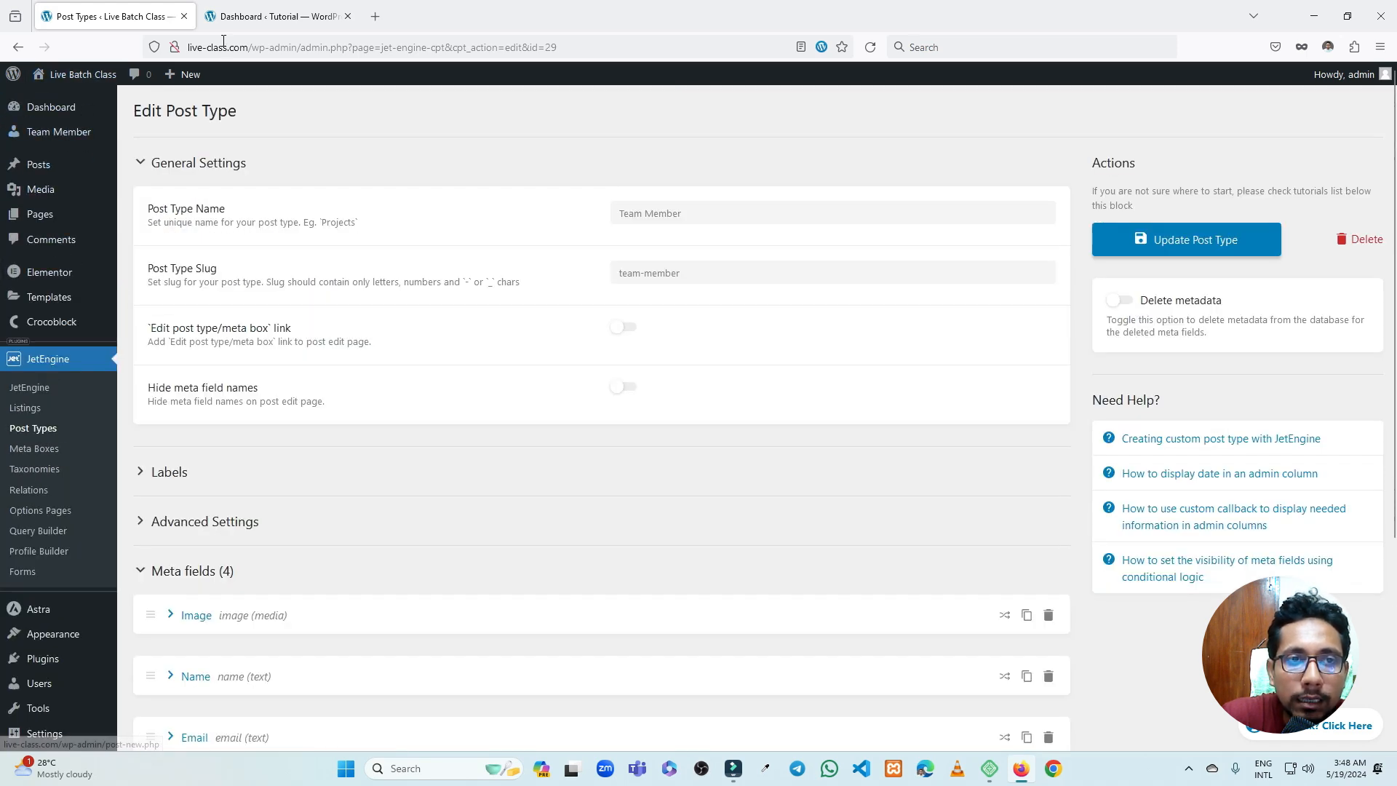
Compare the Live Class site's Team Member post type entry with the Tutorial site's dashboard
{"action": "mouse_move", "coordinate": [73, 138]}
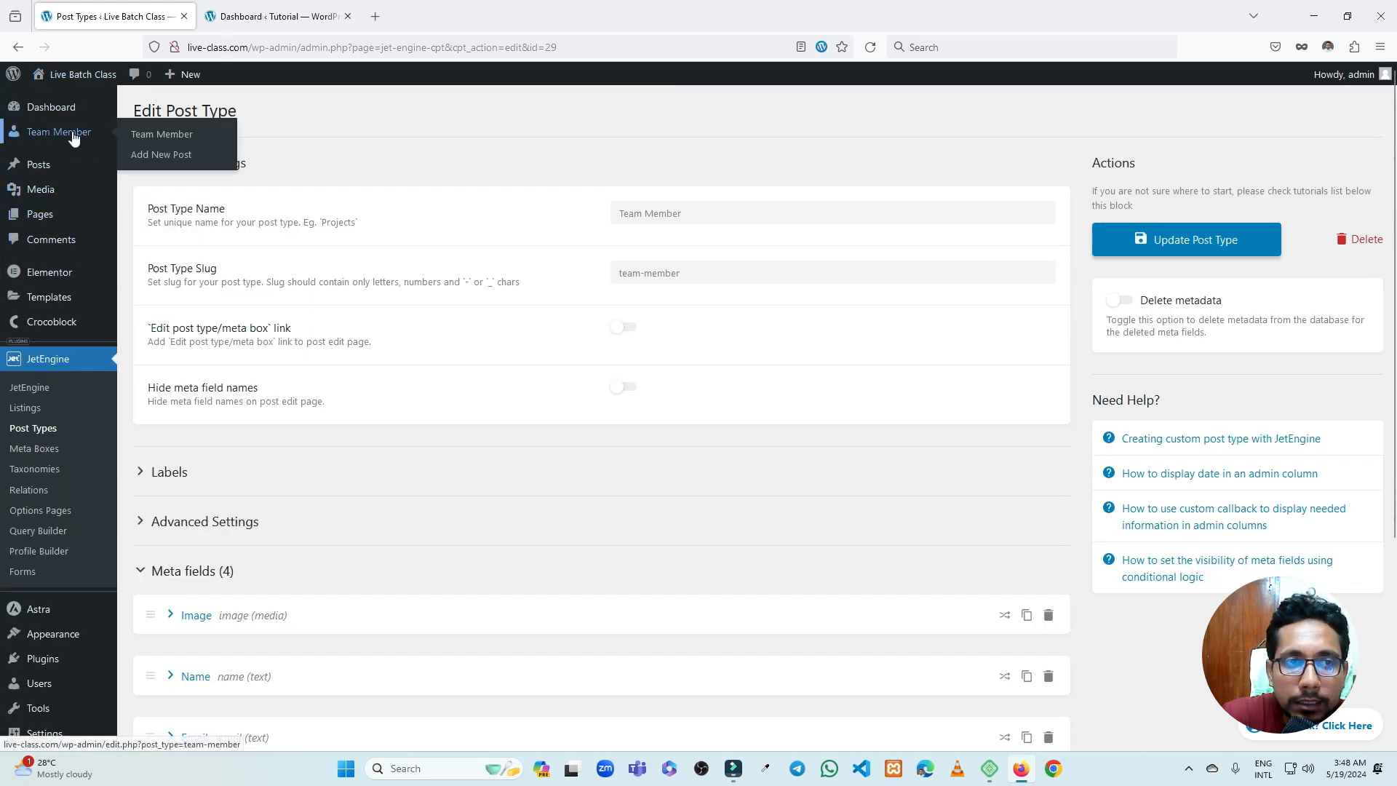
{"action": "left_click", "coordinate": [272, 16]}
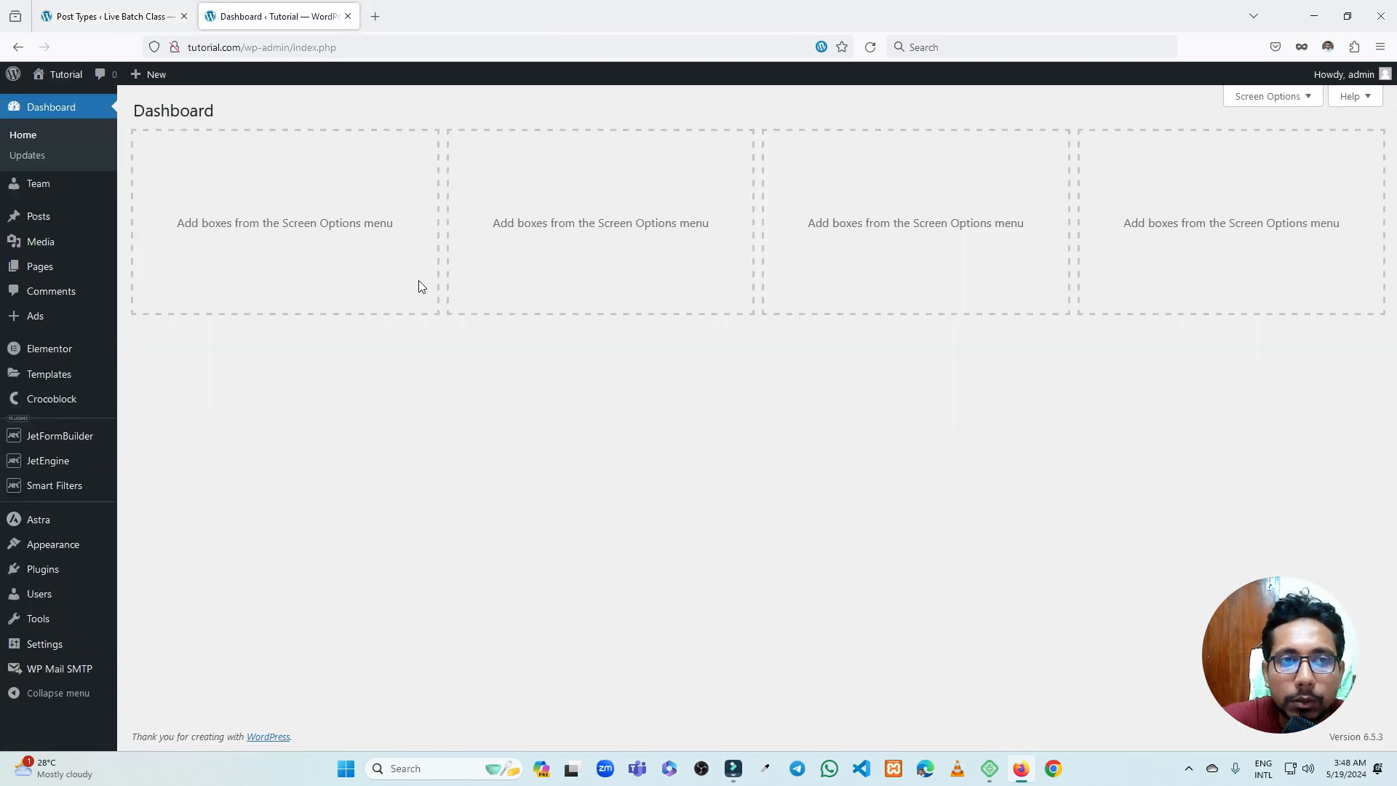
{"action": "left_click", "coordinate": [181, 7]}
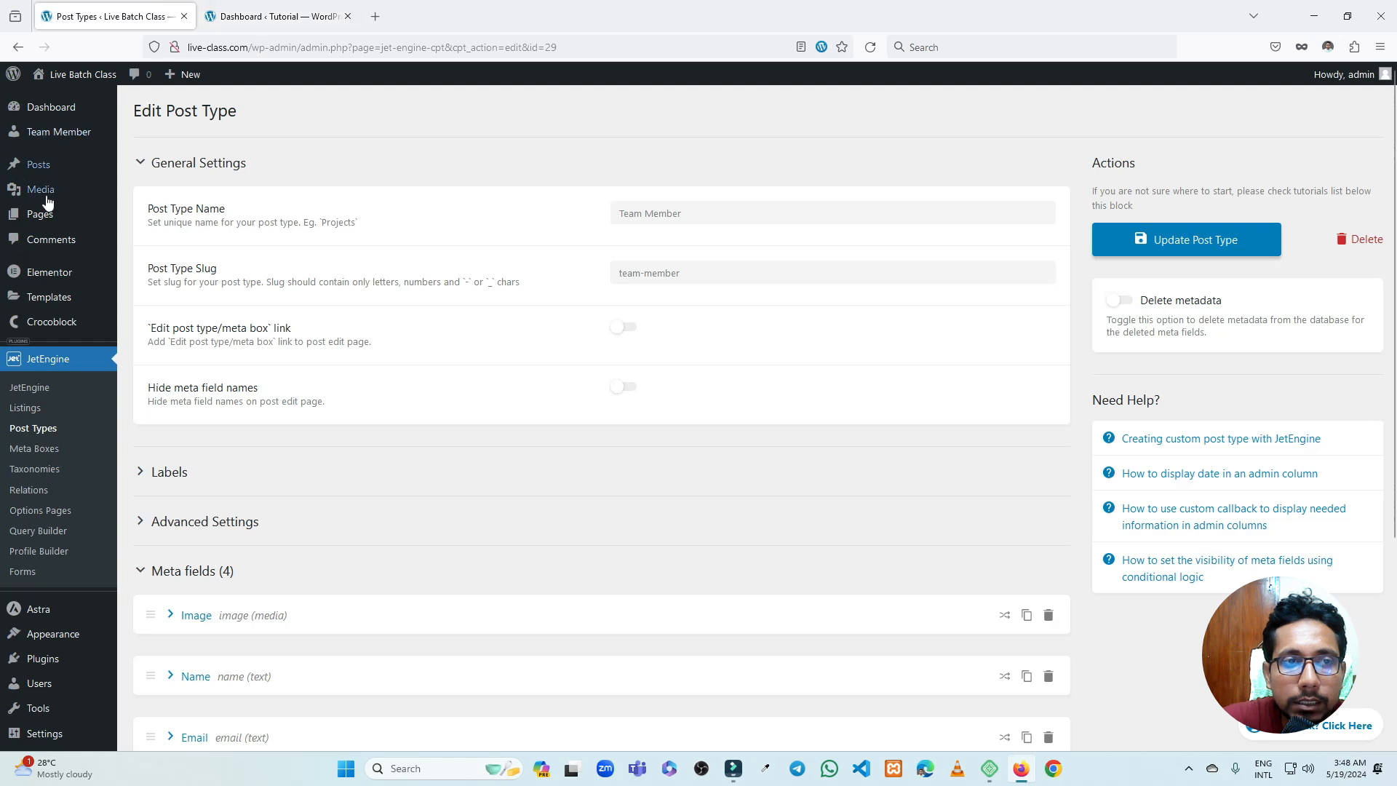
On the Tutorial site, enable and save JetEngine's Rest API Listings module, and open the REST API Endpoints settings
{"action": "left_click", "coordinate": [277, 9]}
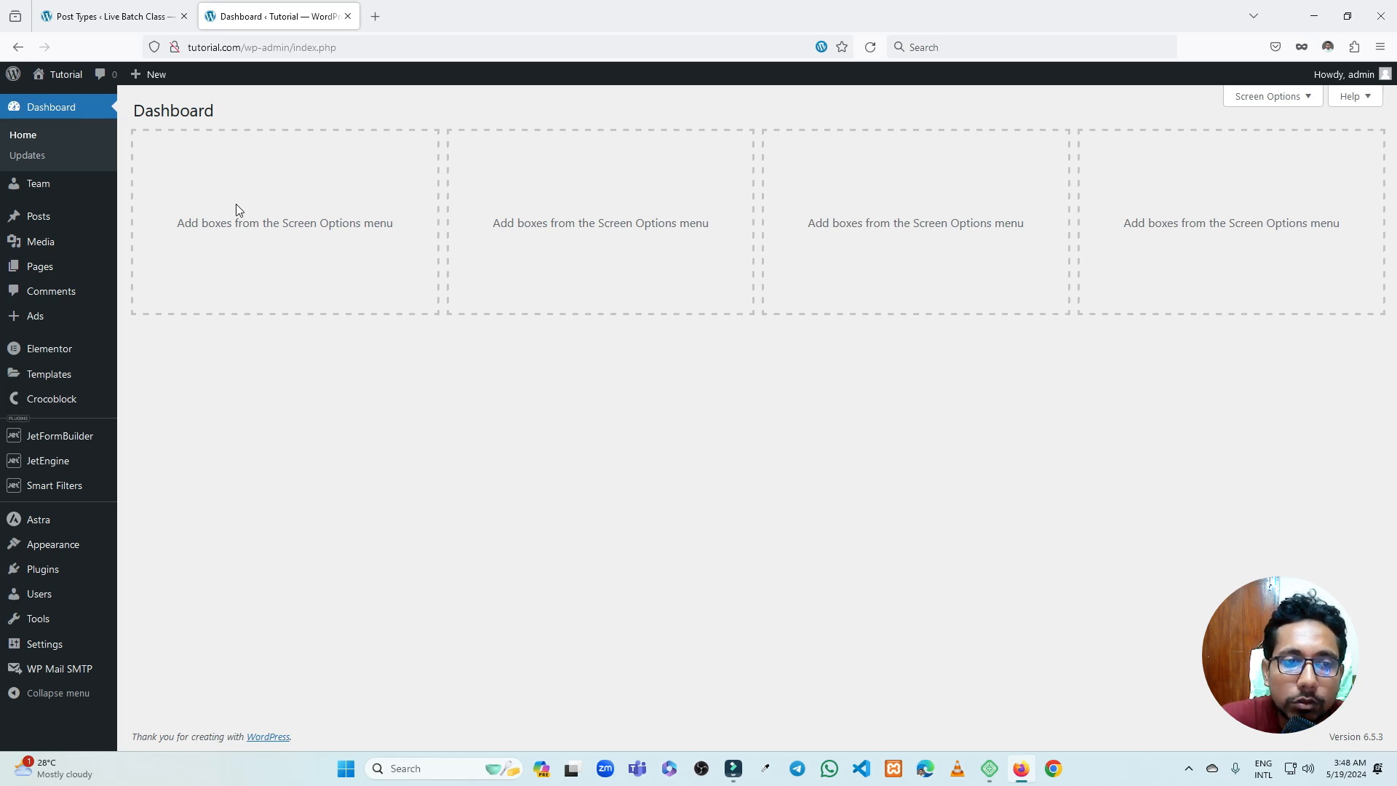
{"action": "mouse_move", "coordinate": [47, 469]}
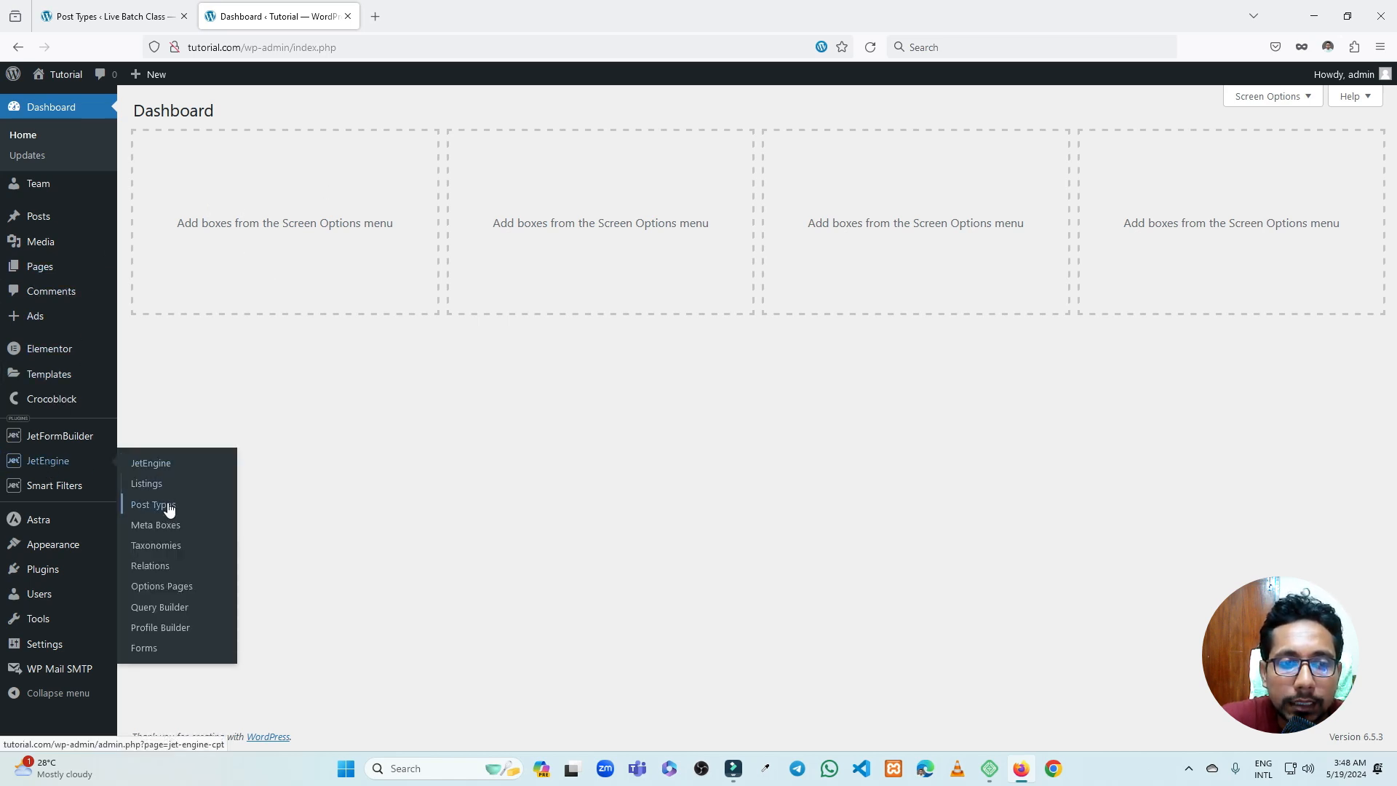
{"action": "left_click", "coordinate": [150, 469]}
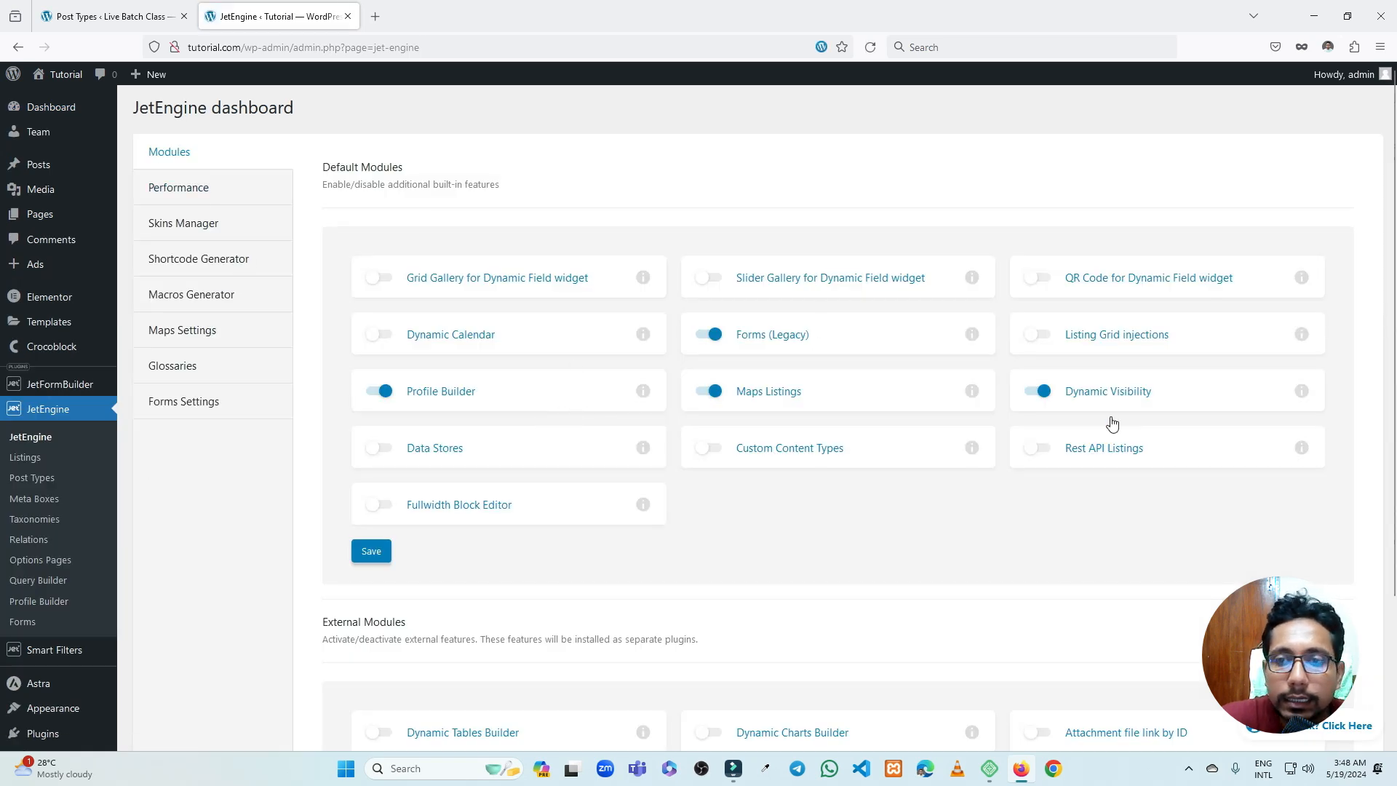
{"action": "left_click", "coordinate": [1041, 448]}
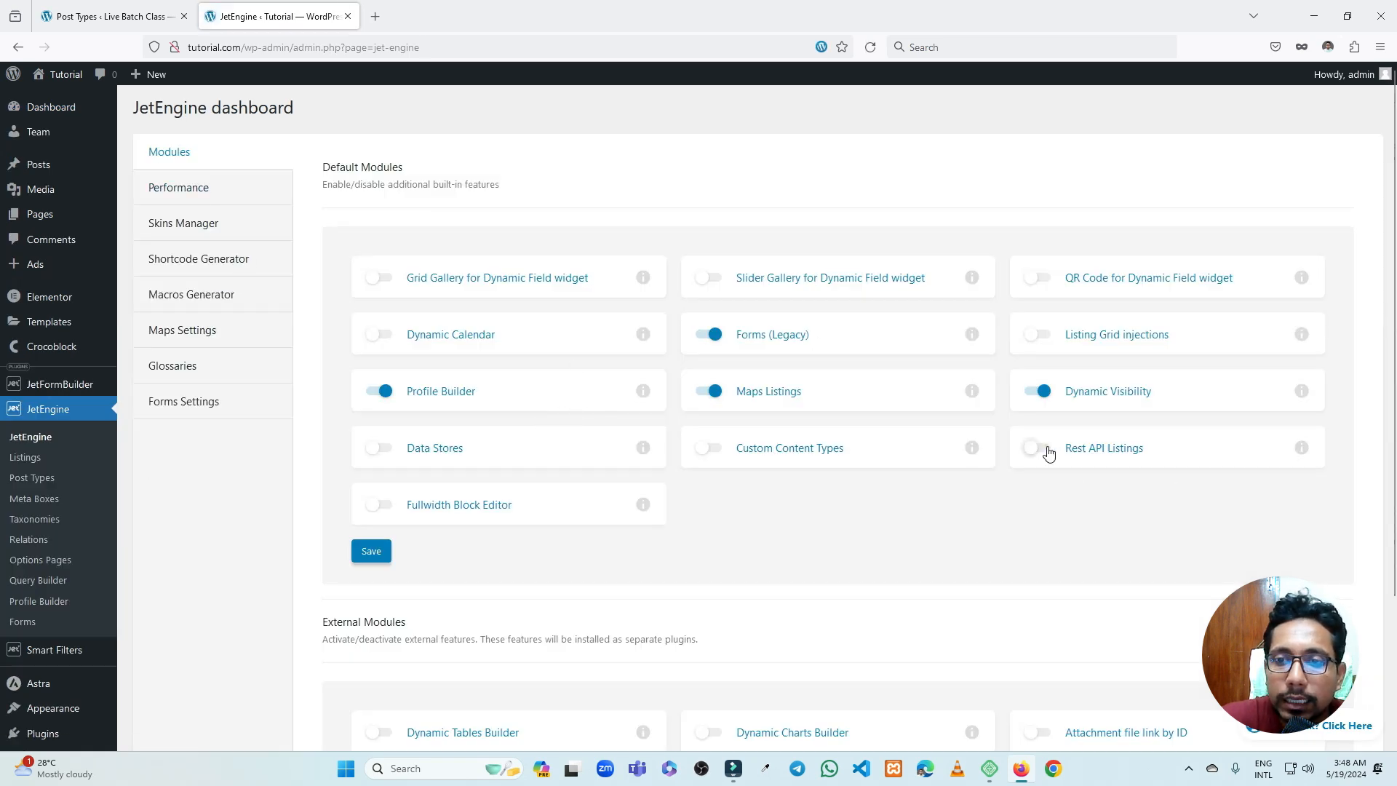
{"action": "left_click", "coordinate": [385, 550]}
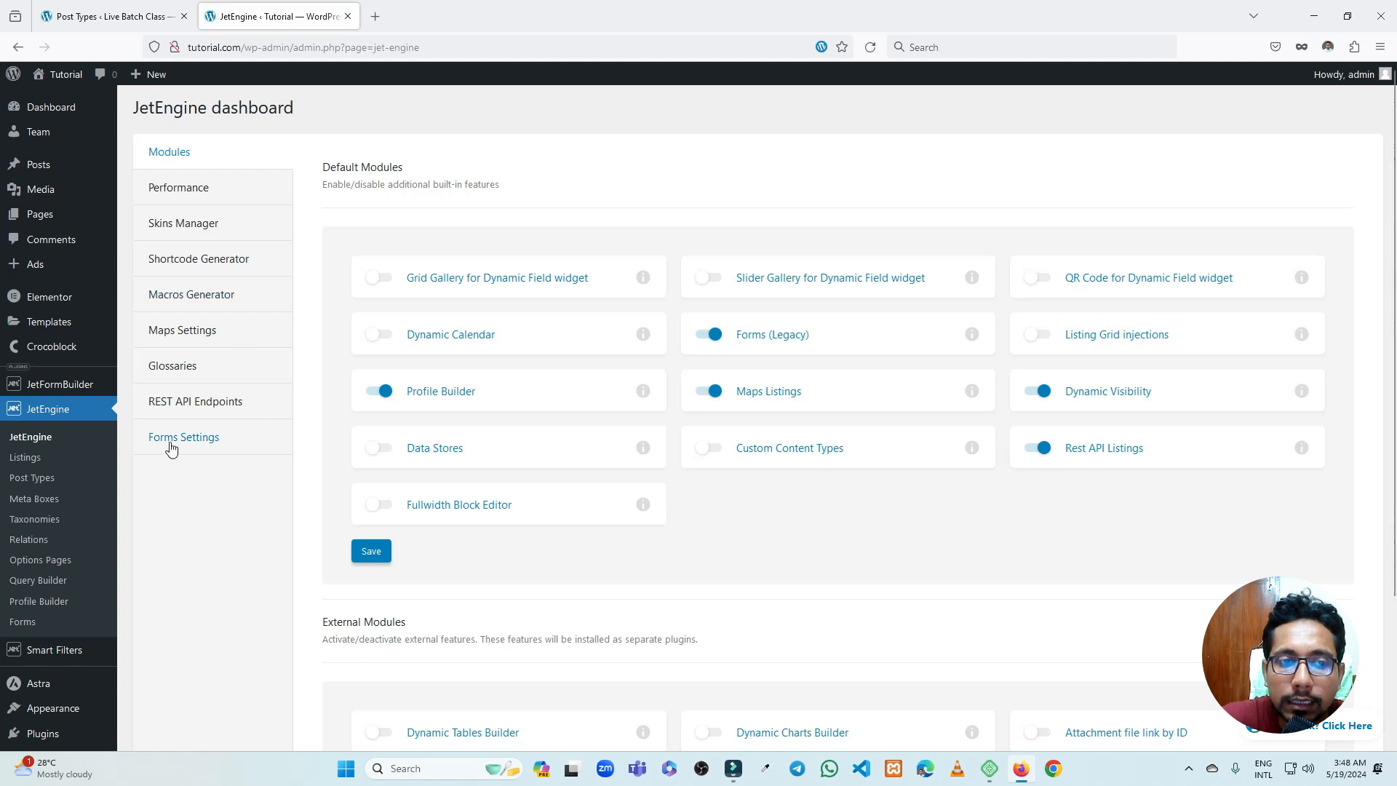
{"action": "left_click", "coordinate": [195, 408]}
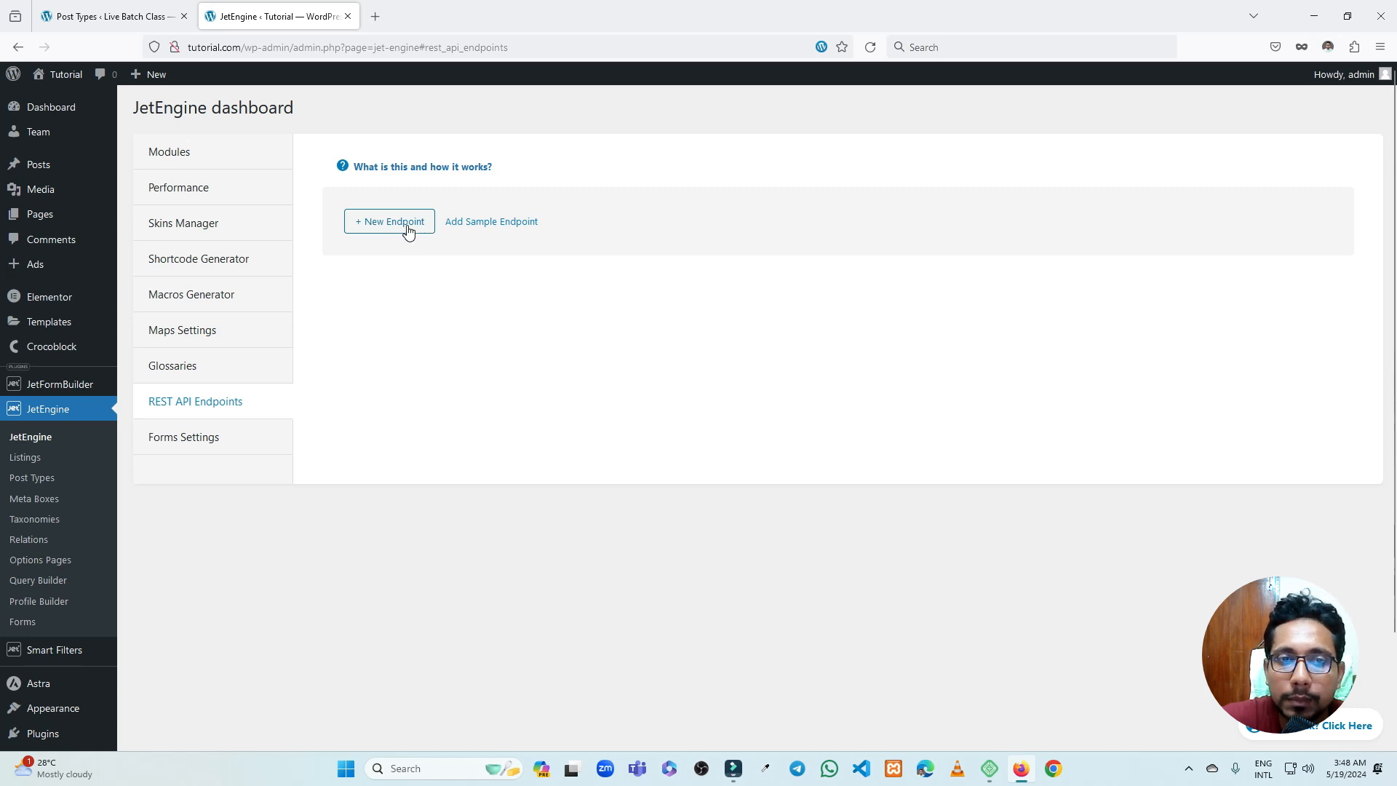
Search the web for "wordpress rest api endpoints" in a new browser tab
{"action": "left_click", "coordinate": [374, 23]}
{"action": "left_click", "coordinate": [421, 45]}
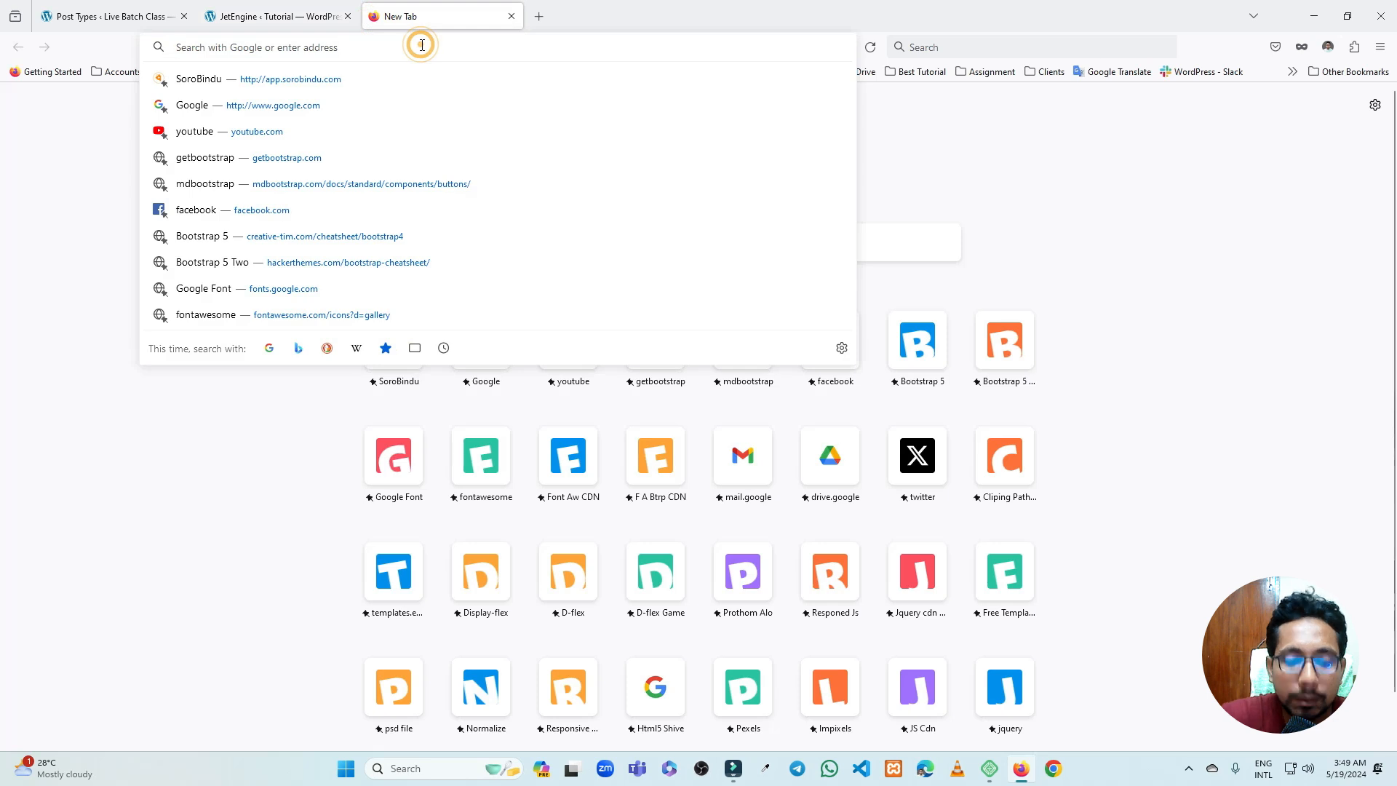
{"action": "type", "text": "rest"}
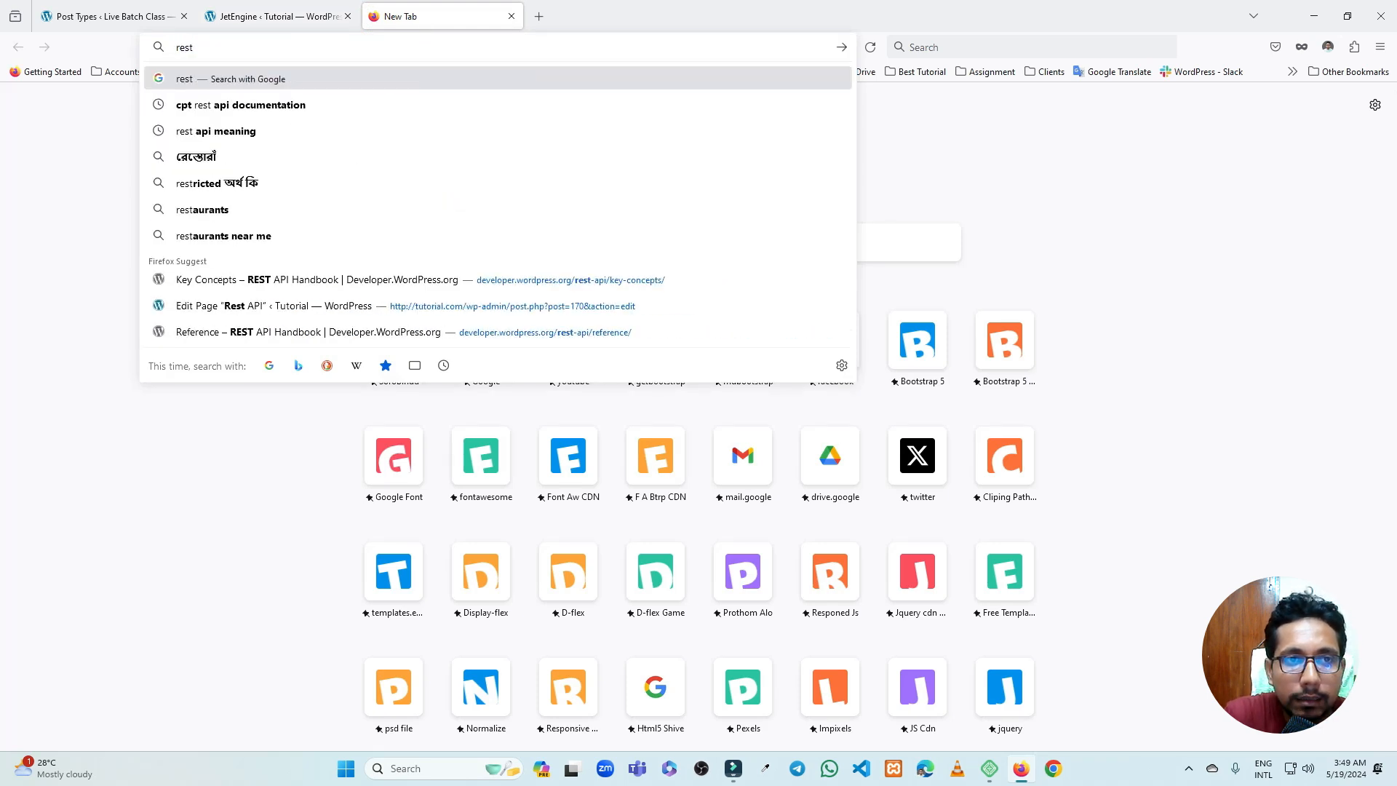
{"action": "type", "text": " ap"}
{"action": "key", "text": "BackSpace"}
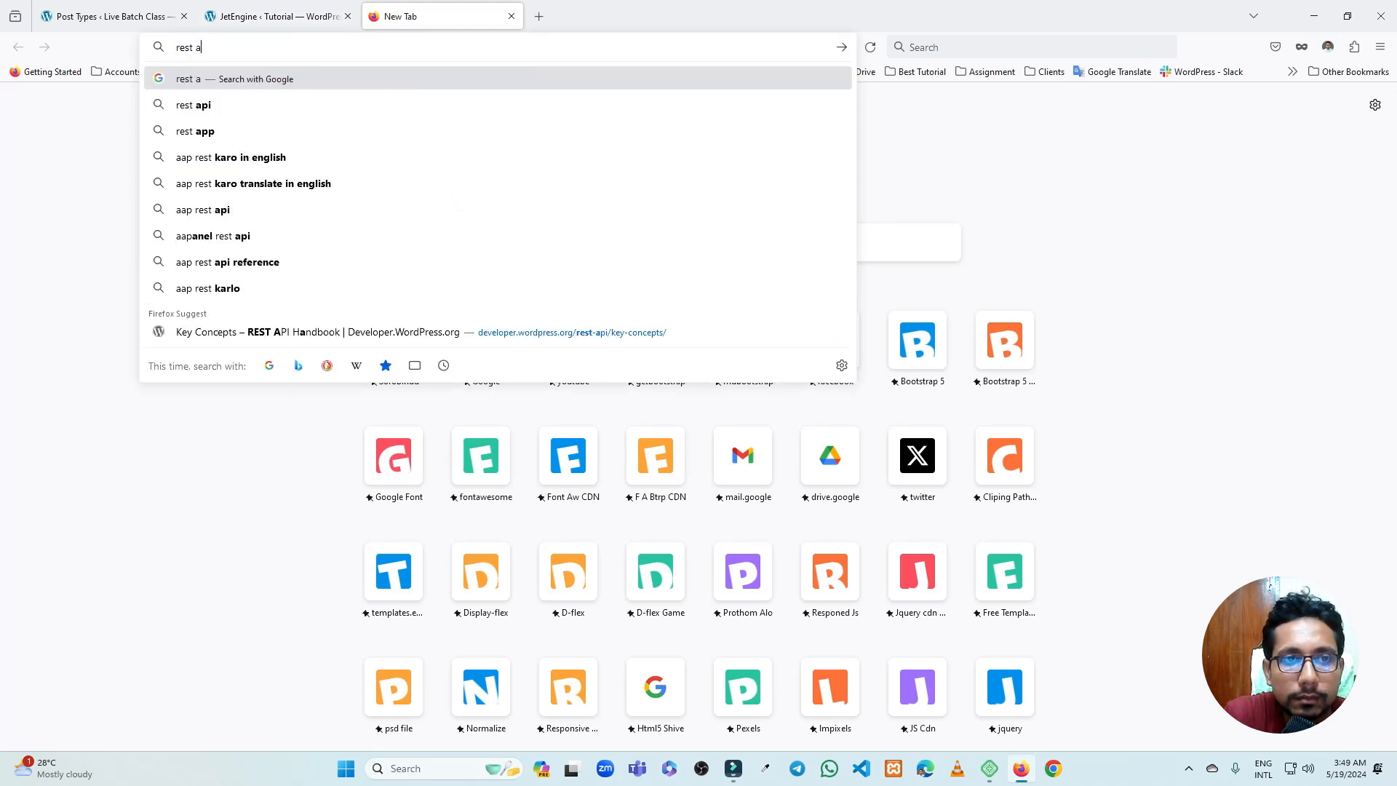
{"action": "type", "text": "i"}
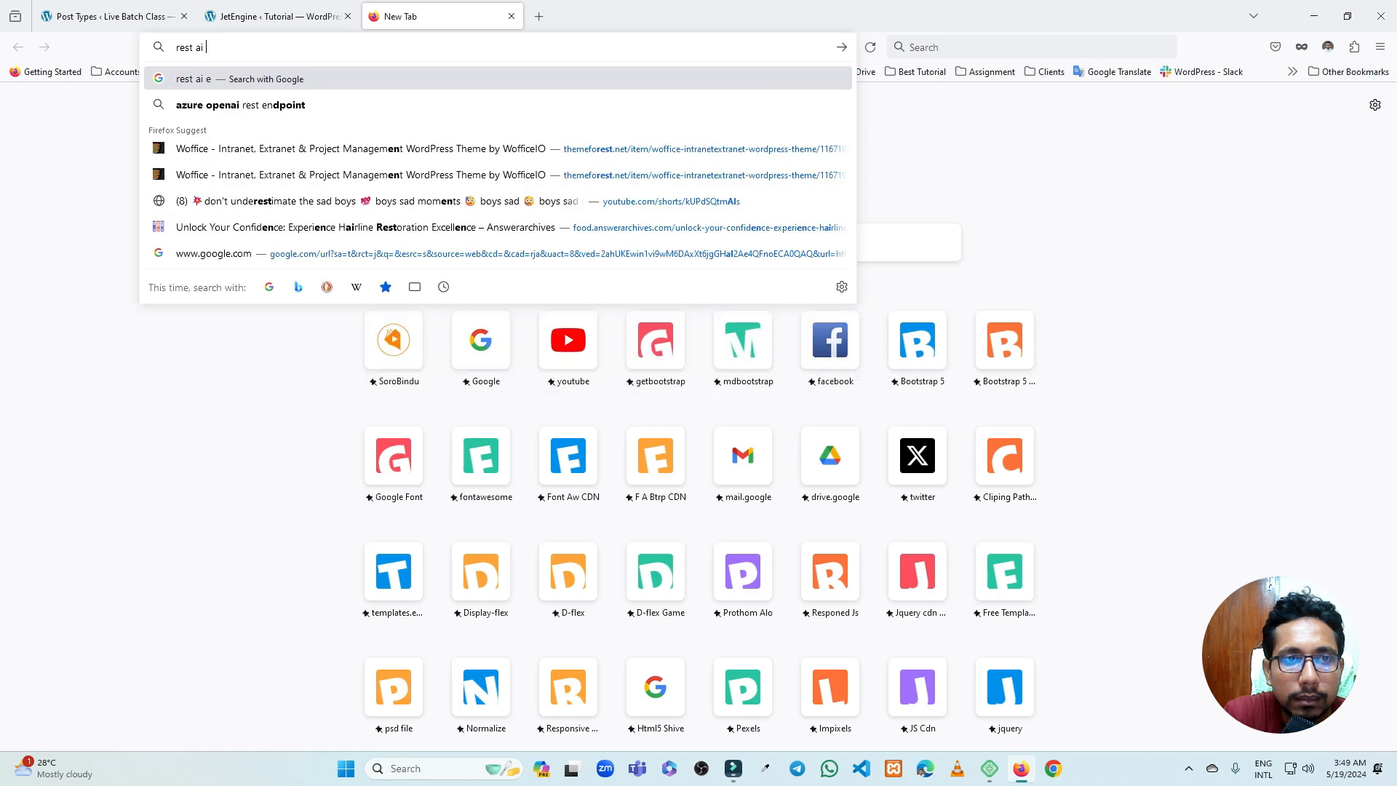
{"action": "key", "text": "BackSpace"}
{"action": "type", "text": "p"}
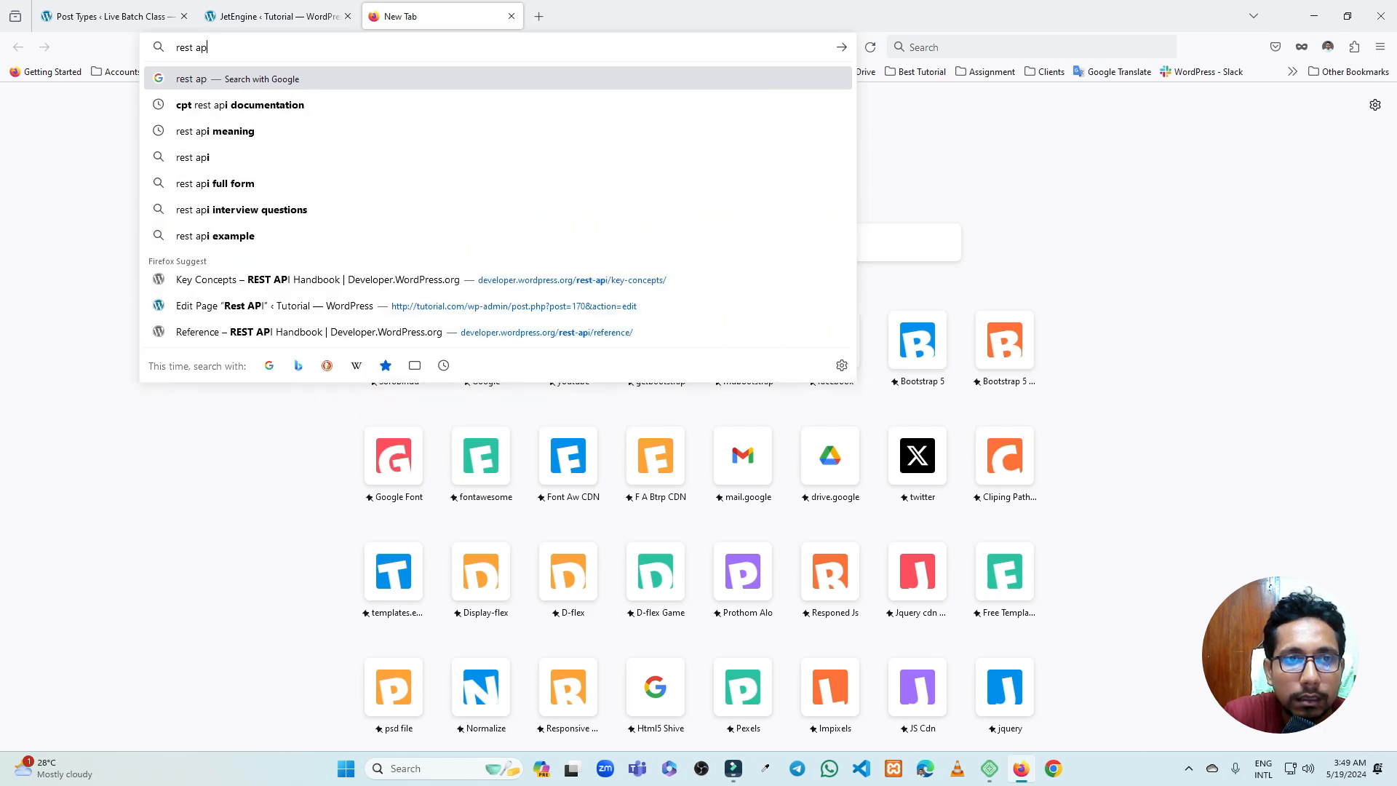
{"action": "type", "text": "i e"}
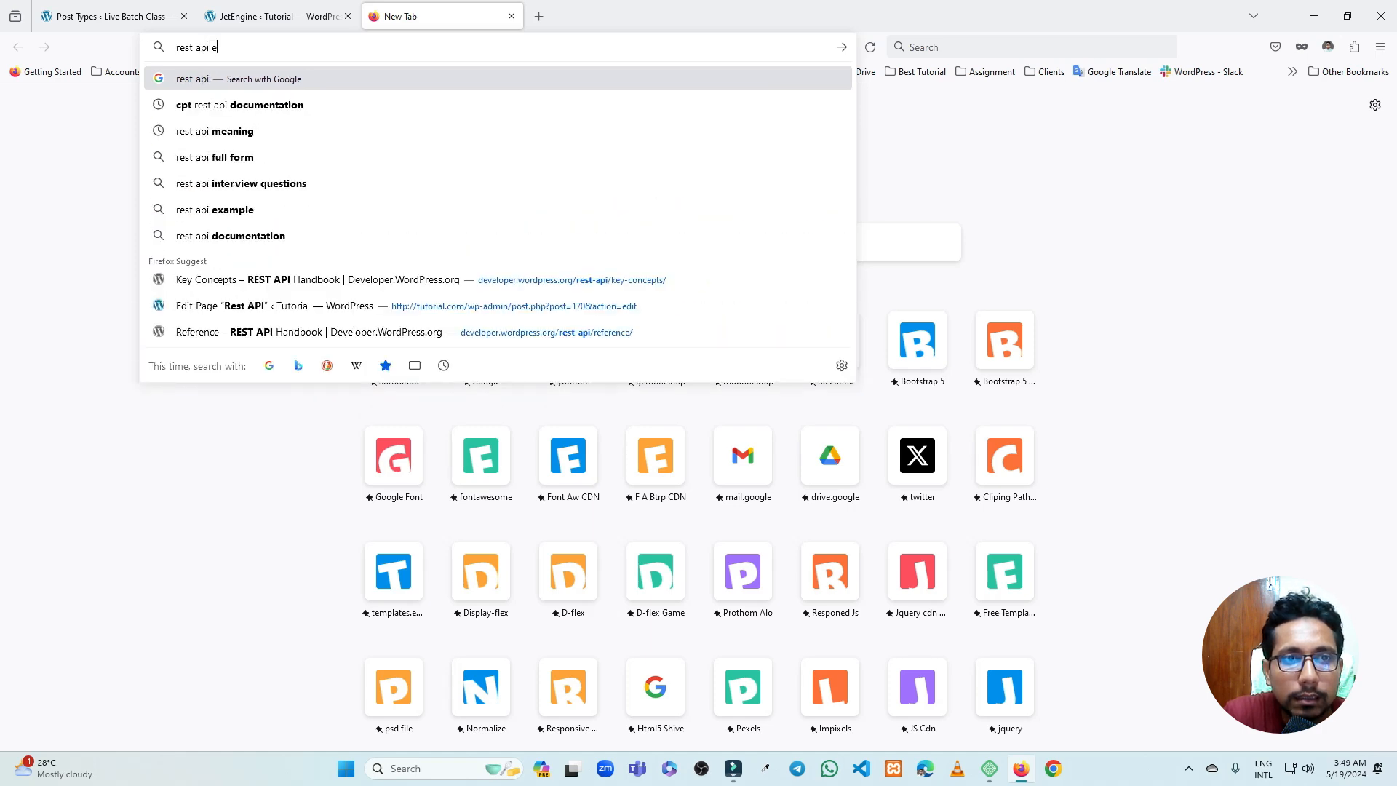
{"action": "type", "text": "nd"}
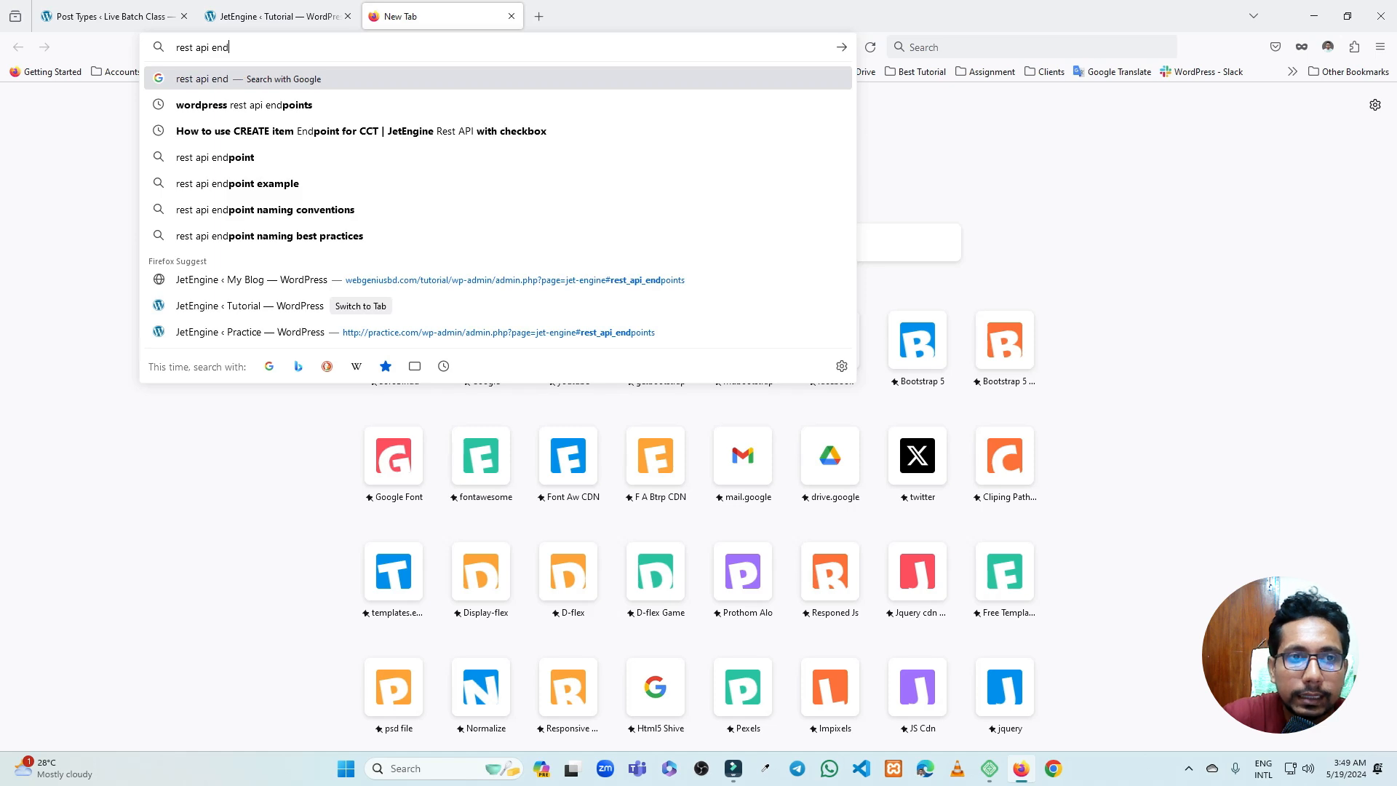
{"action": "left_click", "coordinate": [277, 106]}
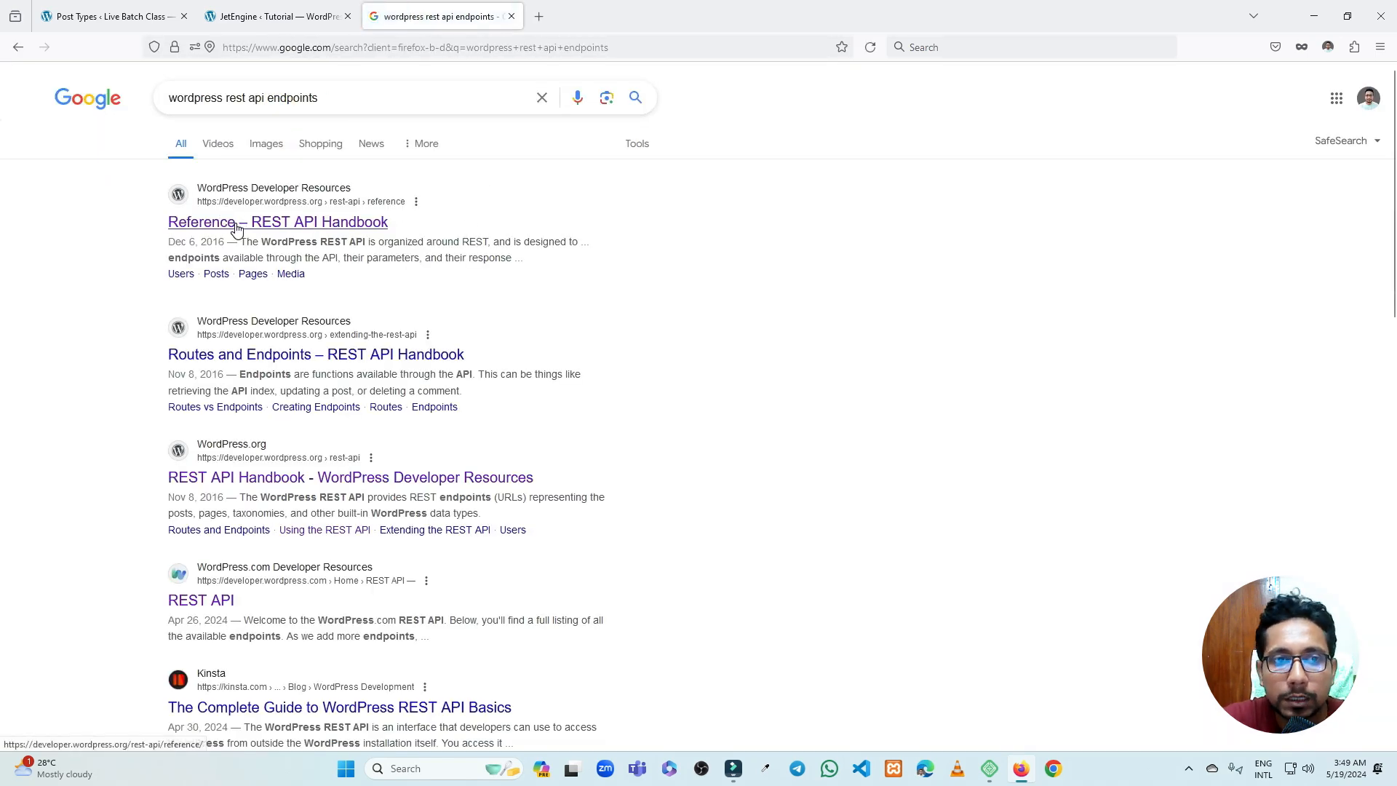
Select the route wp-json/wp/v2/posts on the REST API Handbook's Key Concepts page and return to the Tutorial site's endpoint settings
{"action": "left_click", "coordinate": [236, 225]}
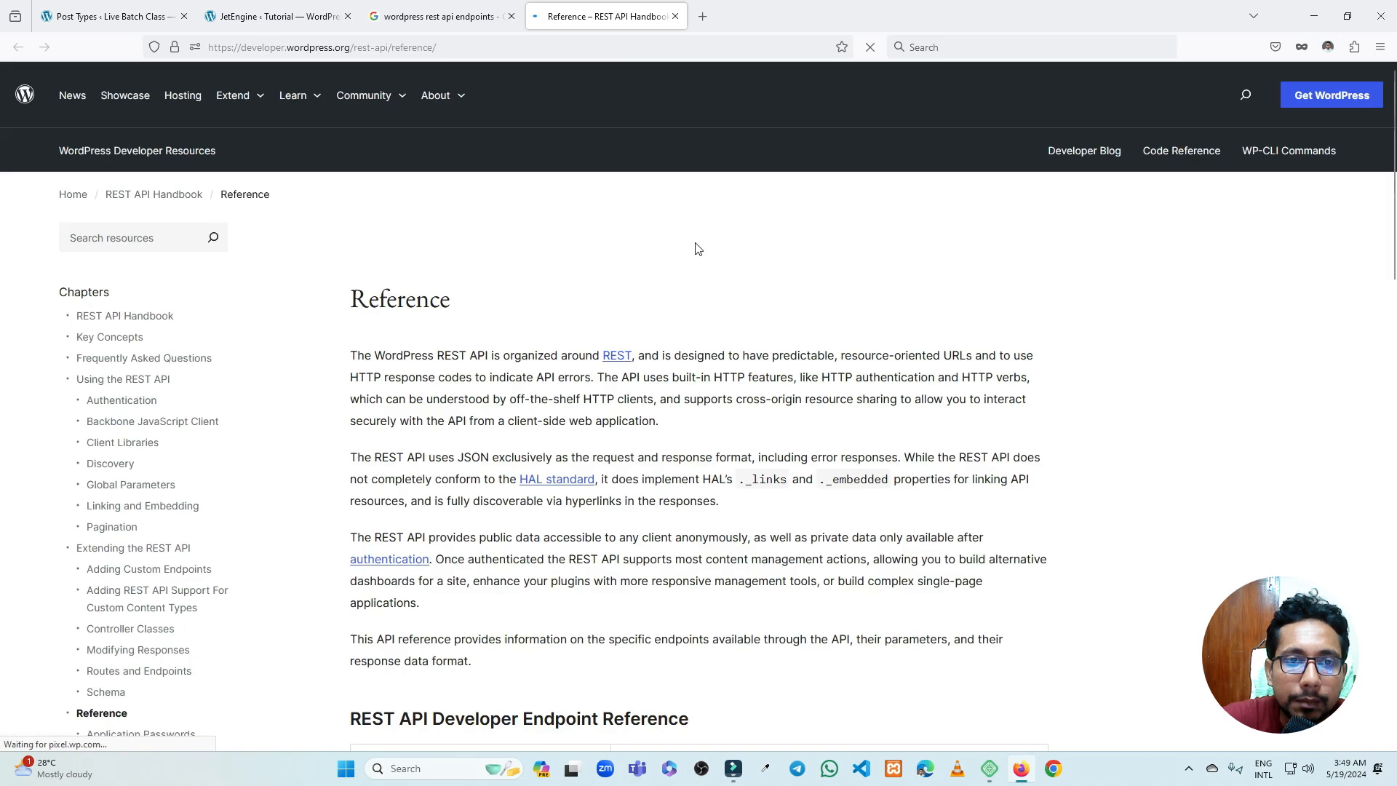
{"action": "left_click", "coordinate": [113, 342]}
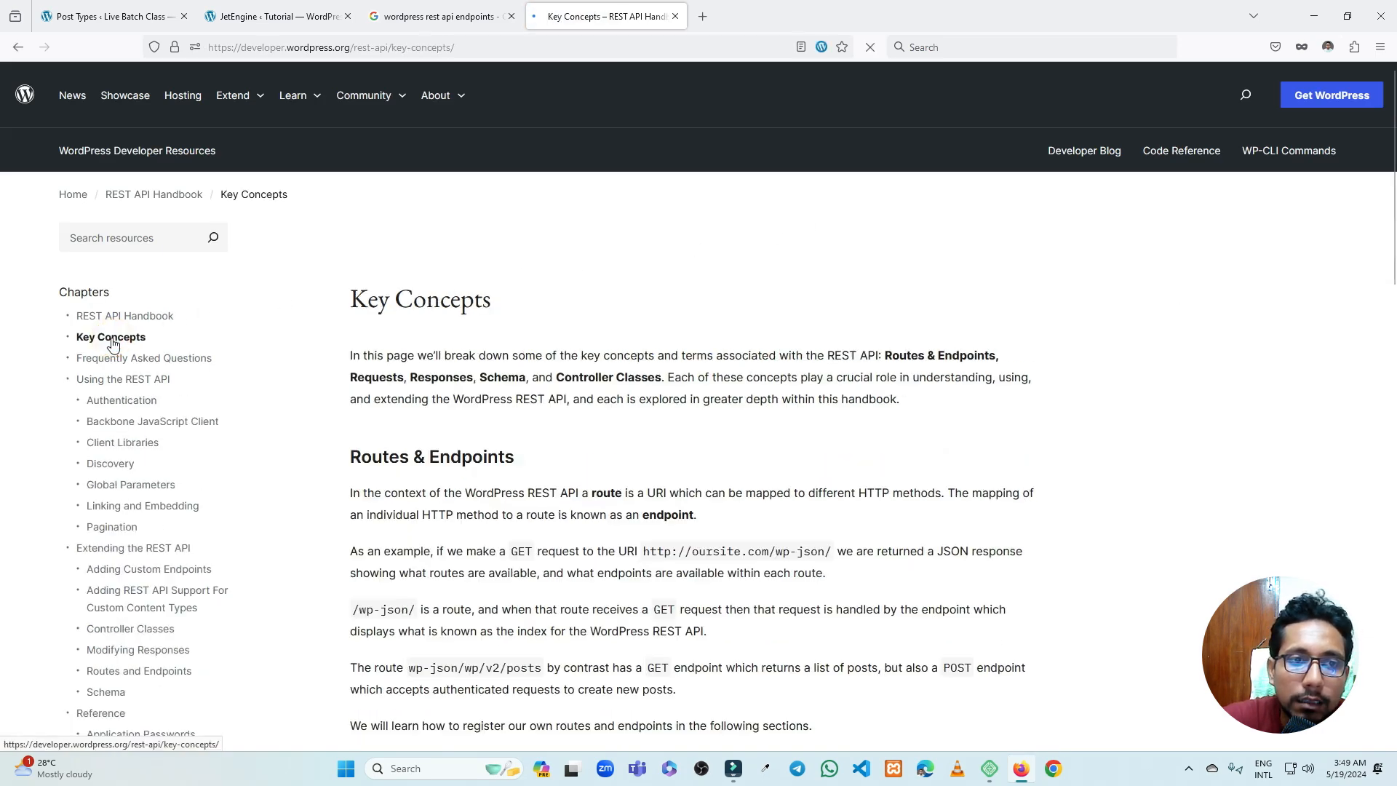
{"action": "scroll", "coordinate": [570, 440], "scroll_direction": "down", "scroll_amount": 5}
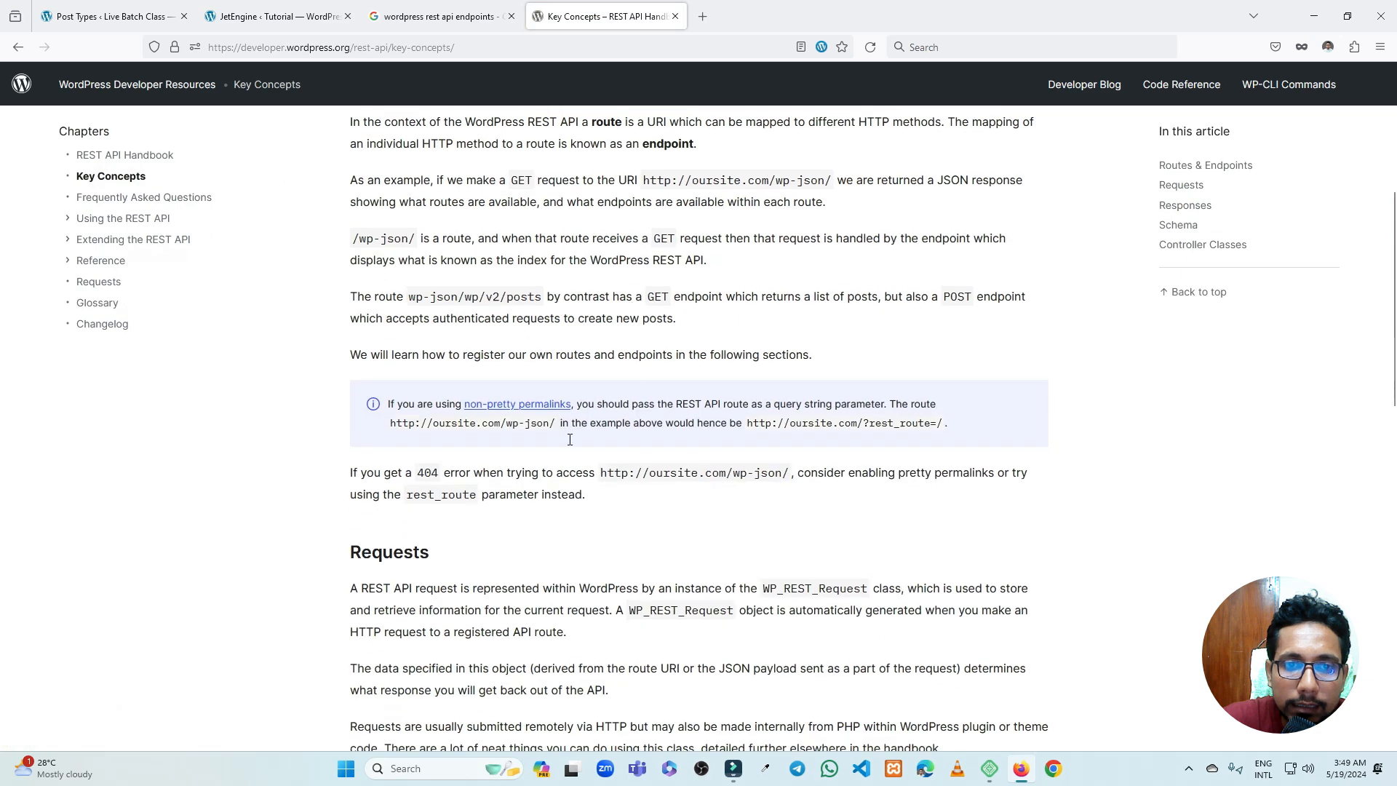
{"action": "left_click_drag", "start_coordinate": [411, 294], "coordinate": [543, 297]}
{"action": "left_click", "coordinate": [507, 297]}
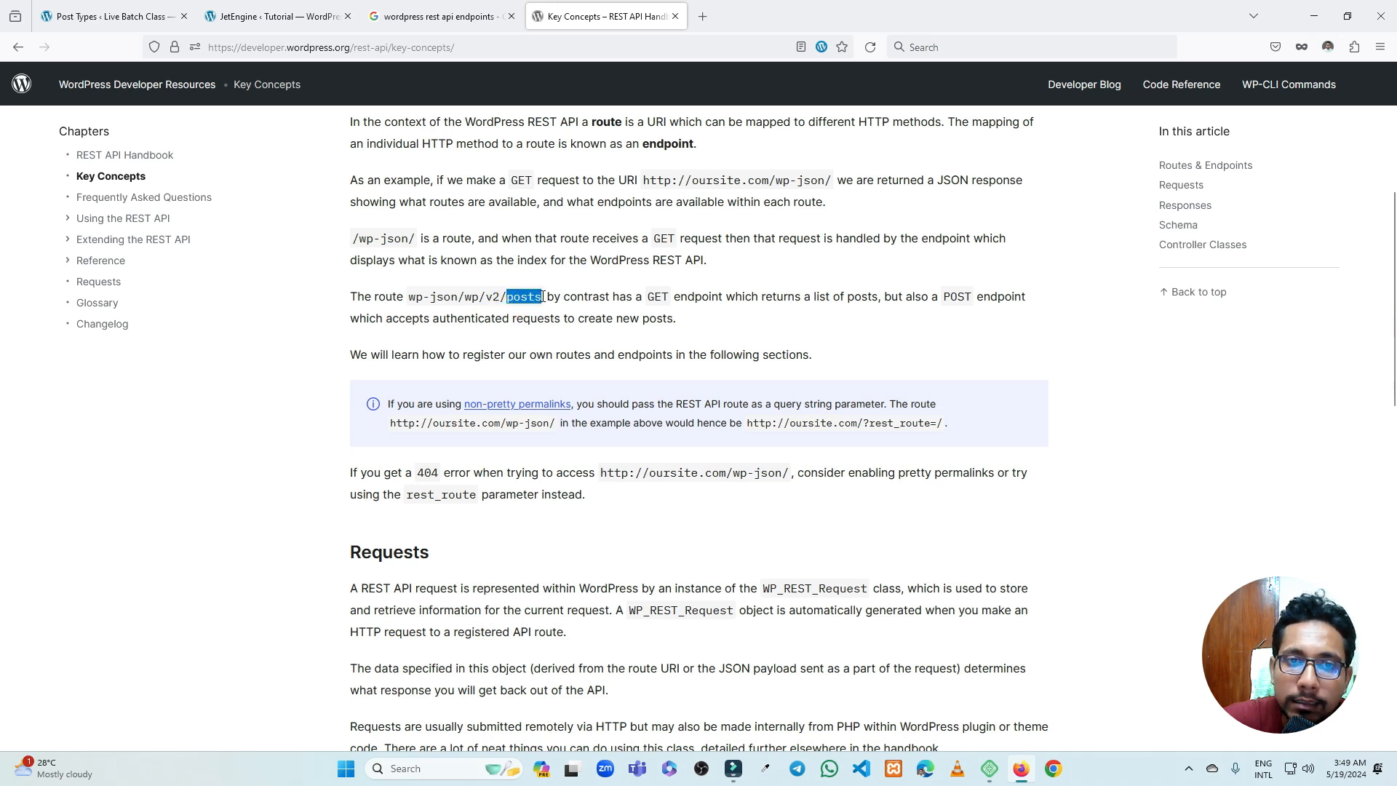
{"action": "left_click", "coordinate": [543, 297]}
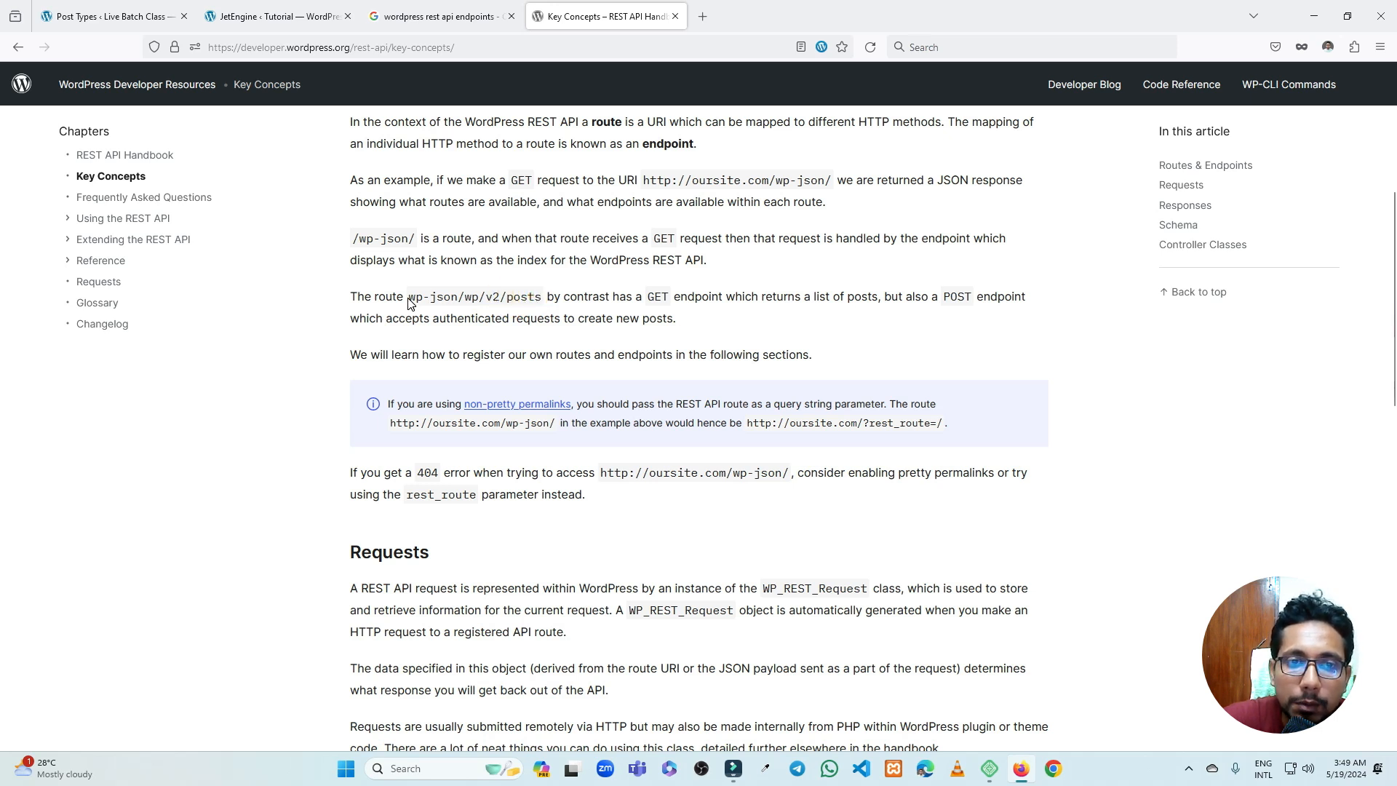
{"action": "left_click_drag", "start_coordinate": [409, 298], "coordinate": [537, 297]}
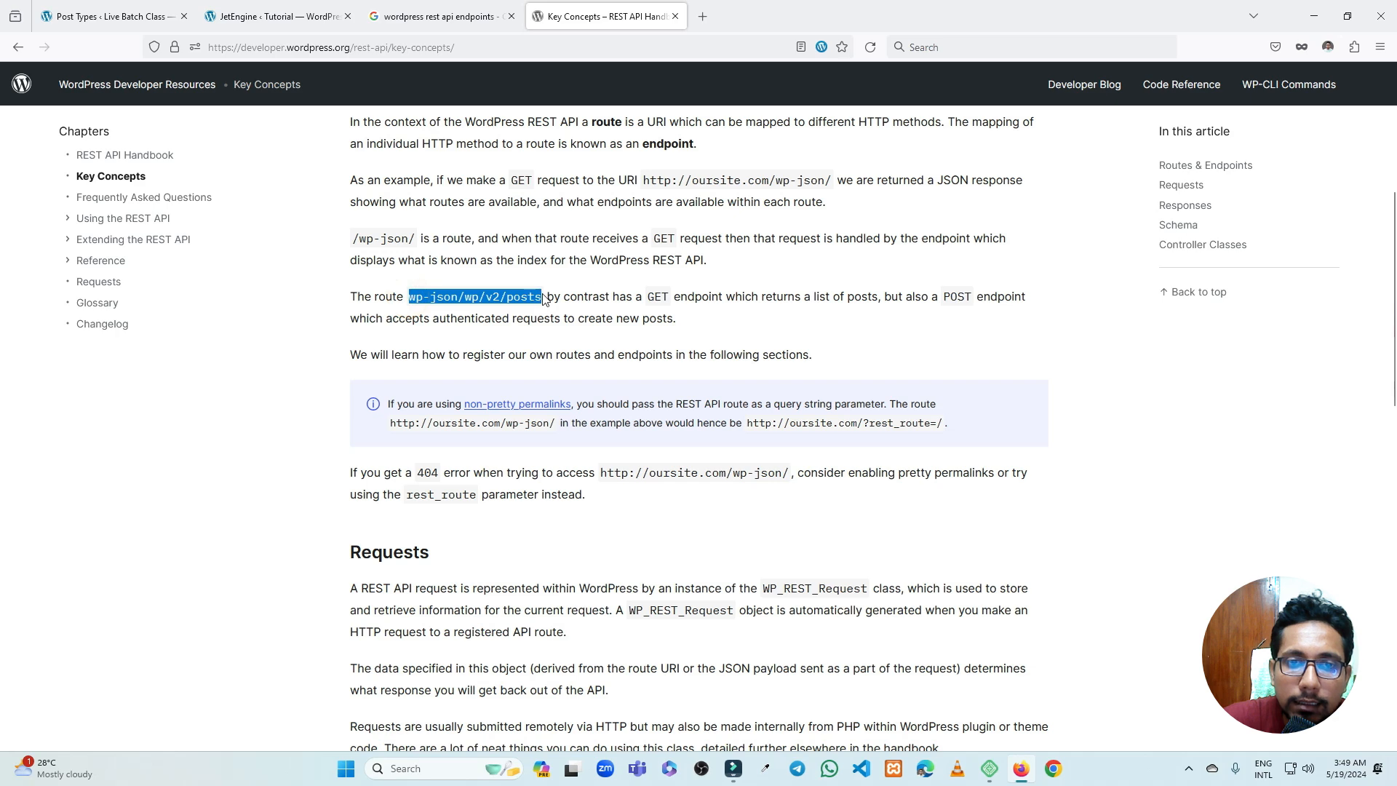
{"action": "left_click", "coordinate": [321, 12]}
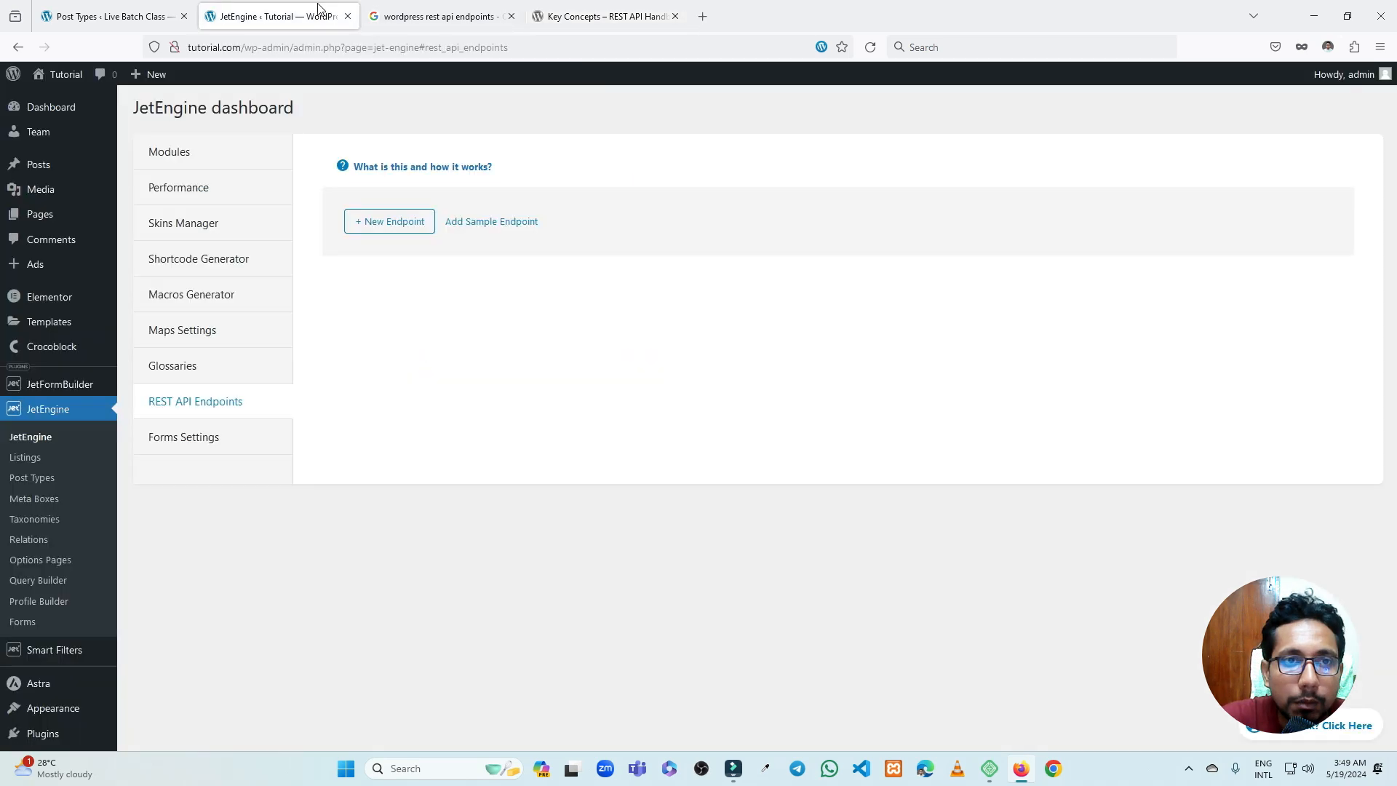
{"action": "left_click", "coordinate": [392, 230]}
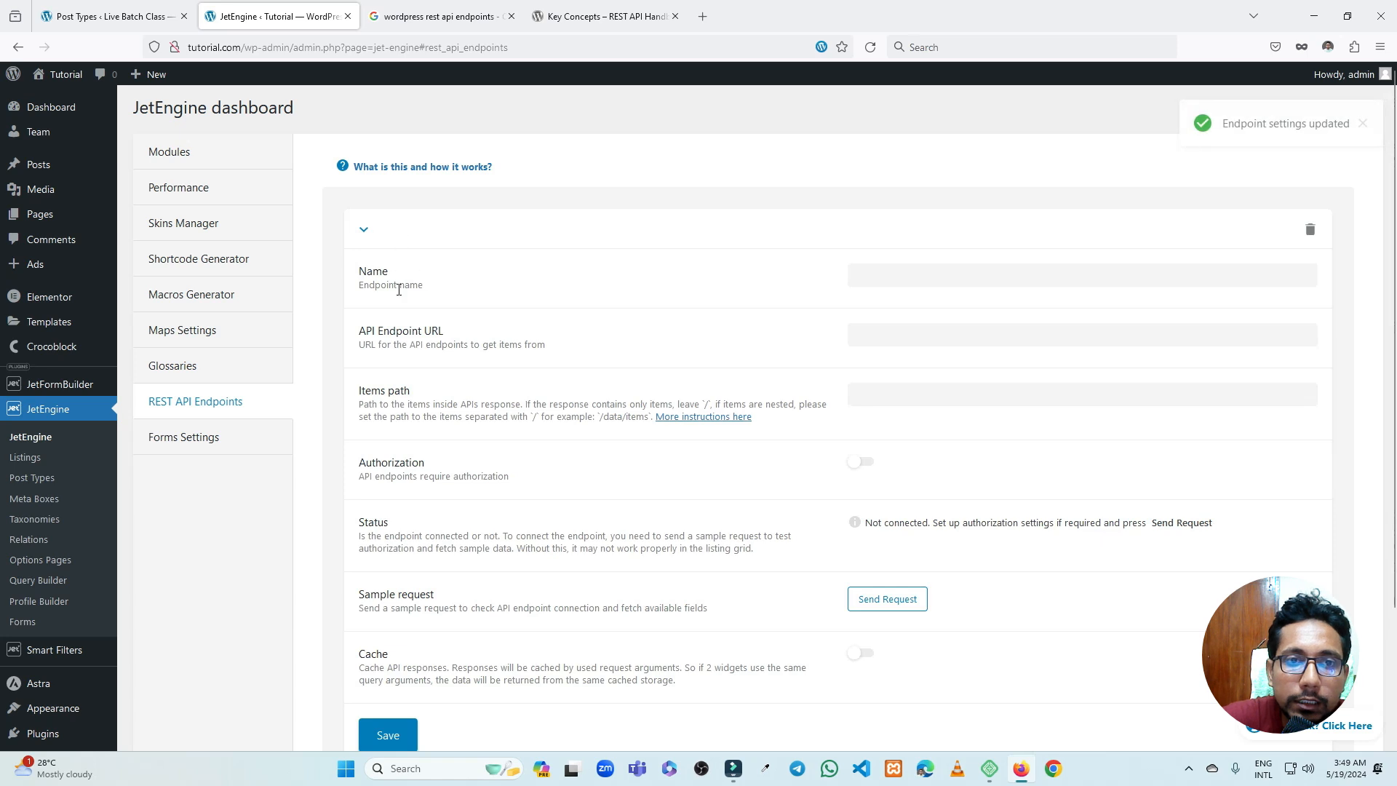
{"action": "left_click", "coordinate": [1314, 225]}
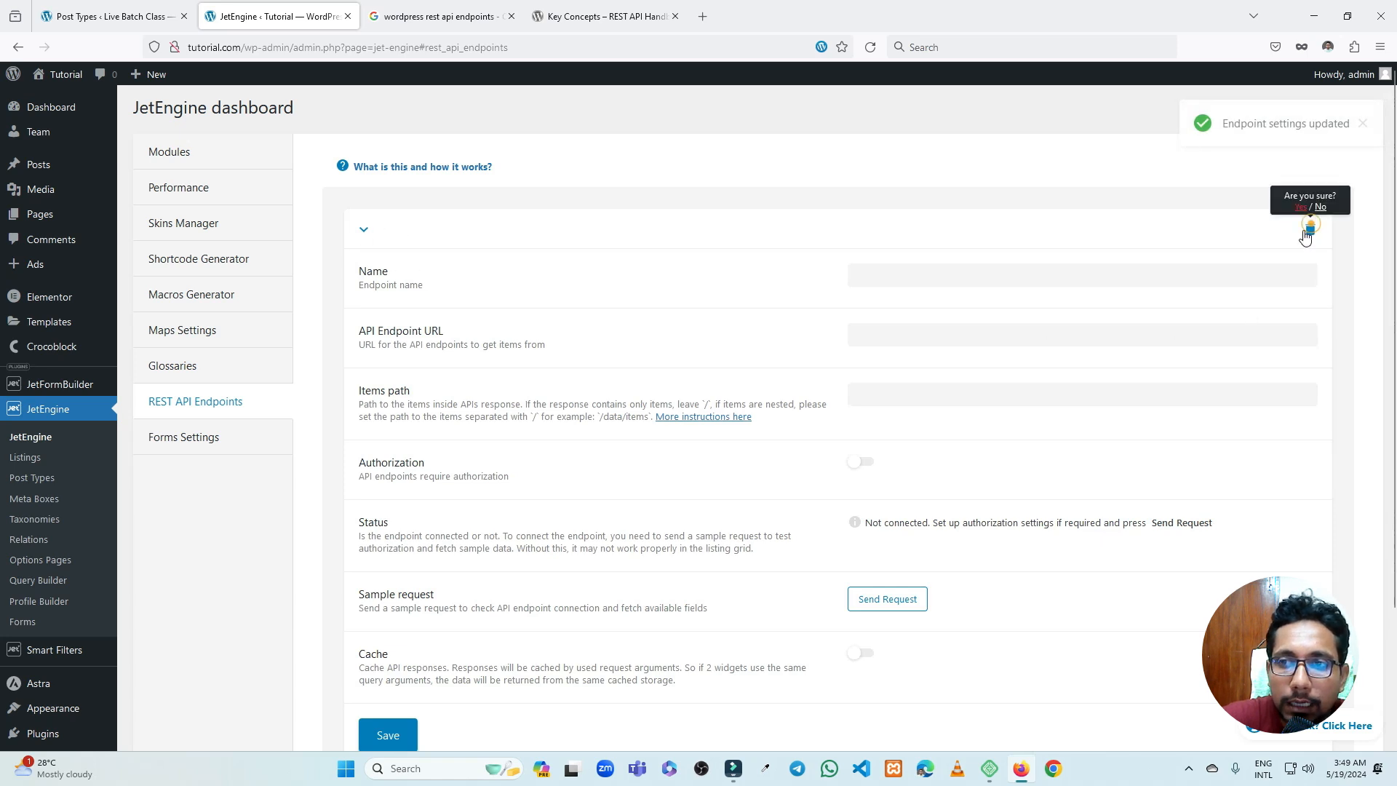
{"action": "left_click", "coordinate": [1304, 210]}
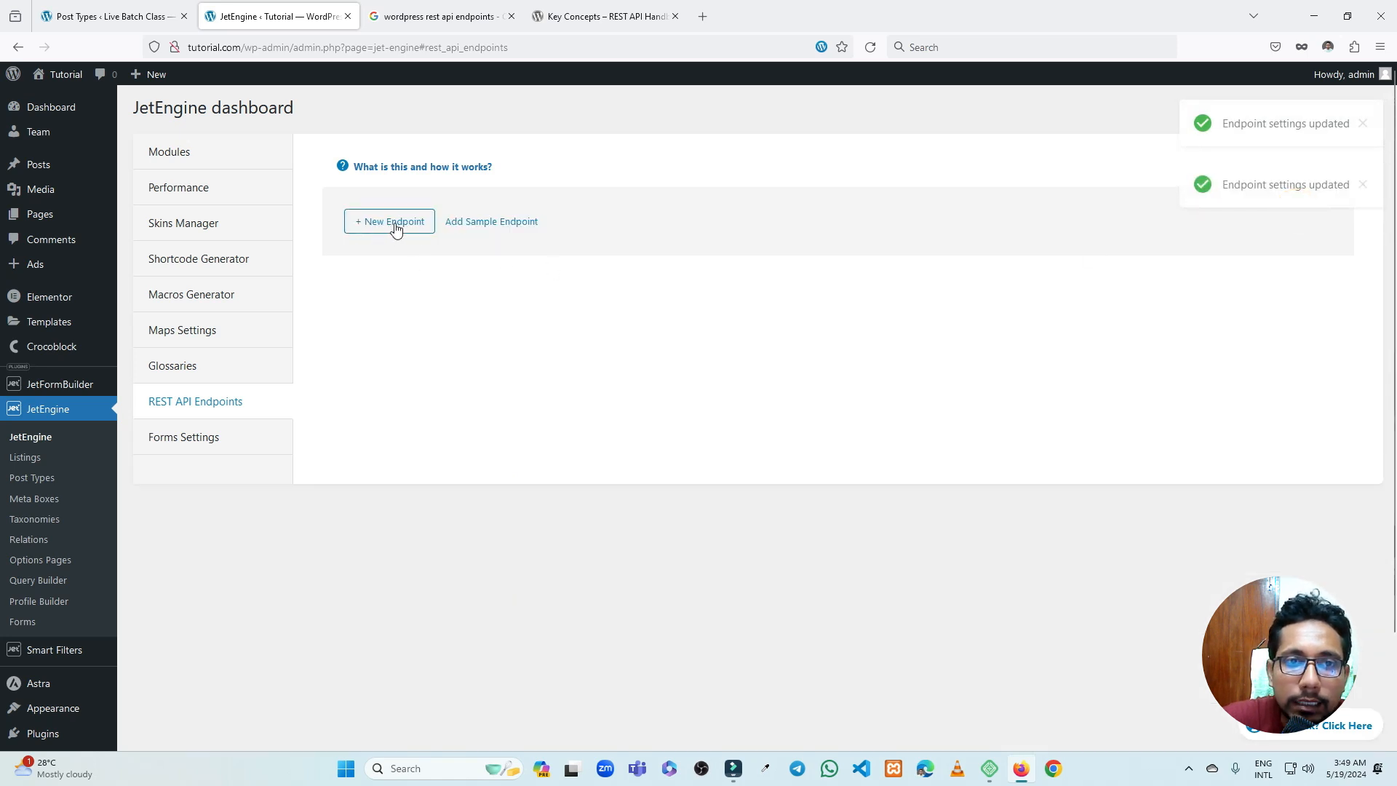
Add a new REST API endpoint on the Tutorial site and name it Rest API
{"action": "left_click", "coordinate": [391, 222]}
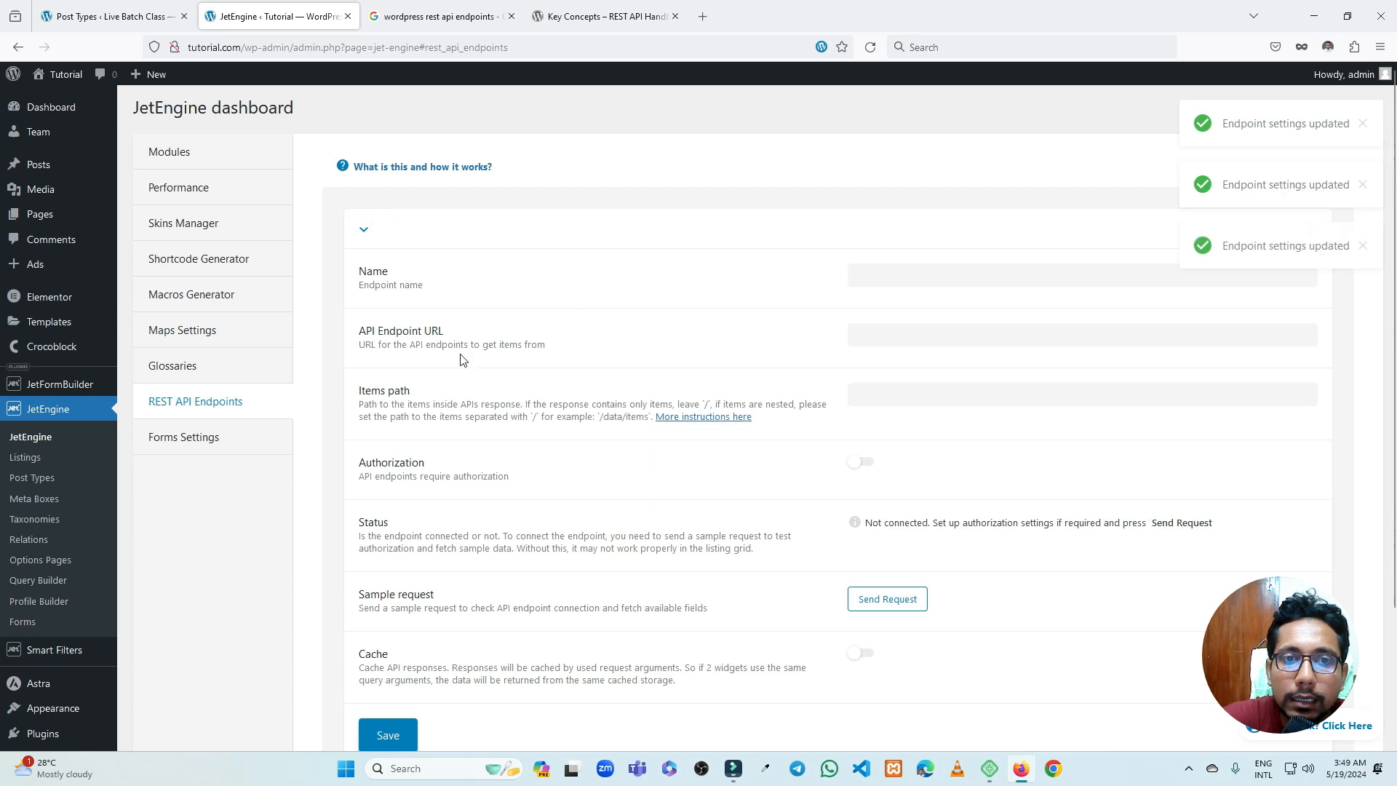
{"action": "left_click", "coordinate": [889, 280]}
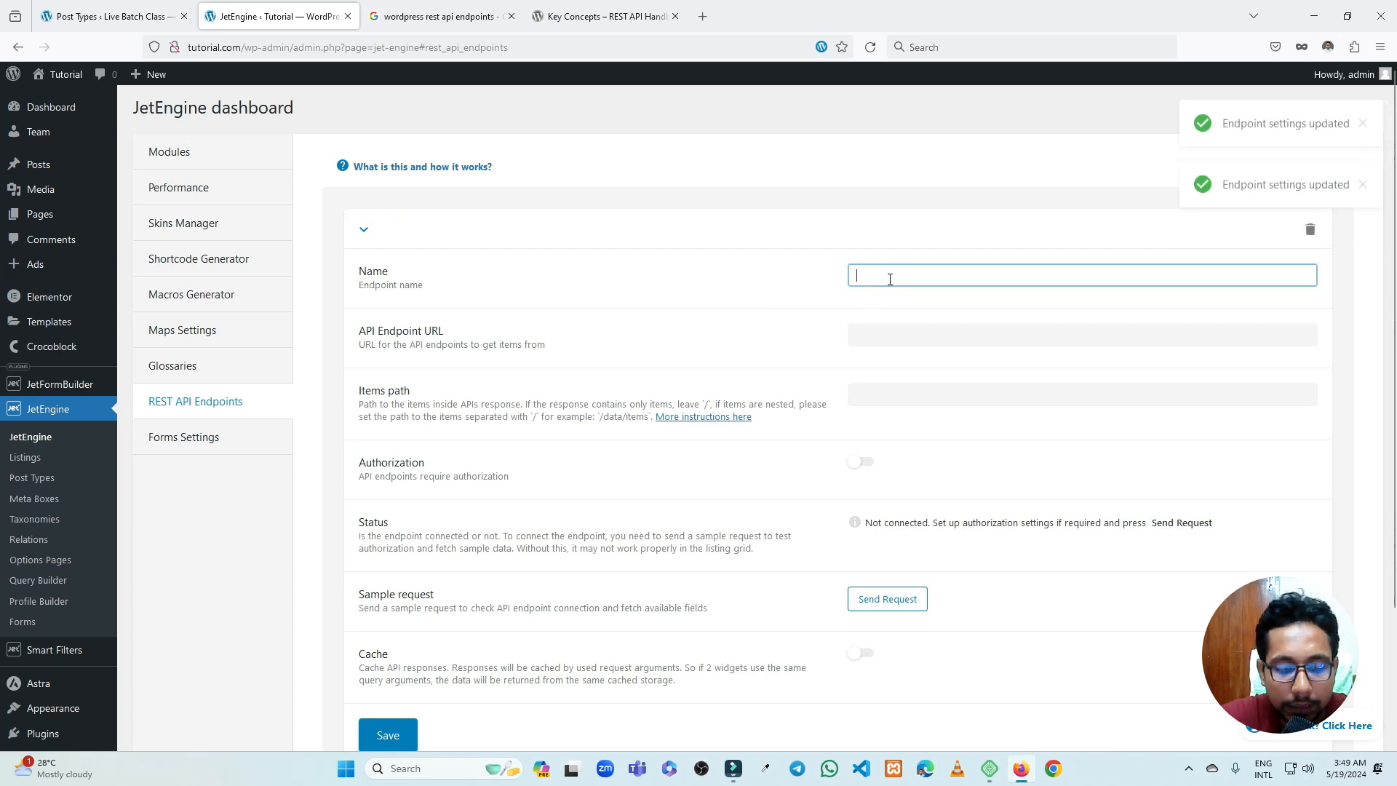
{"action": "type", "text": "Rest"}
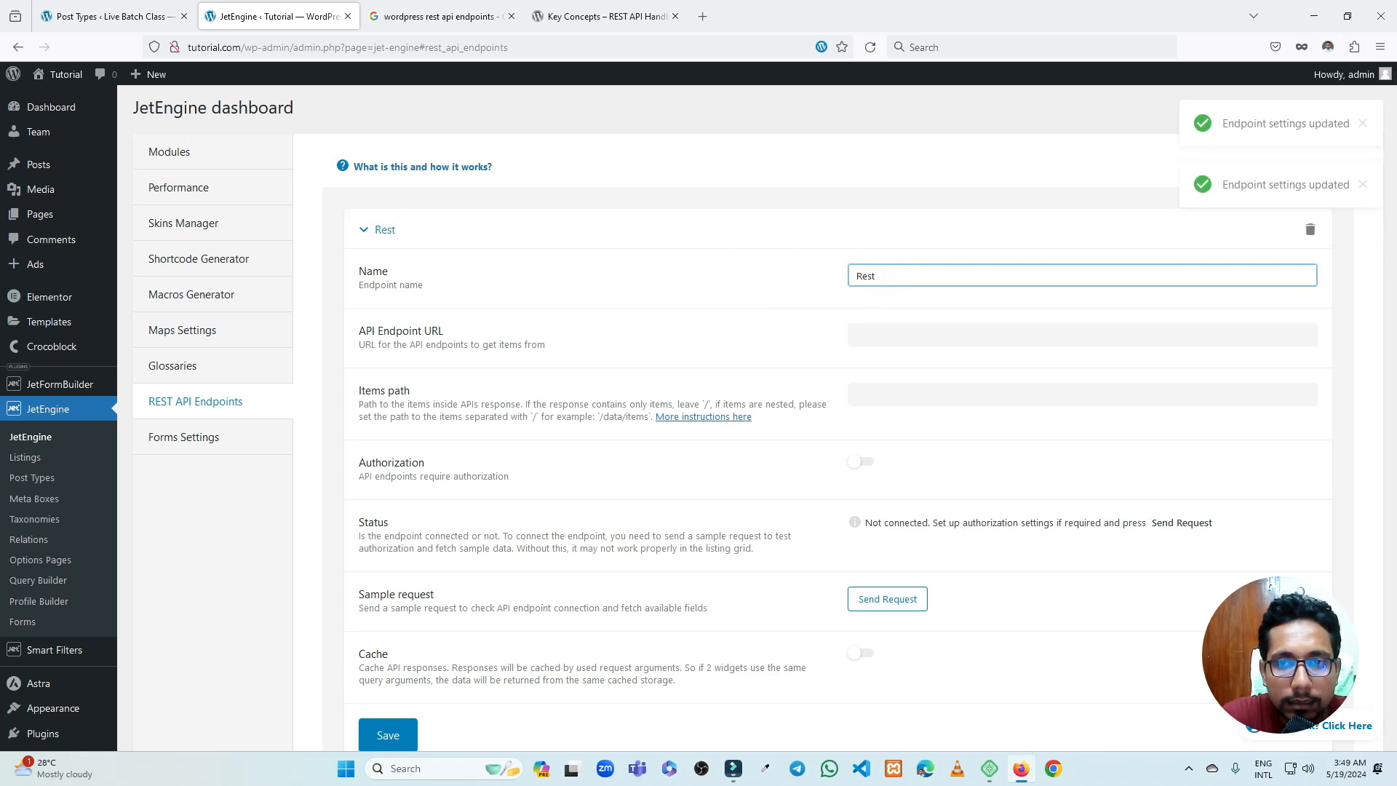
{"action": "type", "text": " Ao"}
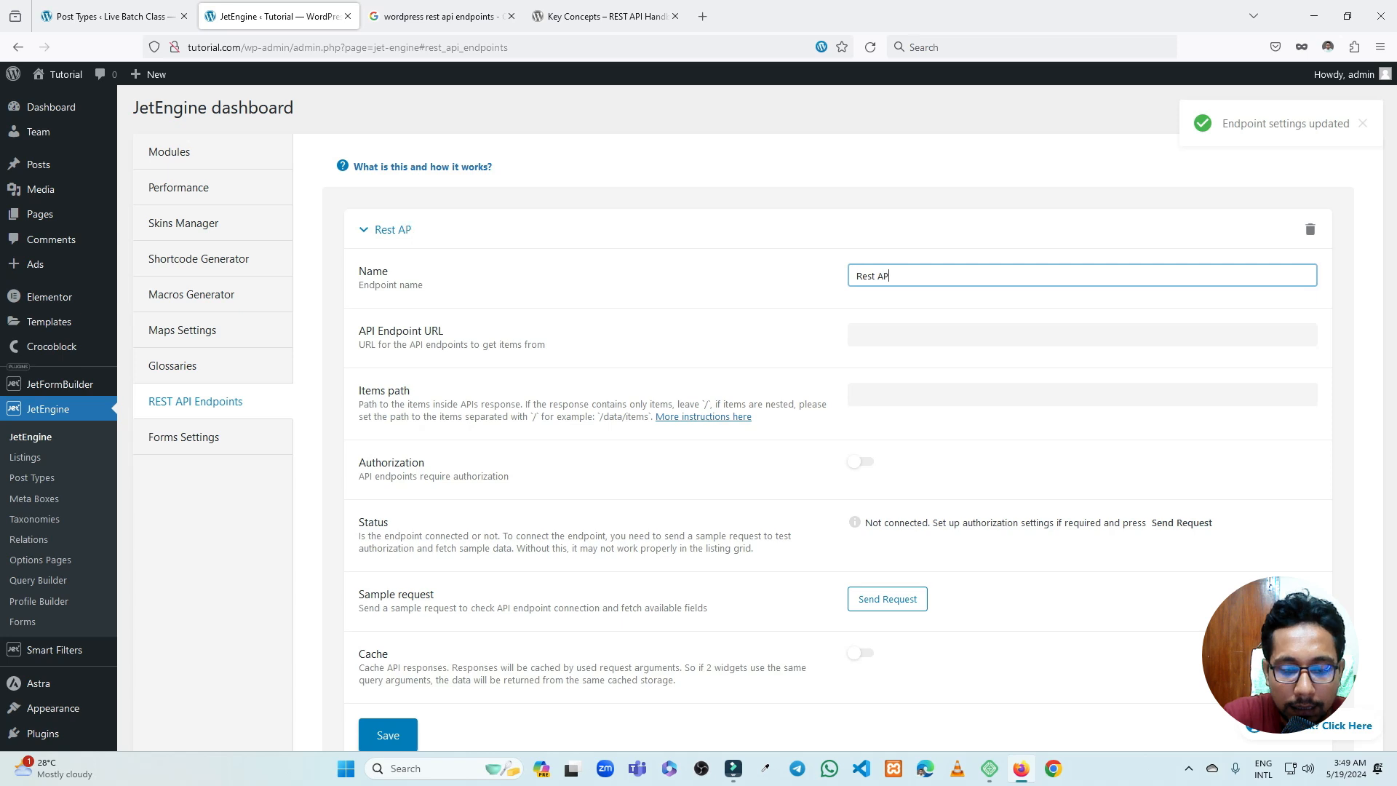
{"action": "type", "text": "i"}
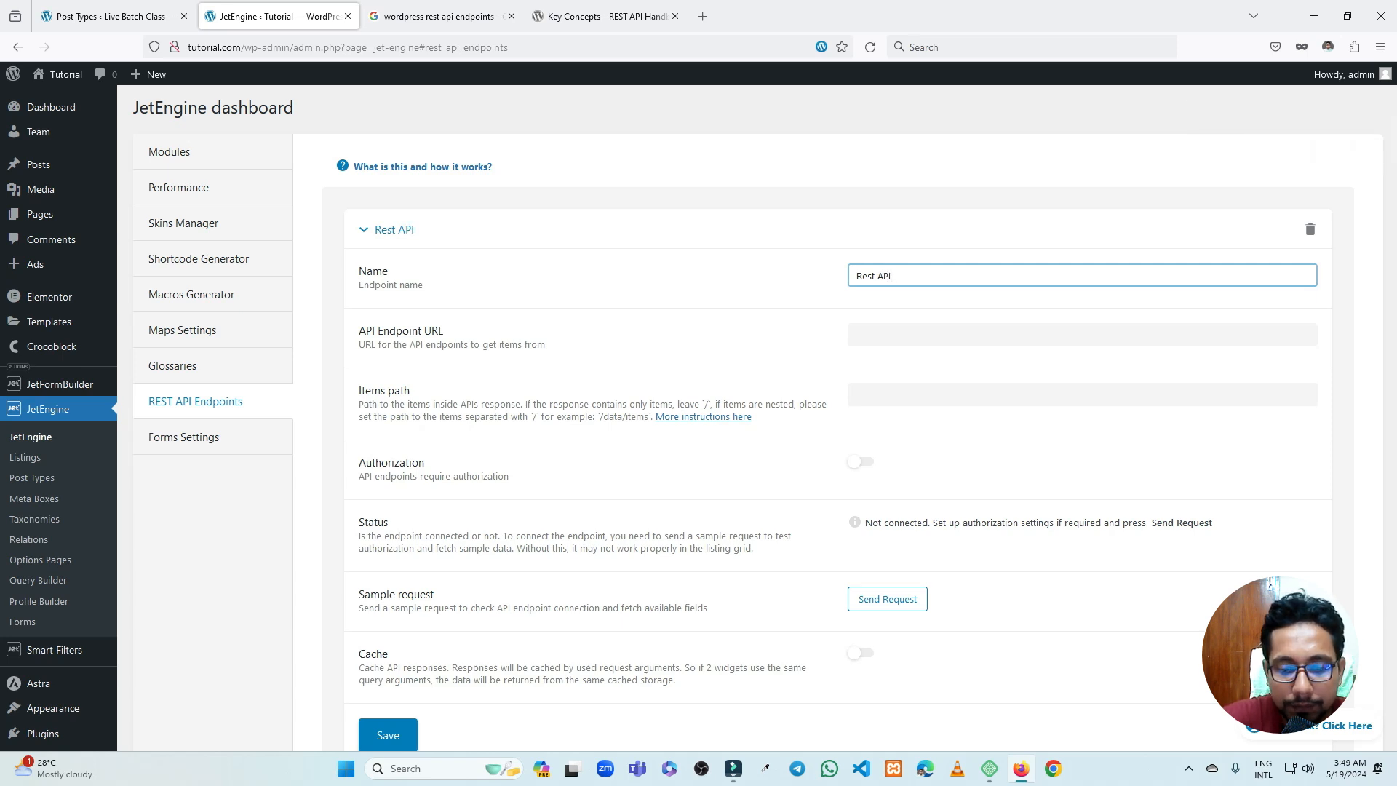
{"action": "left_click", "coordinate": [746, 299]}
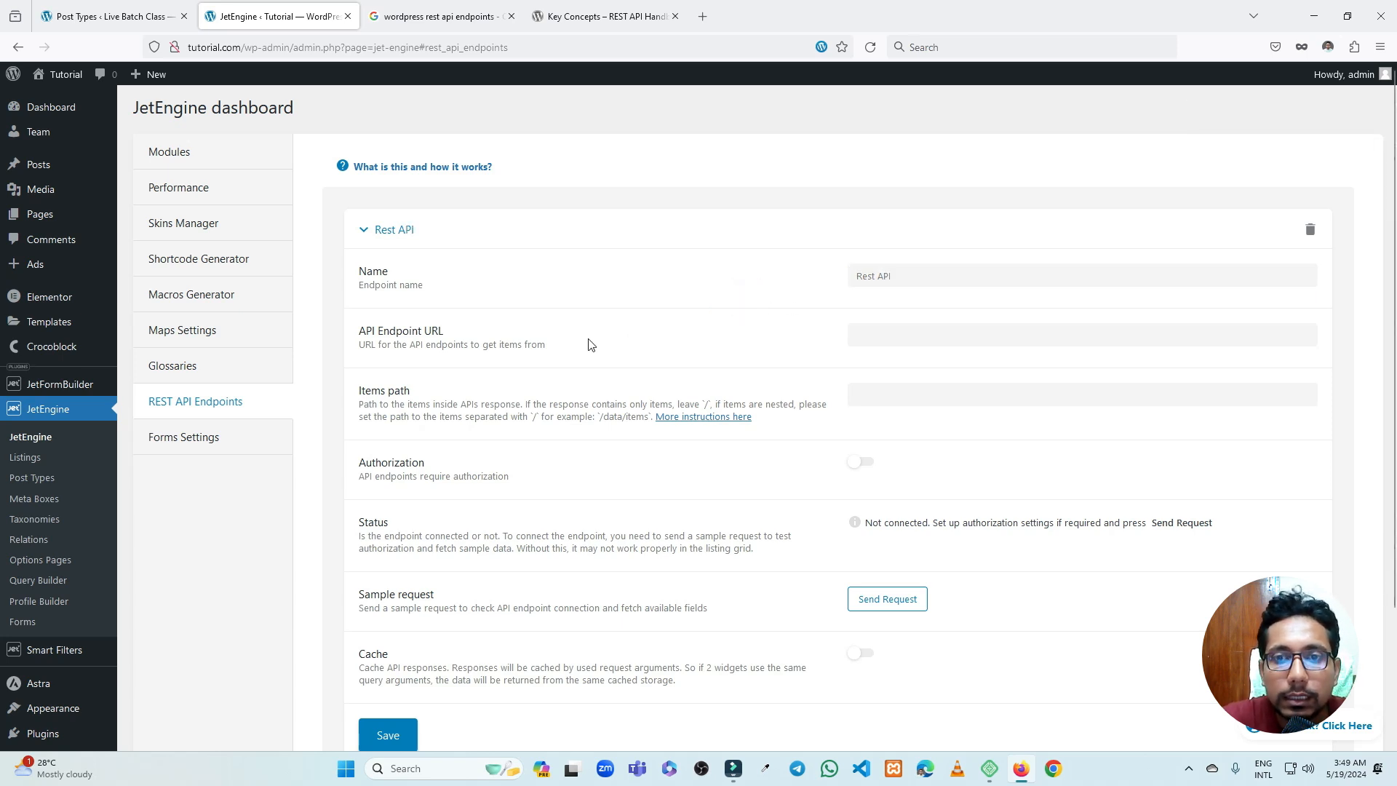
{"action": "left_click", "coordinate": [893, 336]}
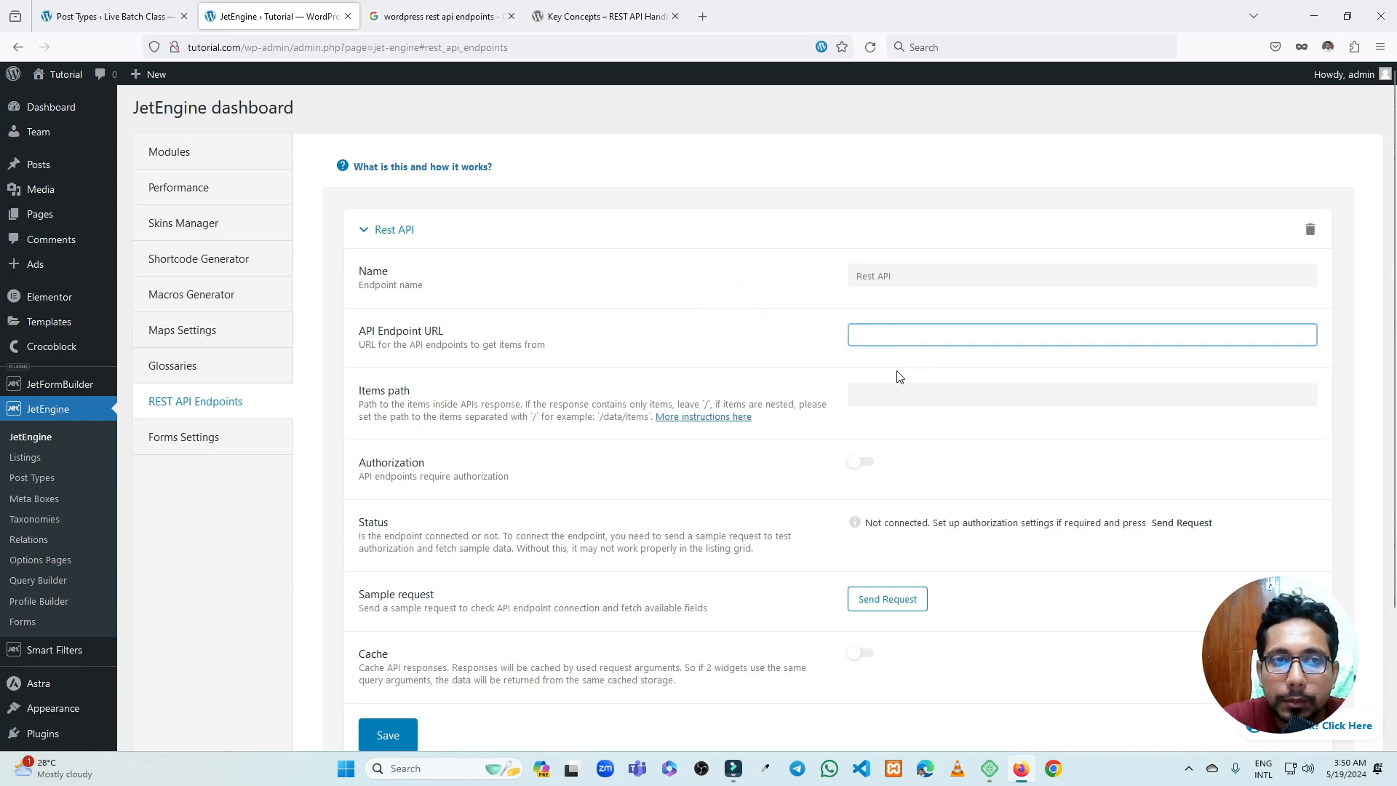
{"action": "left_click", "coordinate": [76, 15]}
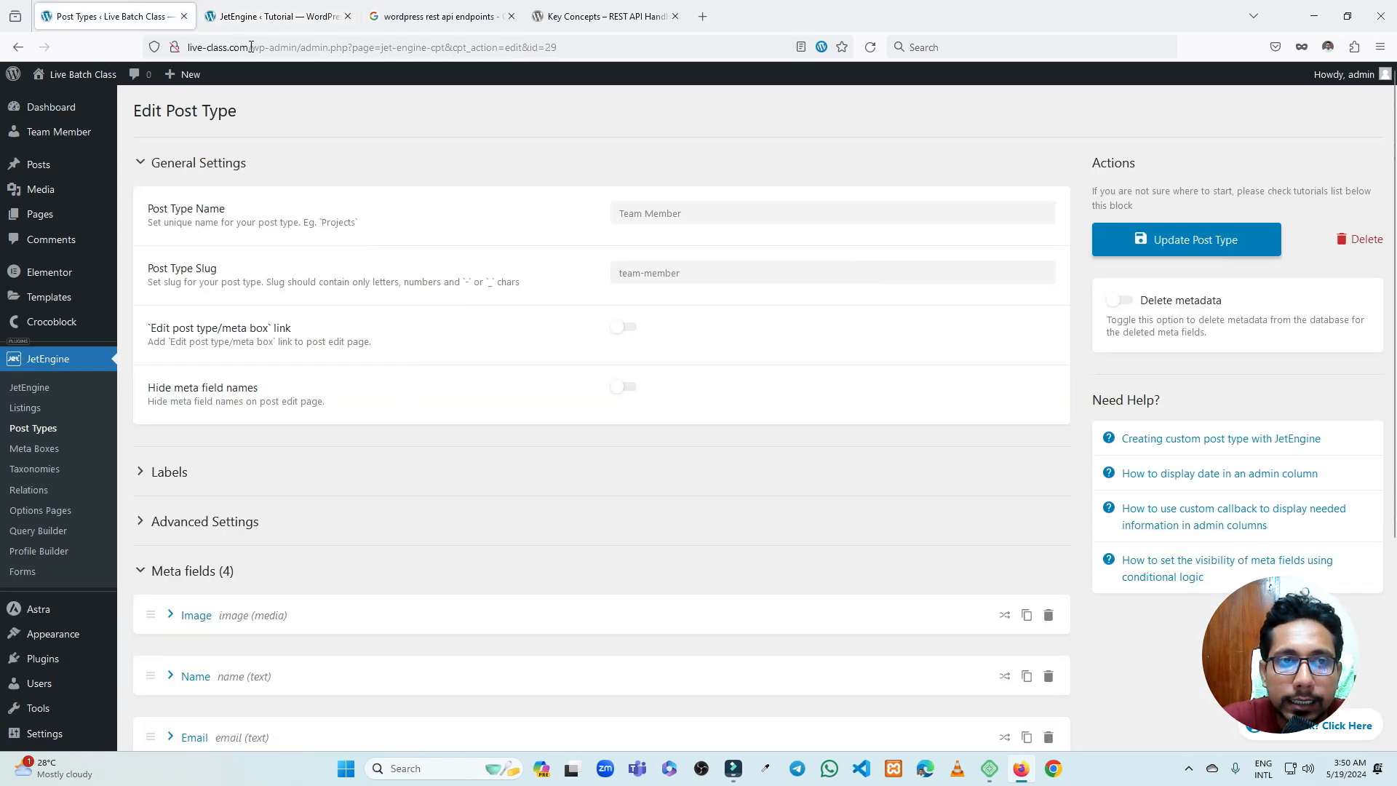
{"action": "left_click", "coordinate": [254, 46]}
{"action": "left_click_drag", "start_coordinate": [186, 47], "coordinate": [248, 47]}
{"action": "key", "text": "ctrl+c"}
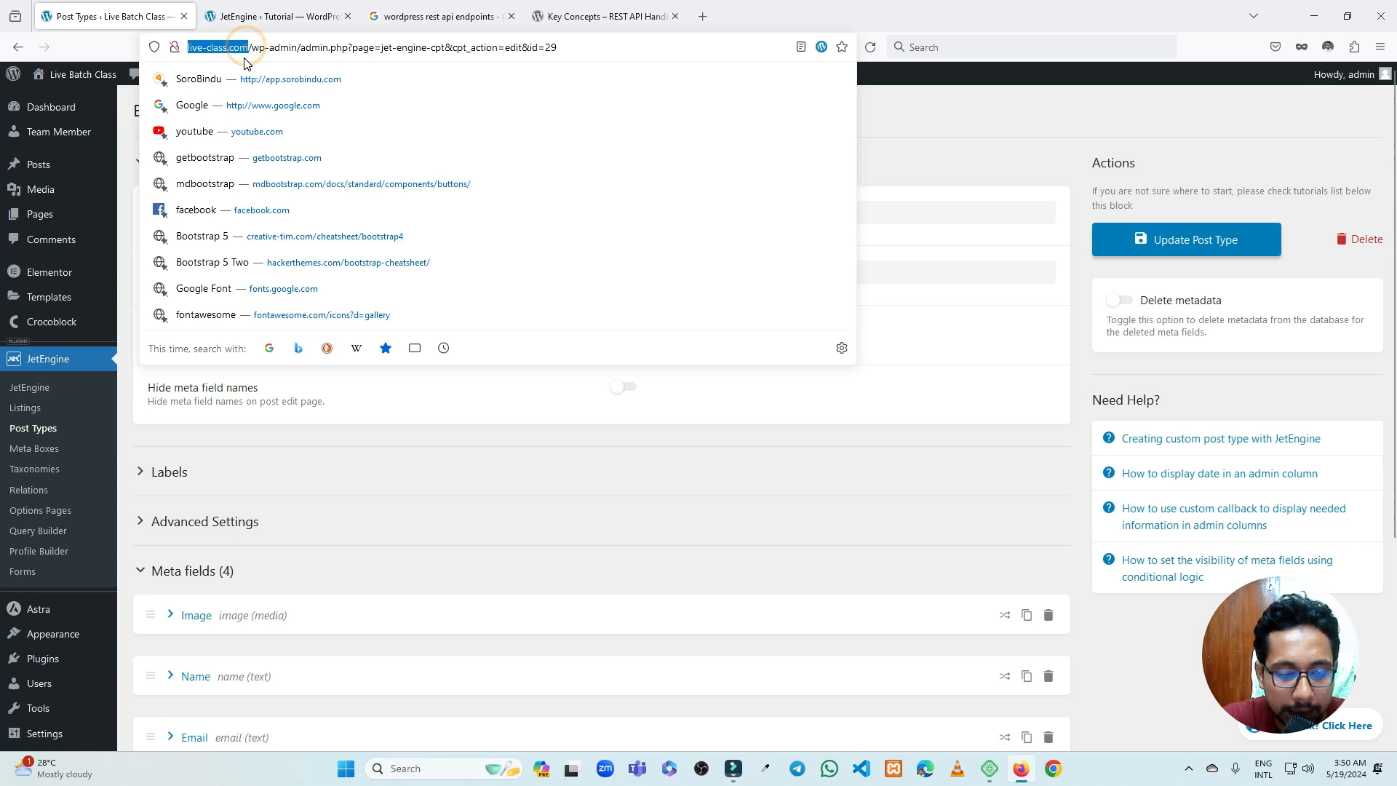
{"action": "left_click", "coordinate": [249, 9]}
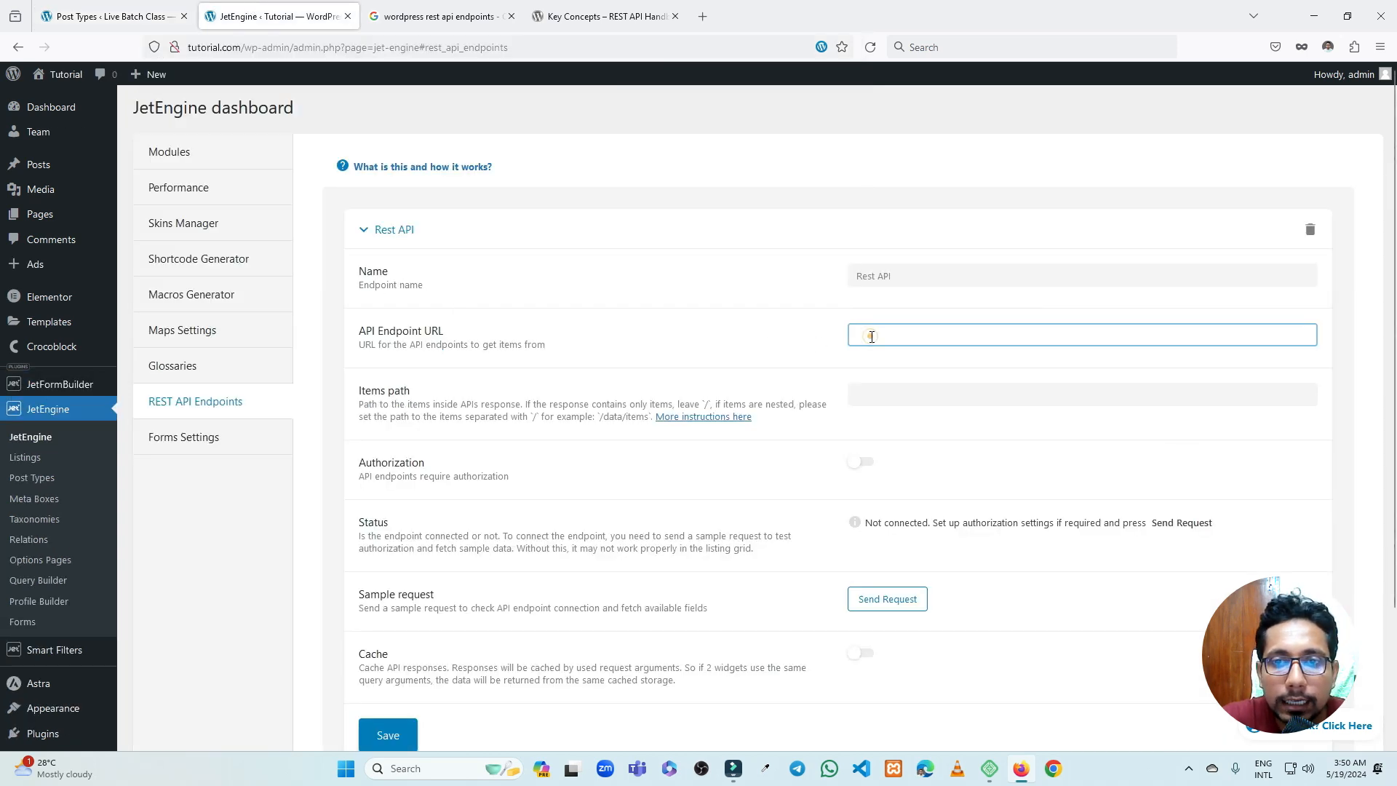
{"action": "key", "text": "ctrl+v"}
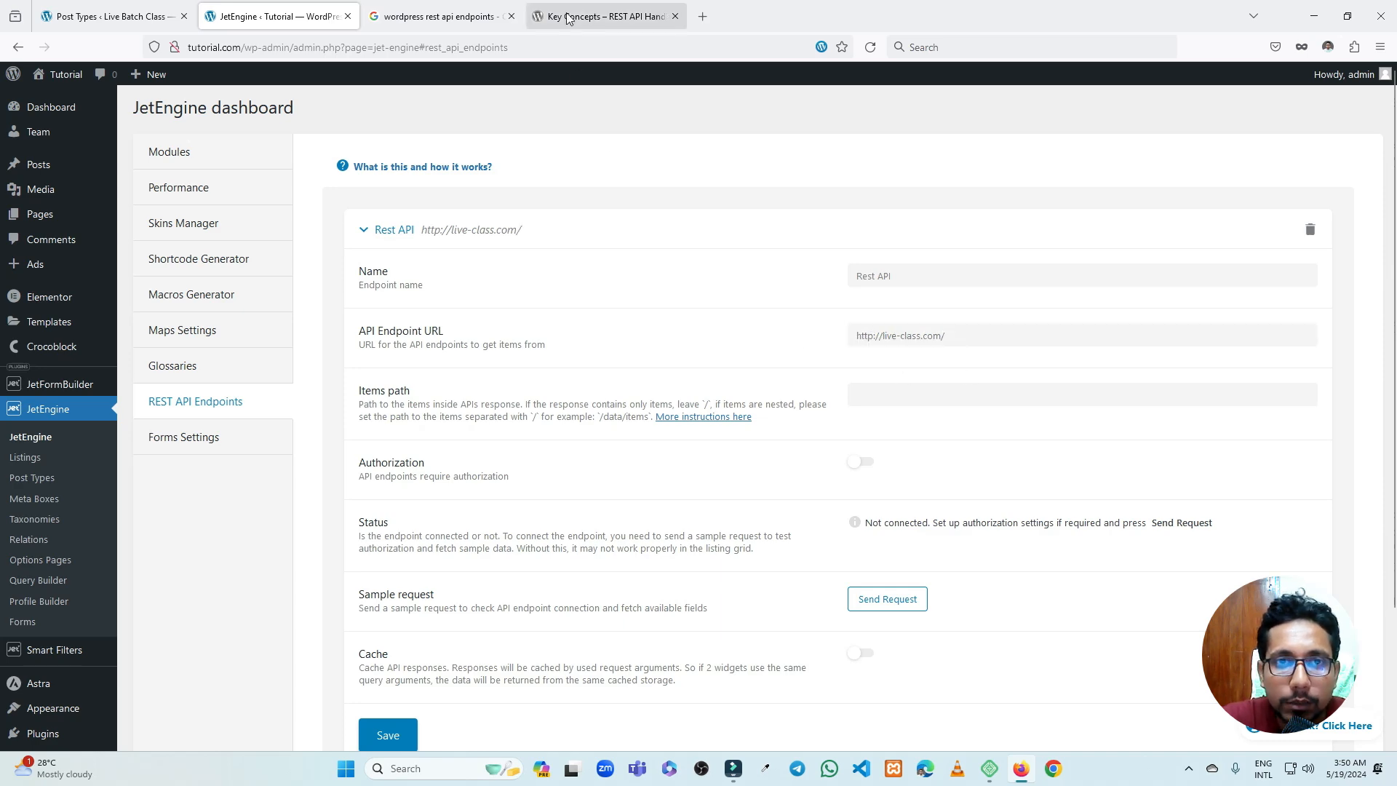
Copy the route wp-json/wp/v2/posts from the Key Concepts page and append it to the API Endpoint URL
{"action": "left_click", "coordinate": [604, 16]}
{"action": "left_click", "coordinate": [475, 290]}
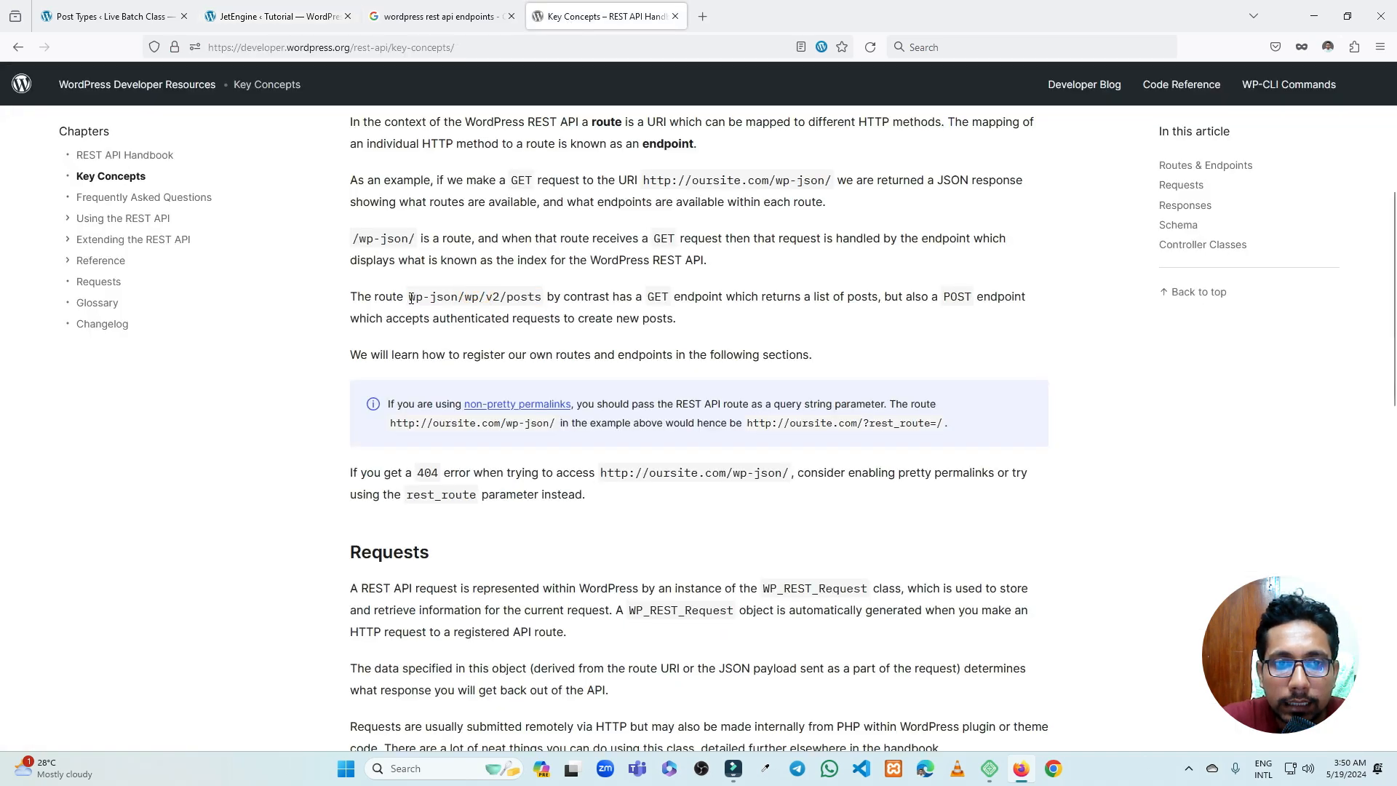
{"action": "left_click_drag", "start_coordinate": [409, 297], "coordinate": [543, 297]}
{"action": "key", "text": "ctrl+c"}
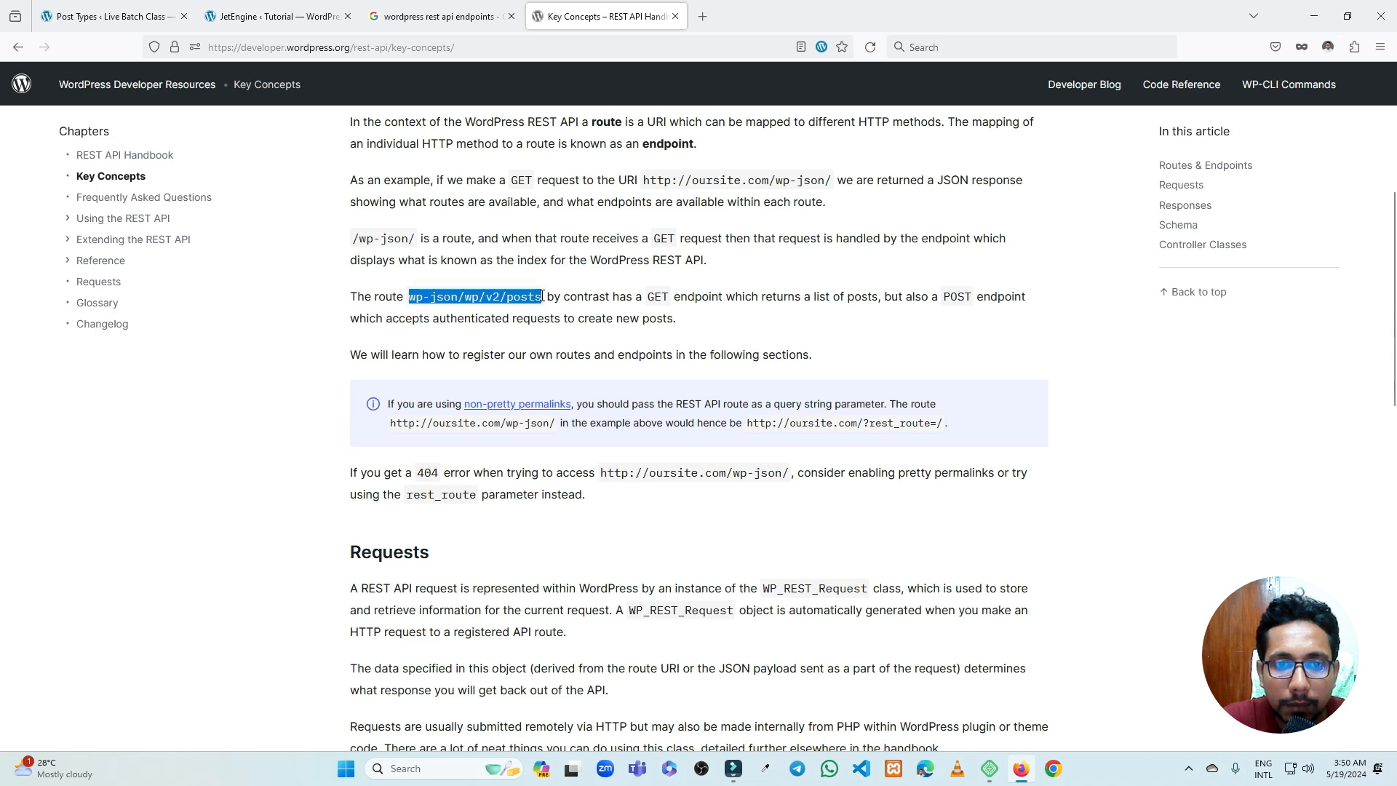
{"action": "left_click", "coordinate": [276, 16]}
{"action": "left_click", "coordinate": [987, 342]}
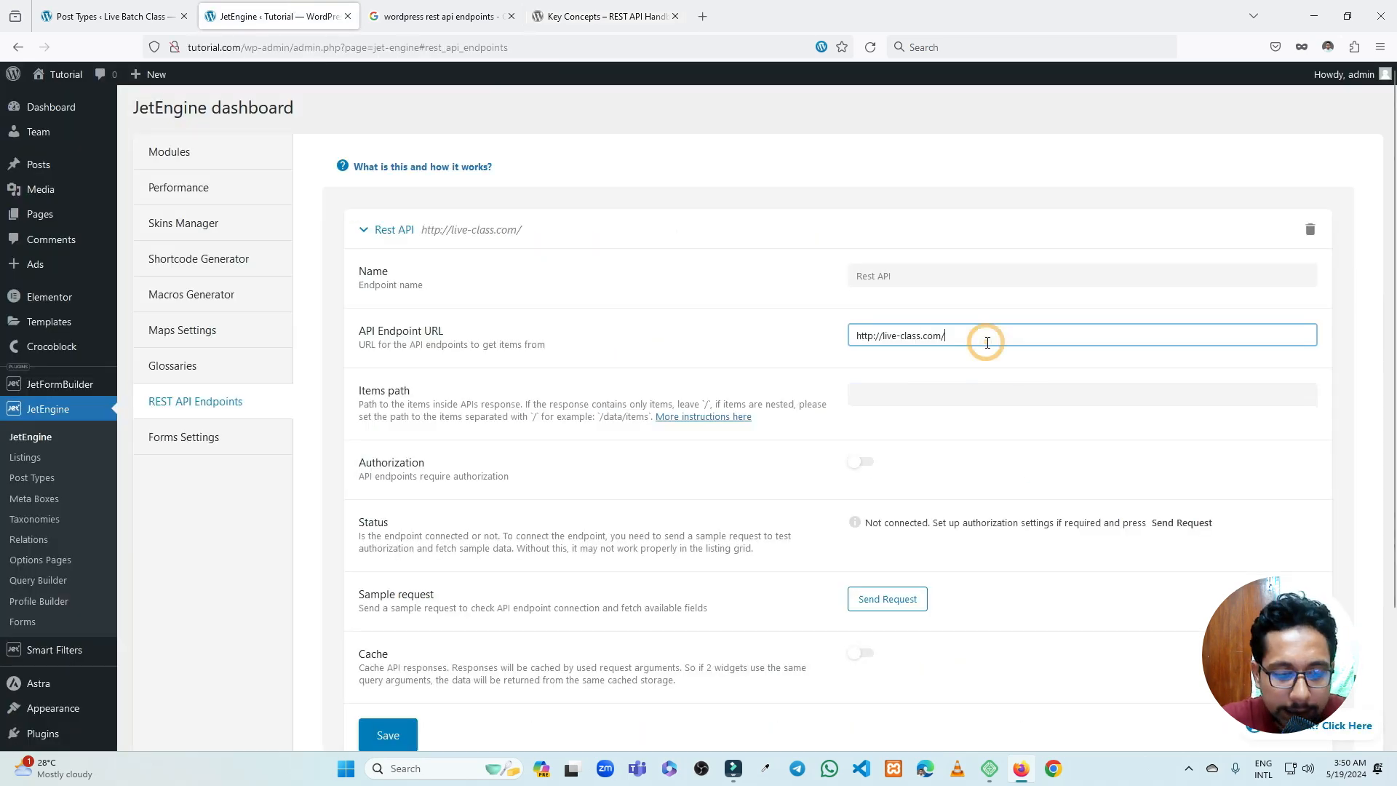
{"action": "key", "text": "ctrl+v"}
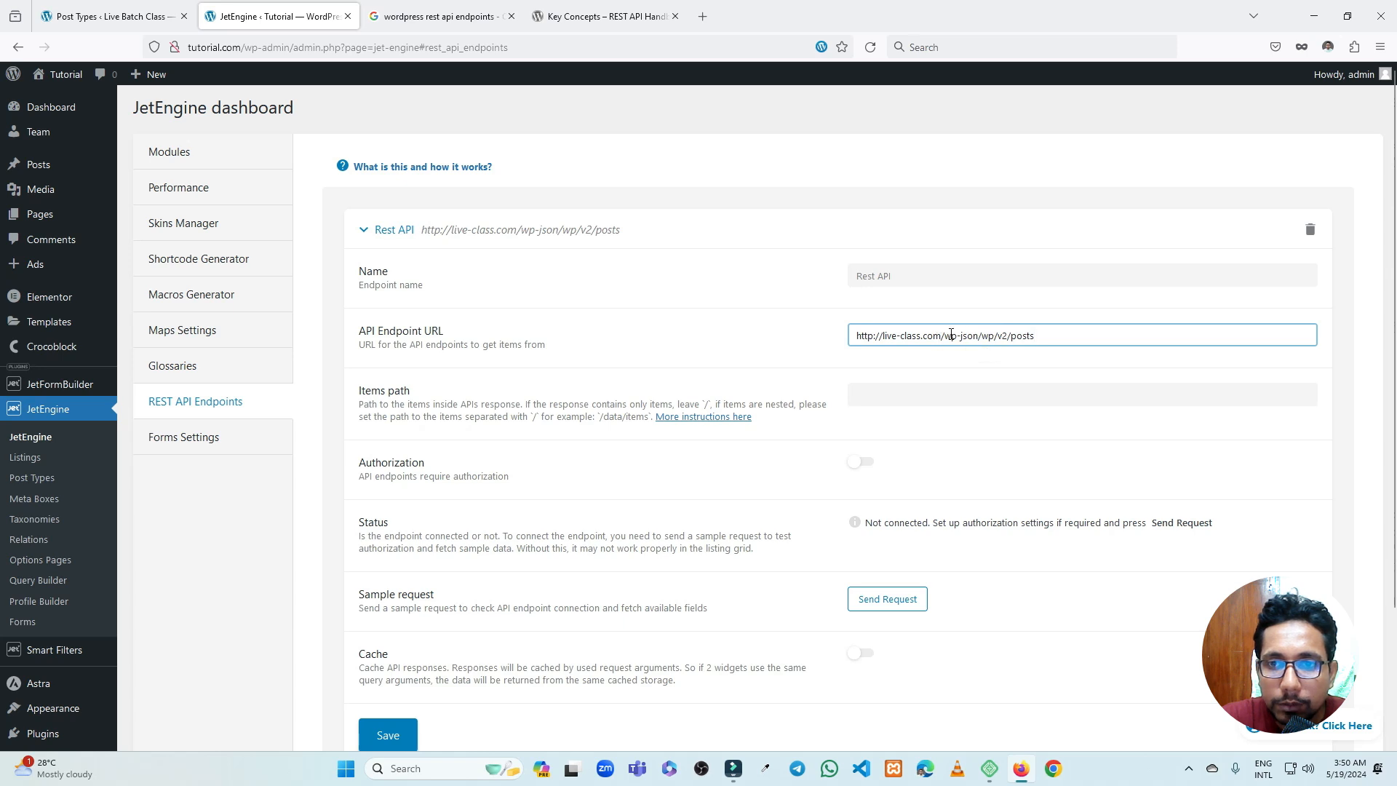
Replace posts at the end of the API Endpoint URL with the slug team-member, copied from the Live Class site's post type settings
{"action": "double_click", "coordinate": [1014, 335]}
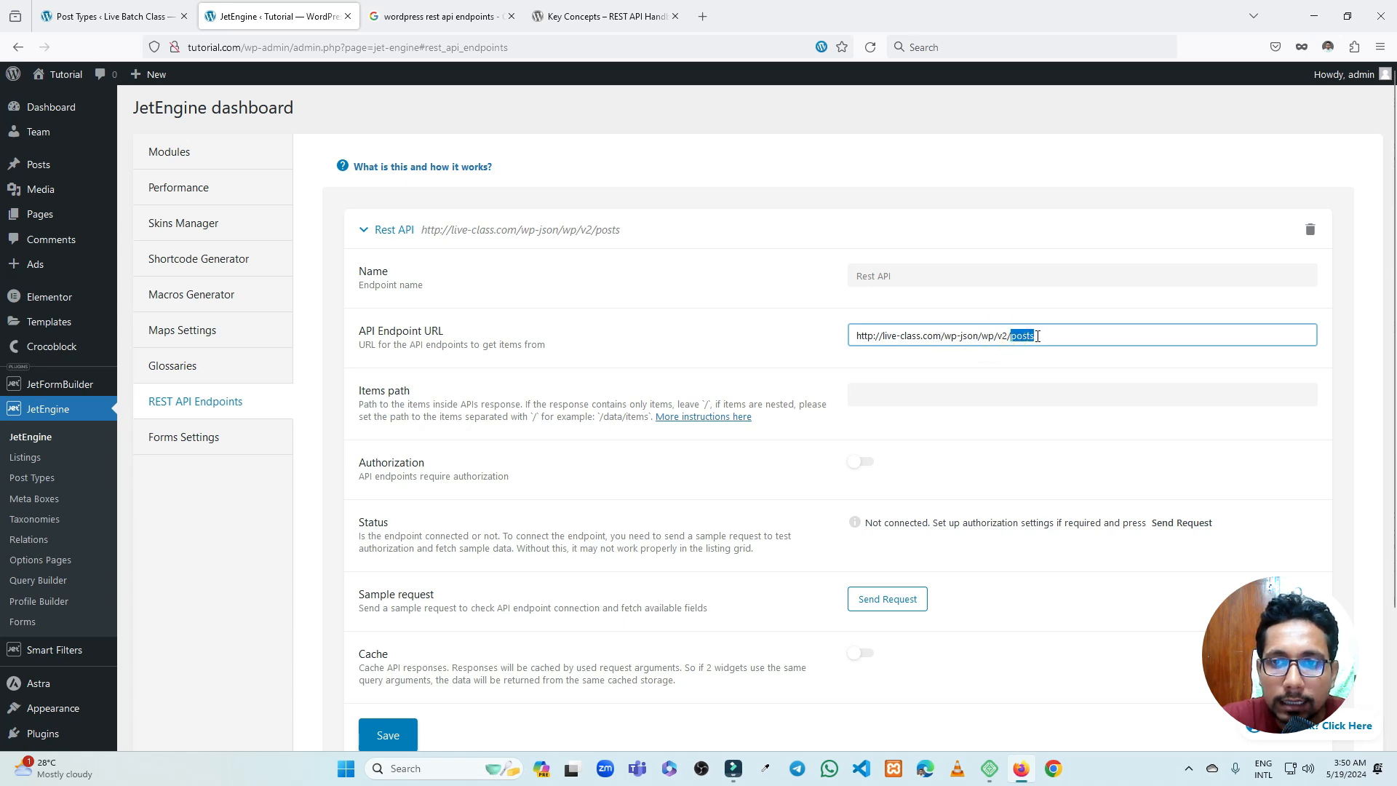
{"action": "key", "text": "BackSpace"}
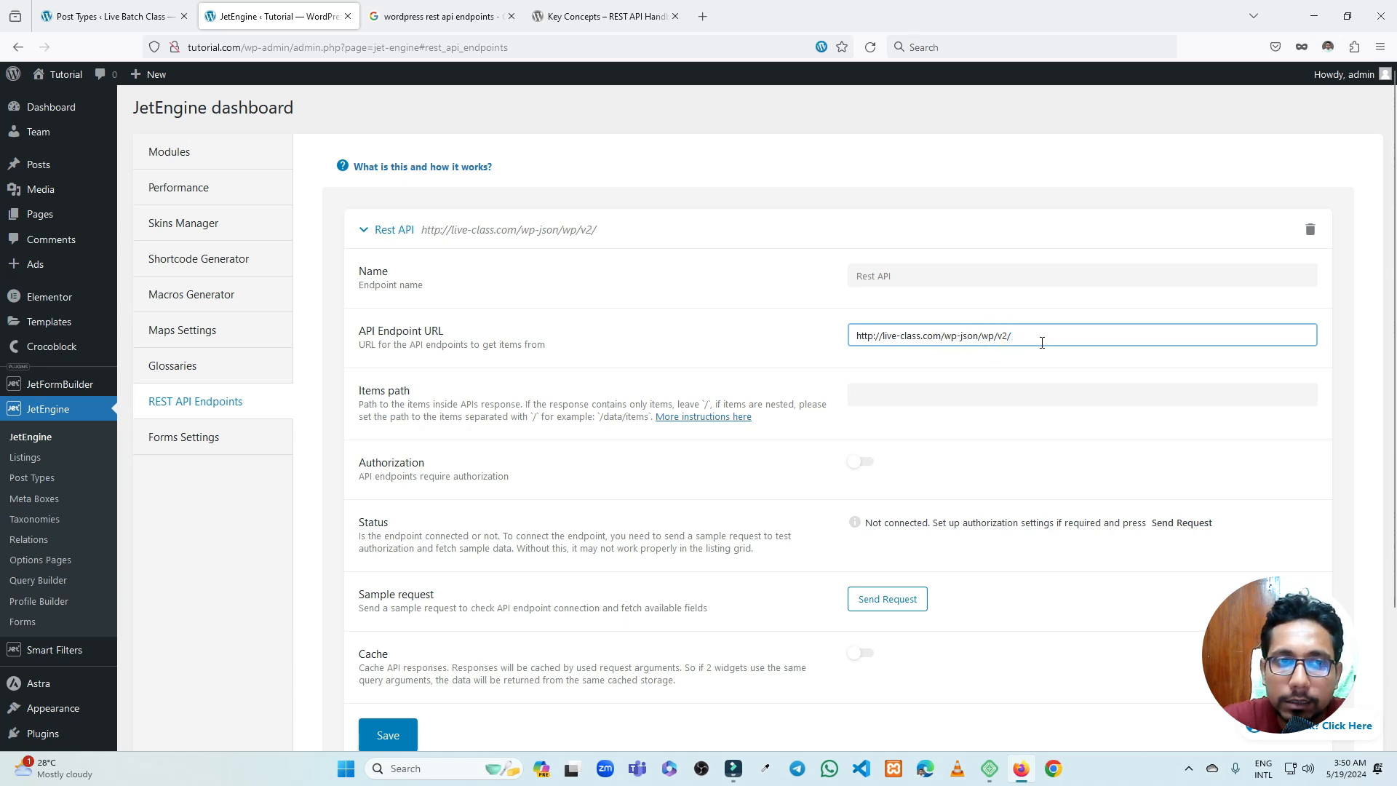
{"action": "left_click", "coordinate": [107, 6]}
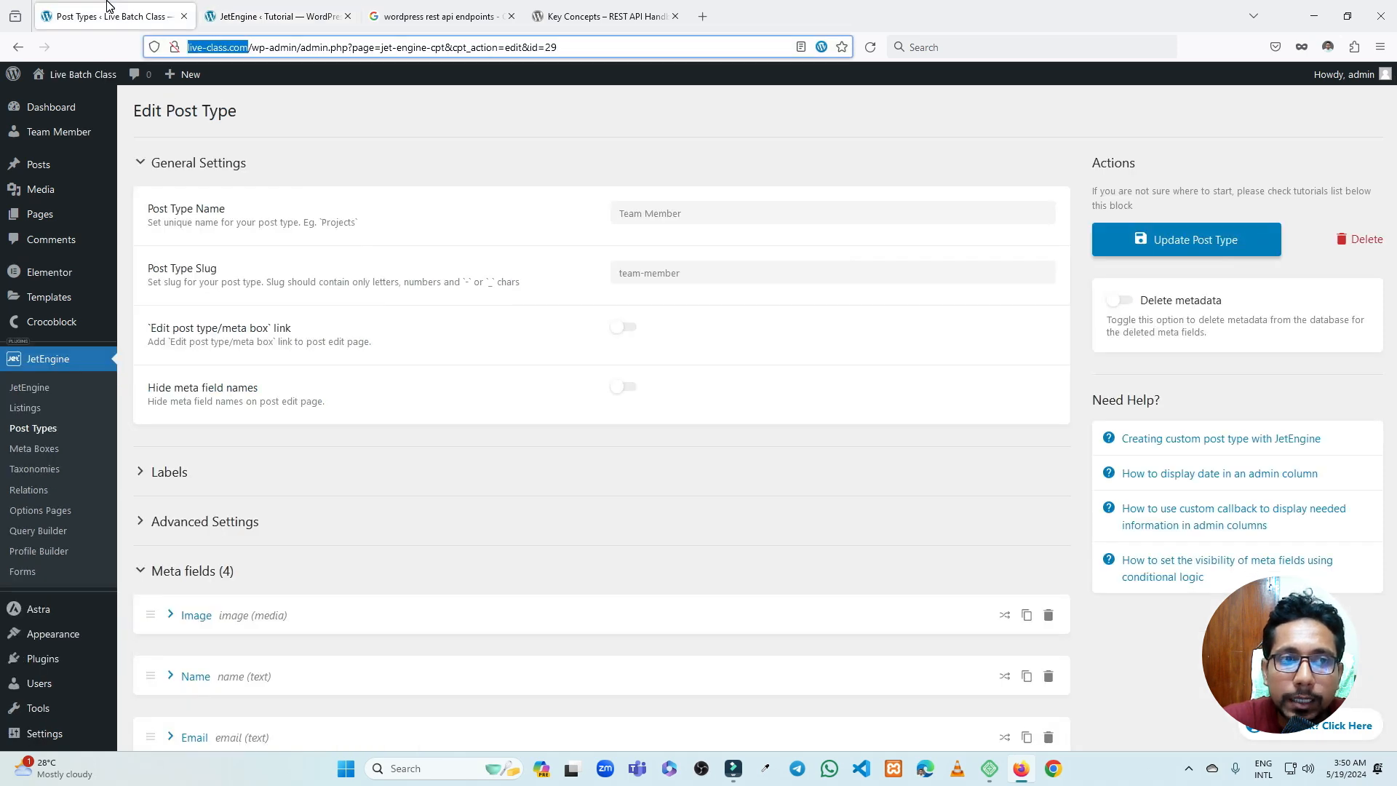
{"action": "mouse_move", "coordinate": [69, 133]}
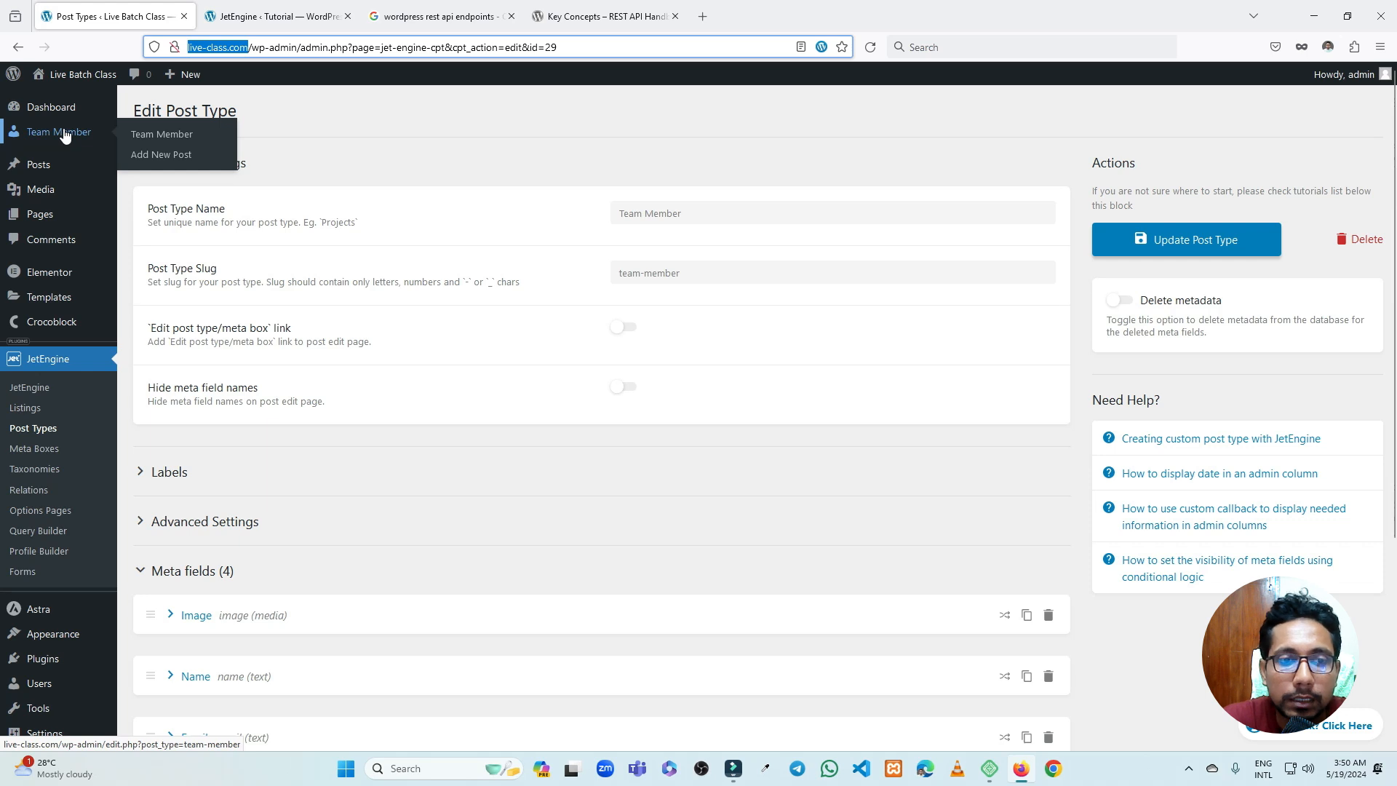
{"action": "triple_click", "coordinate": [682, 274]}
{"action": "key", "text": "ctrl+c"}
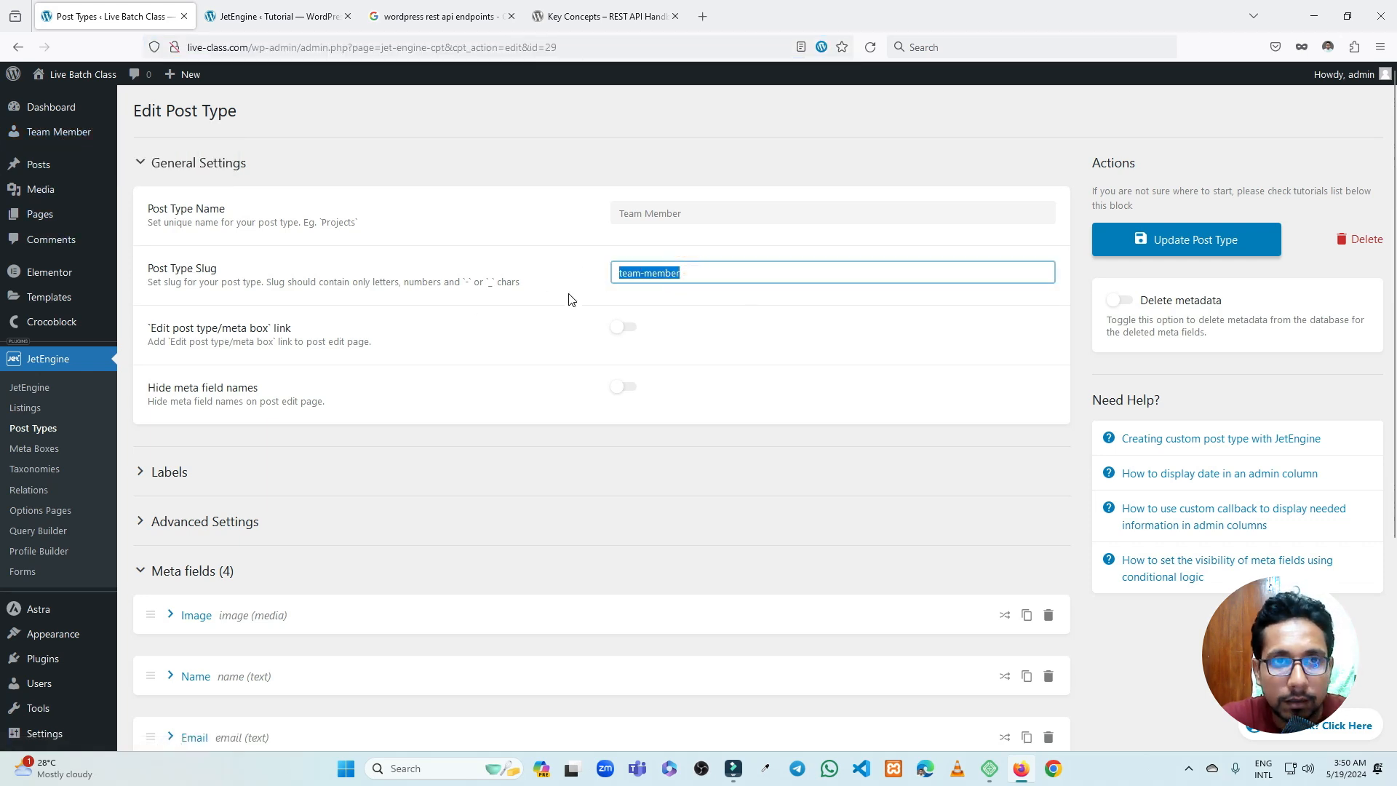
{"action": "left_click", "coordinate": [271, 4]}
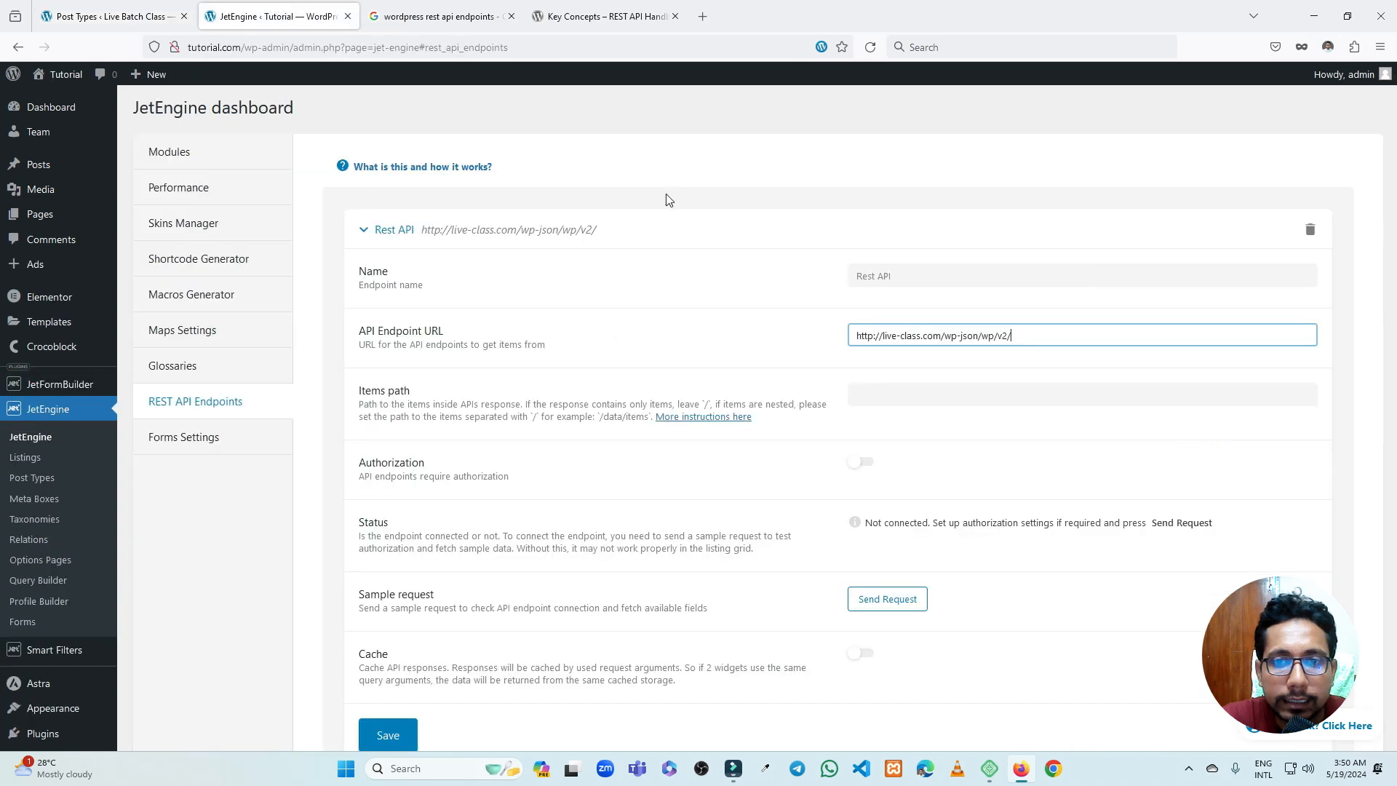
{"action": "left_click", "coordinate": [1060, 334]}
{"action": "key", "text": "ctrl+v"}
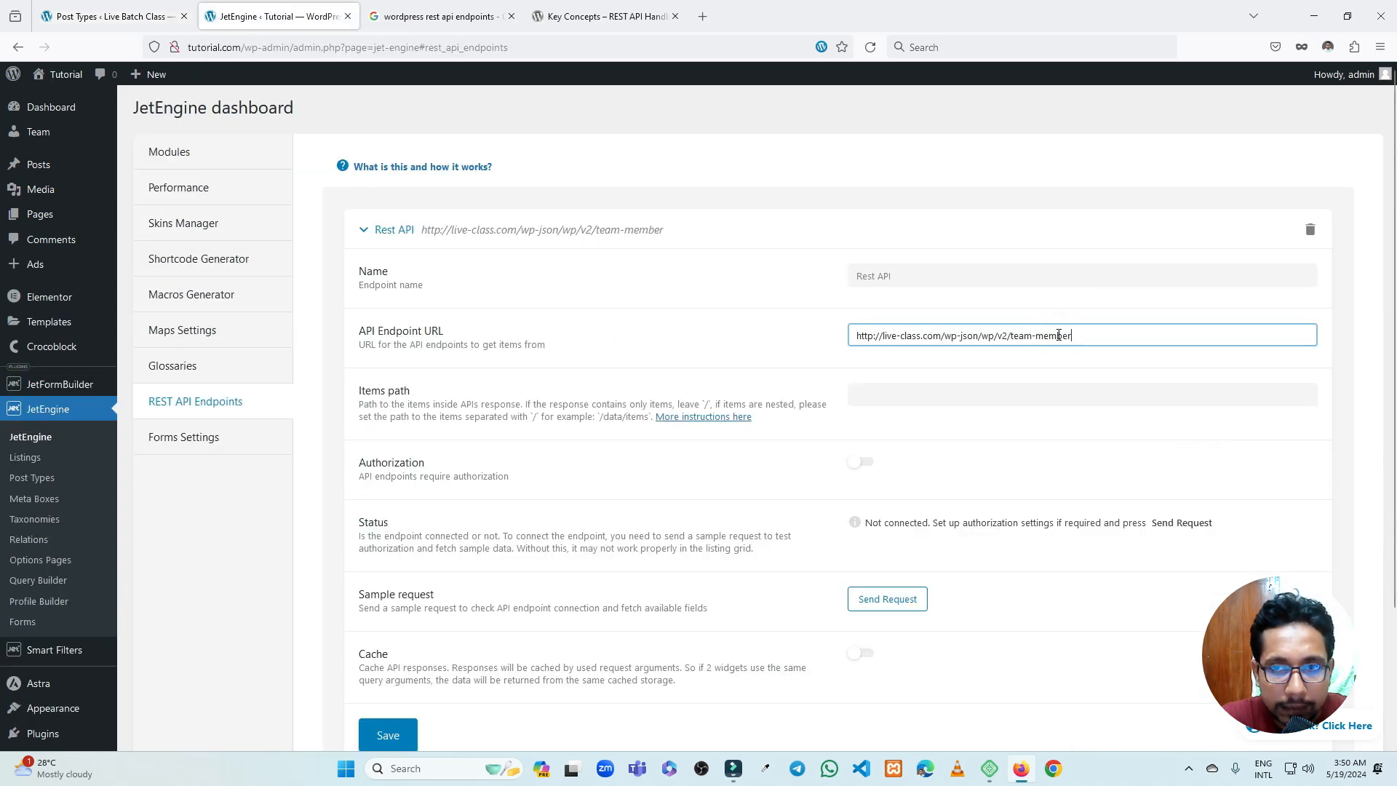
Set the endpoint's Items path to /
{"action": "left_click", "coordinate": [738, 326]}
{"action": "left_click", "coordinate": [855, 395]}
{"action": "type", "text": "/"}
{"action": "left_click", "coordinate": [757, 385]}
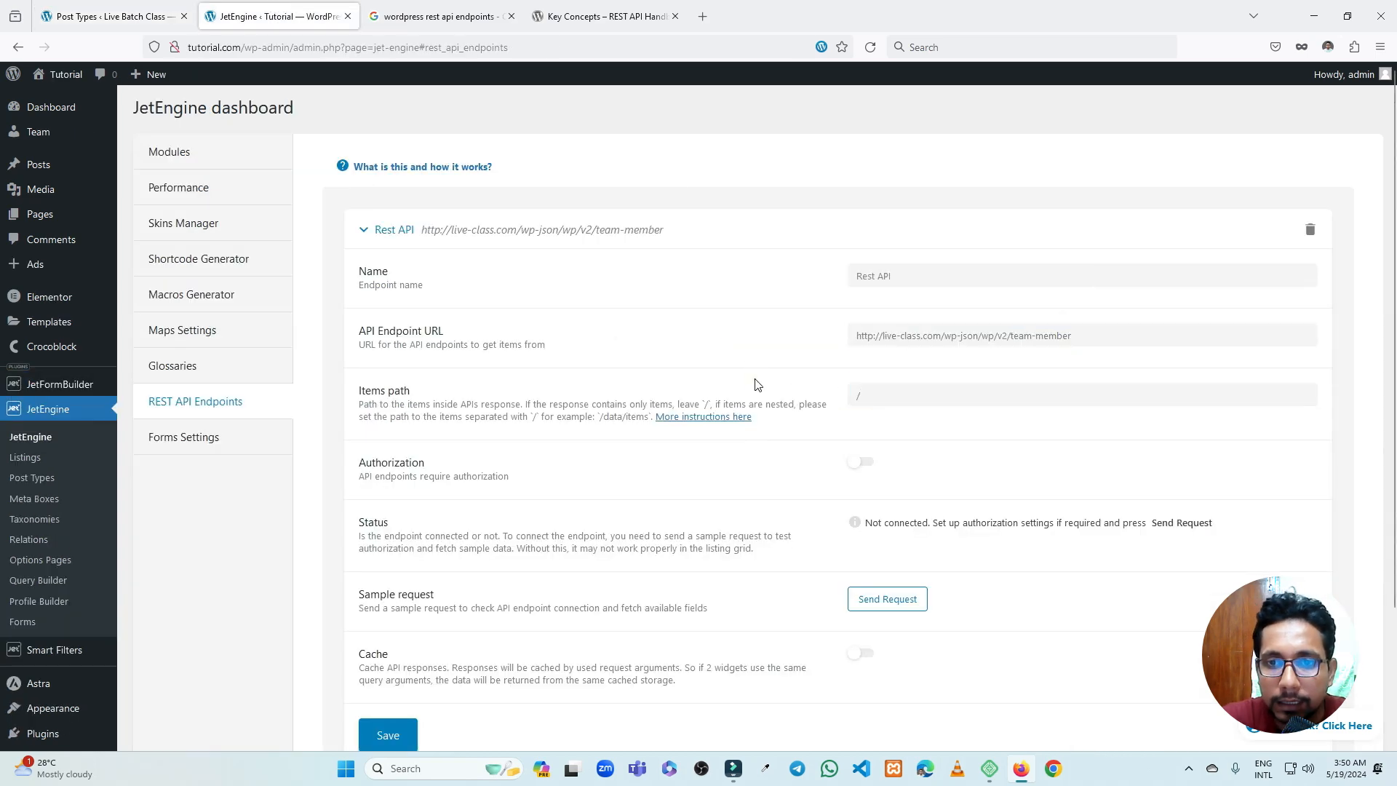
Enable Authorization for the endpoint, choose the Application Password type, and activate the User:password string field
{"action": "scroll", "coordinate": [760, 363], "scroll_direction": "down", "scroll_amount": 2}
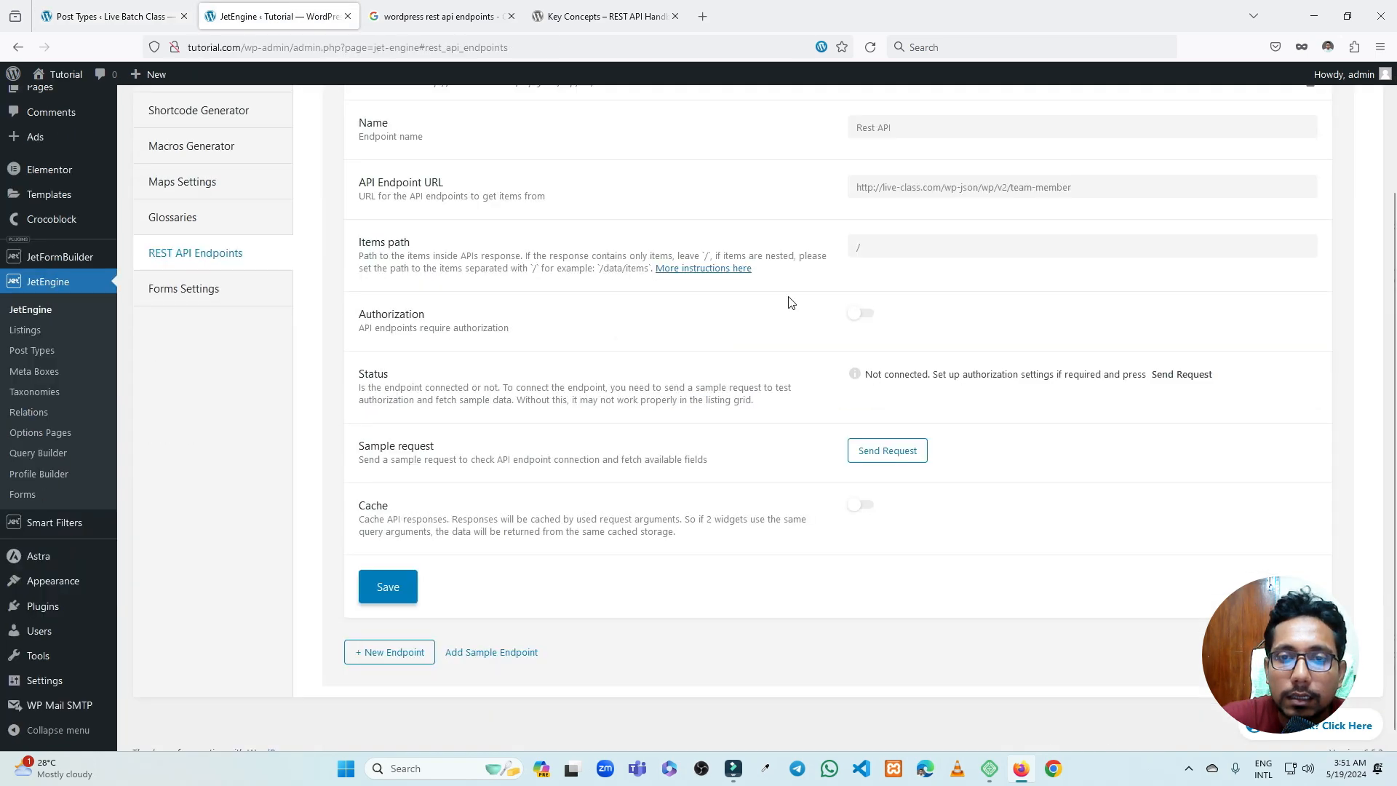
{"action": "left_click", "coordinate": [864, 316]}
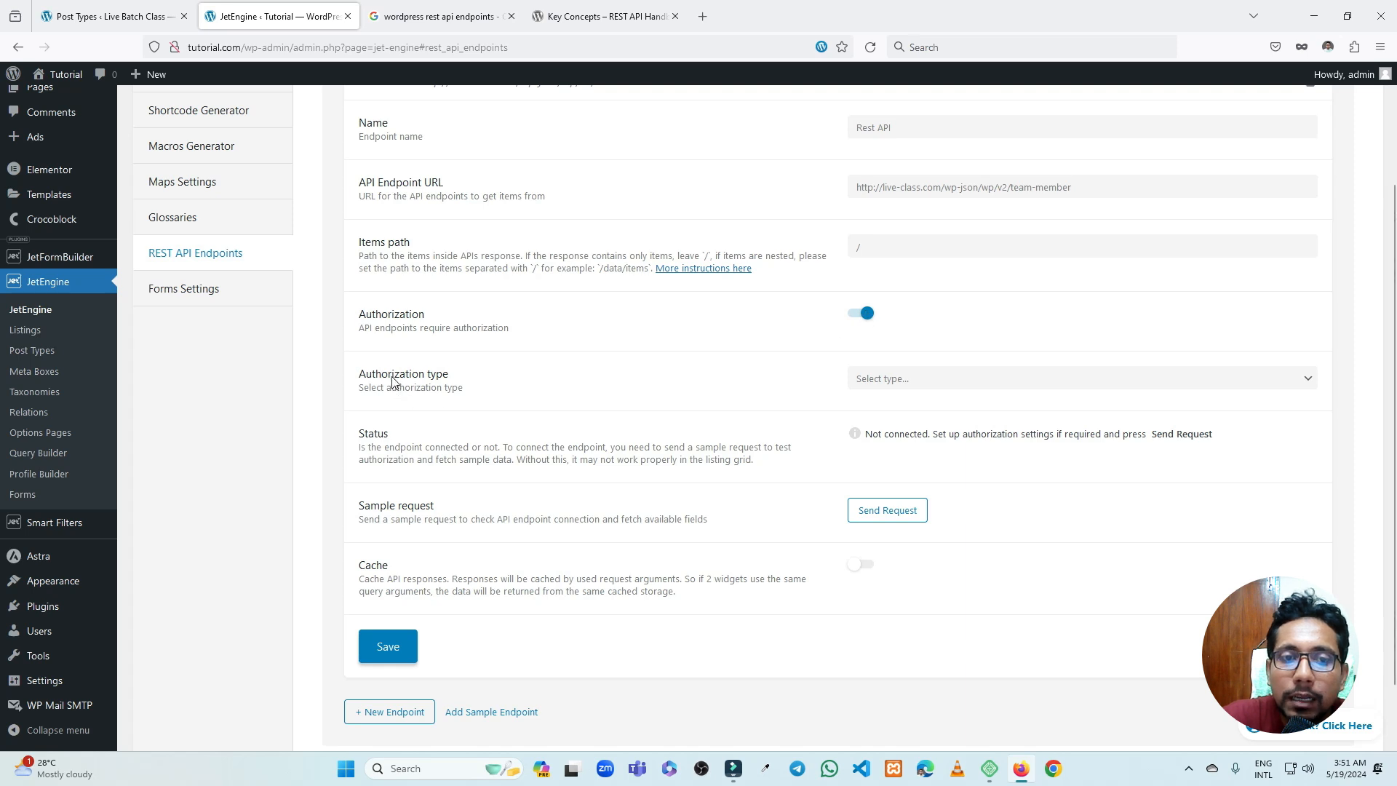
{"action": "left_click", "coordinate": [868, 380]}
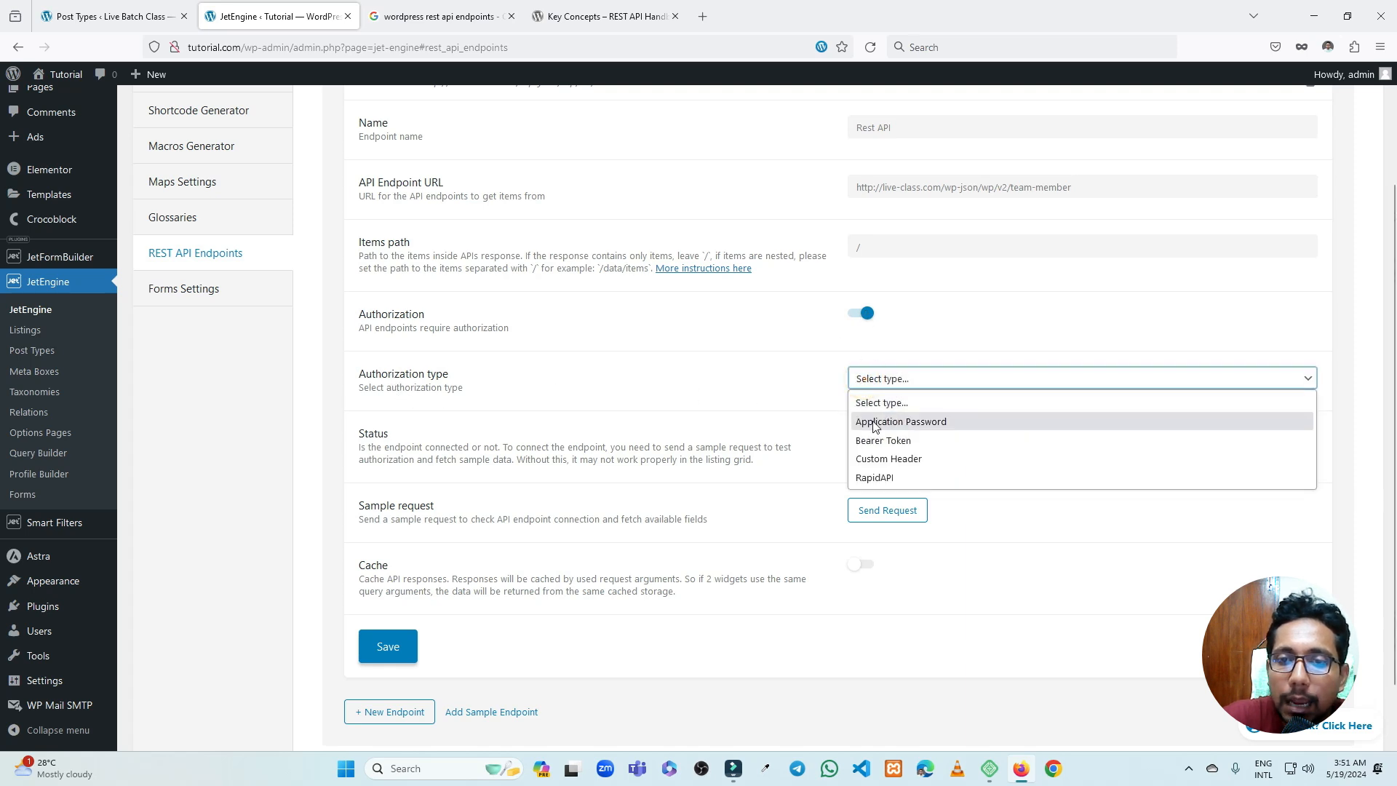
{"action": "left_click", "coordinate": [927, 428]}
{"action": "left_click", "coordinate": [867, 443]}
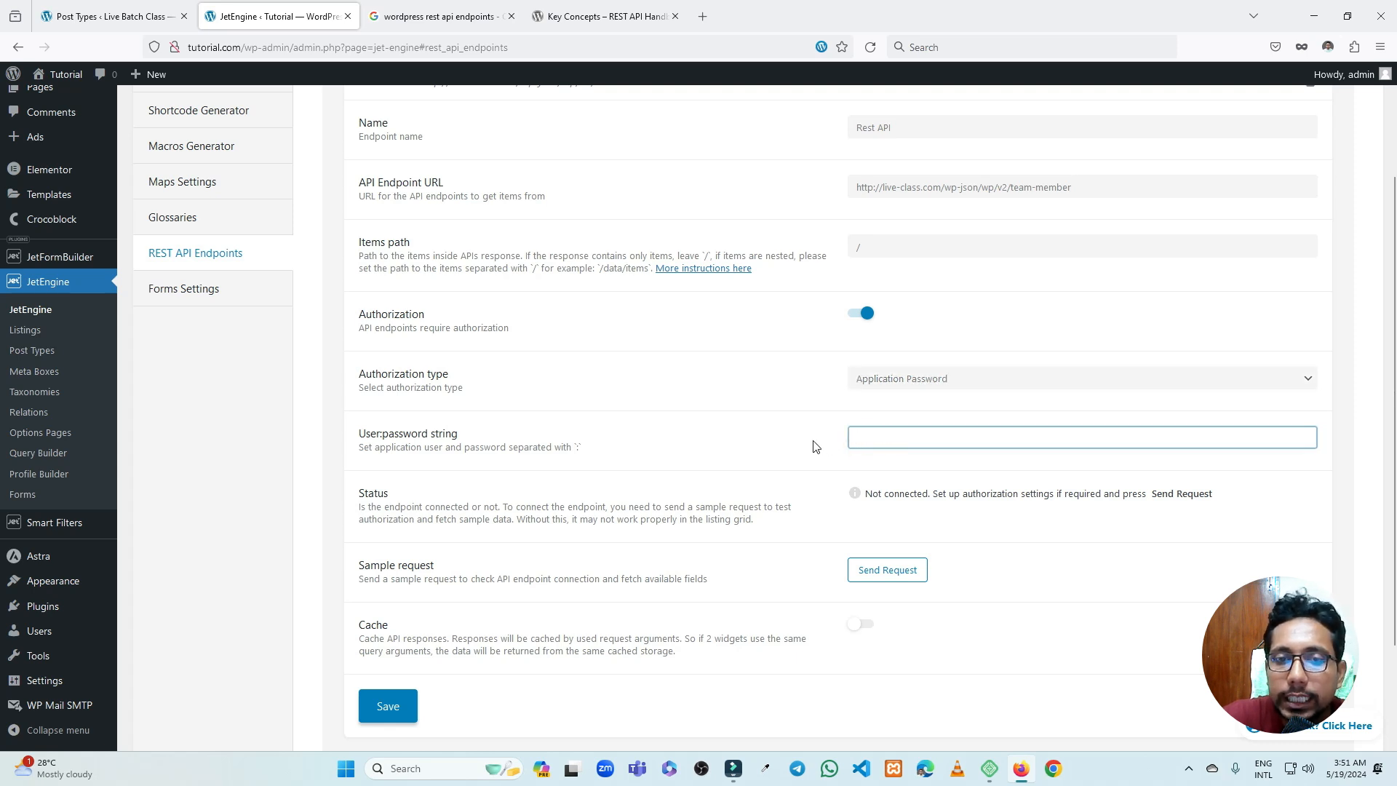
Open the admin user's profile on the Live Class site at the Application Passwords section
{"action": "left_click", "coordinate": [113, 7]}
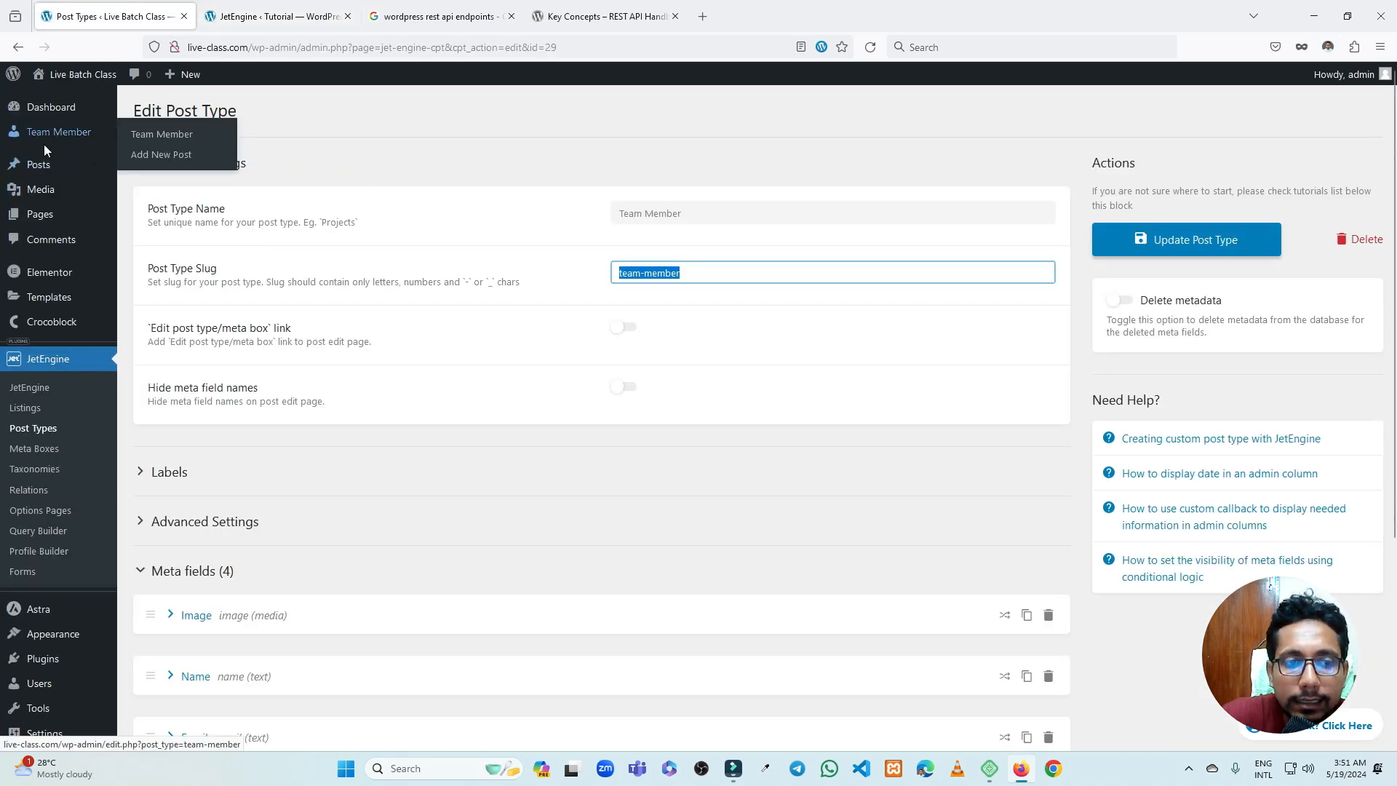
{"action": "scroll", "coordinate": [44, 144], "scroll_direction": "down", "scroll_amount": 4}
{"action": "left_click", "coordinate": [58, 401]}
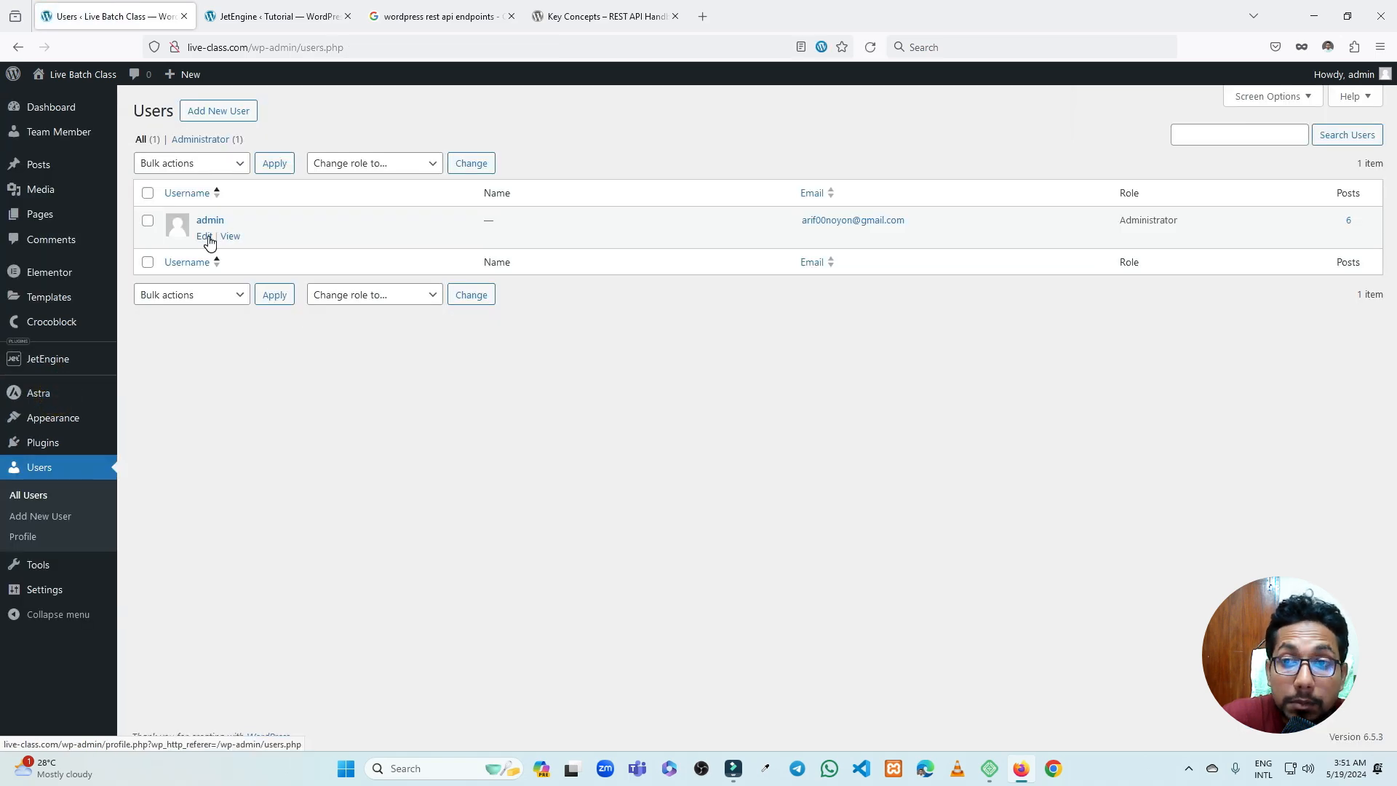
{"action": "left_click", "coordinate": [206, 238]}
{"action": "scroll", "coordinate": [379, 253], "scroll_direction": "down", "scroll_amount": 1}
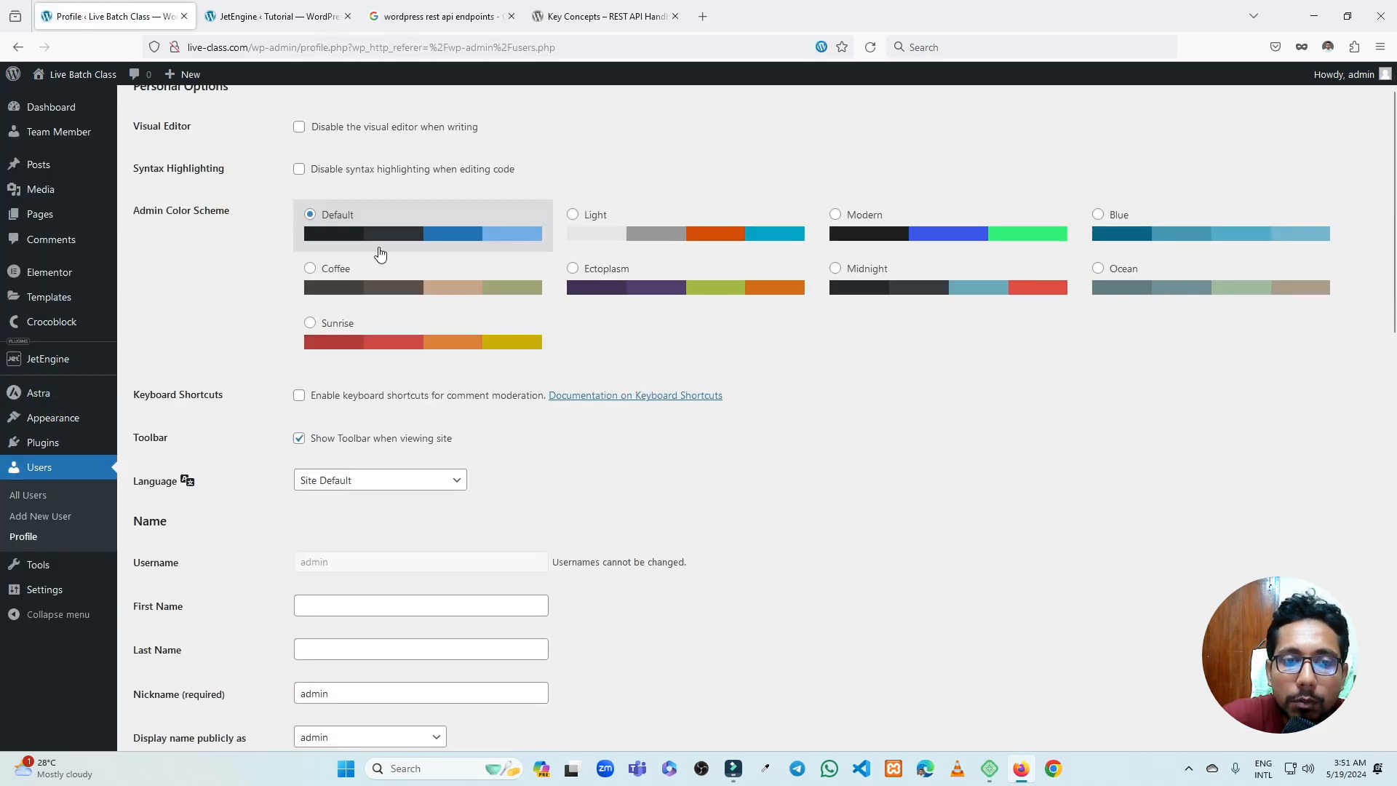
{"action": "scroll", "coordinate": [379, 253], "scroll_direction": "down", "scroll_amount": 15}
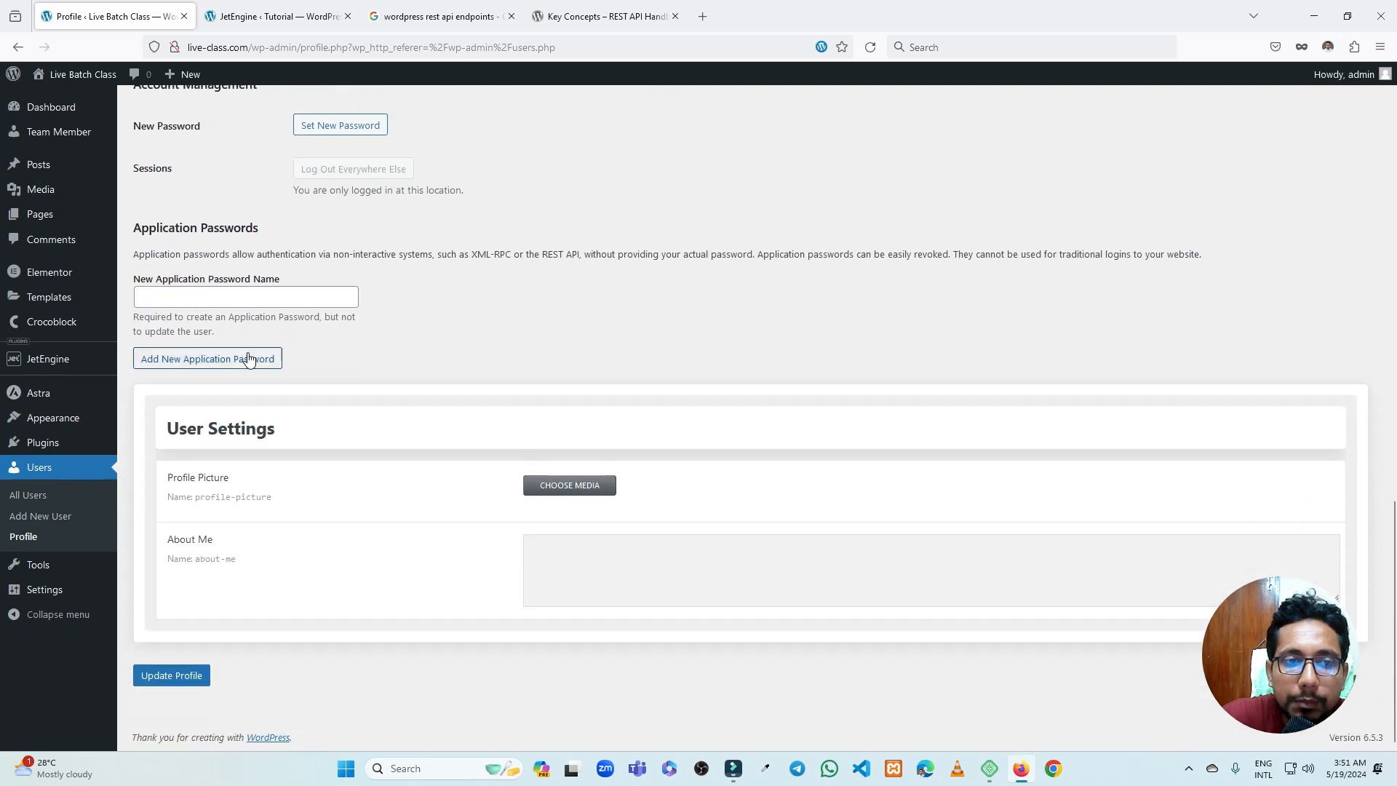
Create an application password named Rest API, copy the generated password, and return to the Tutorial site's endpoint settings
{"action": "left_click", "coordinate": [205, 299]}
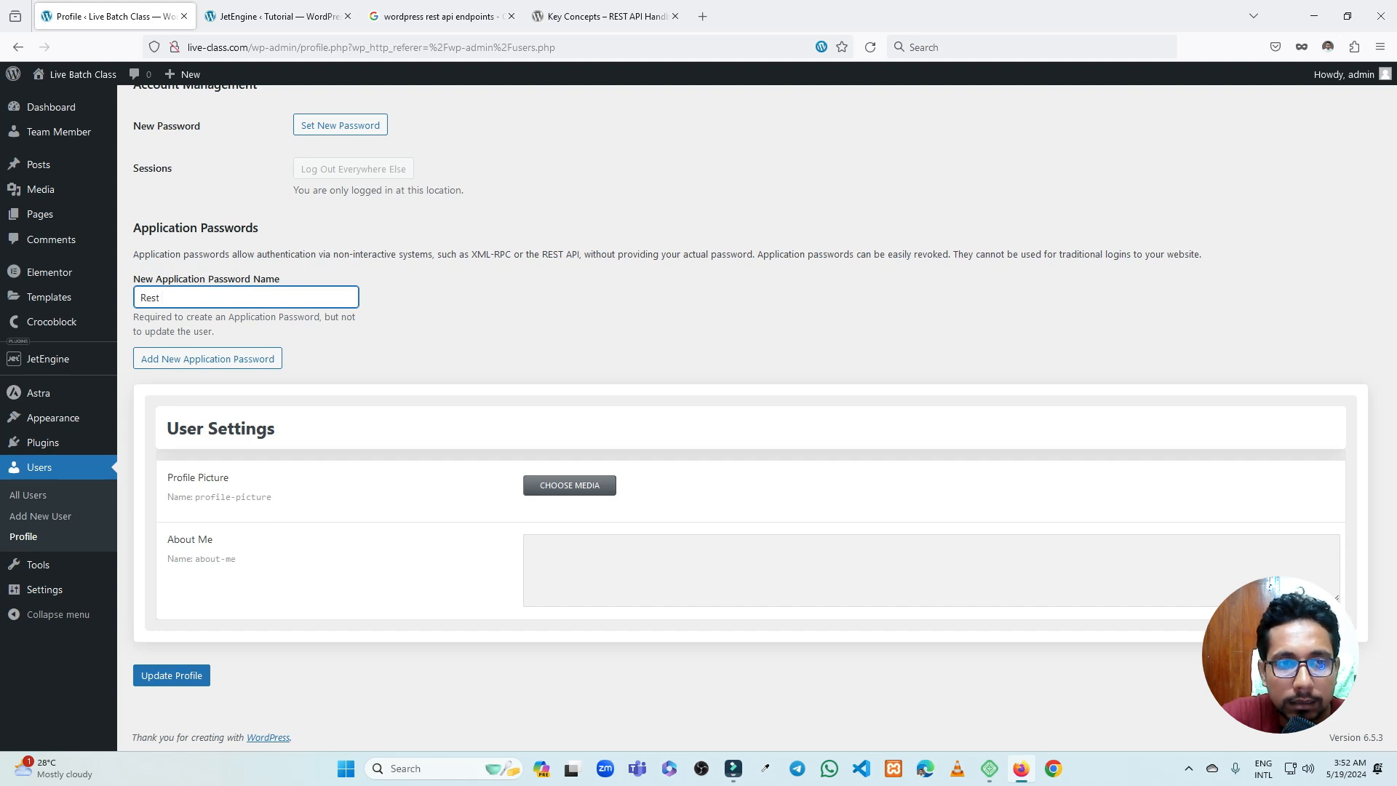
{"action": "left_click", "coordinate": [216, 364]}
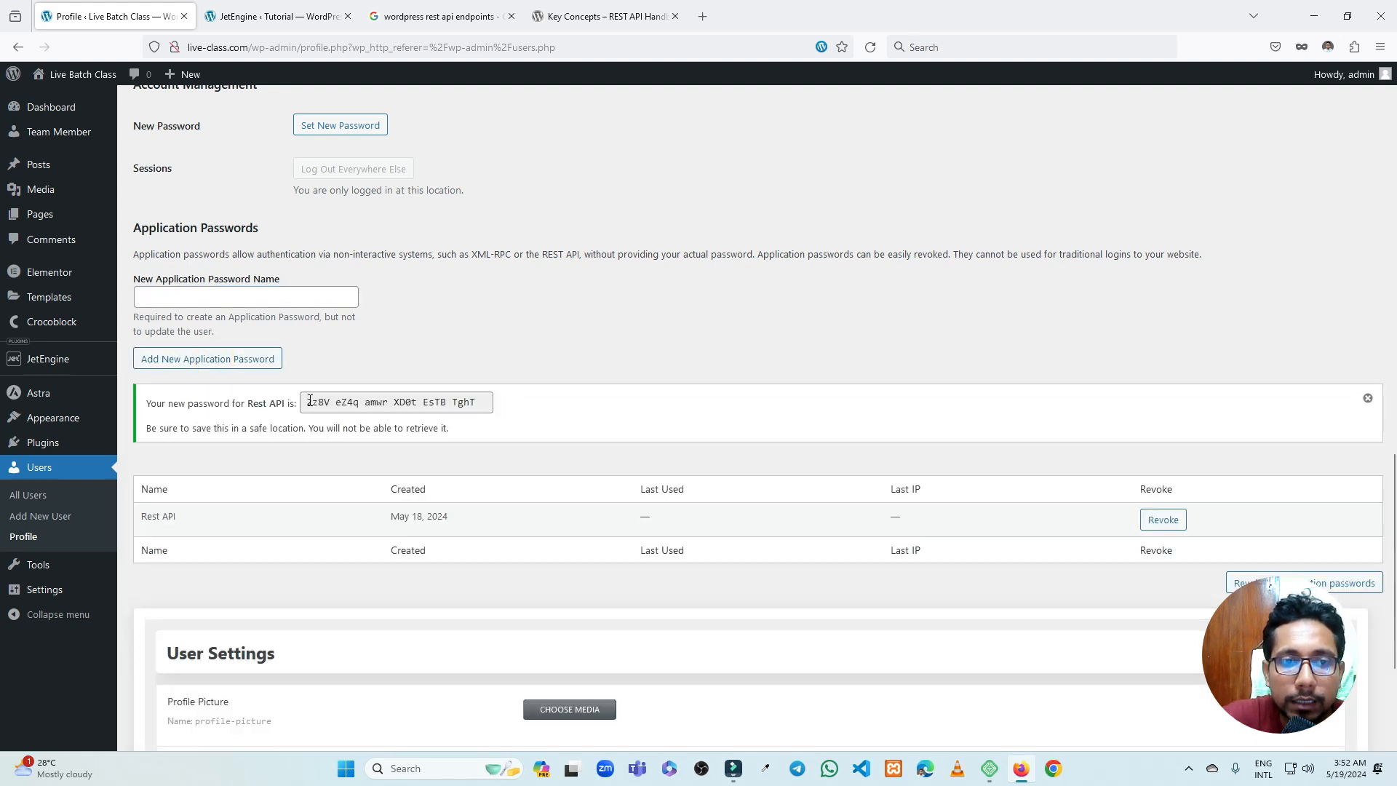
{"action": "left_click_drag", "start_coordinate": [309, 401], "coordinate": [484, 402]}
{"action": "key", "text": "ctrl+c"}
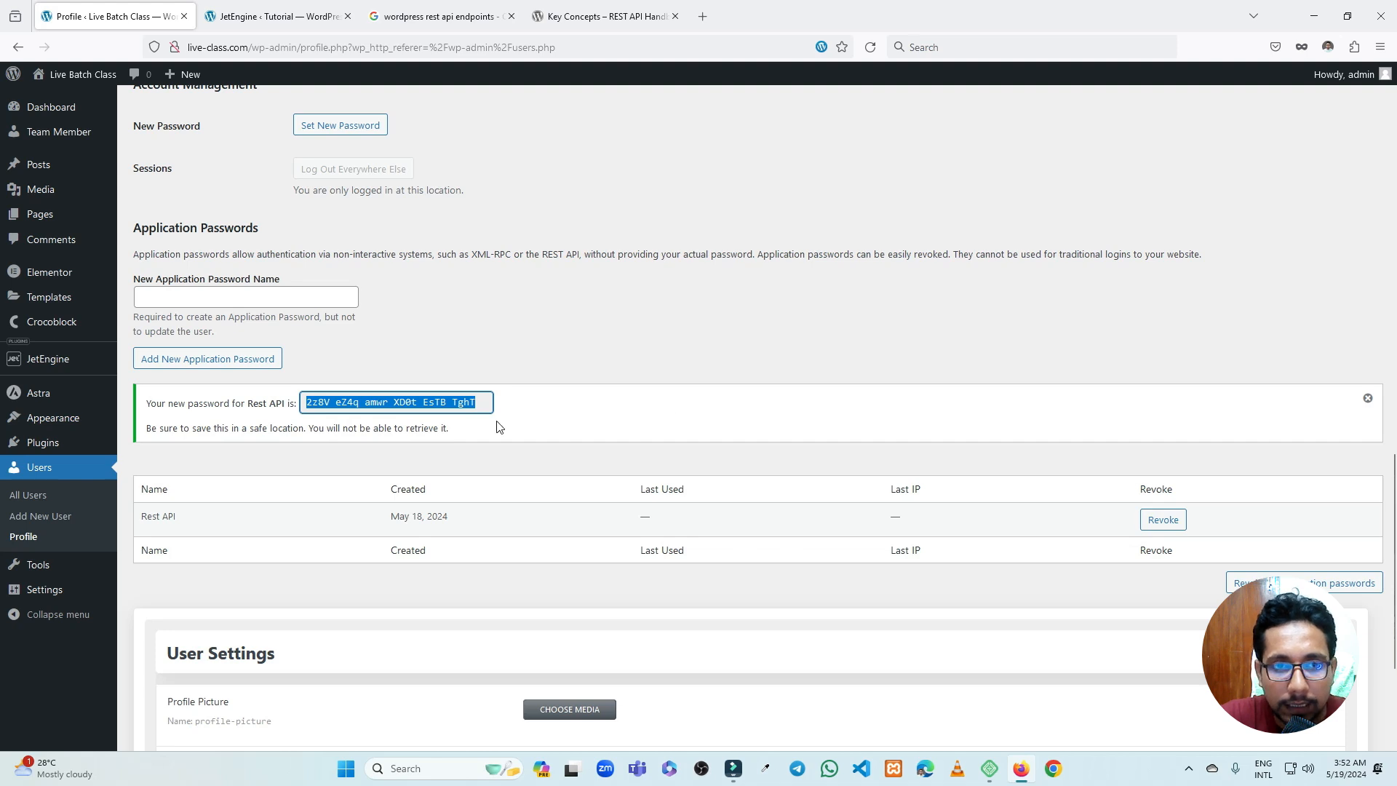
{"action": "left_click", "coordinate": [243, 19]}
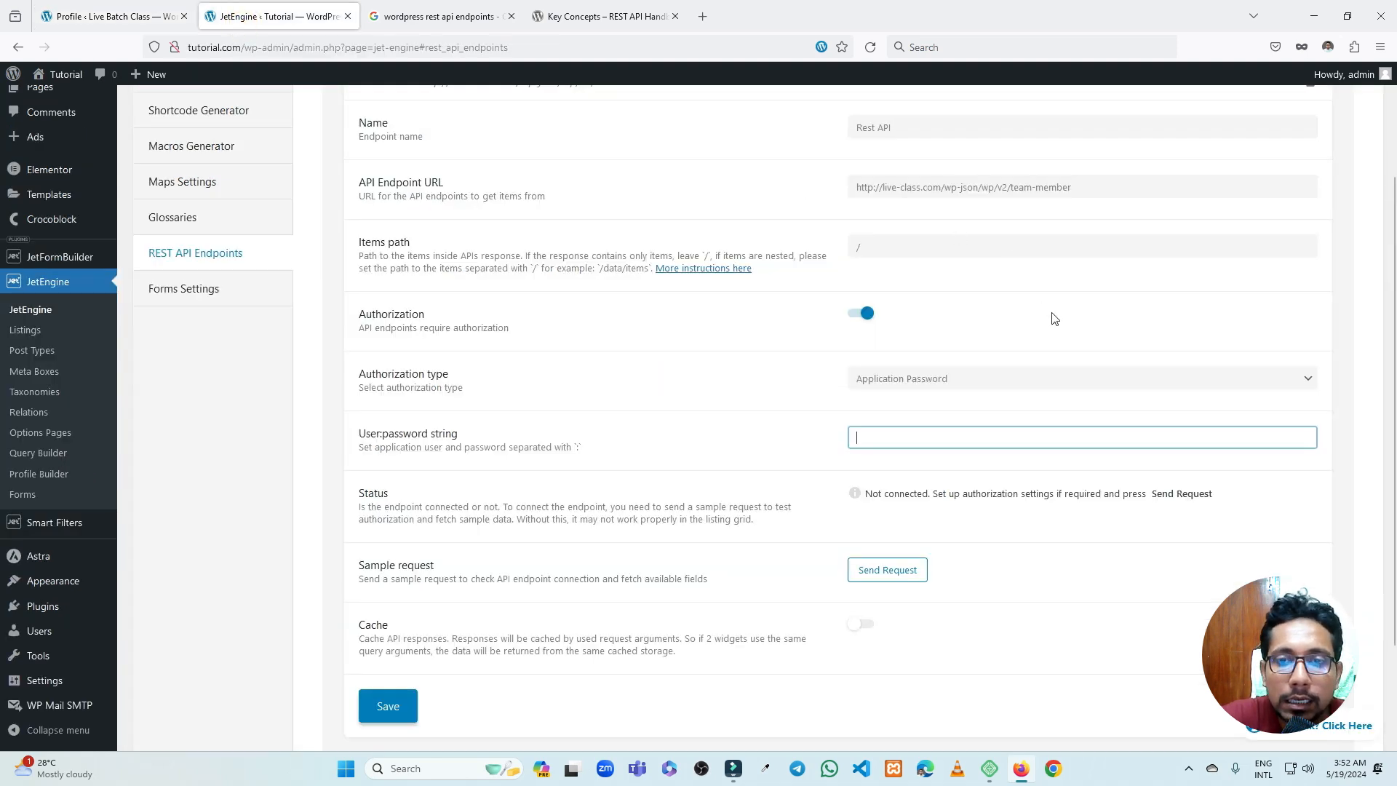
Fill the User:password string with the admin username and the copied application password, separated by a colon
{"action": "left_click", "coordinate": [364, 439]}
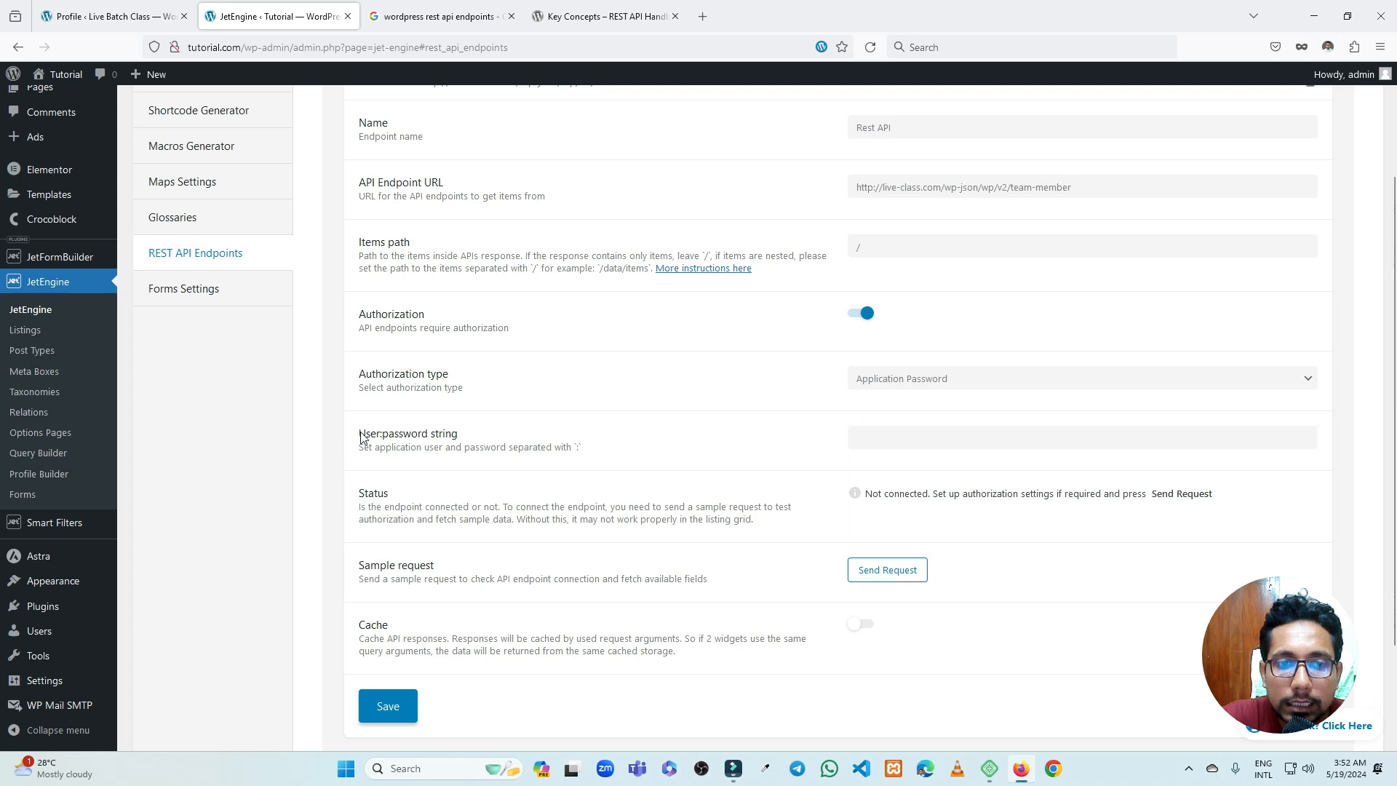
{"action": "left_click_drag", "start_coordinate": [387, 436], "coordinate": [463, 441]}
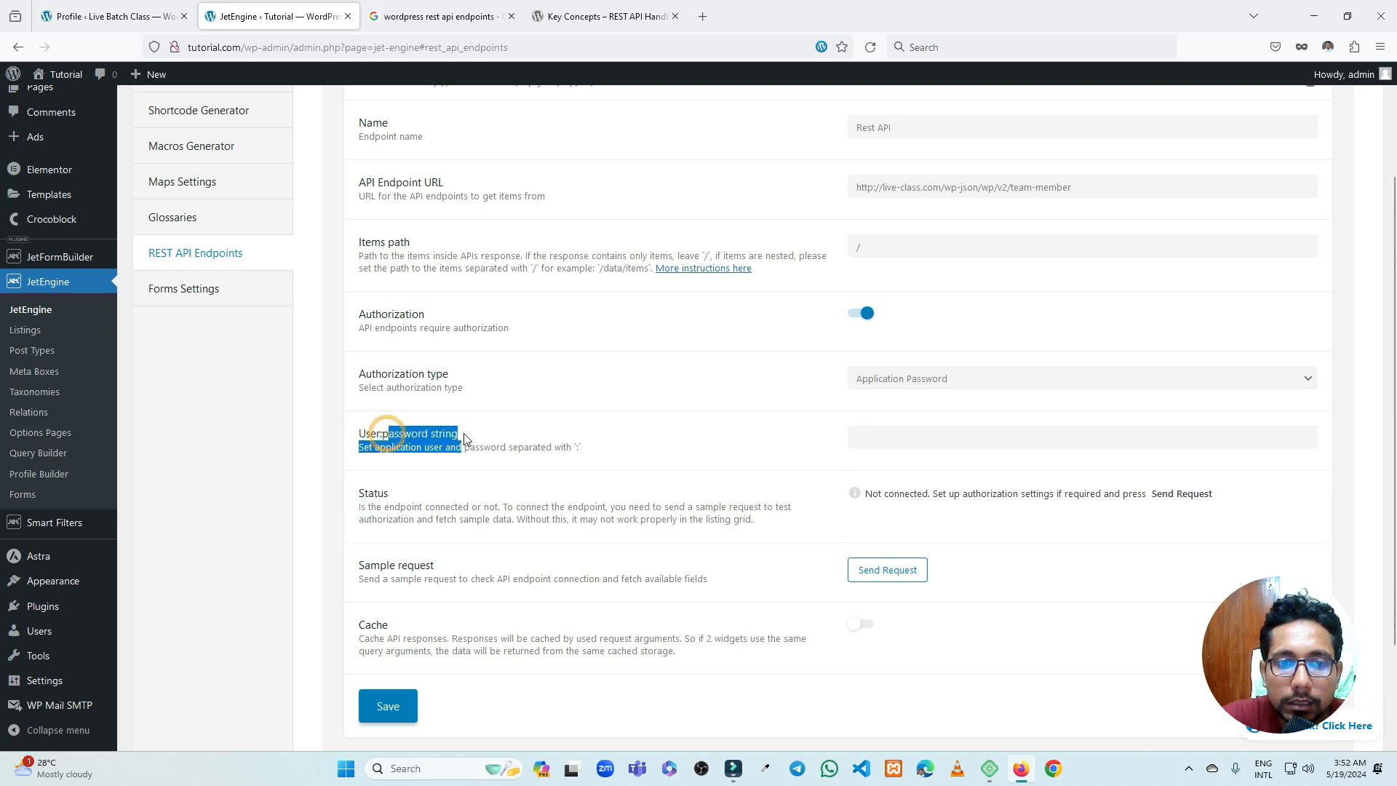
{"action": "left_click", "coordinate": [889, 443]}
{"action": "type", "text": "a"}
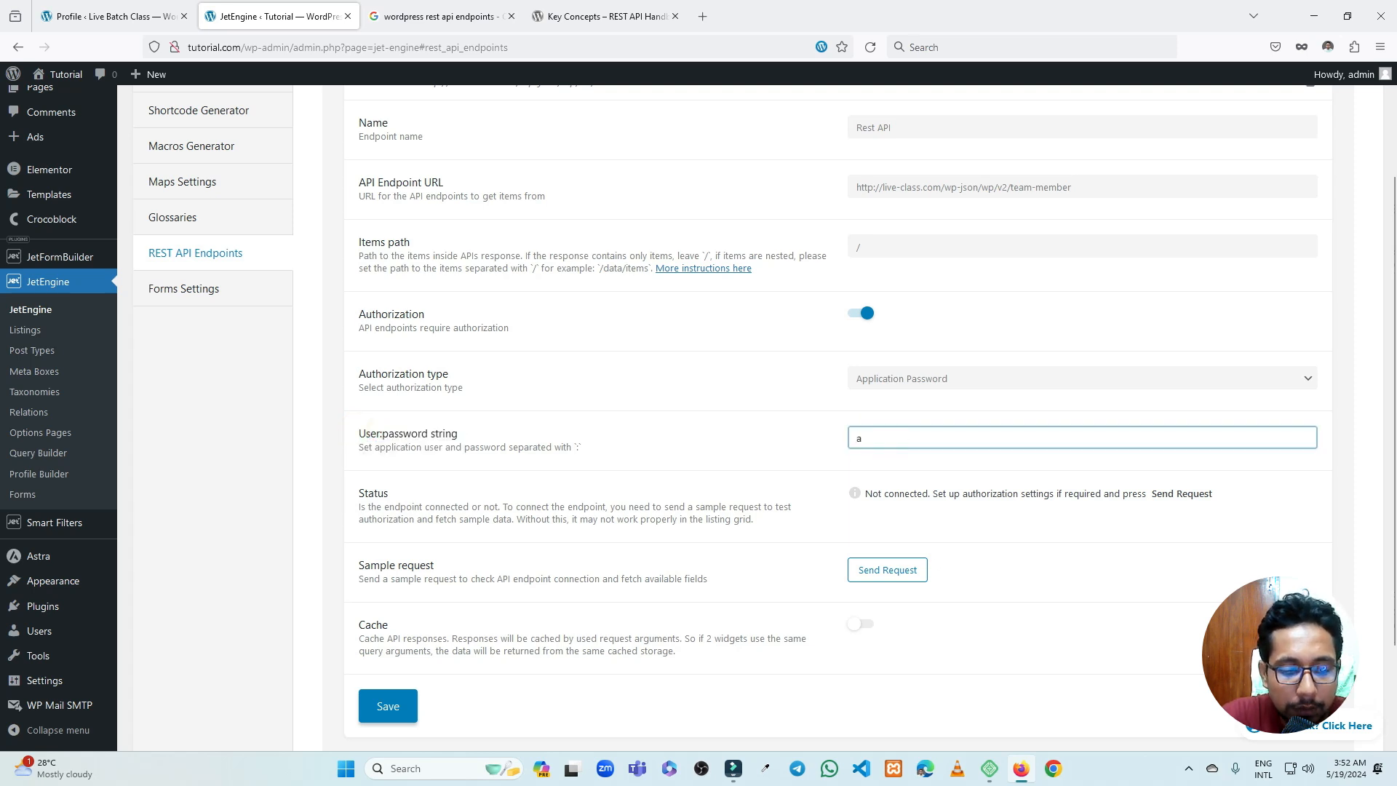
{"action": "type", "text": "dmin"}
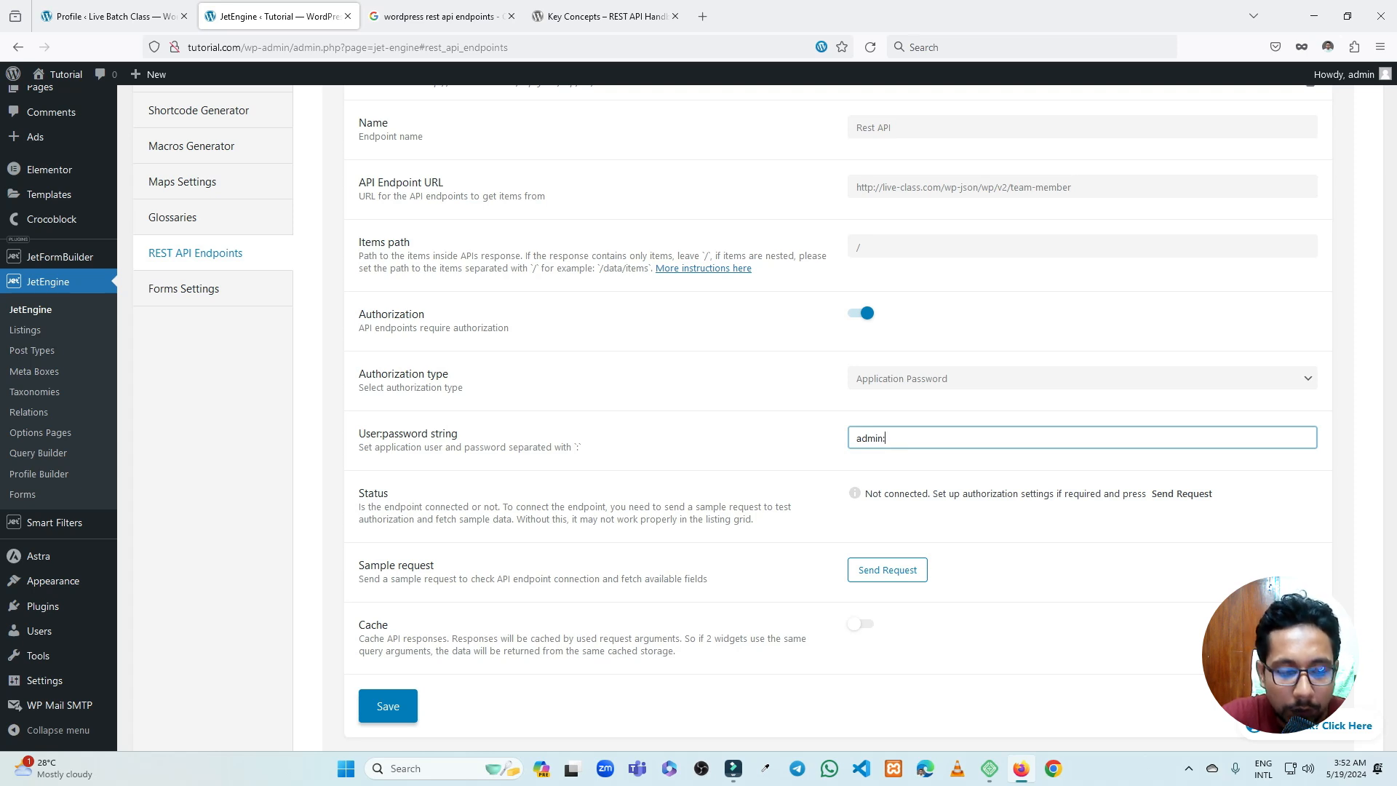
{"action": "type", "text": ":"}
{"action": "key", "text": "ctrl+v"}
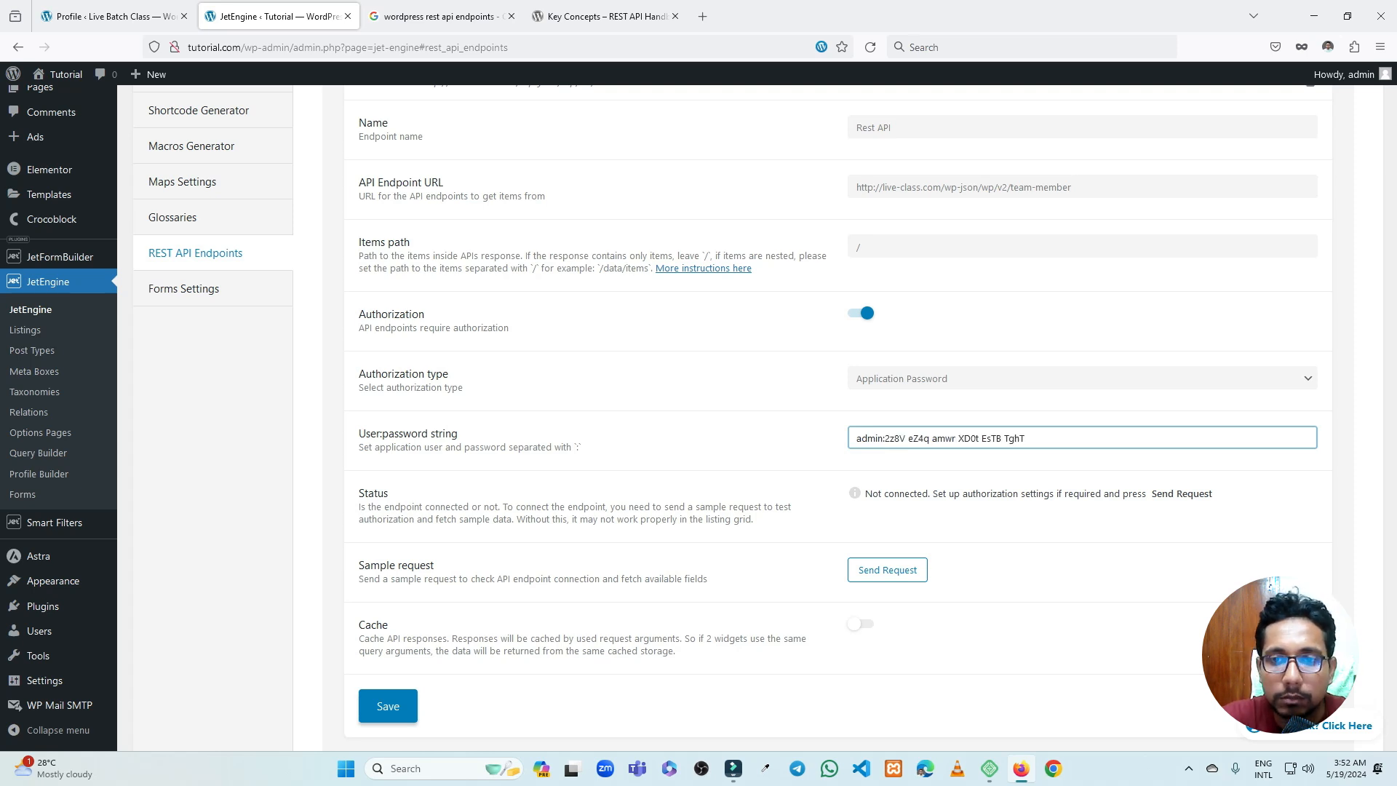
{"action": "left_click", "coordinate": [740, 454]}
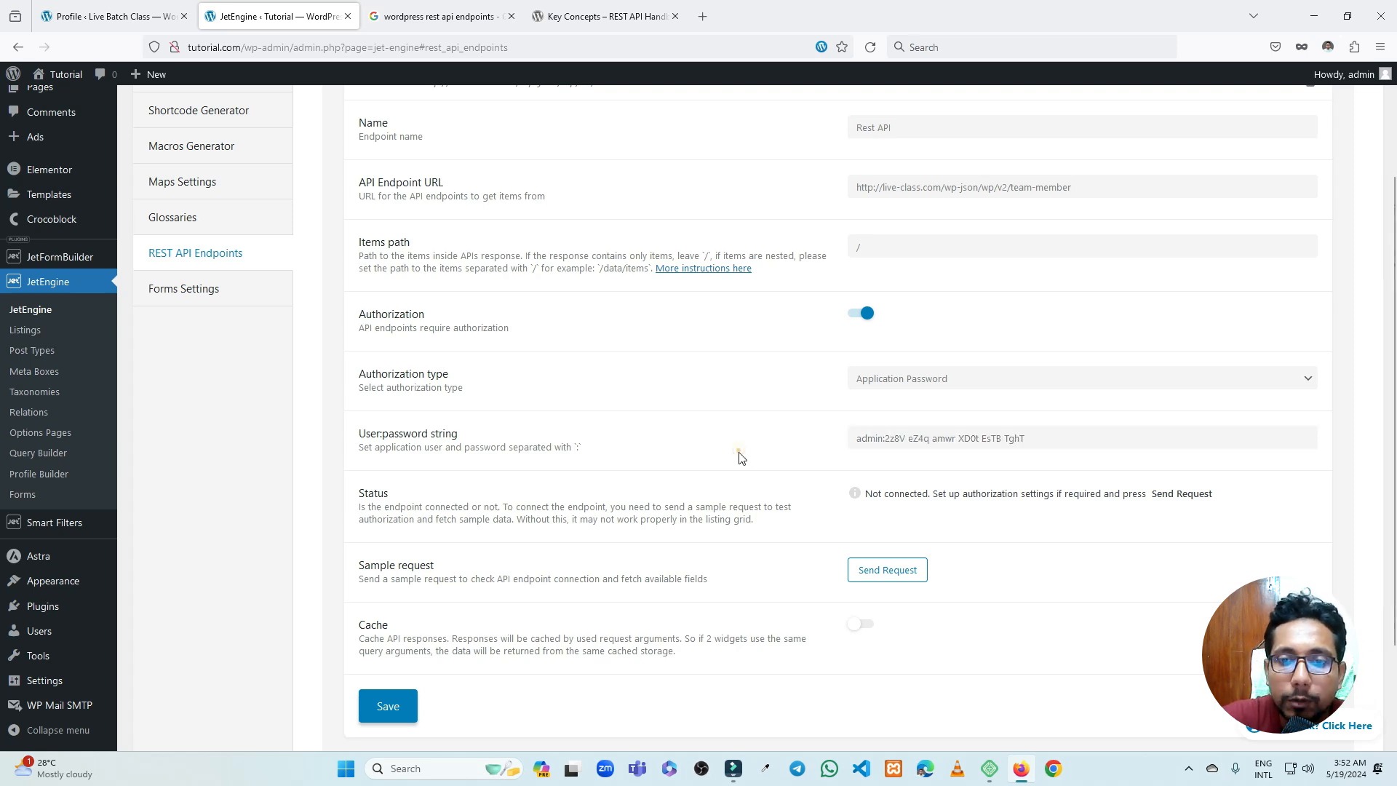
Send a sample request to test the endpoint connection, save the endpoint, and collapse its settings
{"action": "left_click", "coordinate": [890, 573]}
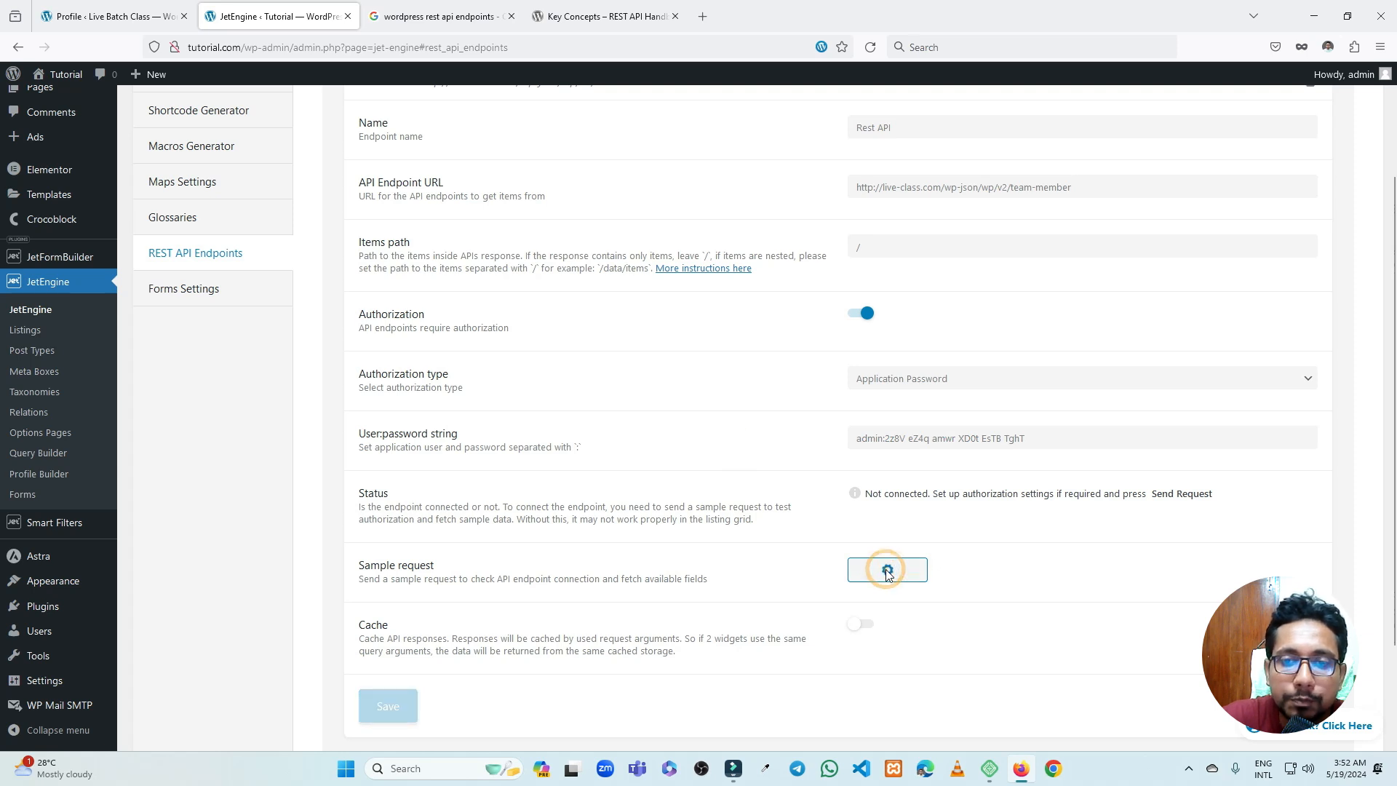
{"action": "double_click", "coordinate": [872, 496]}
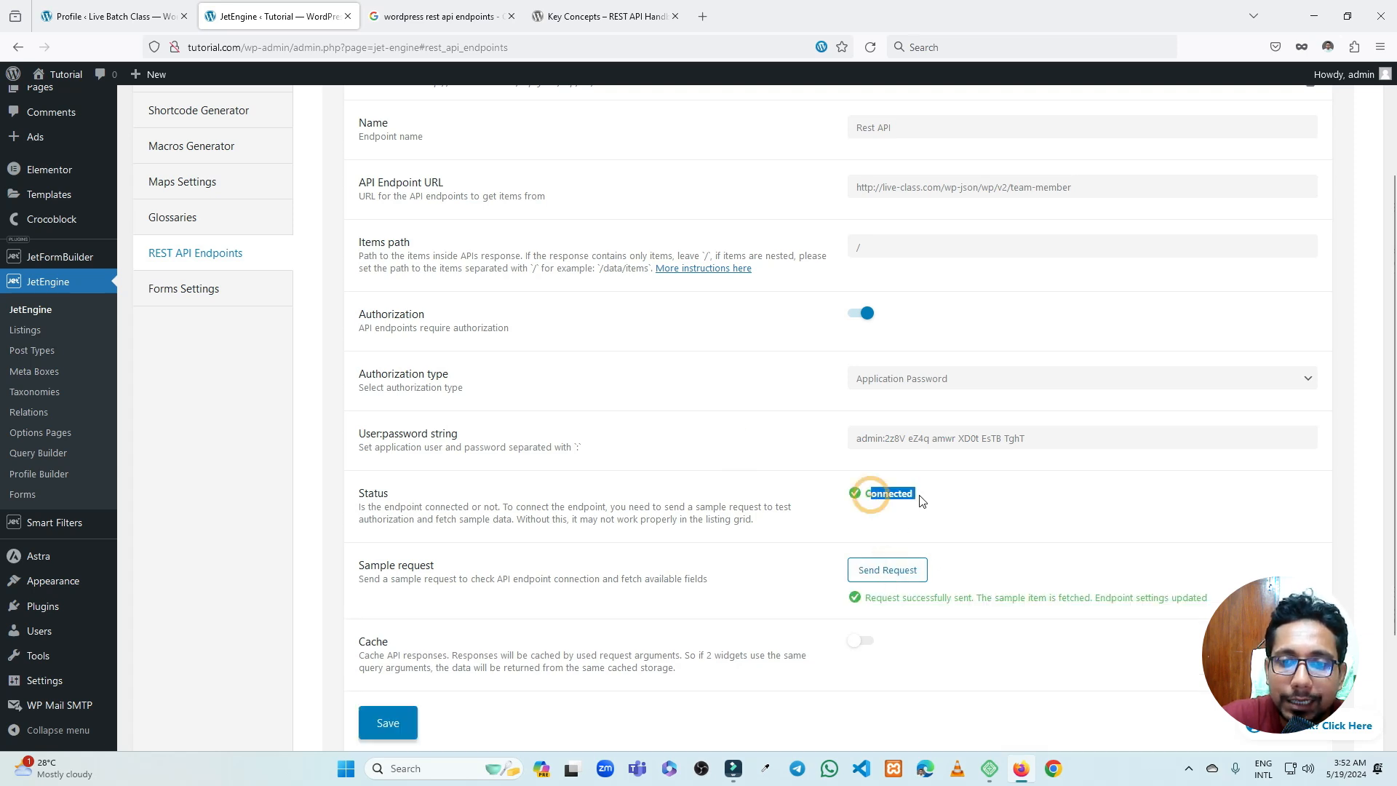
{"action": "scroll", "coordinate": [797, 495], "scroll_direction": "down", "scroll_amount": 2}
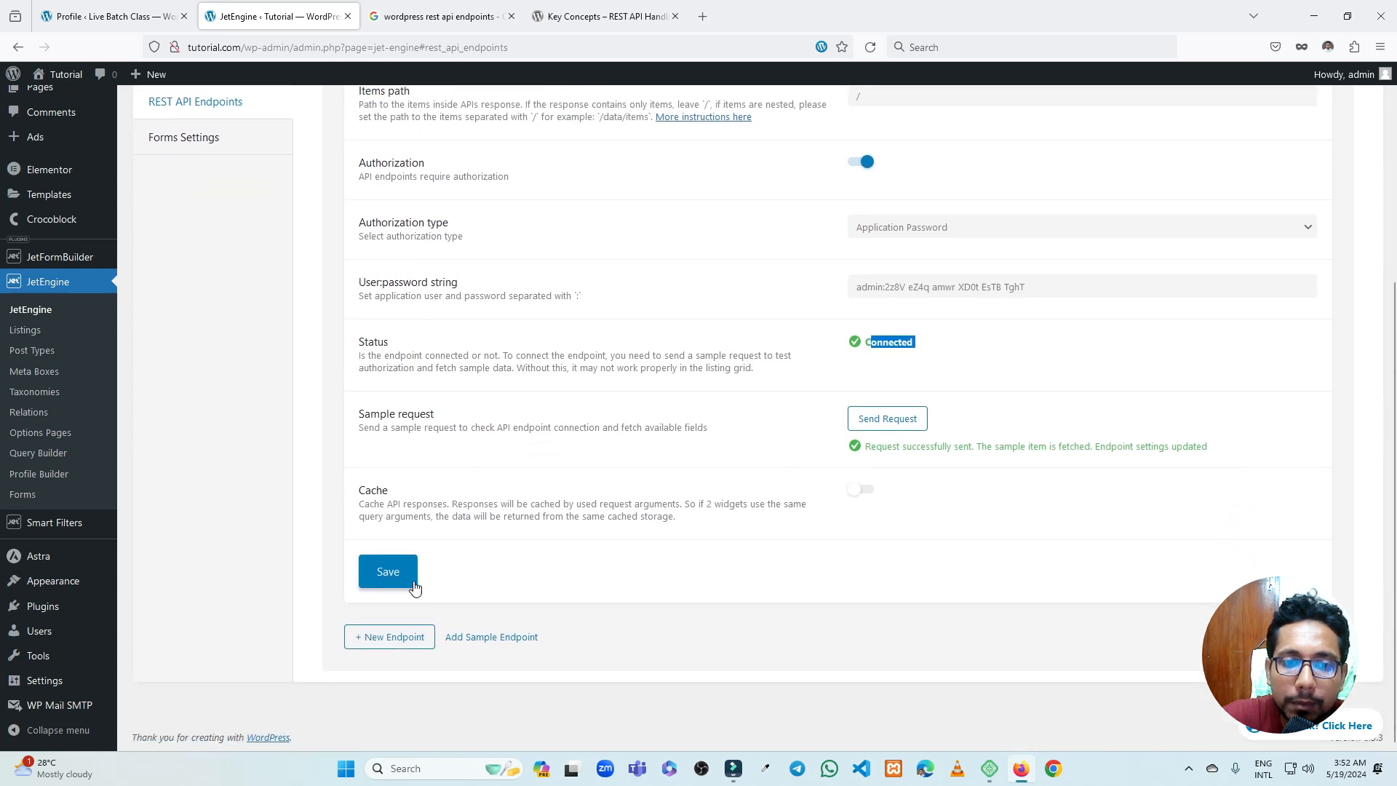
{"action": "left_click", "coordinate": [393, 577]}
{"action": "scroll", "coordinate": [533, 492], "scroll_direction": "up", "scroll_amount": 4}
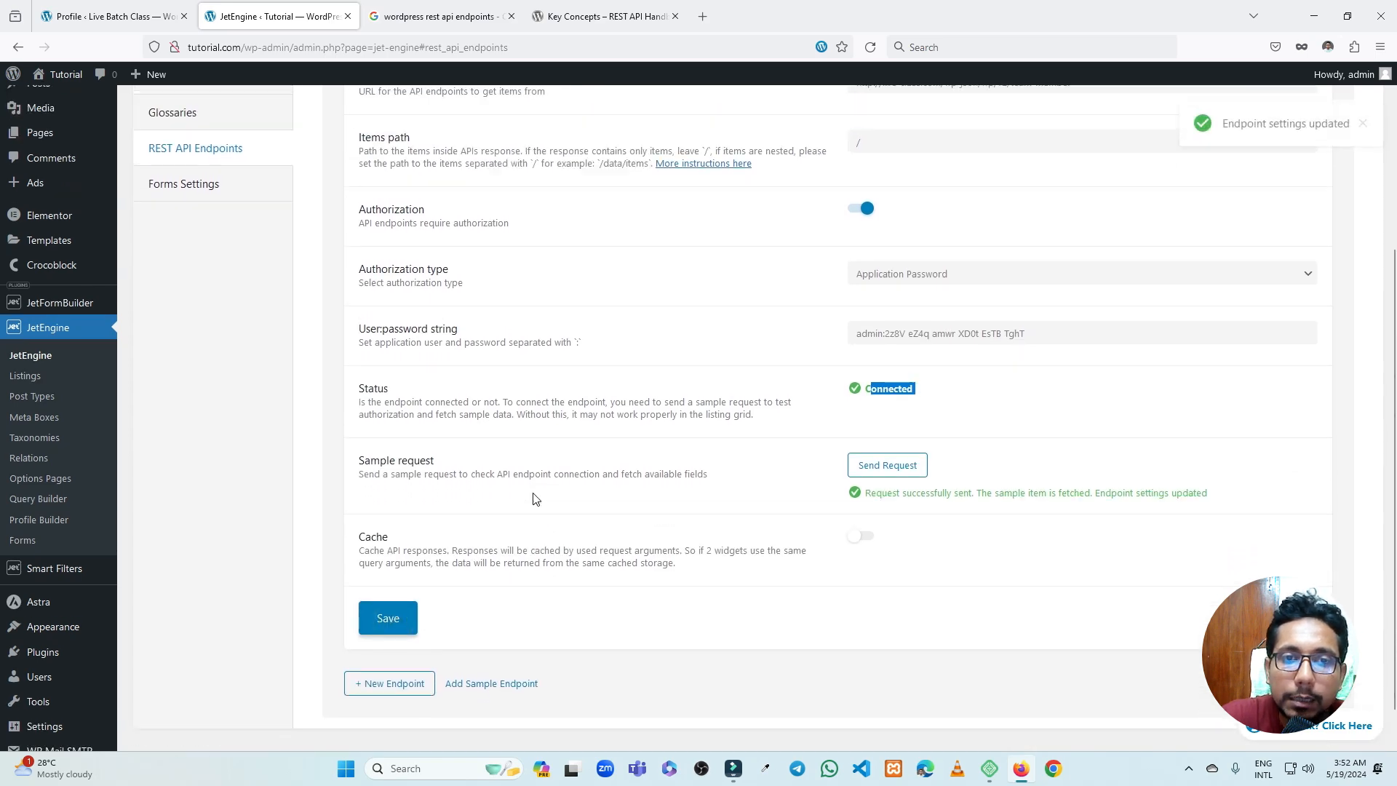
{"action": "left_click", "coordinate": [396, 231]}
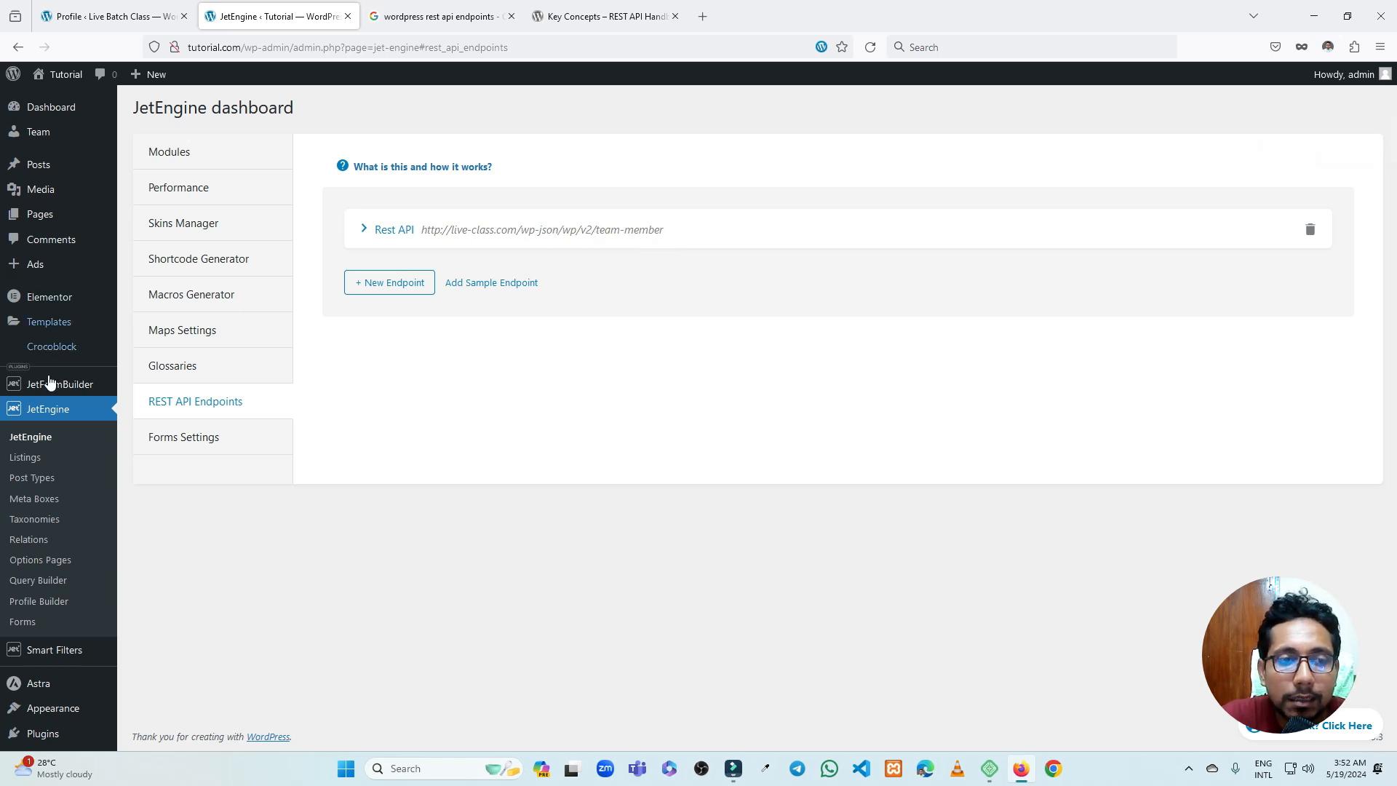
Open the JetEngine Listings page in a new tab and close the Google search and REST API Handbook tabs
{"action": "middle_click", "coordinate": [33, 459]}
{"action": "left_click", "coordinate": [612, 16]}
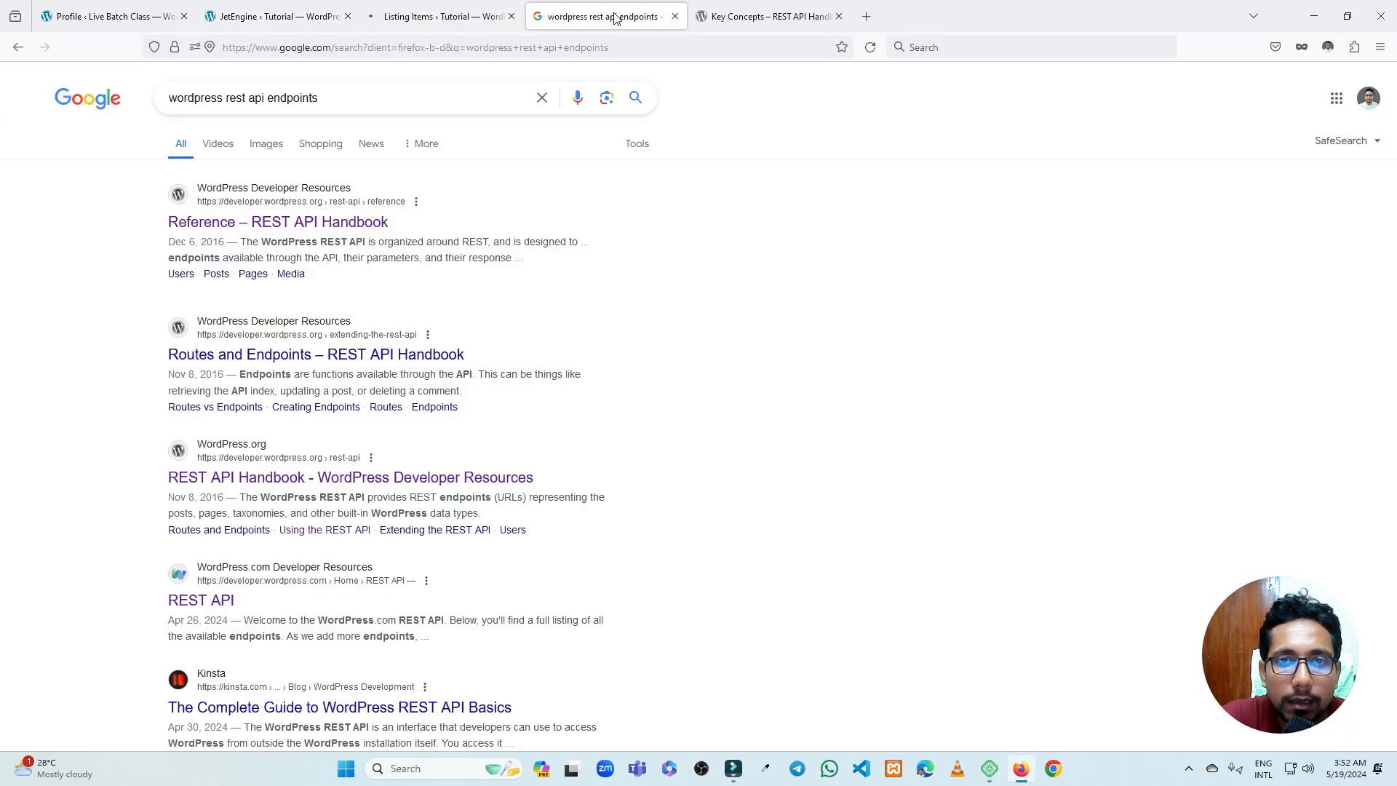
{"action": "left_click", "coordinate": [677, 16]}
{"action": "left_click", "coordinate": [676, 16]}
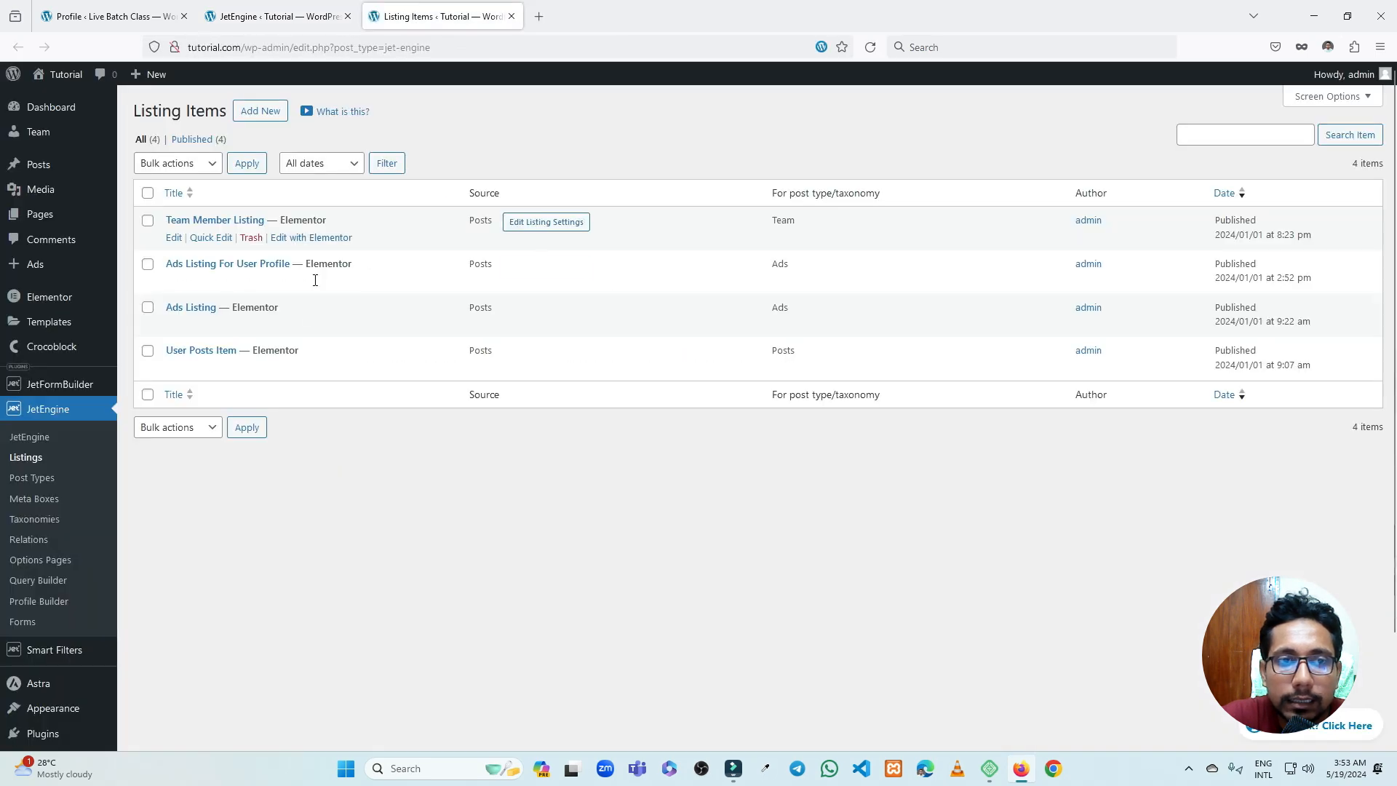
Create an Elementor listing item named API Test with REST API Endpoint as source and the Rest API team-member endpoint selected
{"action": "left_click", "coordinate": [259, 110]}
{"action": "left_click", "coordinate": [536, 313]}
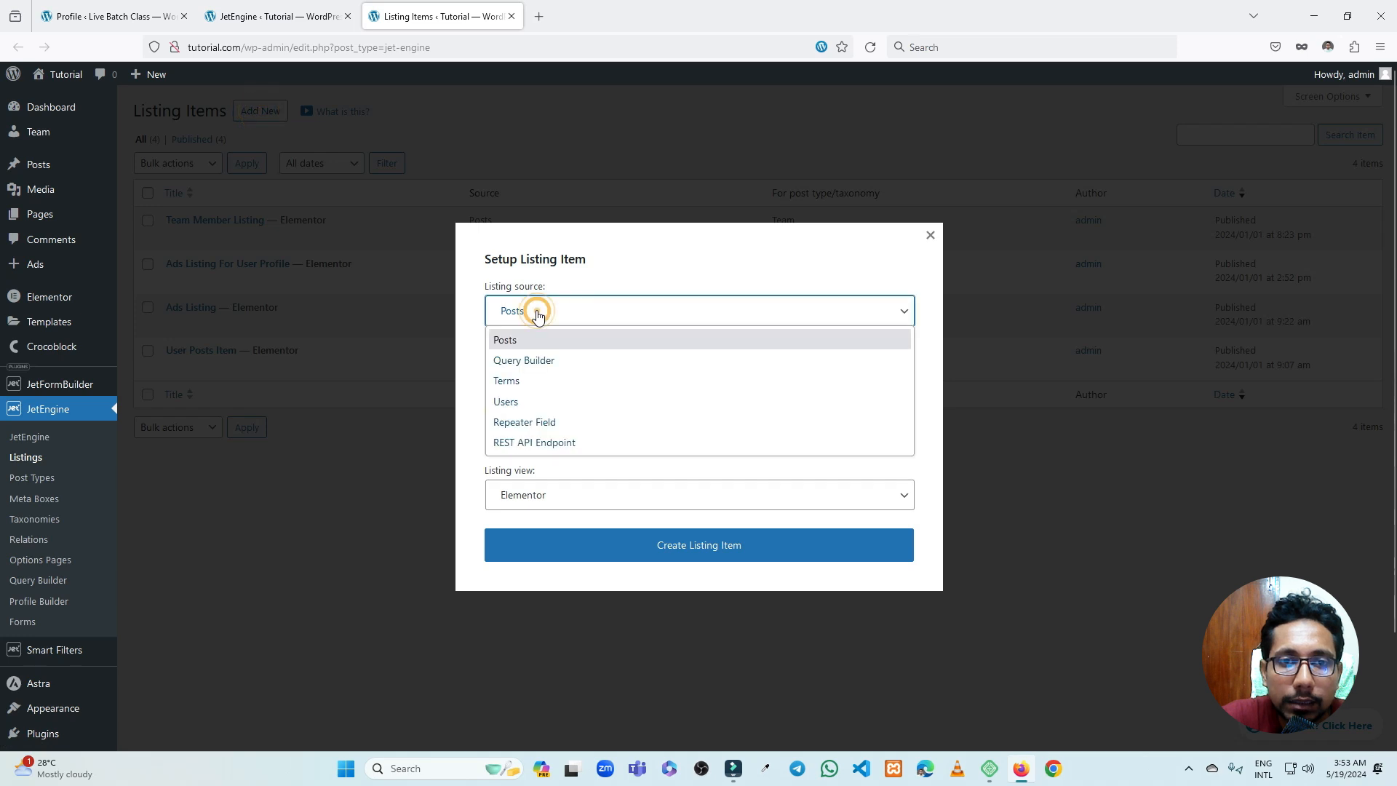
{"action": "left_click", "coordinate": [551, 446]}
{"action": "left_click", "coordinate": [537, 373]}
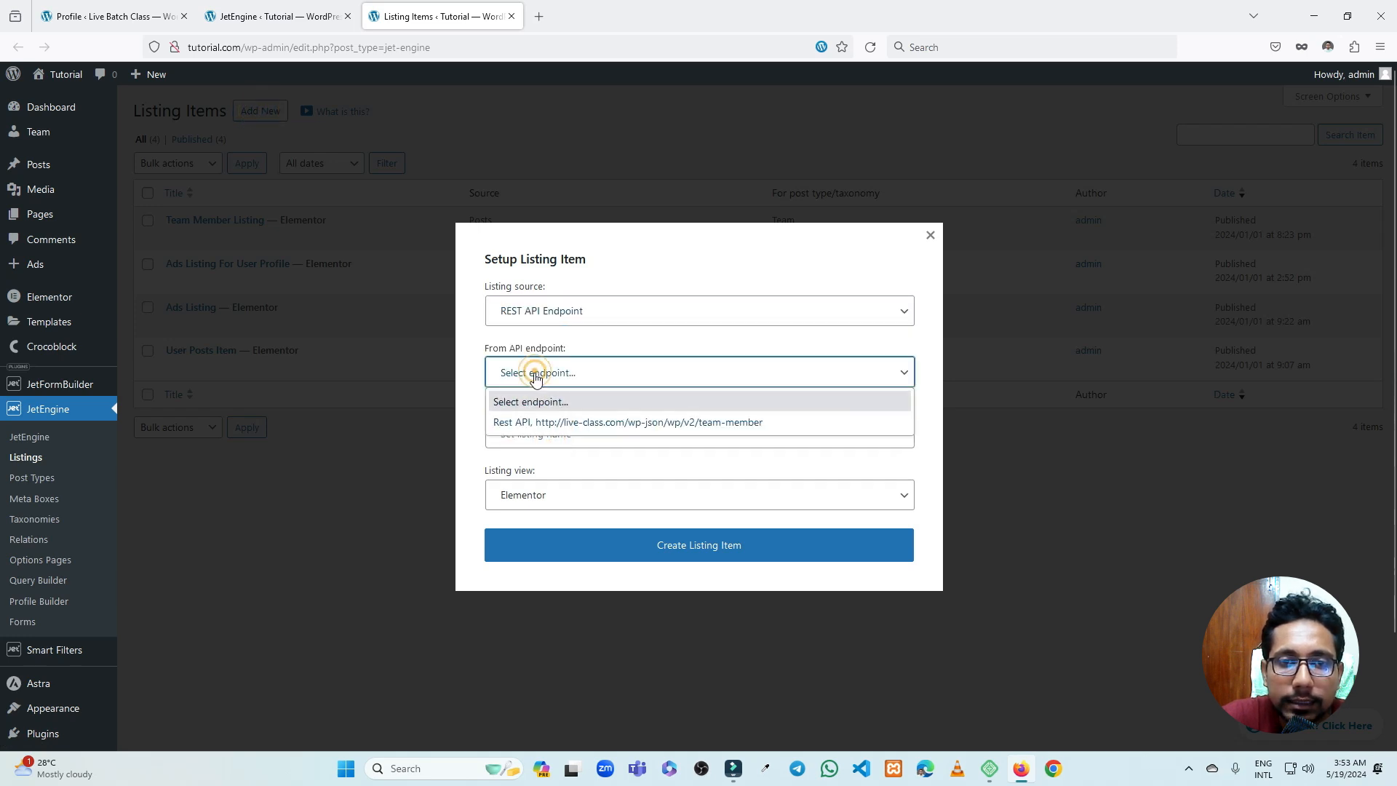
{"action": "left_click", "coordinate": [555, 426]}
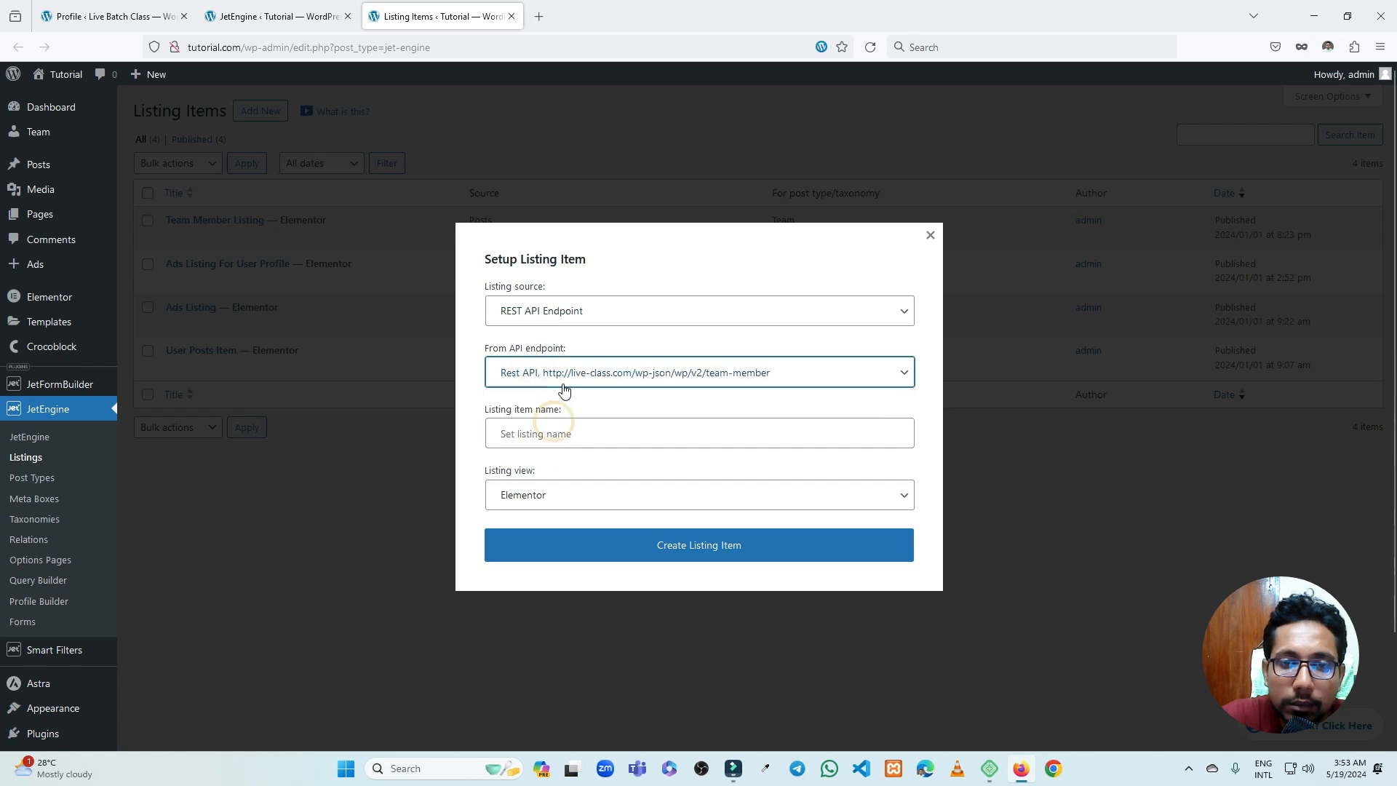
{"action": "left_click", "coordinate": [556, 434]}
{"action": "left_click", "coordinate": [546, 453]}
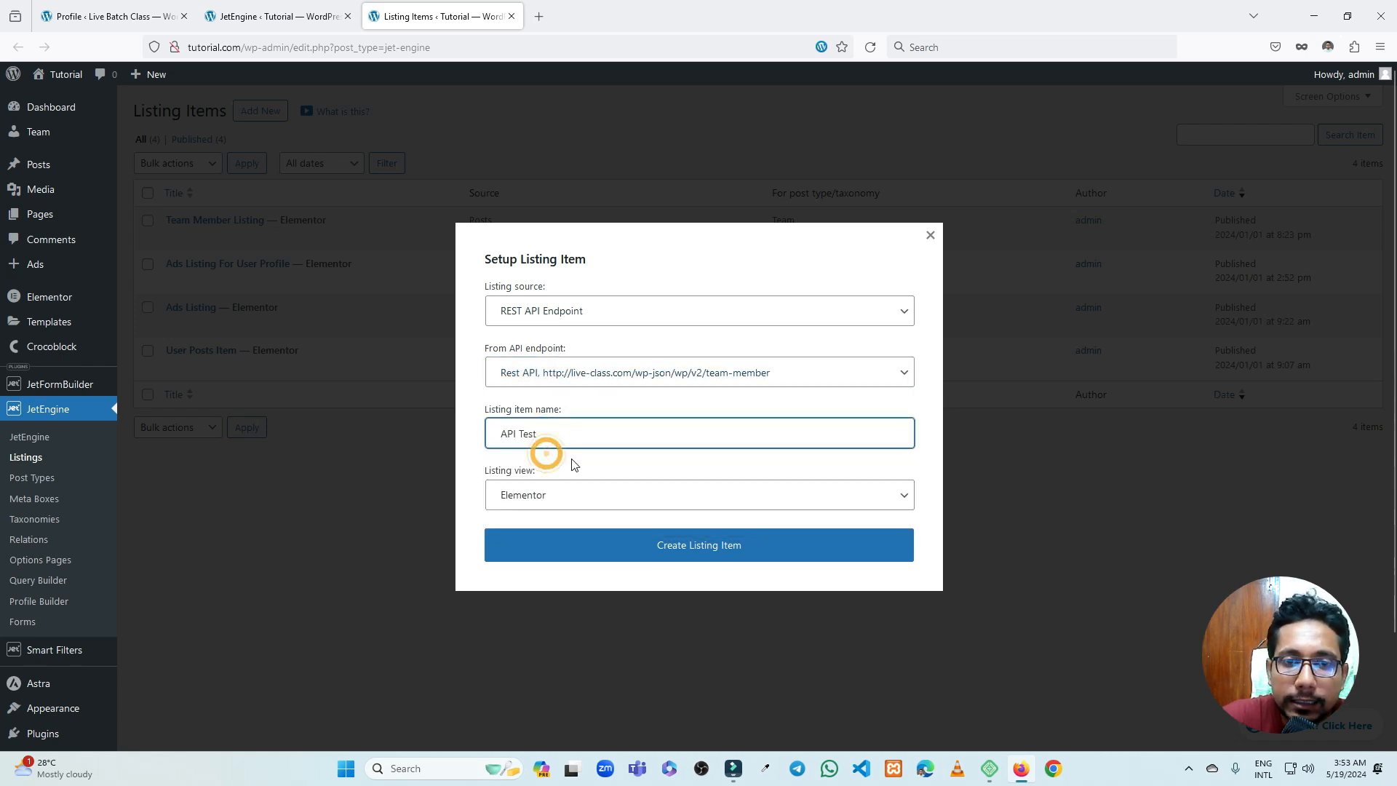
{"action": "left_click", "coordinate": [681, 551]}
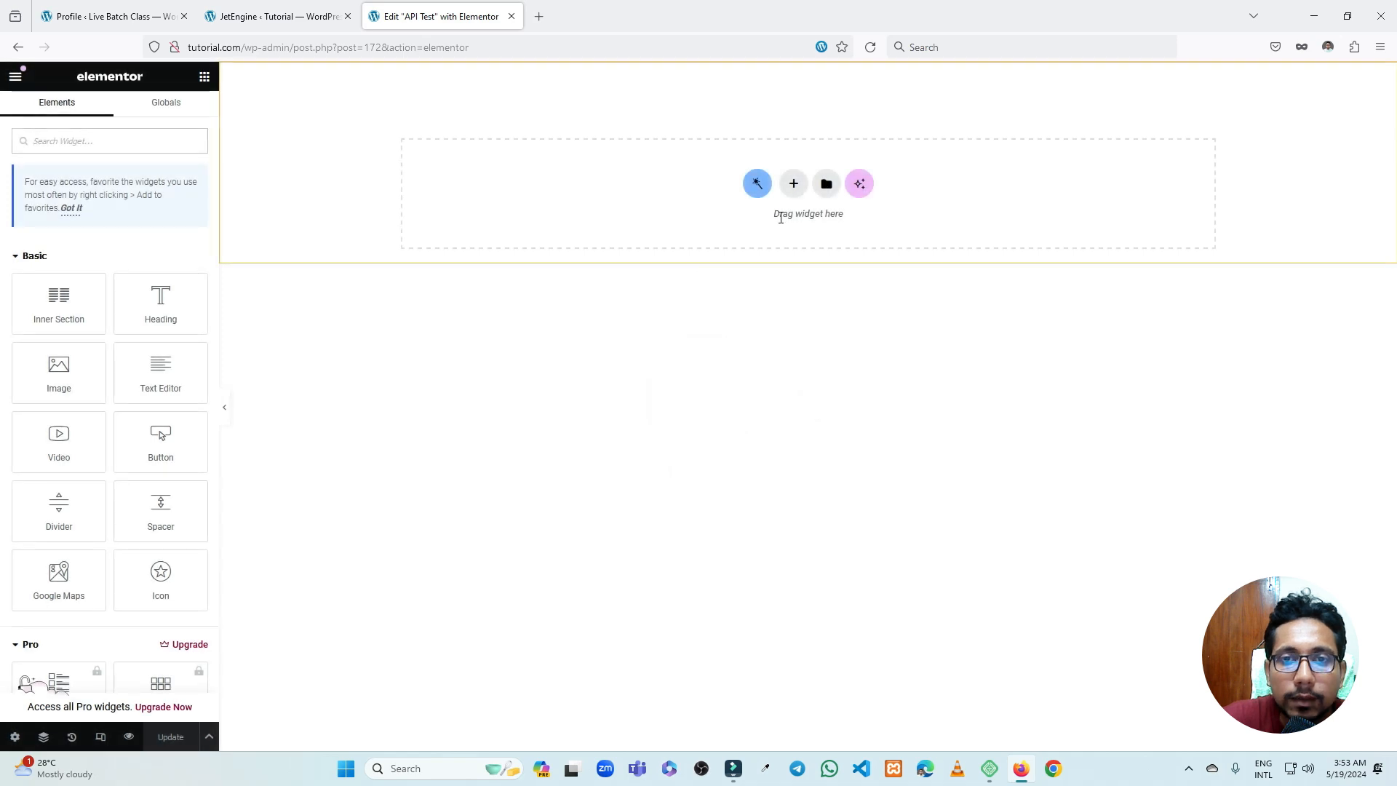
Add a single-column section to the listing template and place a Dynamic Field widget in it
{"action": "left_click", "coordinate": [794, 191]}
{"action": "left_click", "coordinate": [618, 222]}
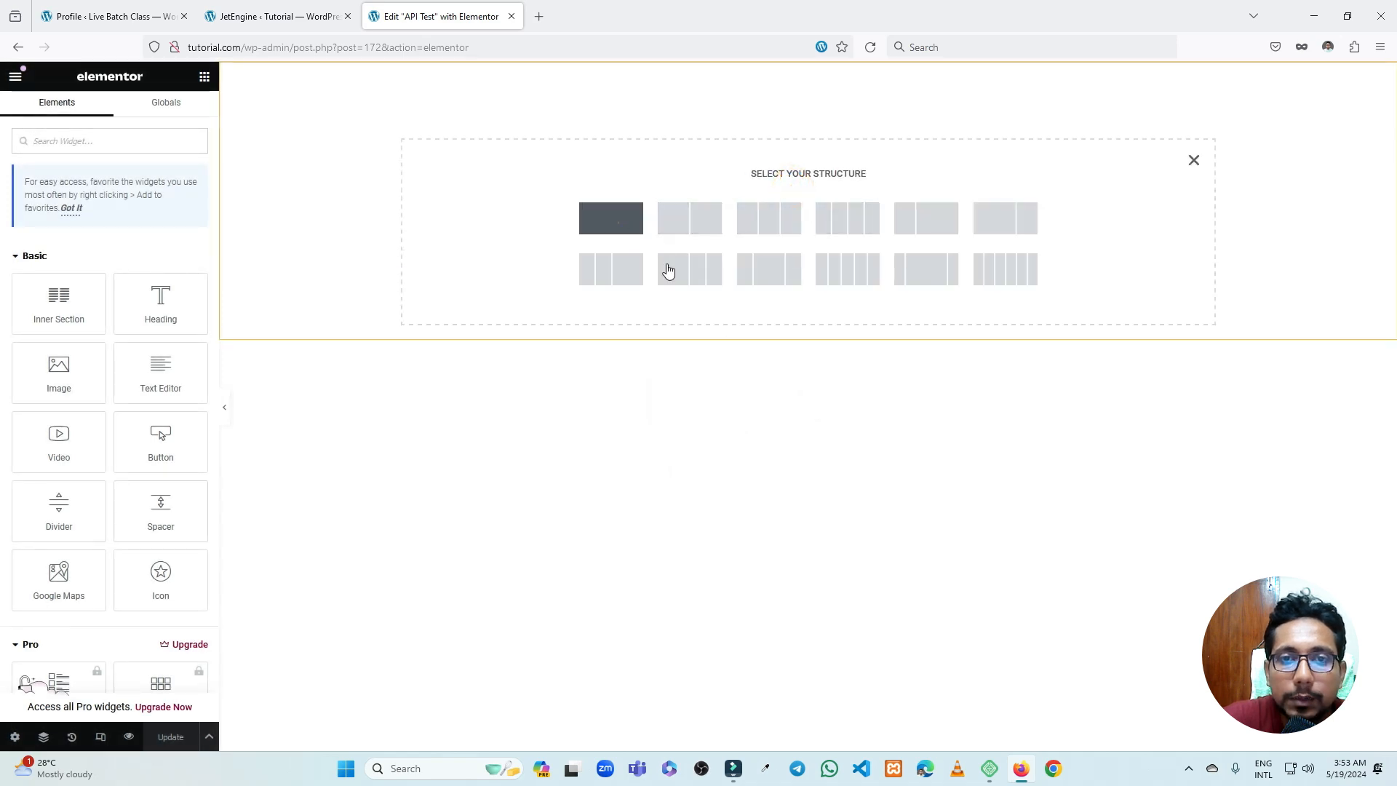
{"action": "left_click", "coordinate": [809, 87]}
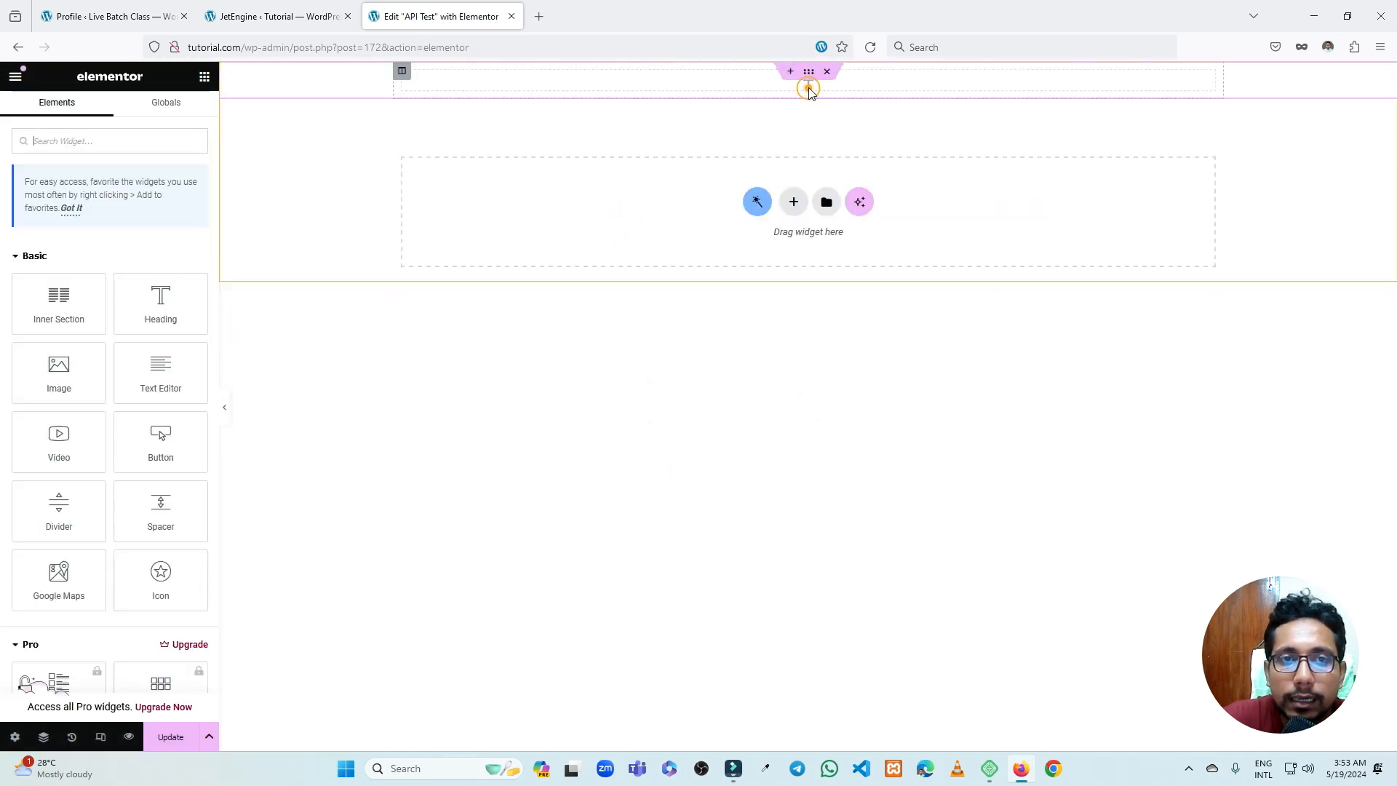
{"action": "left_click", "coordinate": [111, 143]}
{"action": "type", "text": "dy"}
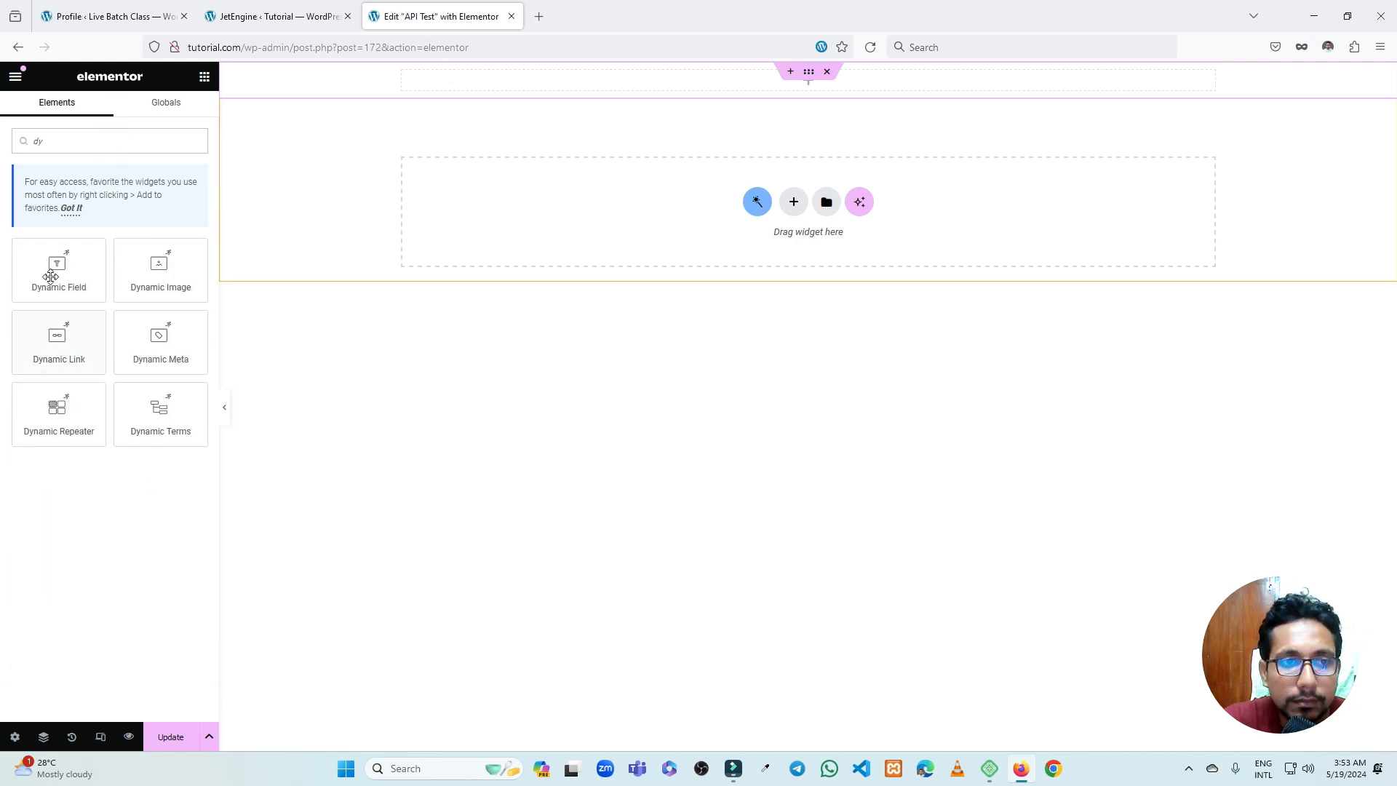
{"action": "left_click_drag", "start_coordinate": [50, 277], "coordinate": [849, 86]}
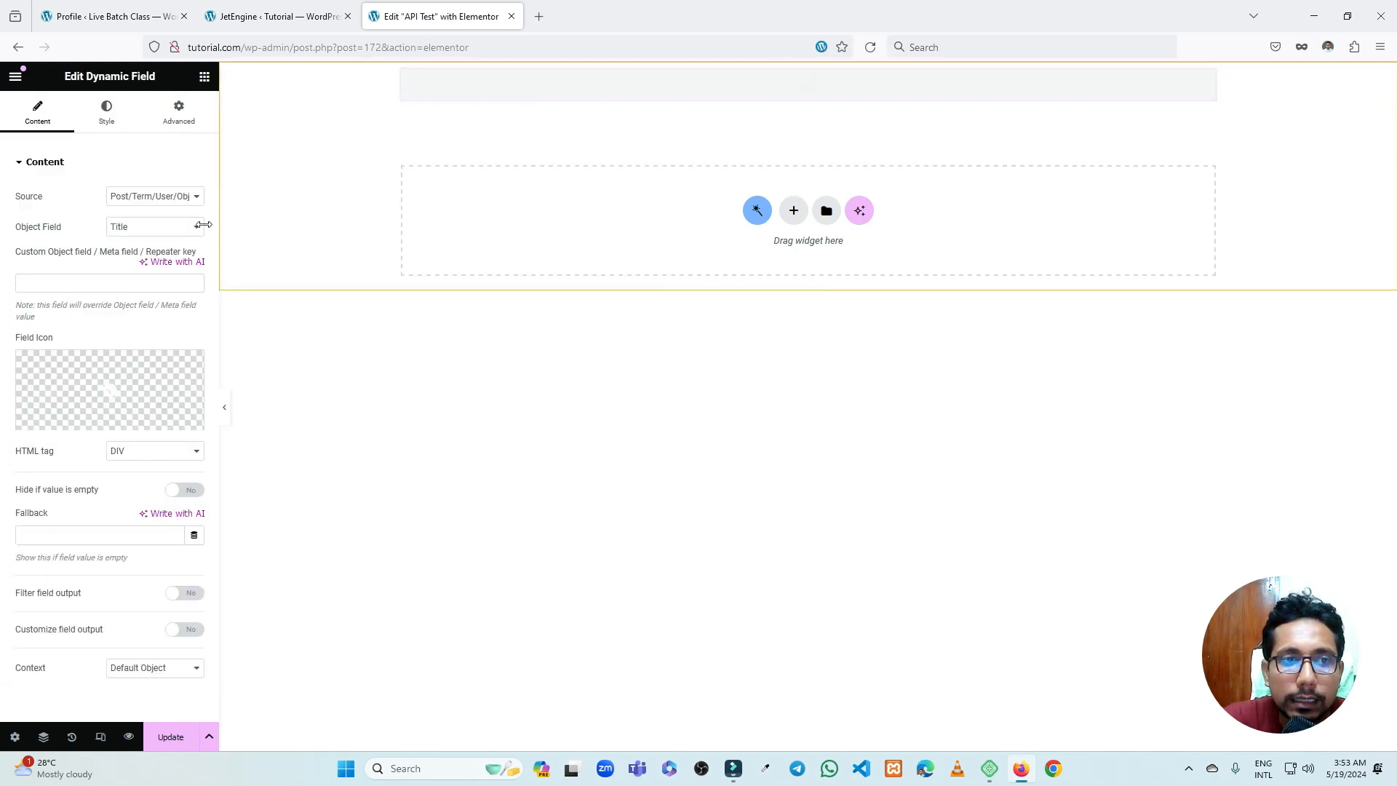
Set the Dynamic Field's Object Field to meta from the REST API: Rest API group
{"action": "left_click", "coordinate": [148, 227]}
{"action": "scroll", "coordinate": [160, 344], "scroll_direction": "down", "scroll_amount": 10}
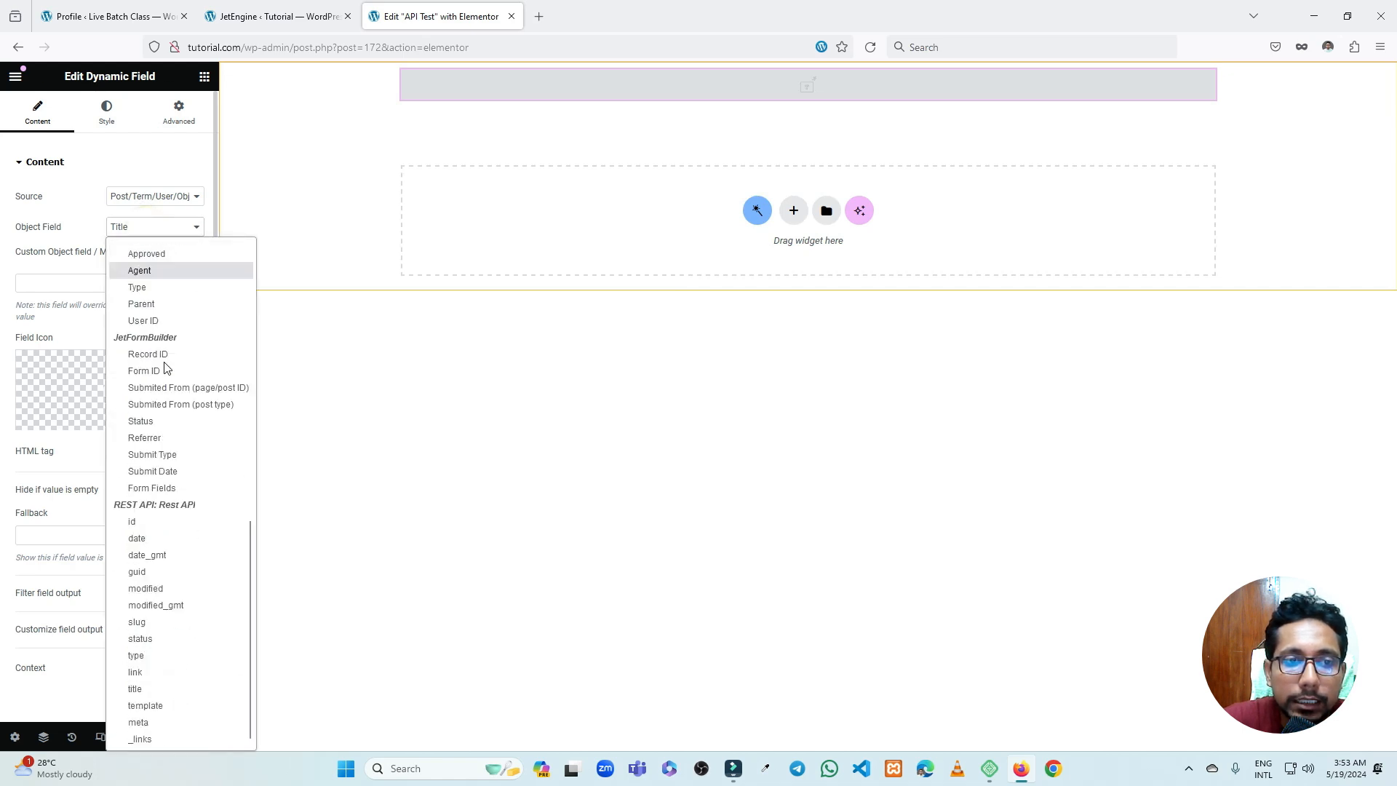
{"action": "scroll", "coordinate": [160, 408], "scroll_direction": "up", "scroll_amount": 1}
{"action": "scroll", "coordinate": [167, 448], "scroll_direction": "down", "scroll_amount": 1}
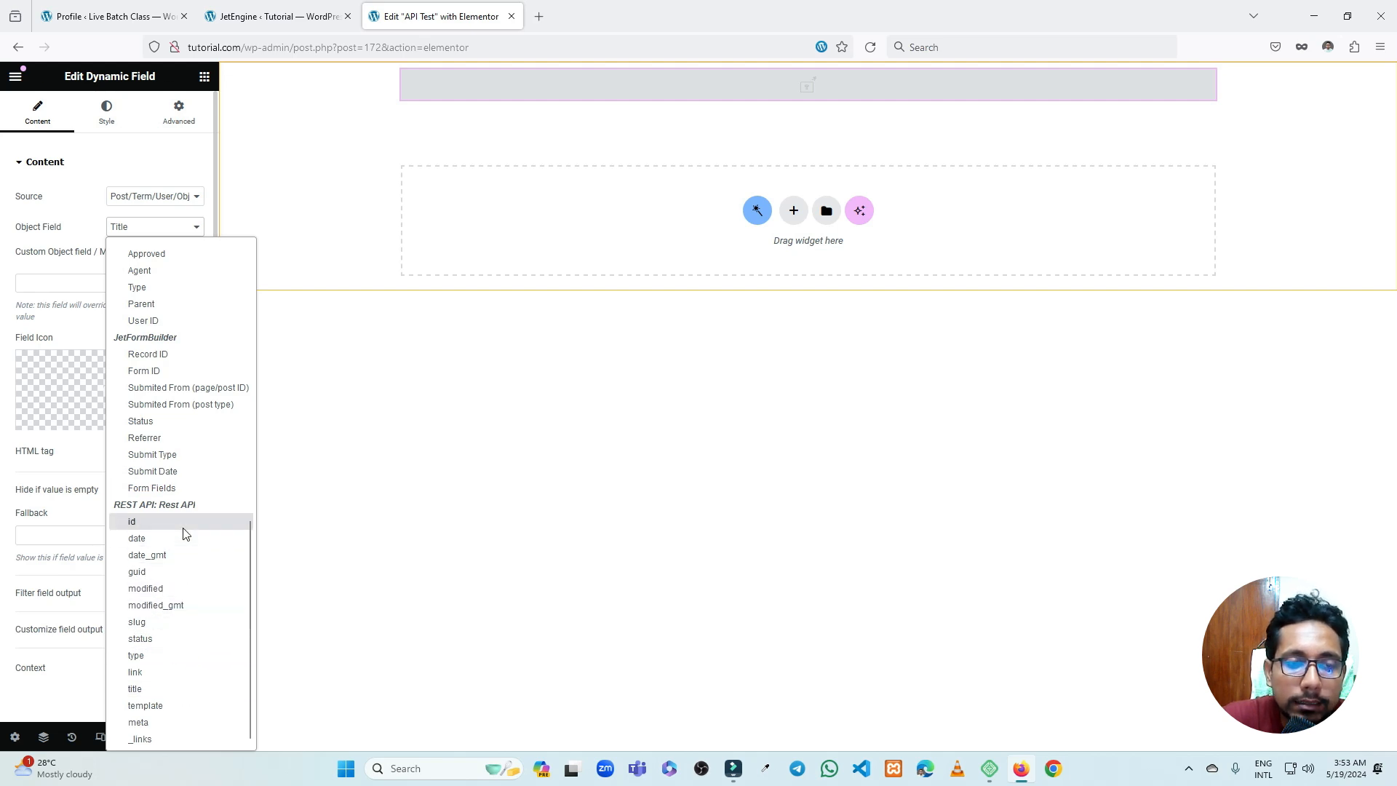
{"action": "left_click", "coordinate": [140, 722]}
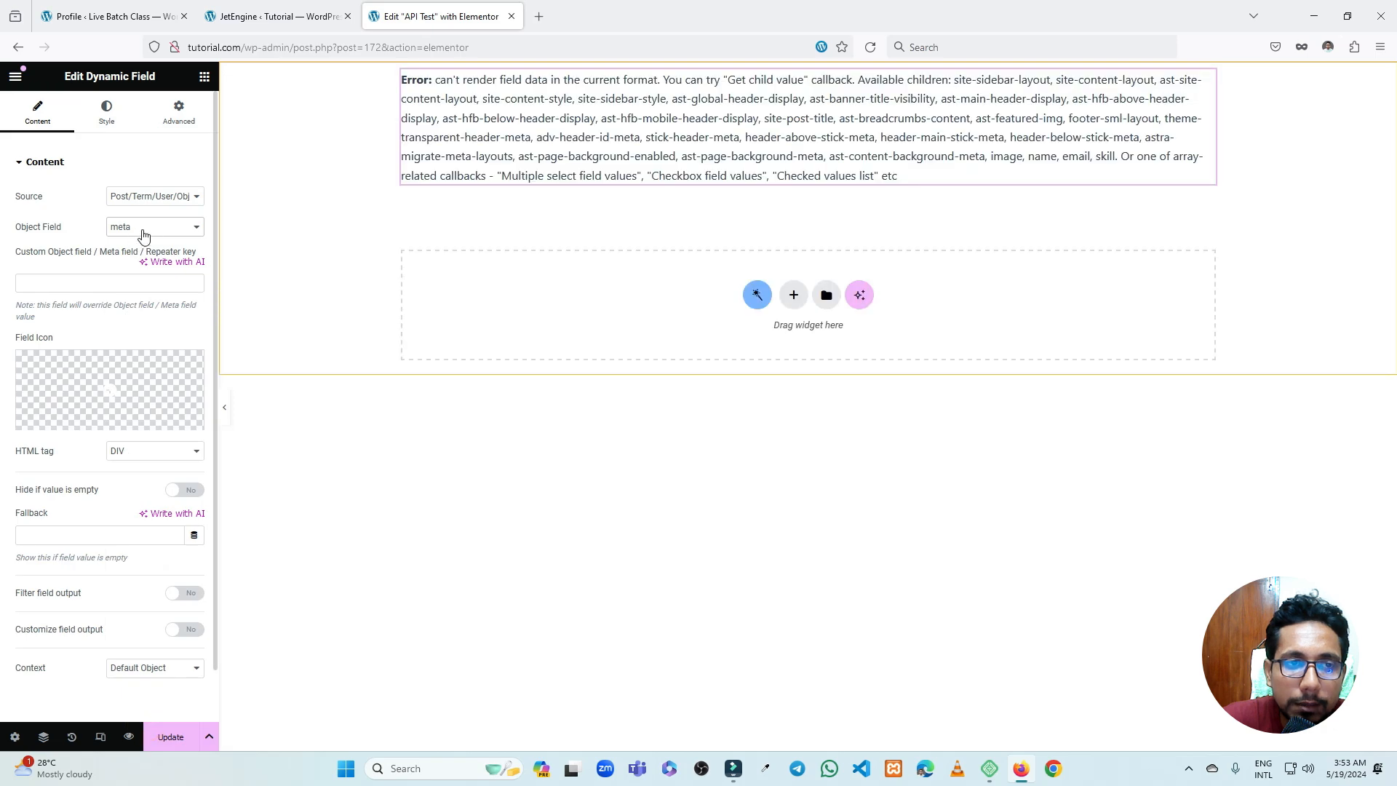
Enable Filter field output with the Get child element from object/array callback and enter / as the child item name
{"action": "scroll", "coordinate": [142, 235], "scroll_direction": "down", "scroll_amount": 2}
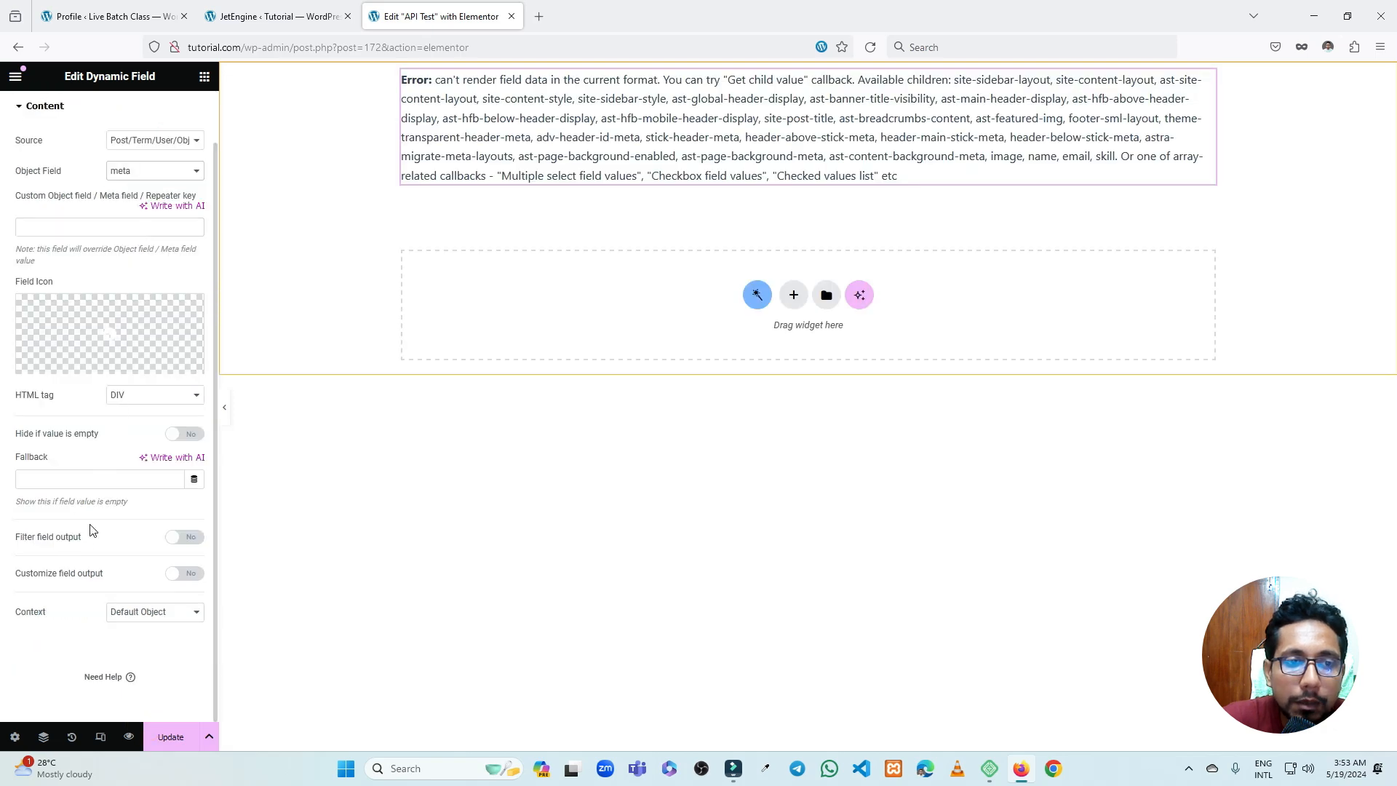
{"action": "left_click", "coordinate": [185, 536]}
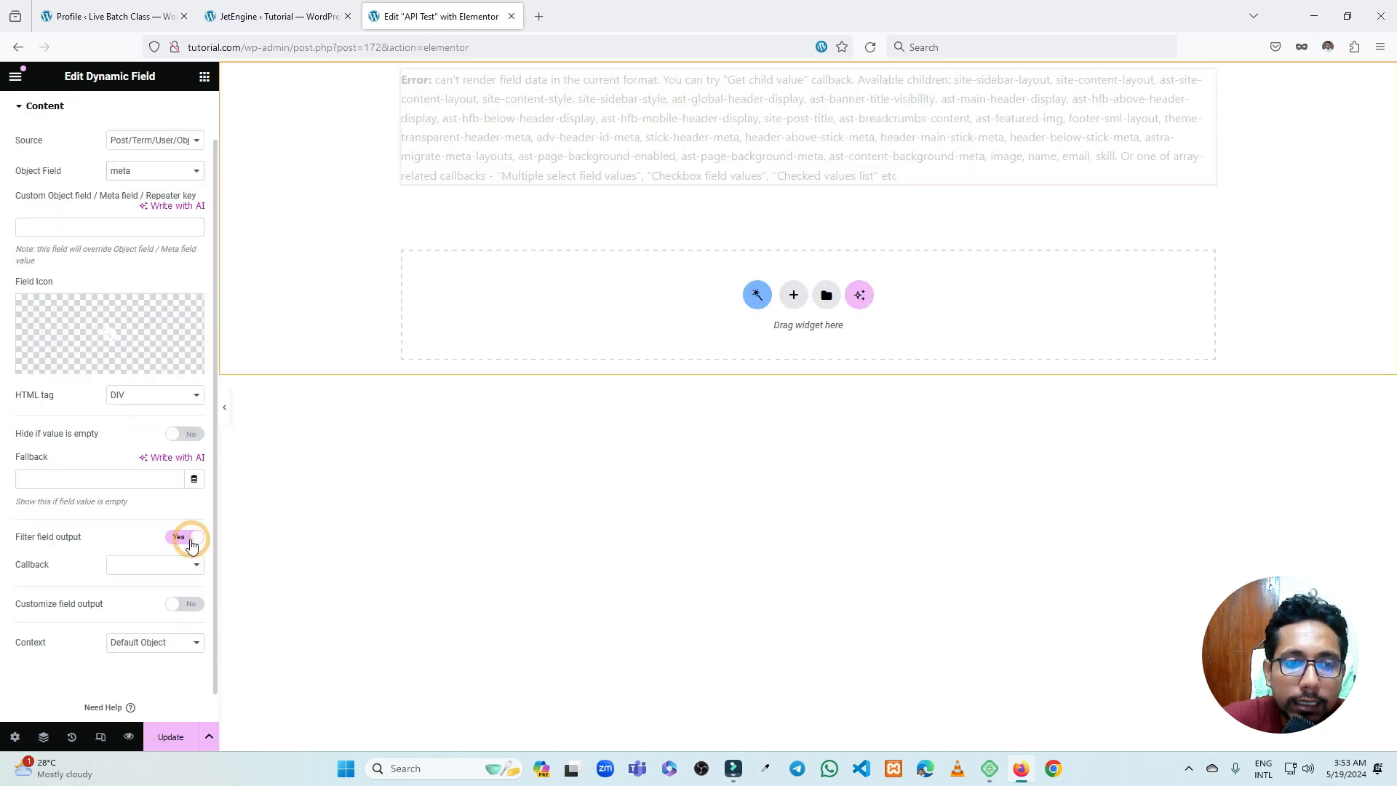
{"action": "left_click", "coordinate": [123, 568]}
{"action": "scroll", "coordinate": [219, 346], "scroll_direction": "down", "scroll_amount": 2}
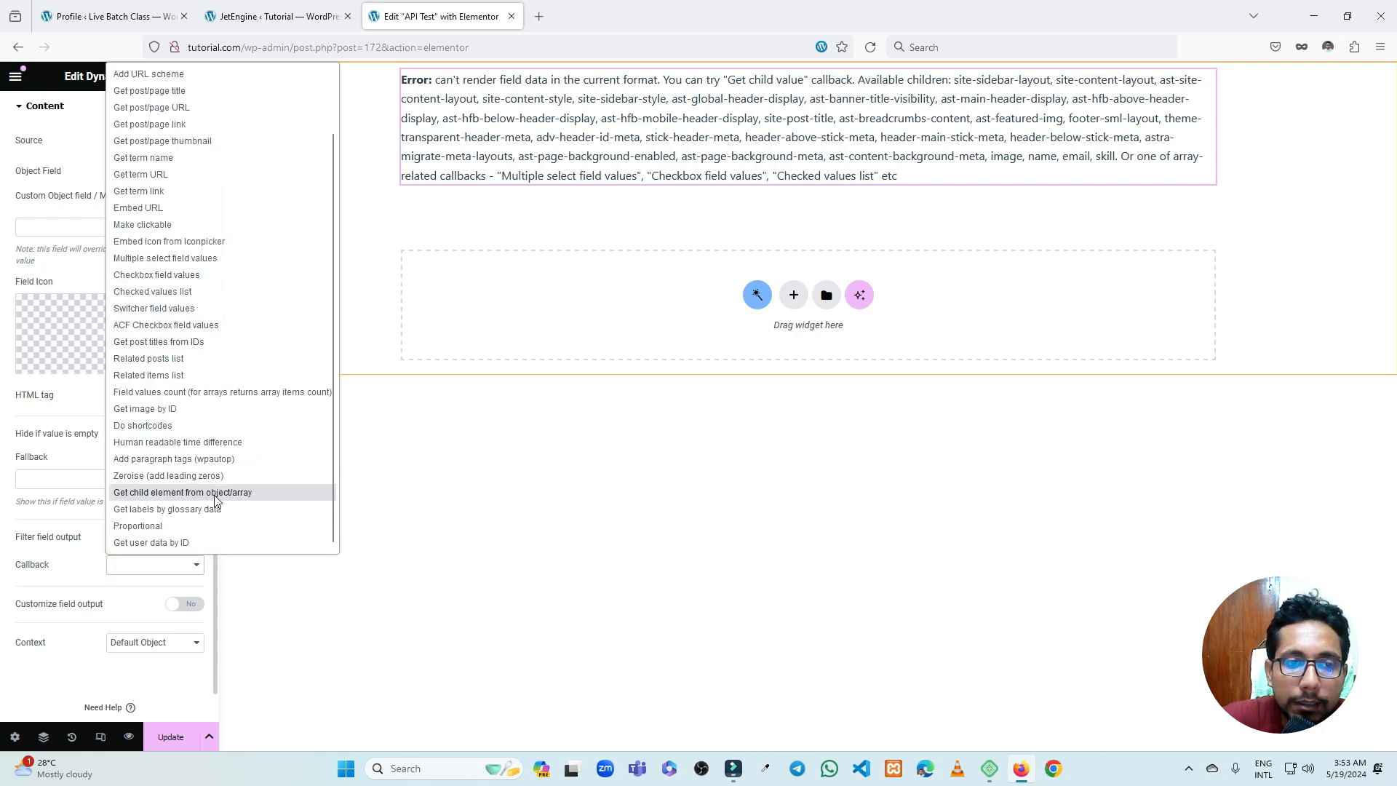
{"action": "left_click", "coordinate": [243, 495]}
{"action": "scroll", "coordinate": [139, 502], "scroll_direction": "down", "scroll_amount": 2}
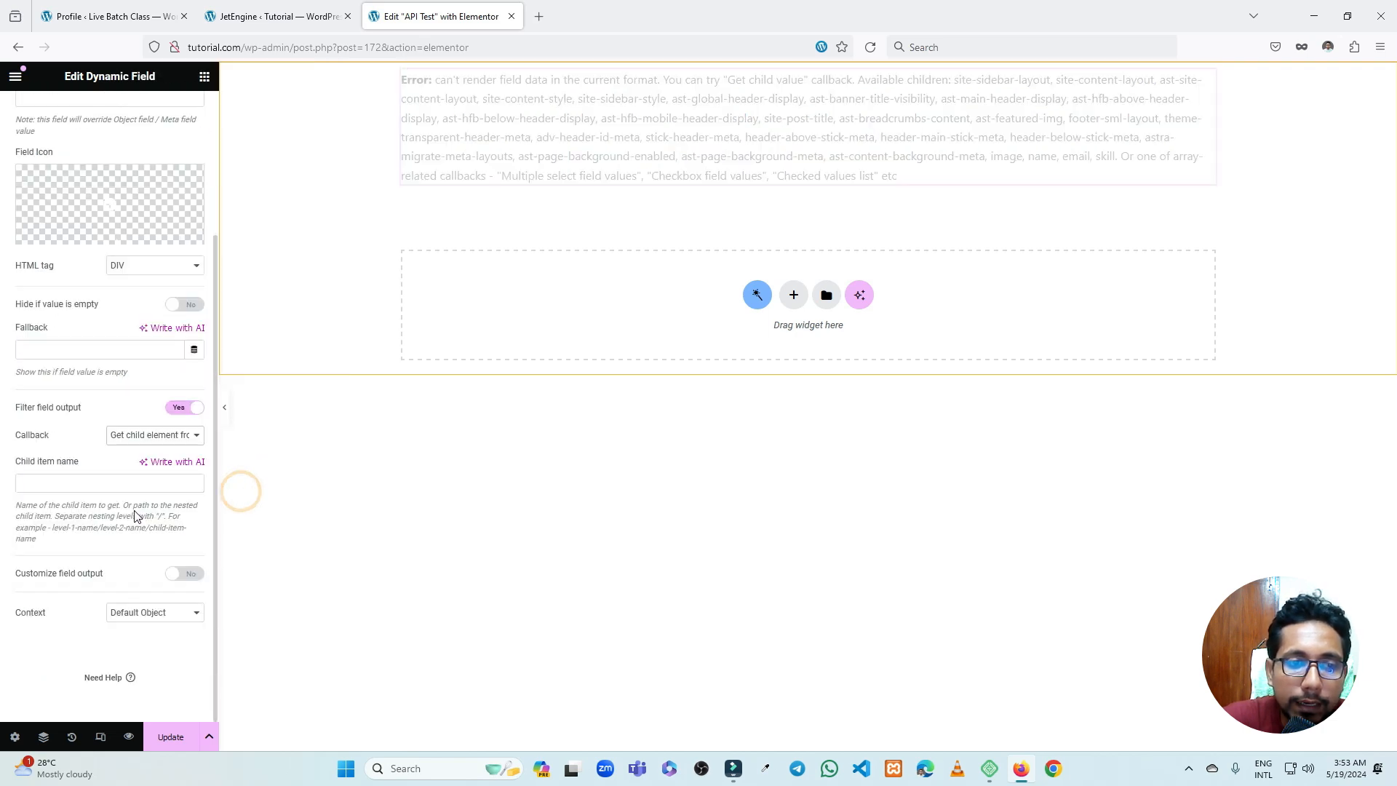
{"action": "left_click", "coordinate": [72, 486]}
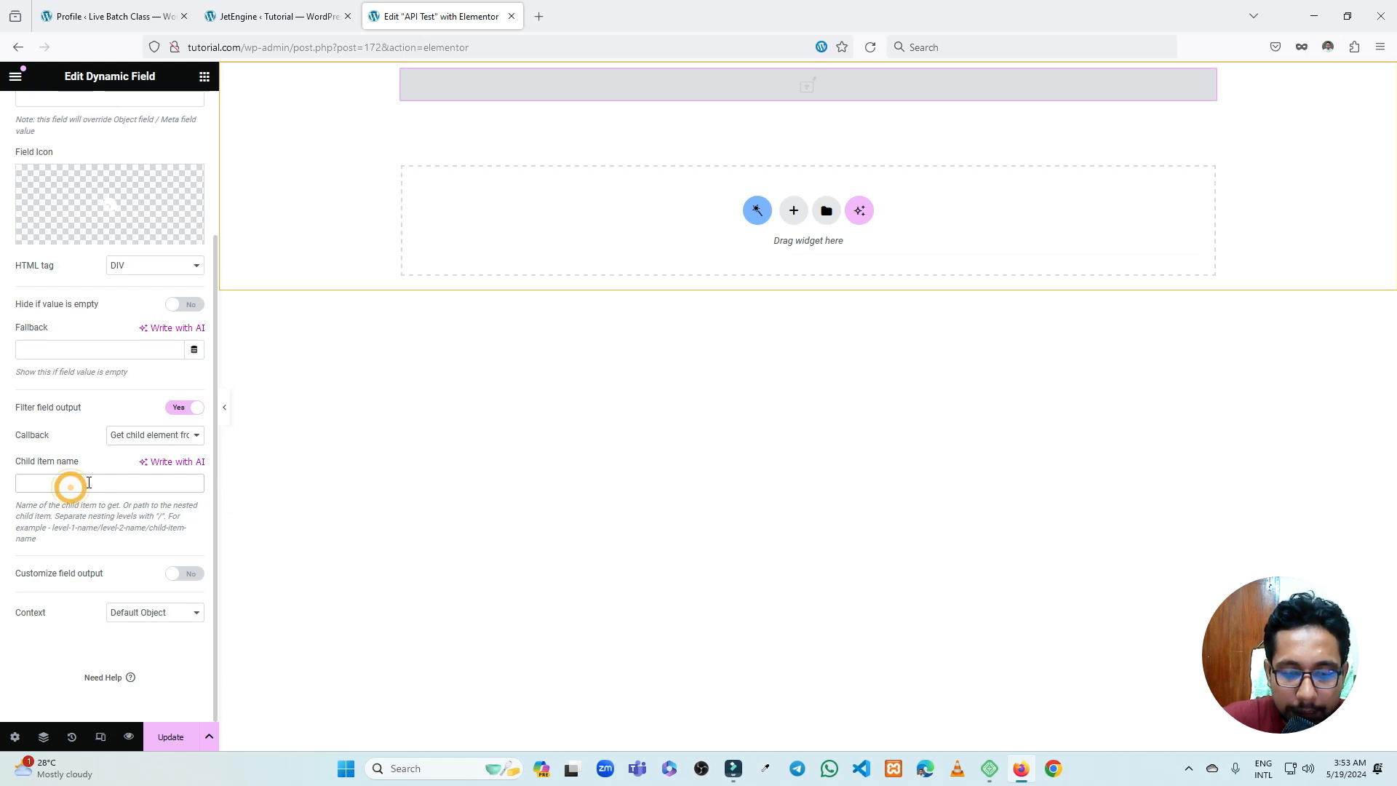
{"action": "type", "text": "/"}
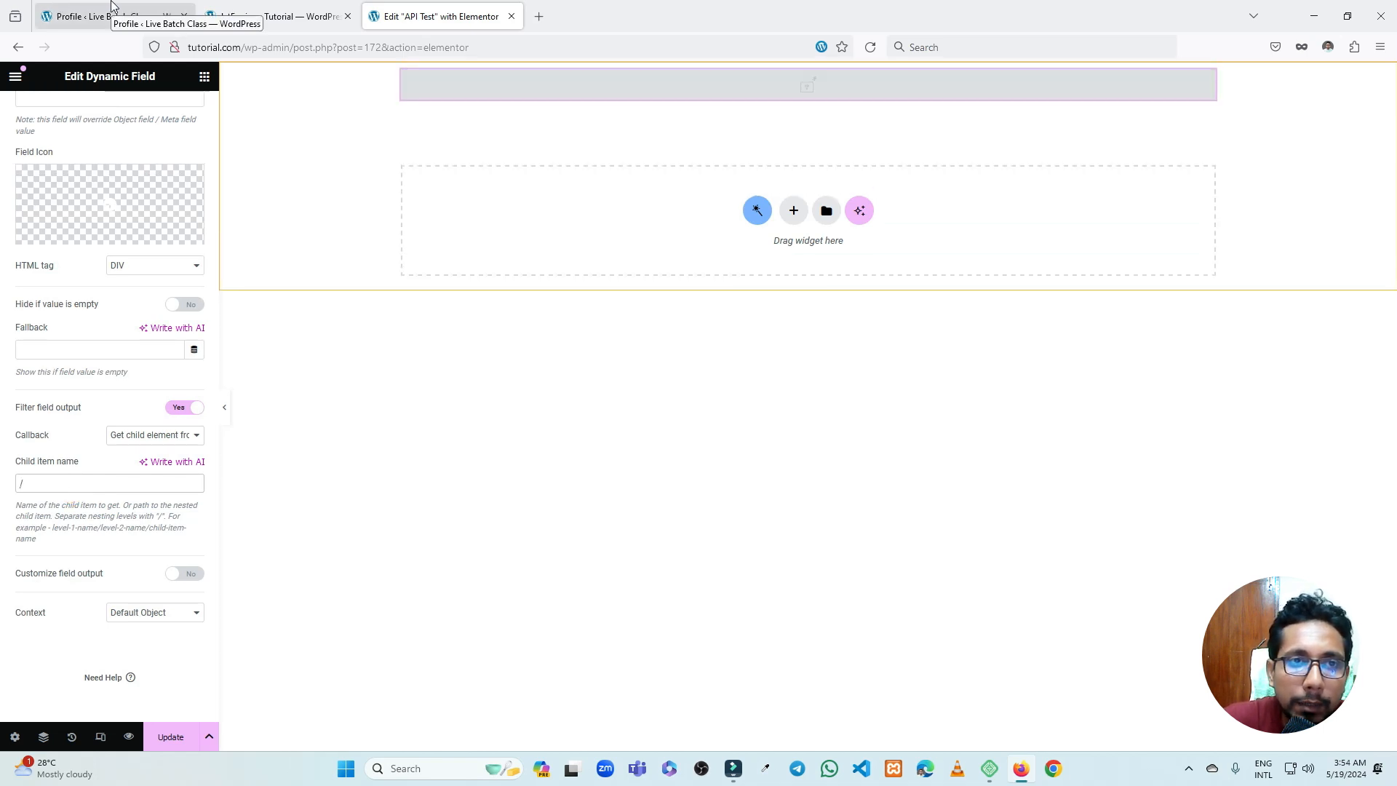
Open the existing Team Member post on the Live Batch Class site and copy the Image meta field's name, image
{"action": "left_click", "coordinate": [112, 6]}
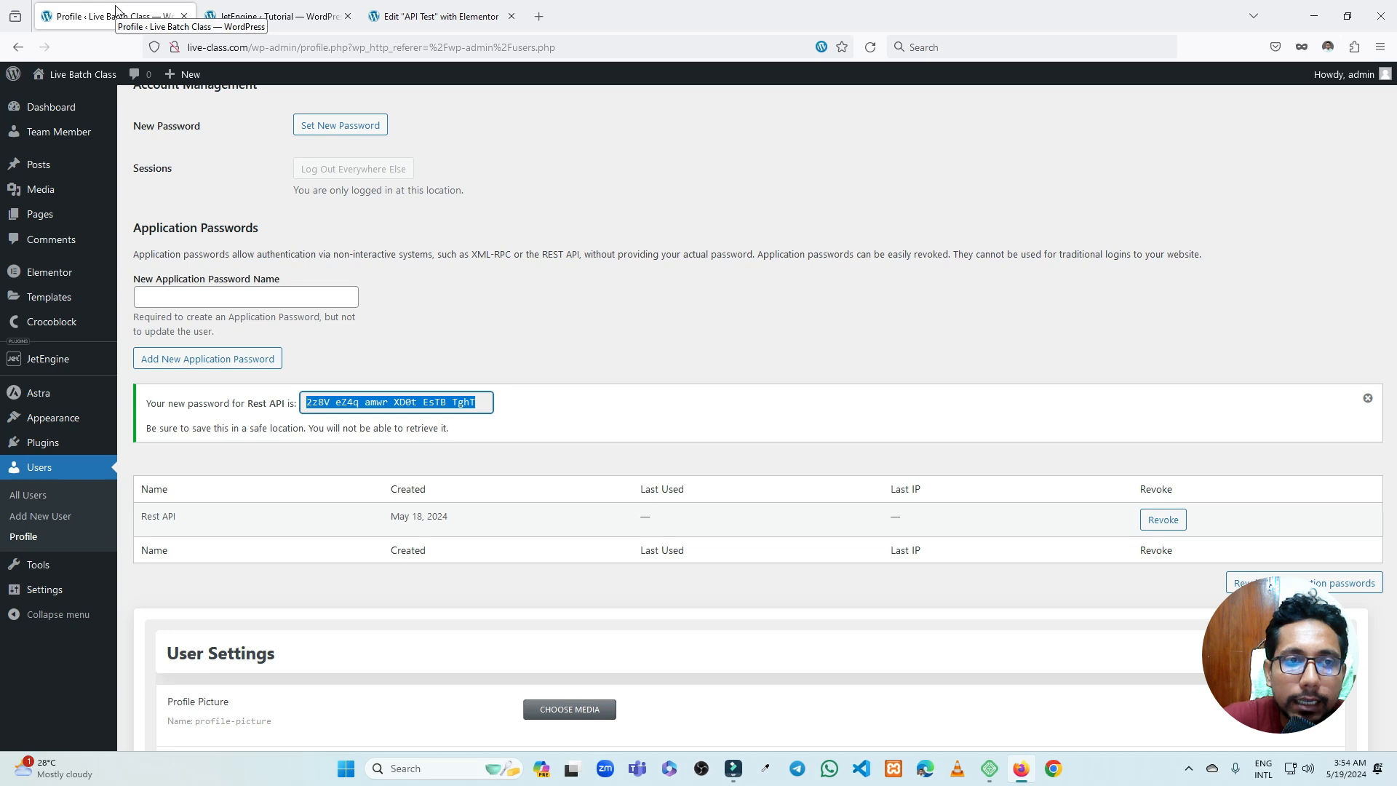
{"action": "left_click", "coordinate": [59, 132]}
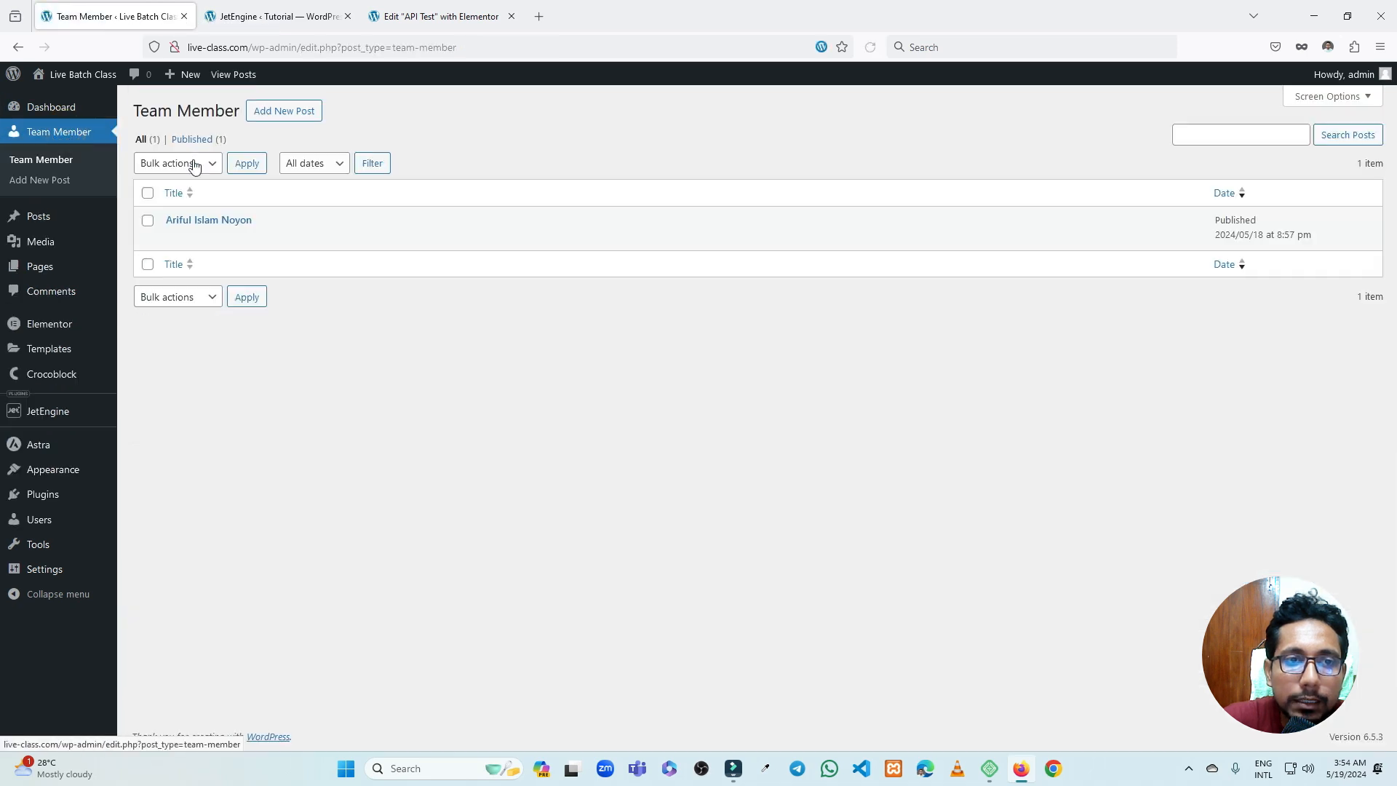
{"action": "left_click", "coordinate": [173, 234]}
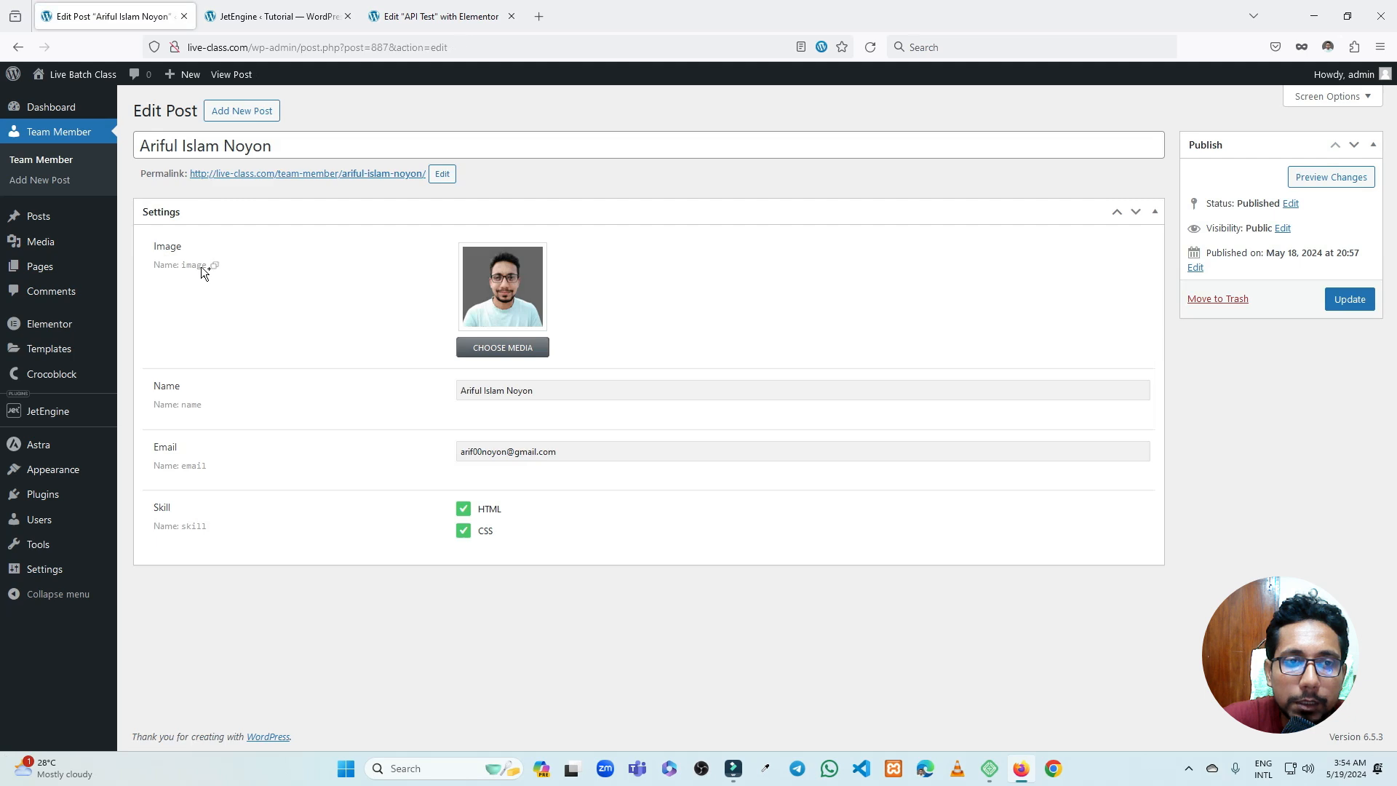
{"action": "right_click", "coordinate": [201, 267]}
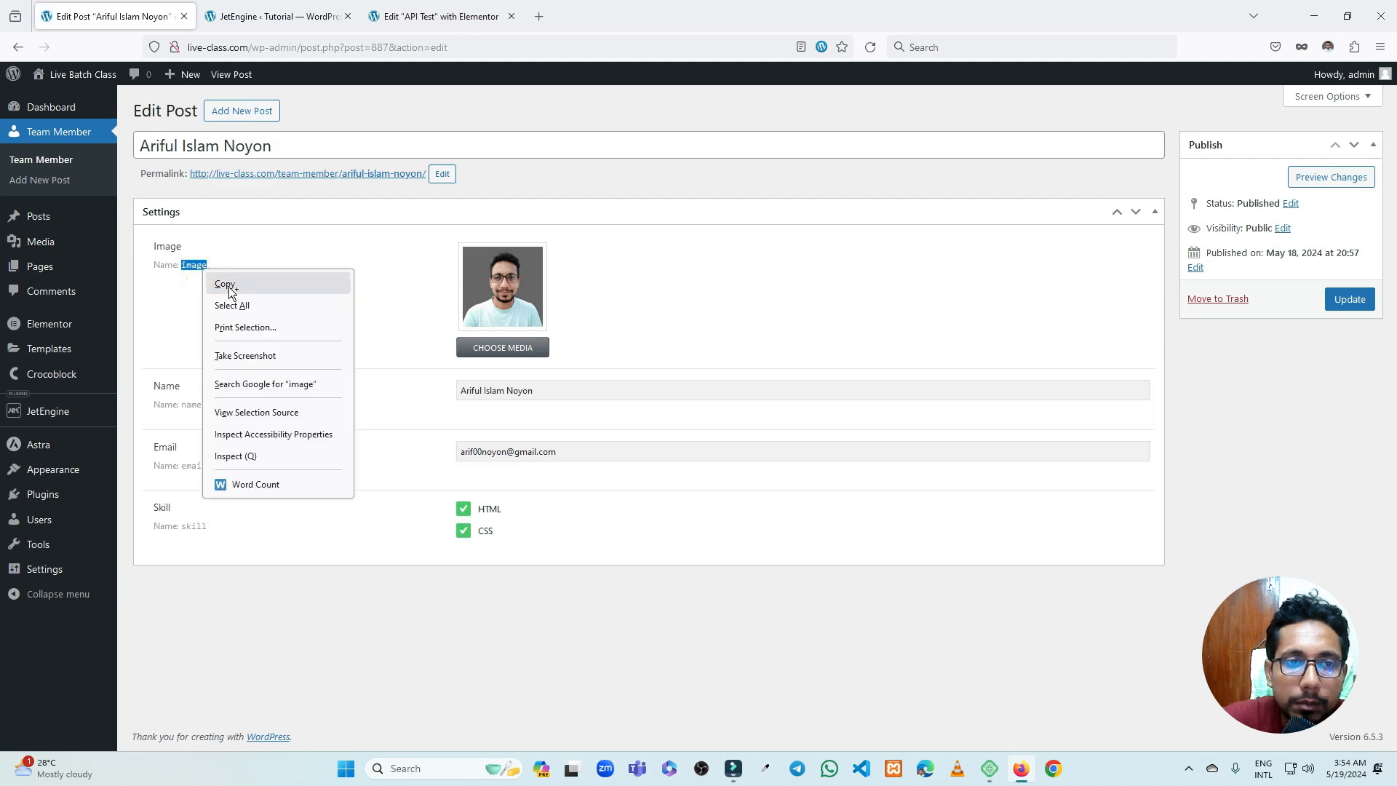
{"action": "left_click", "coordinate": [225, 281]}
Return to the API Test listing template and set the Dynamic Field's child item name to /image
{"action": "left_click", "coordinate": [293, 5]}
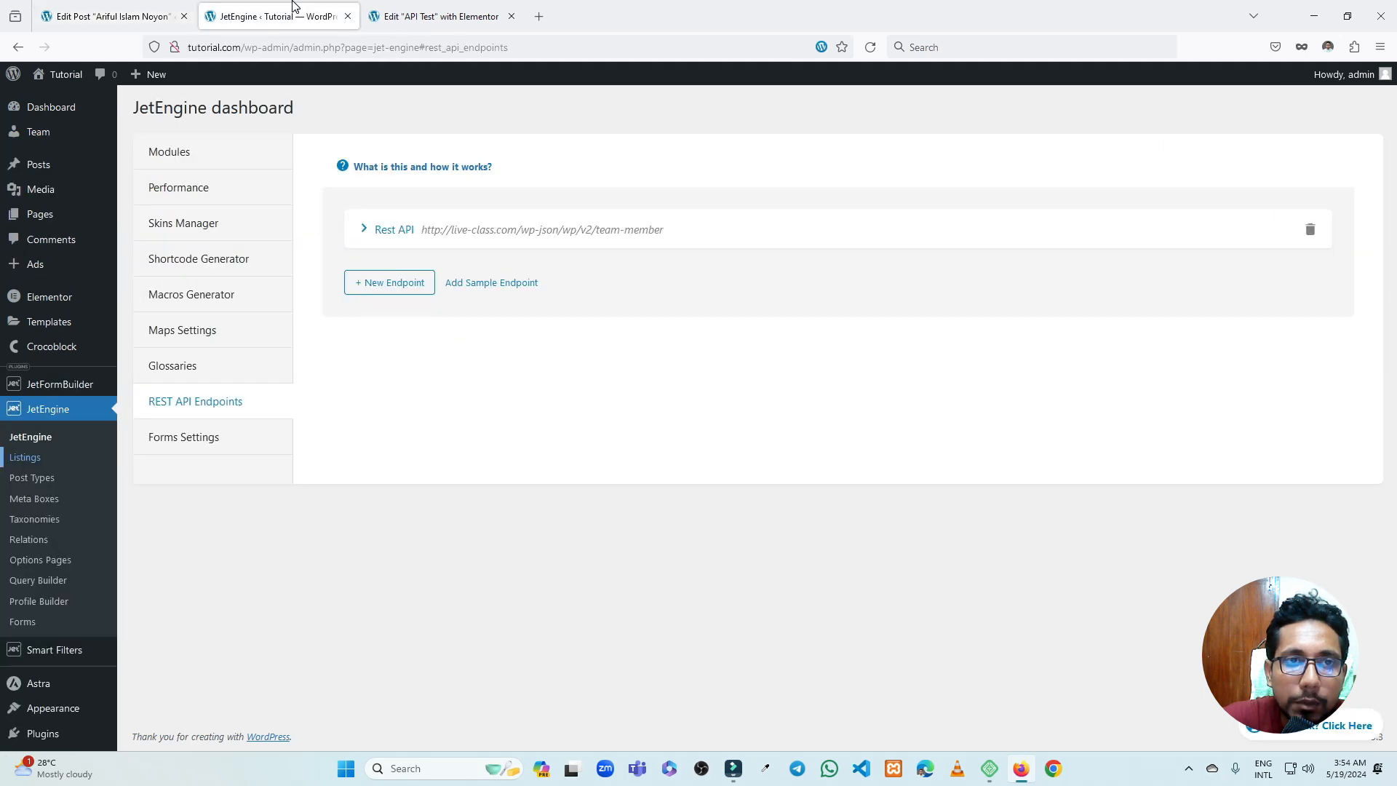
{"action": "left_click", "coordinate": [457, 5]}
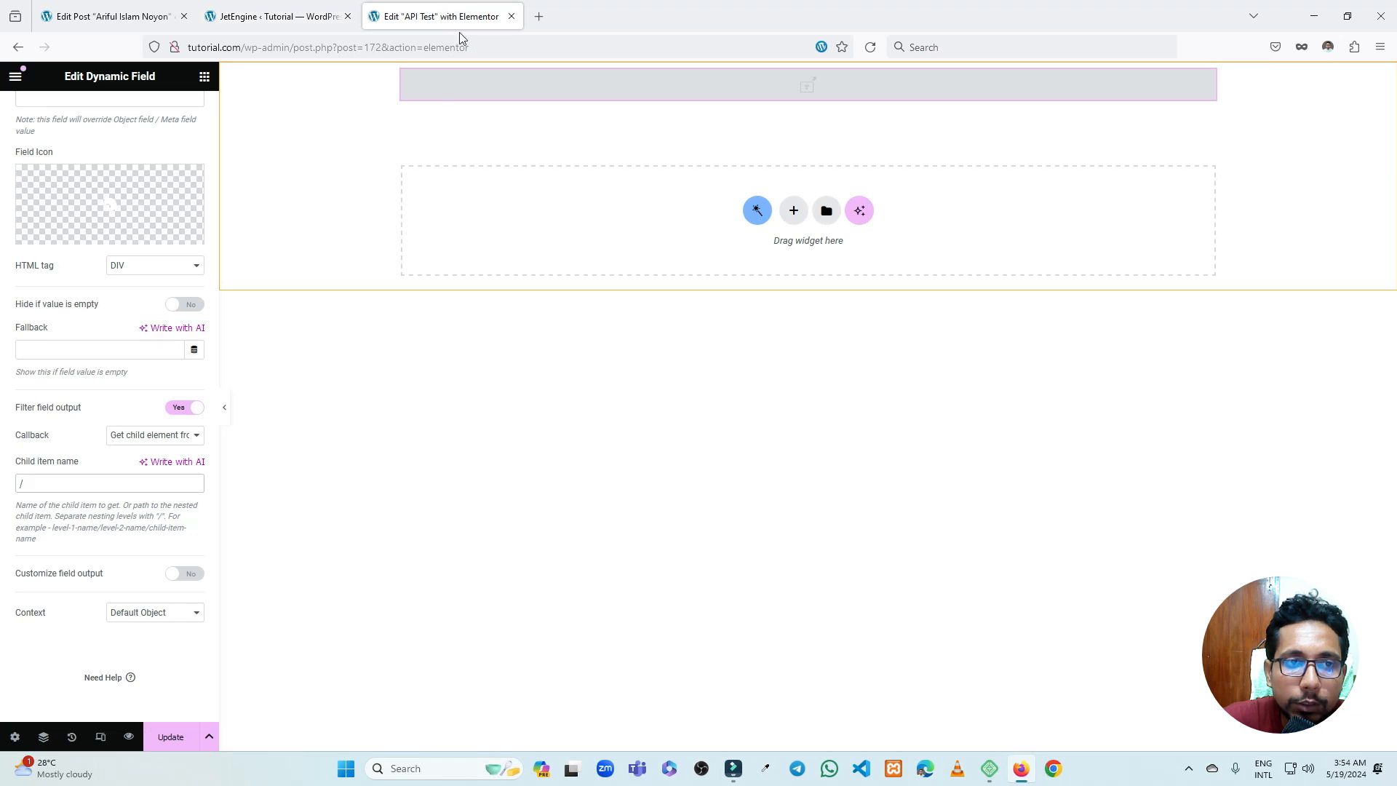
{"action": "left_click", "coordinate": [49, 479]}
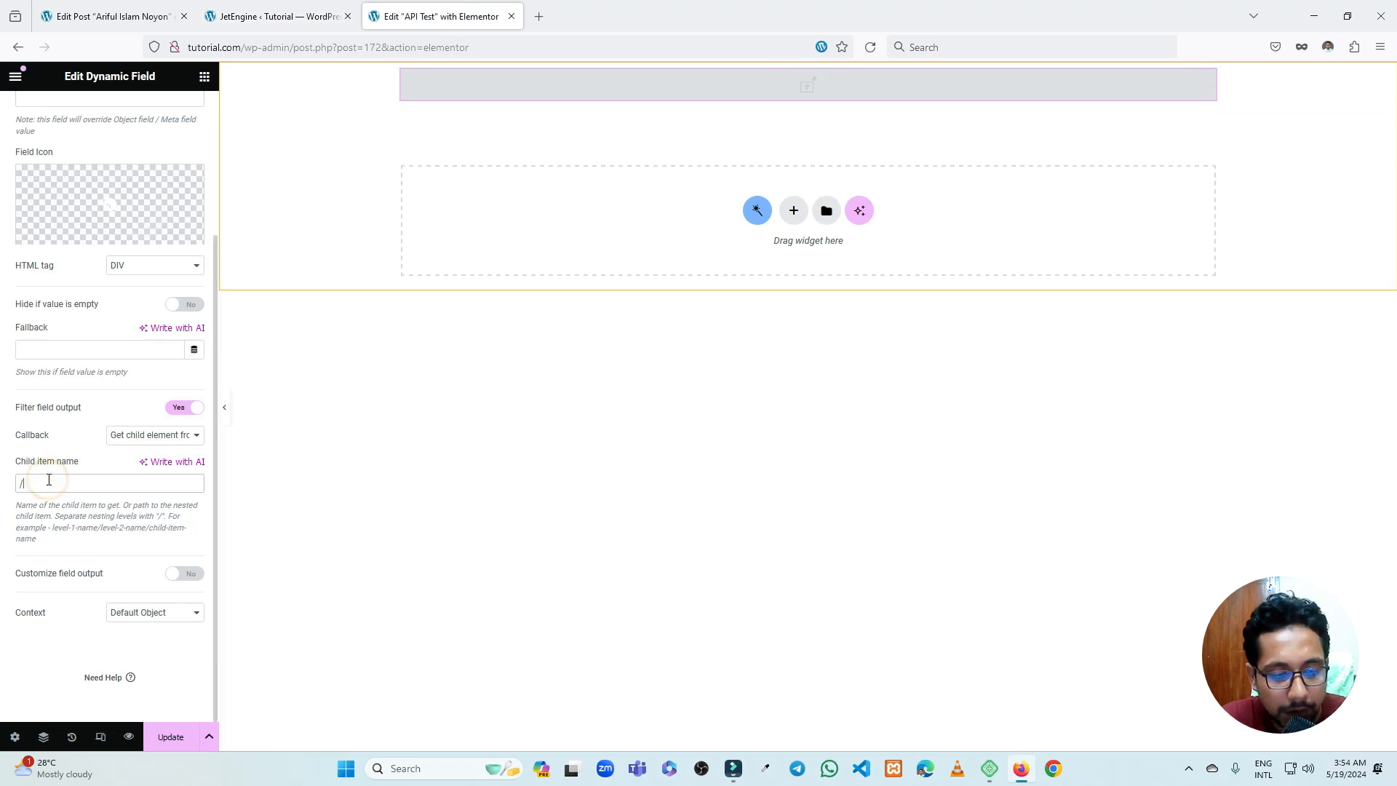
{"action": "type", "text": "image"}
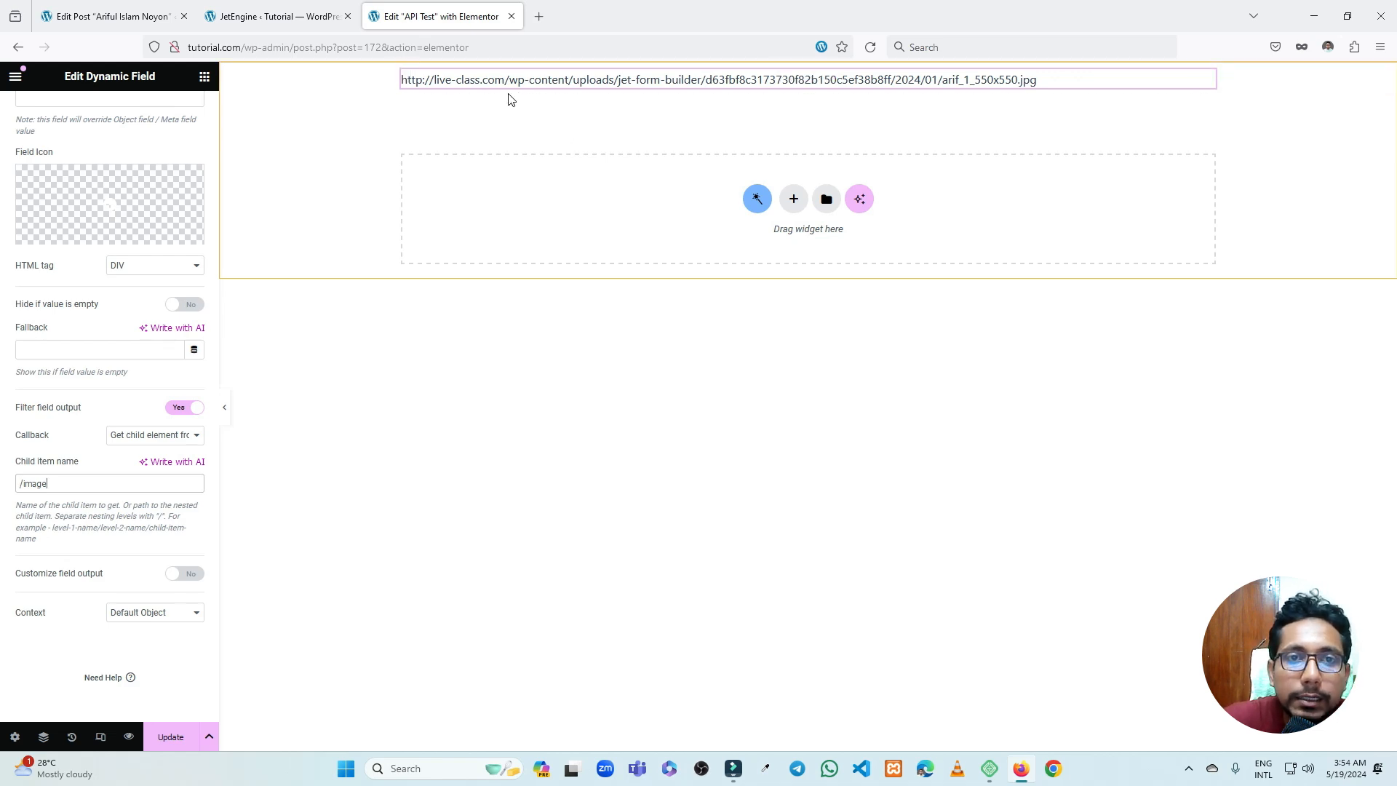
Check the Image meta field's Value format options in the Team Member post type on the Live Batch Class site
{"action": "left_click", "coordinate": [93, 6]}
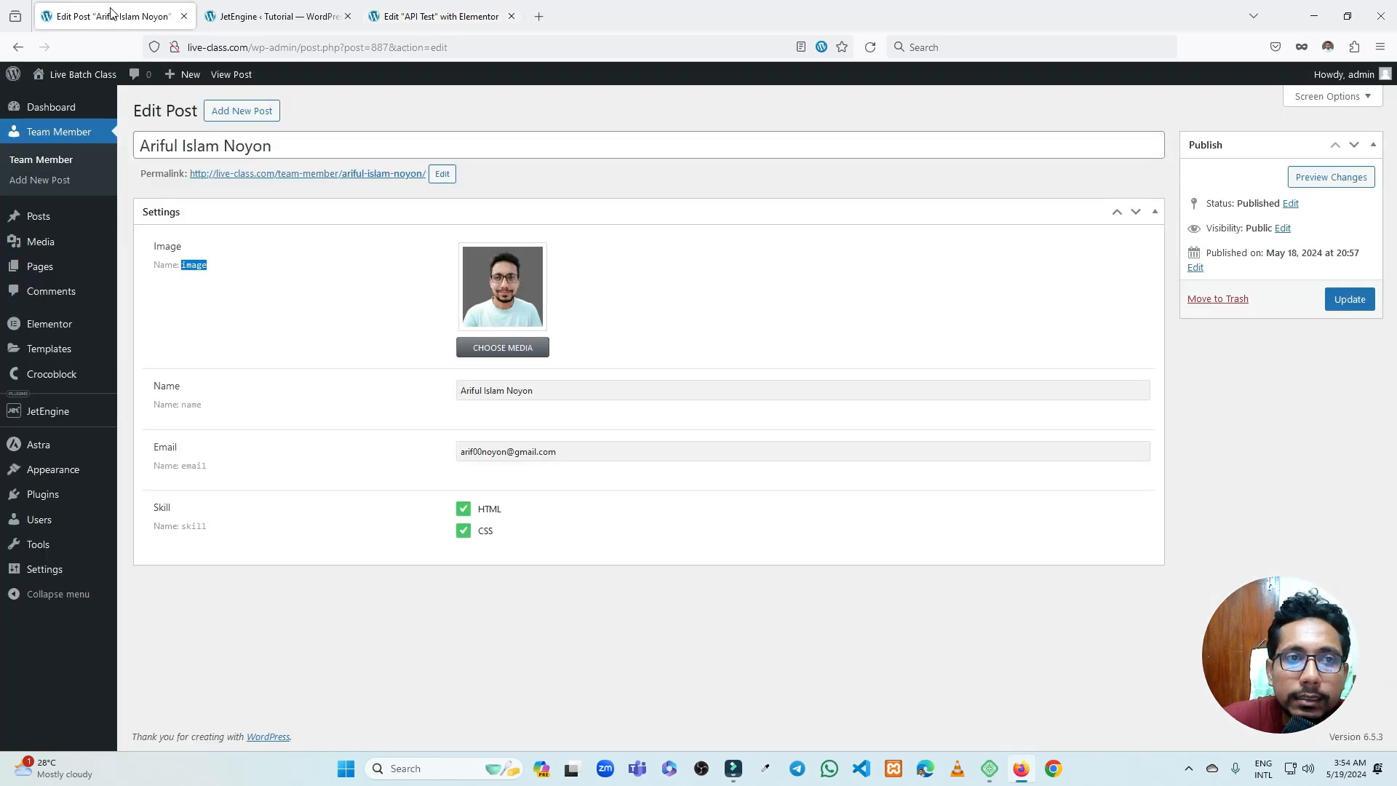
{"action": "mouse_move", "coordinate": [91, 417]}
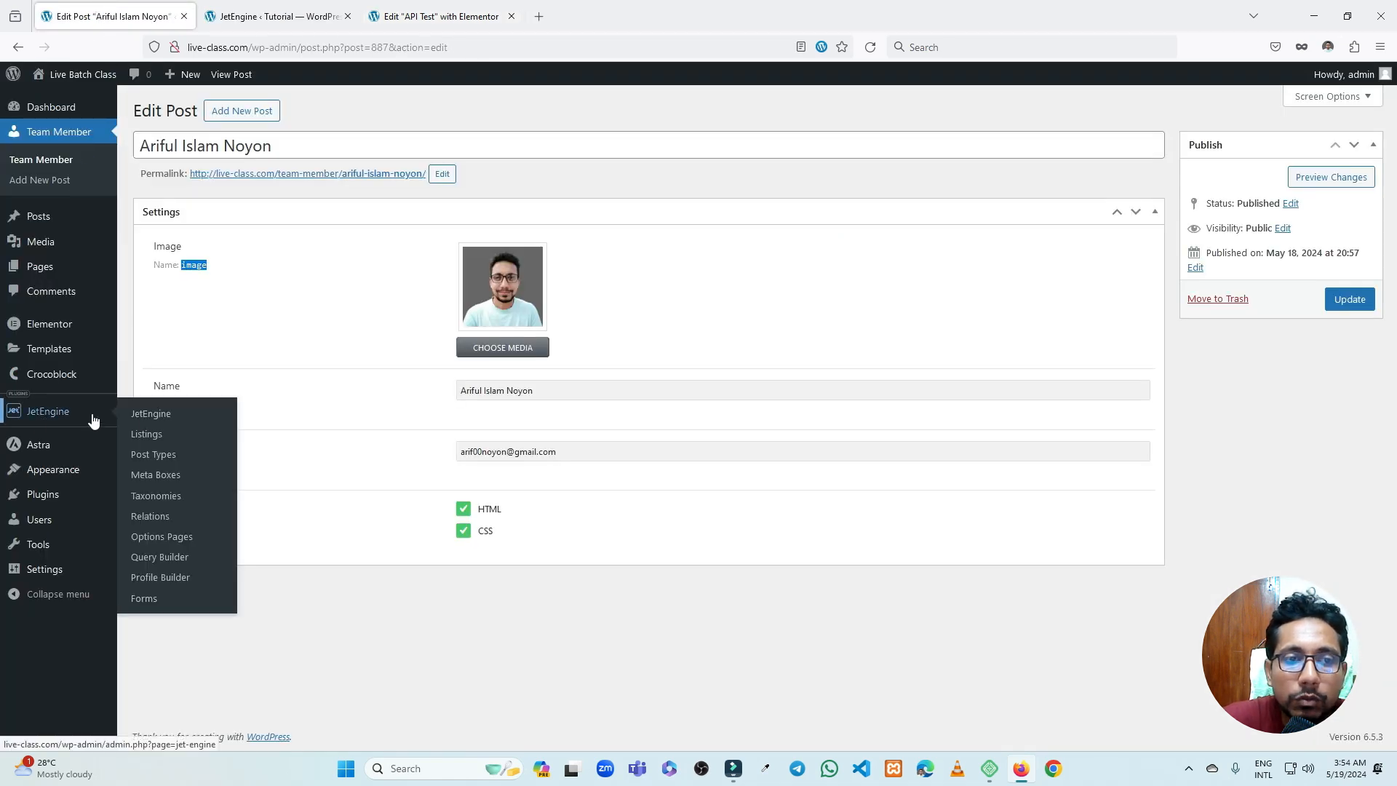
{"action": "left_click", "coordinate": [157, 455]}
{"action": "left_click", "coordinate": [202, 193]}
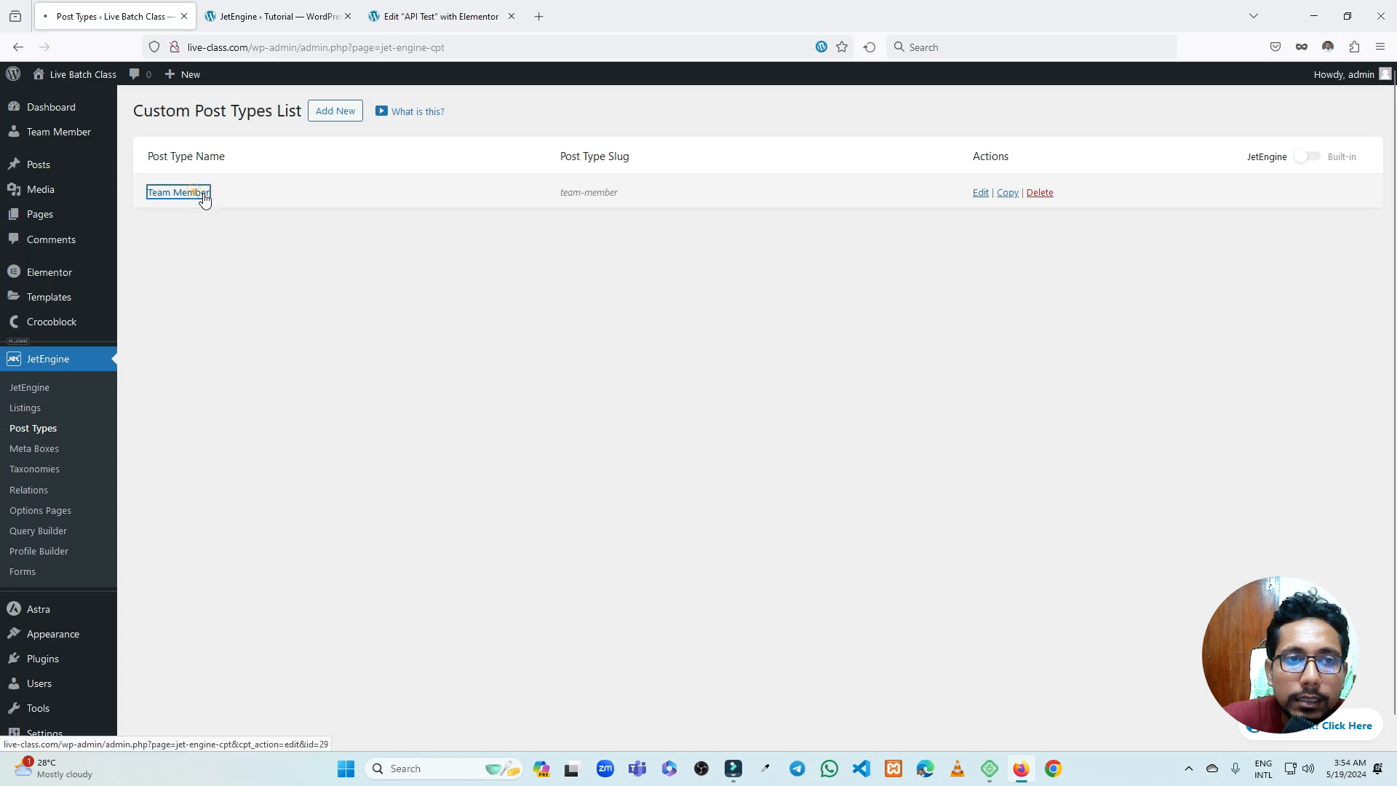
{"action": "scroll", "coordinate": [227, 444], "scroll_direction": "down", "scroll_amount": 4}
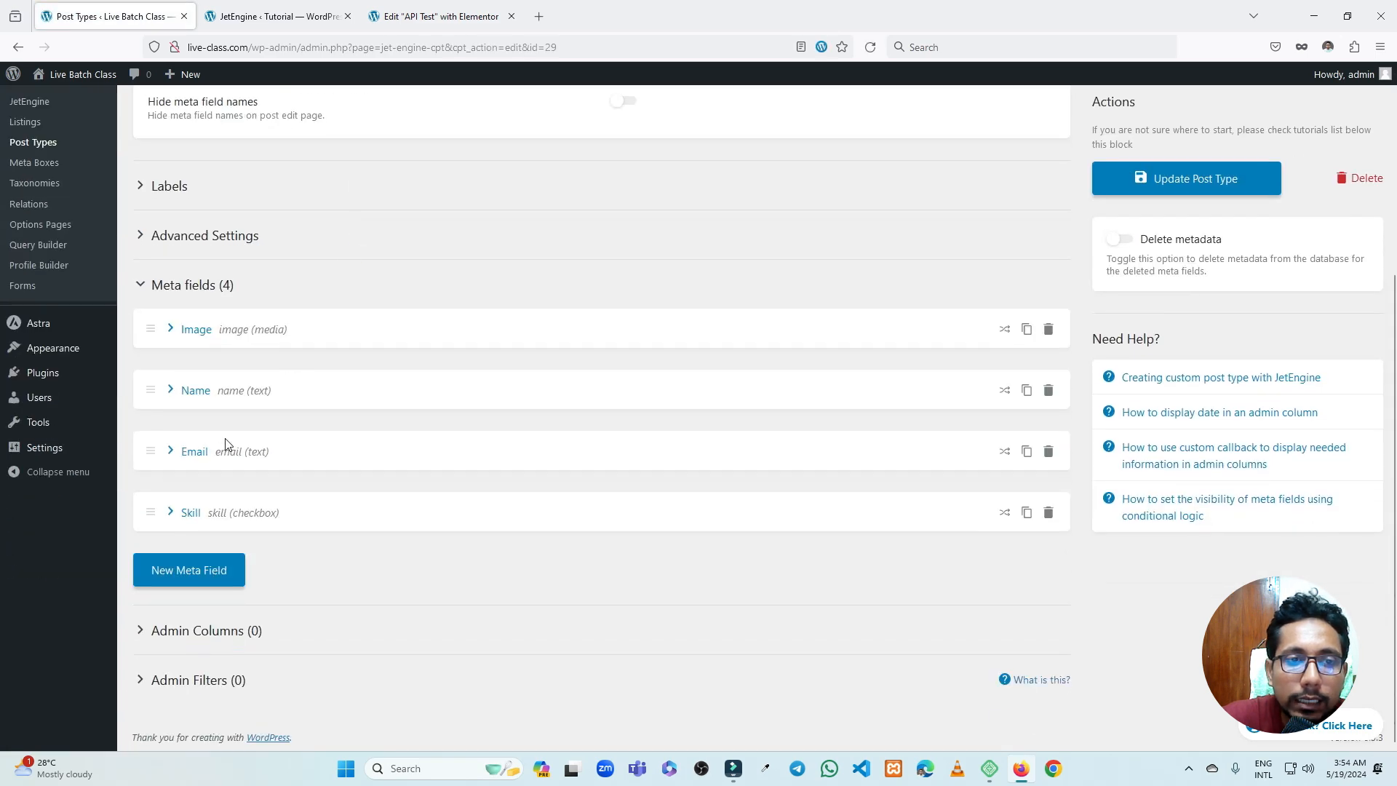
{"action": "left_click", "coordinate": [197, 335]}
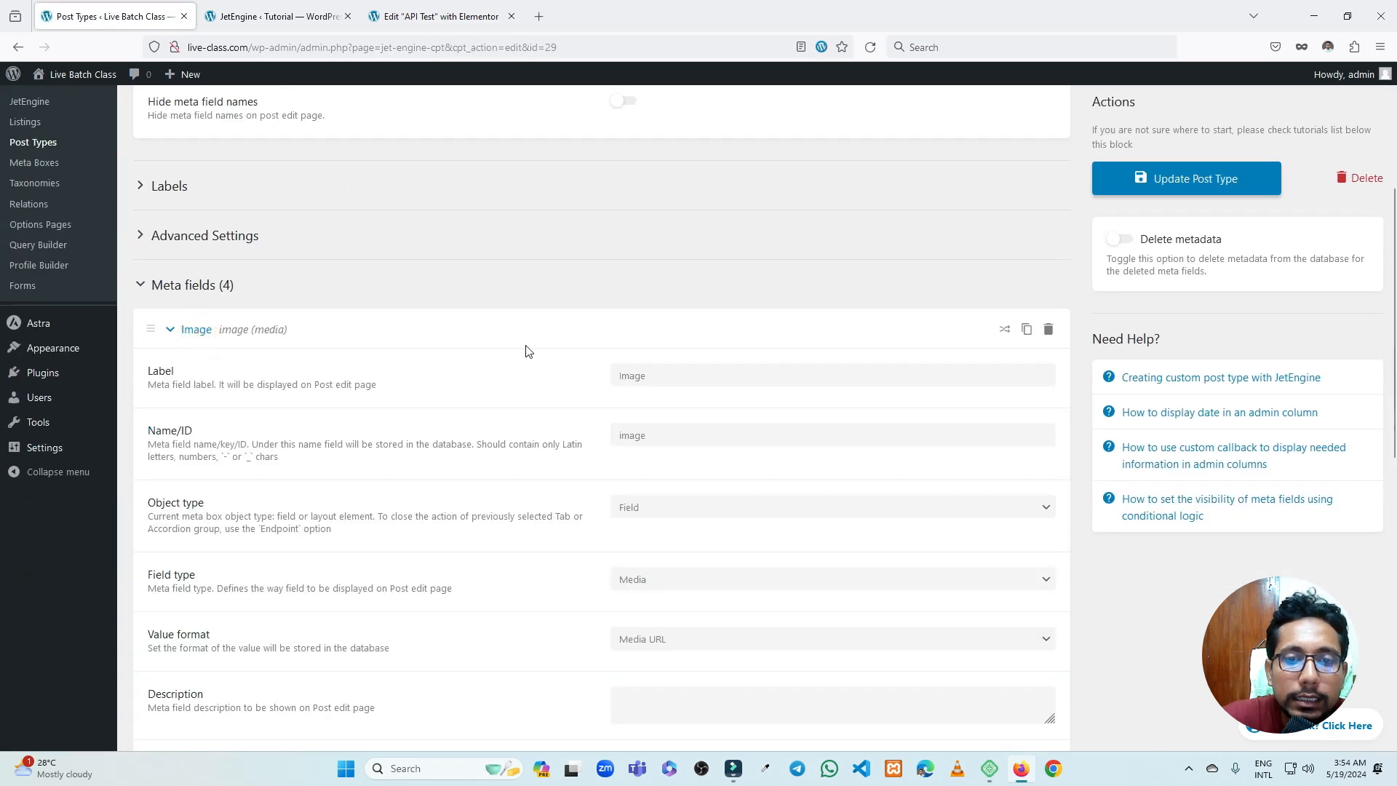
{"action": "scroll", "coordinate": [524, 349], "scroll_direction": "down", "scroll_amount": 3}
{"action": "left_click_drag", "start_coordinate": [153, 416], "coordinate": [219, 426]}
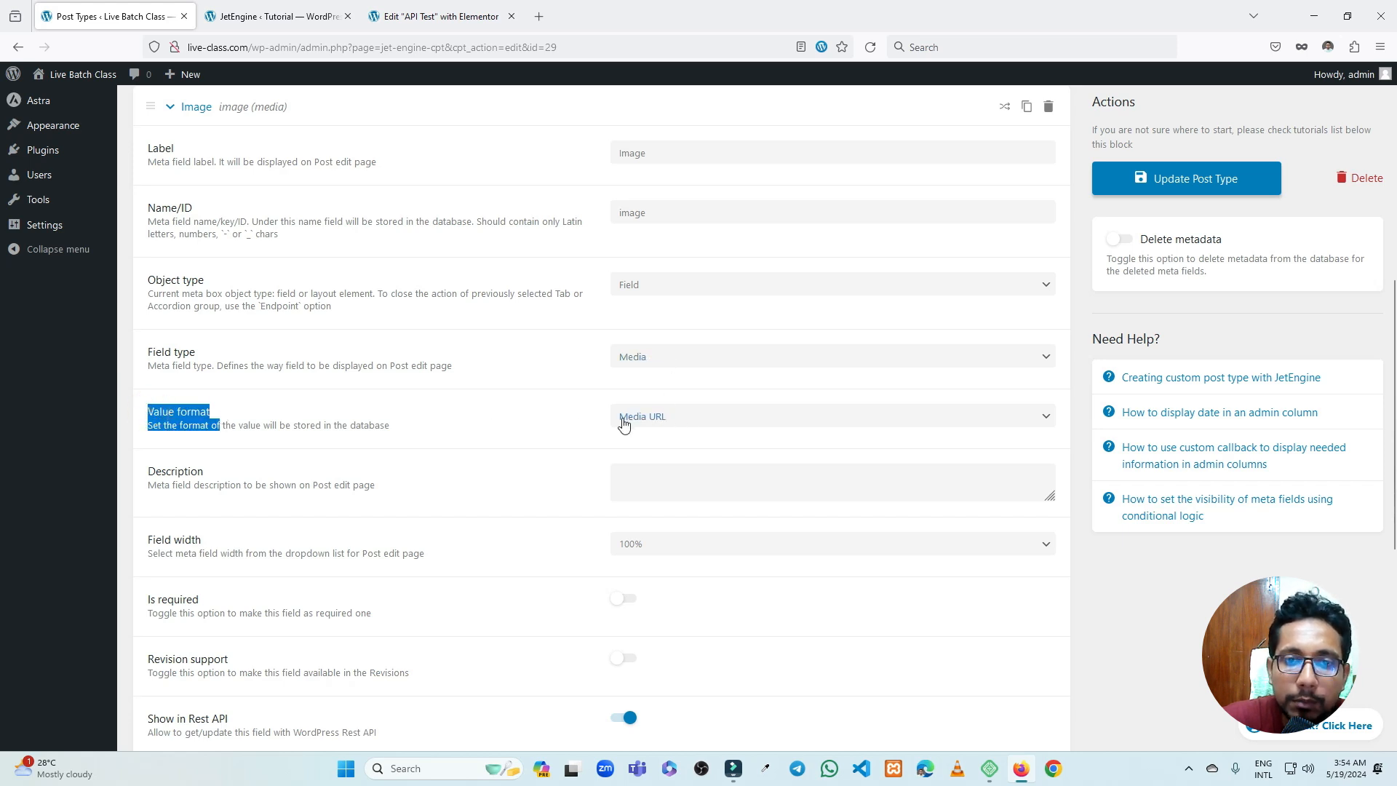
{"action": "left_click", "coordinate": [650, 416]}
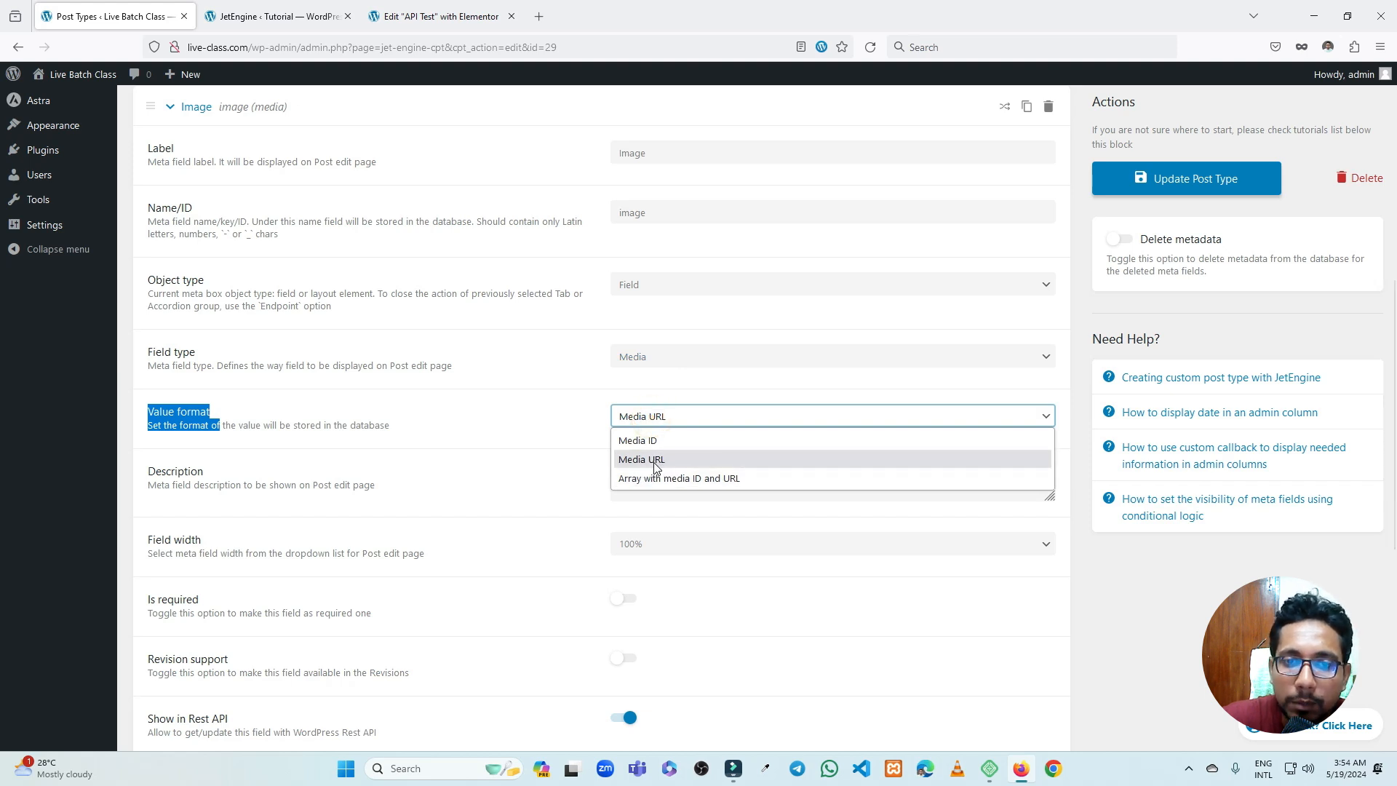
{"action": "left_click", "coordinate": [530, 456]}
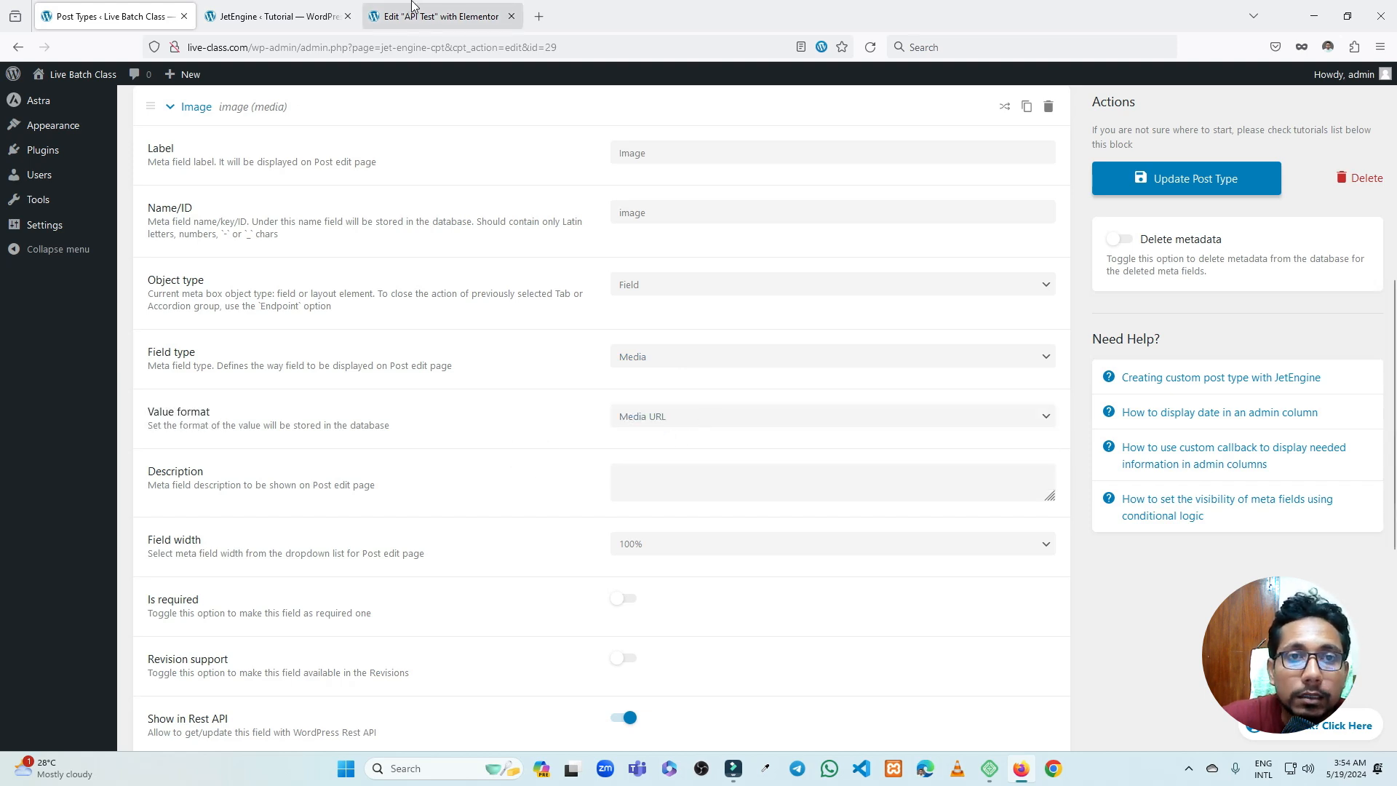
Back in the API Test template, enable Customize field output and set the Dynamic Field's field format to <img src="%s">
{"action": "left_click", "coordinate": [436, 16]}
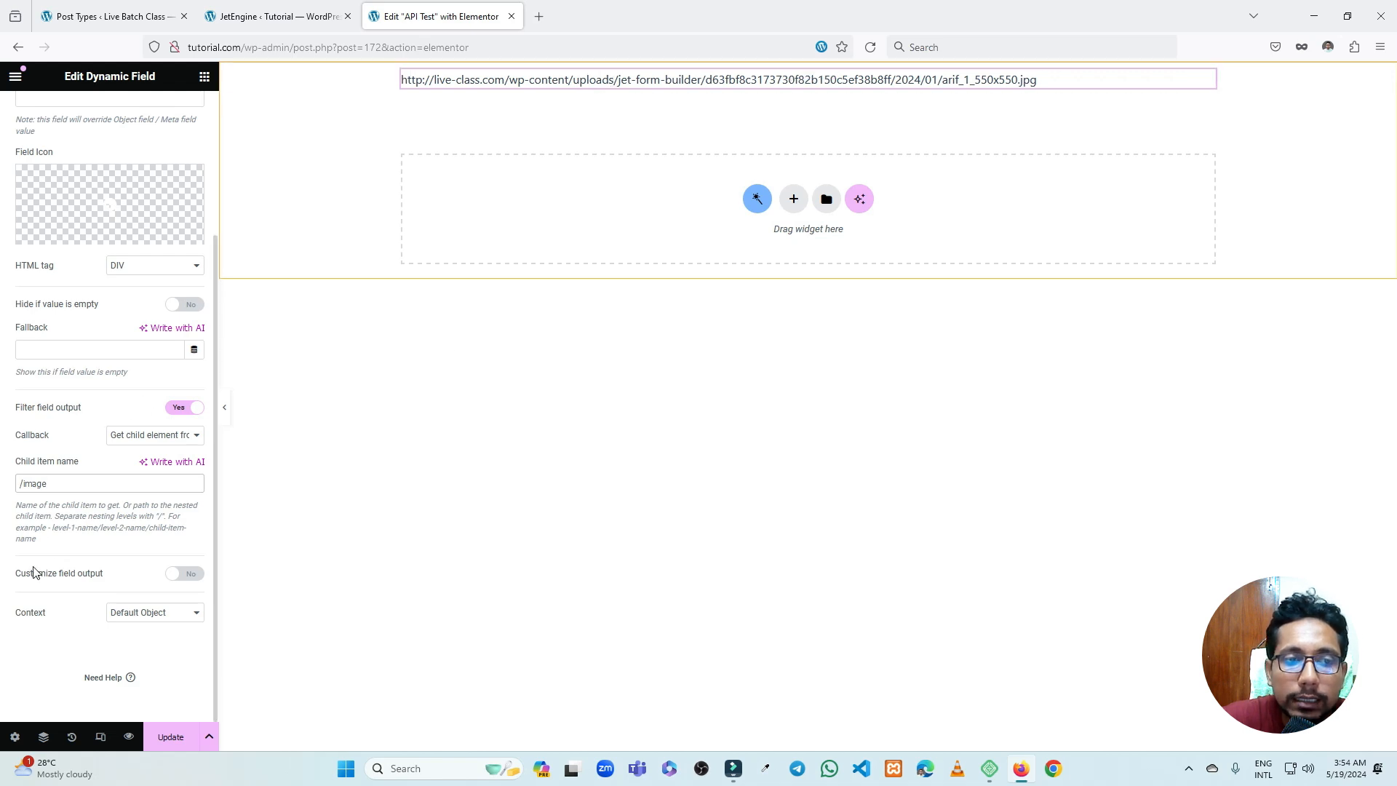
{"action": "left_click", "coordinate": [182, 574]}
{"action": "left_click", "coordinate": [38, 613]}
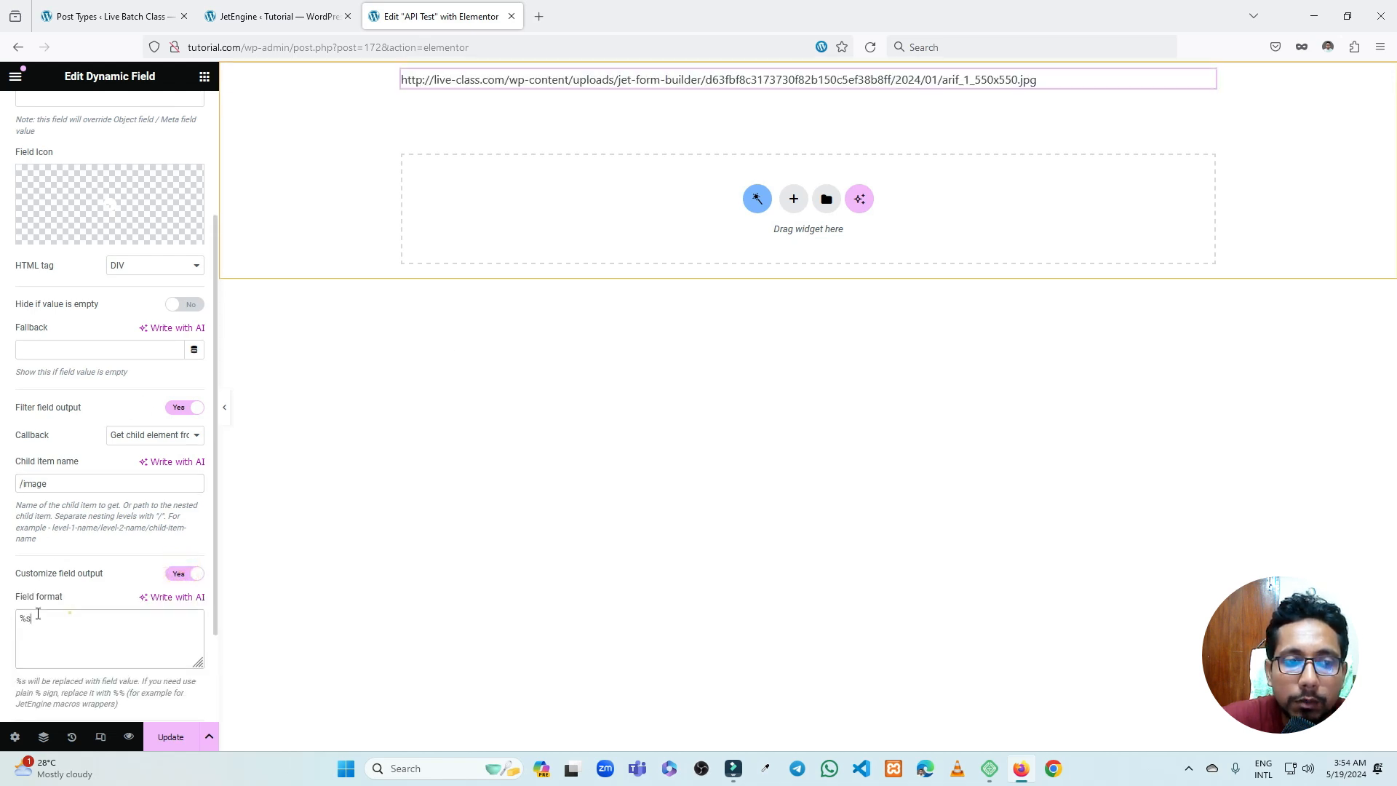
{"action": "double_click", "coordinate": [68, 615]}
{"action": "key", "text": "BackSpace"}
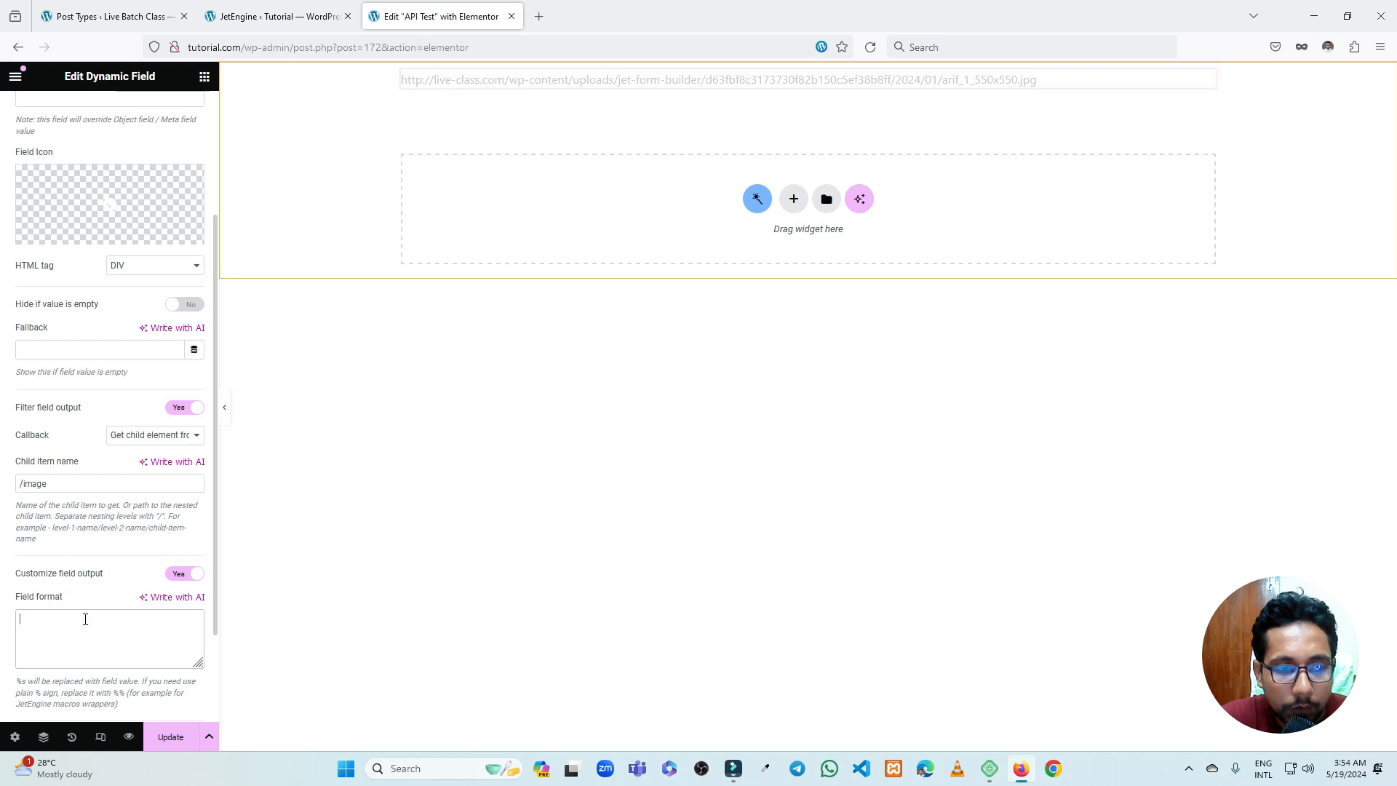
{"action": "type", "text": "<"}
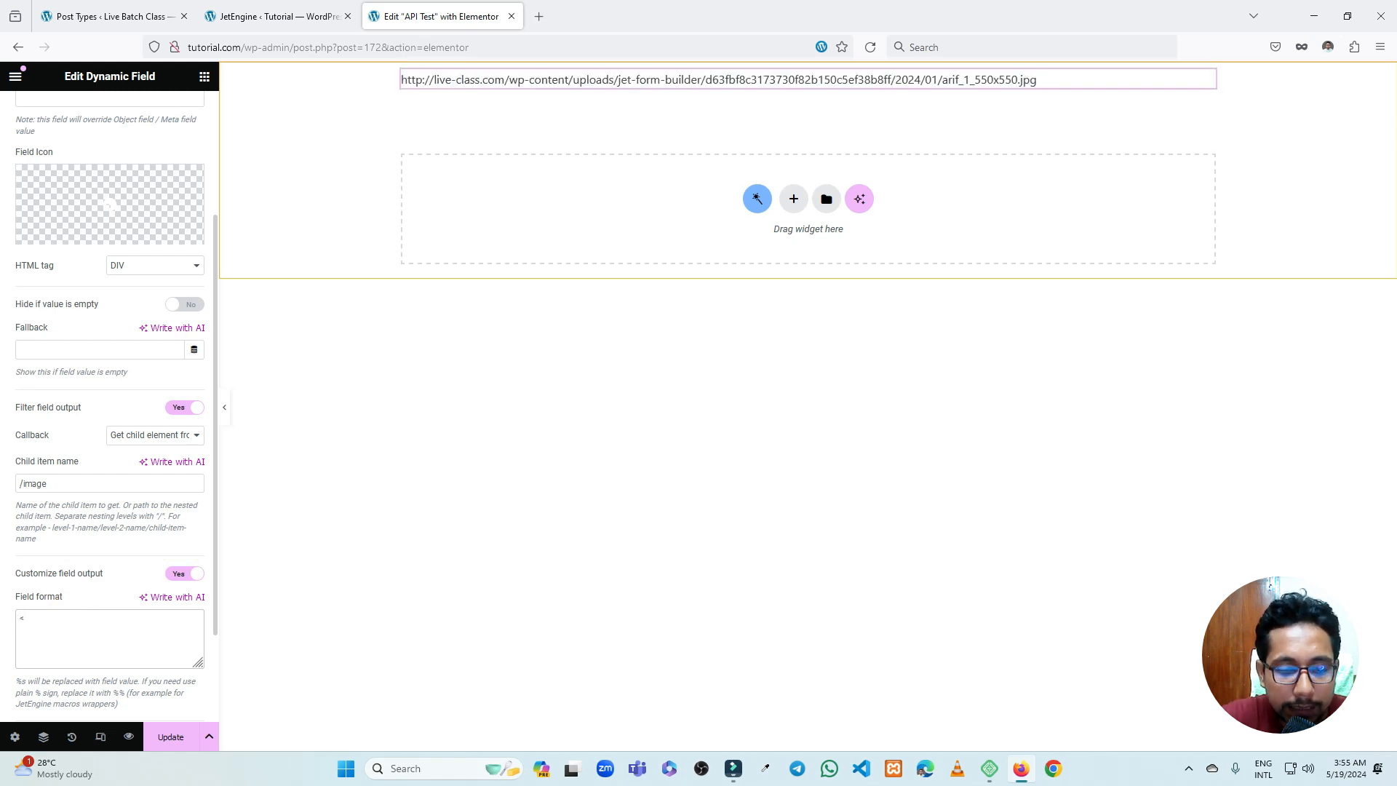
{"action": "type", "text": "img src"}
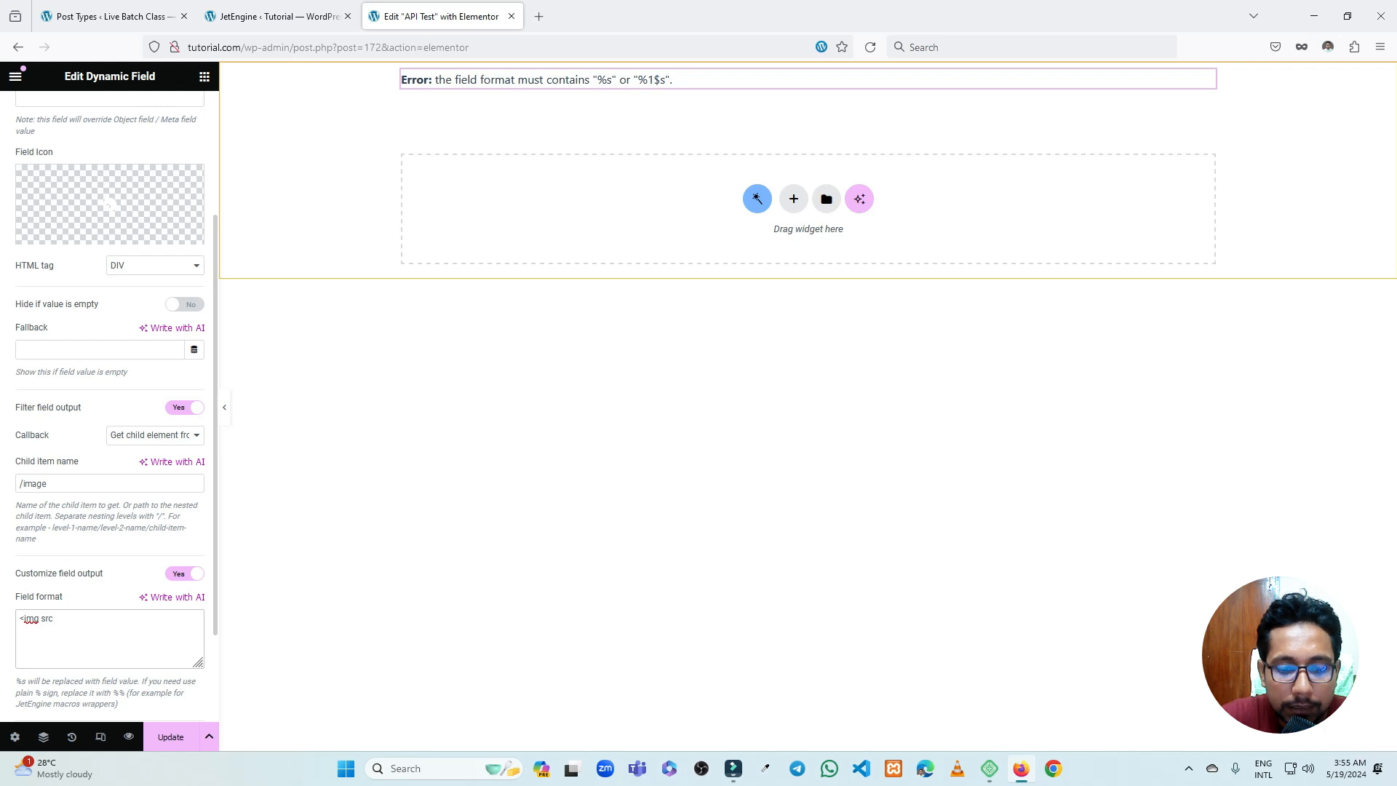
{"action": "type", "text": "="}
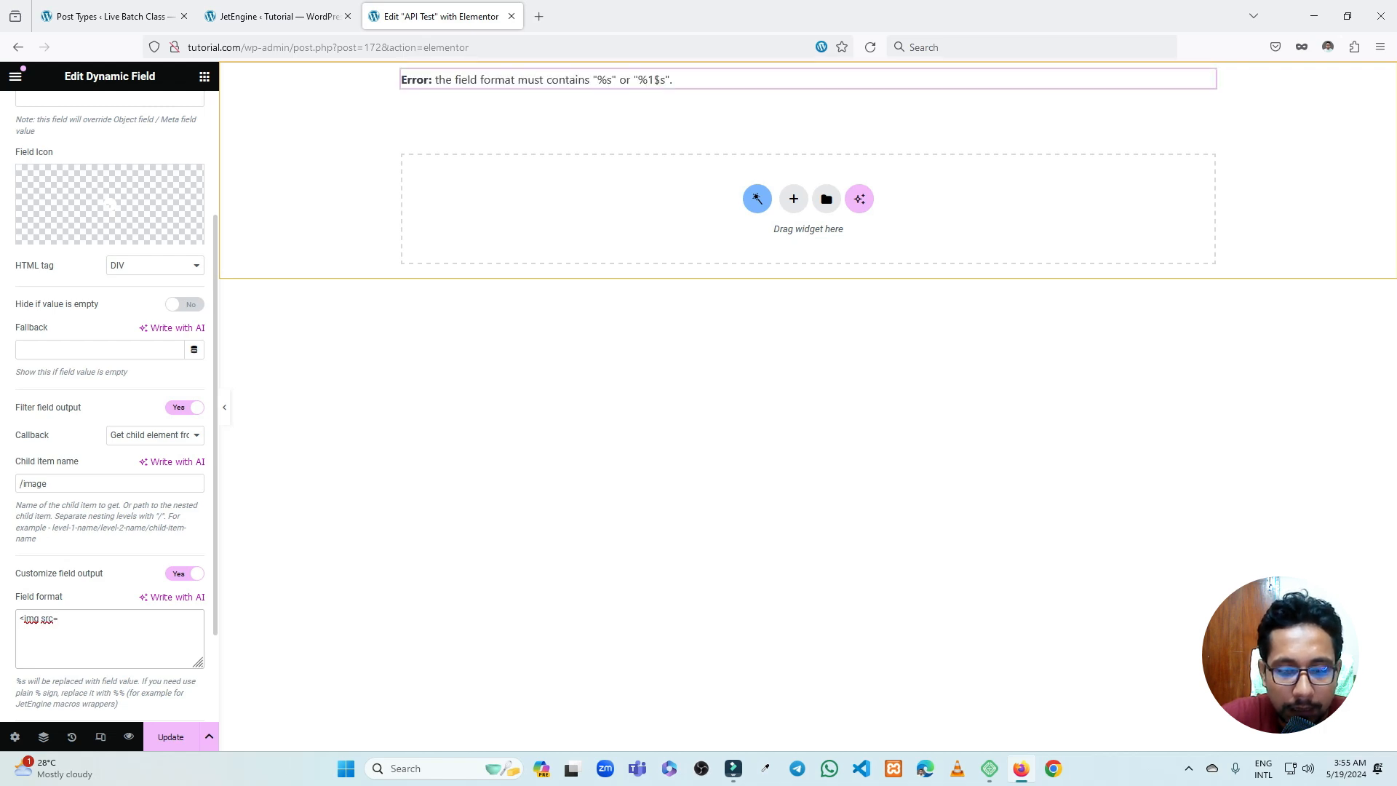
{"action": "type", "text": "\"\">"}
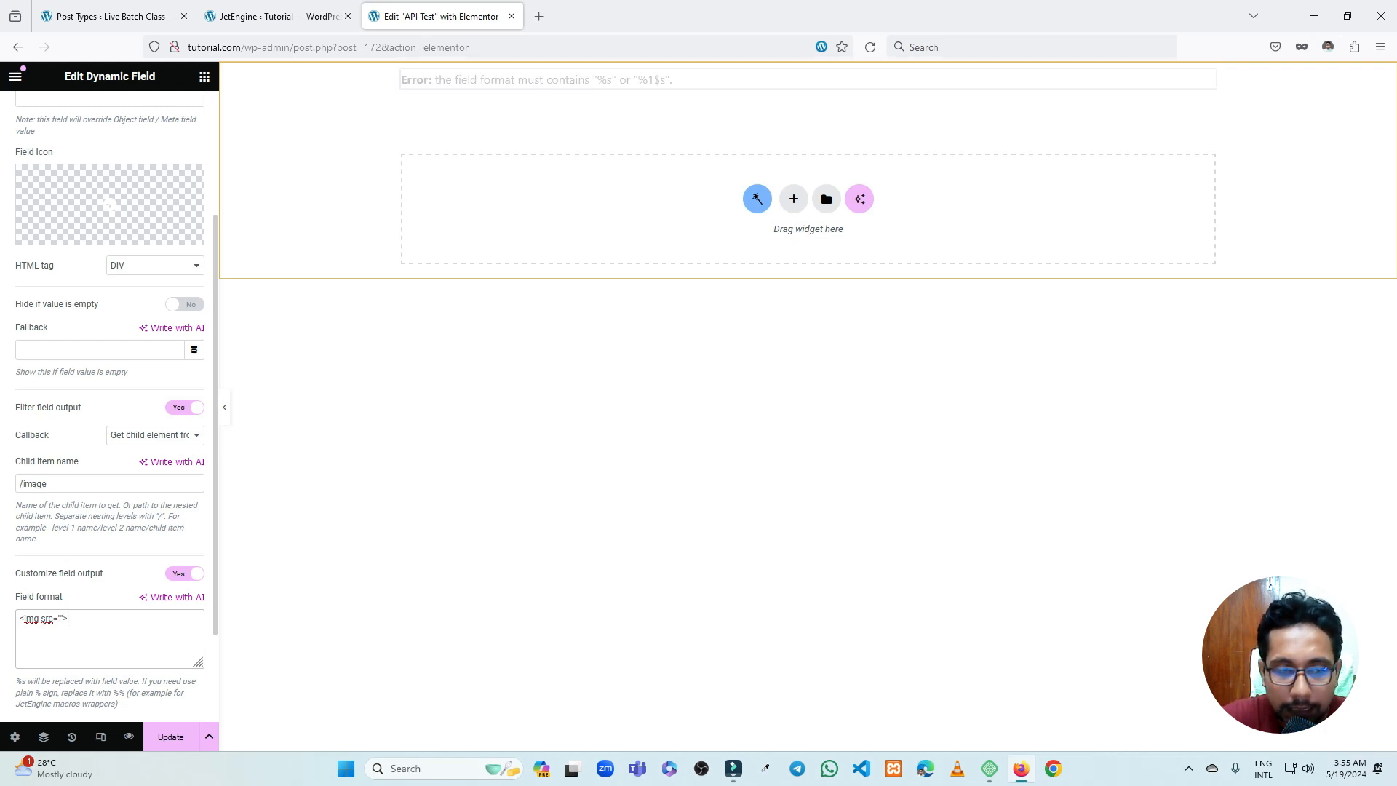
{"action": "key", "text": "Left"}
{"action": "key", "text": "Left"}
{"action": "type", "text": "%s"}
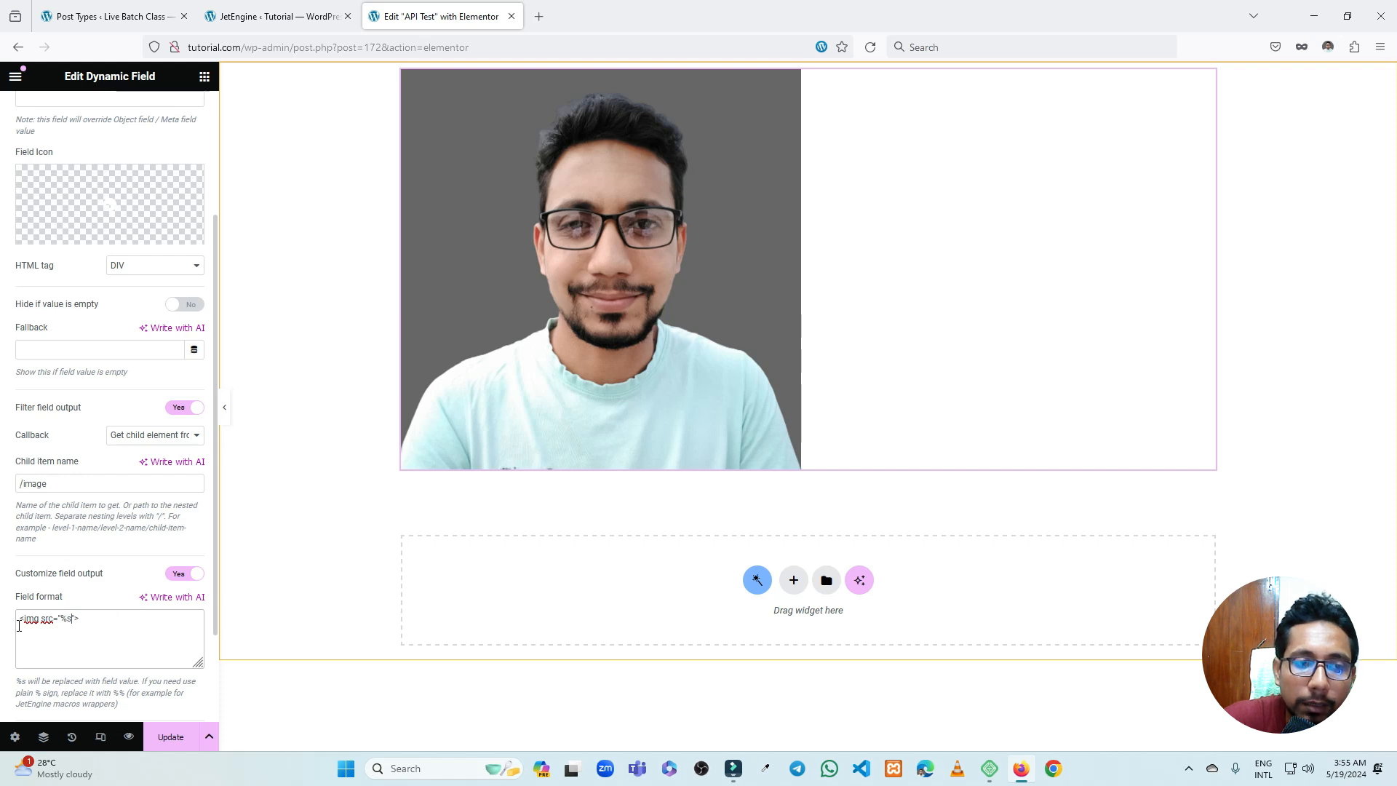
{"action": "left_click_drag", "start_coordinate": [59, 620], "coordinate": [98, 617]}
{"action": "left_click", "coordinate": [108, 620]}
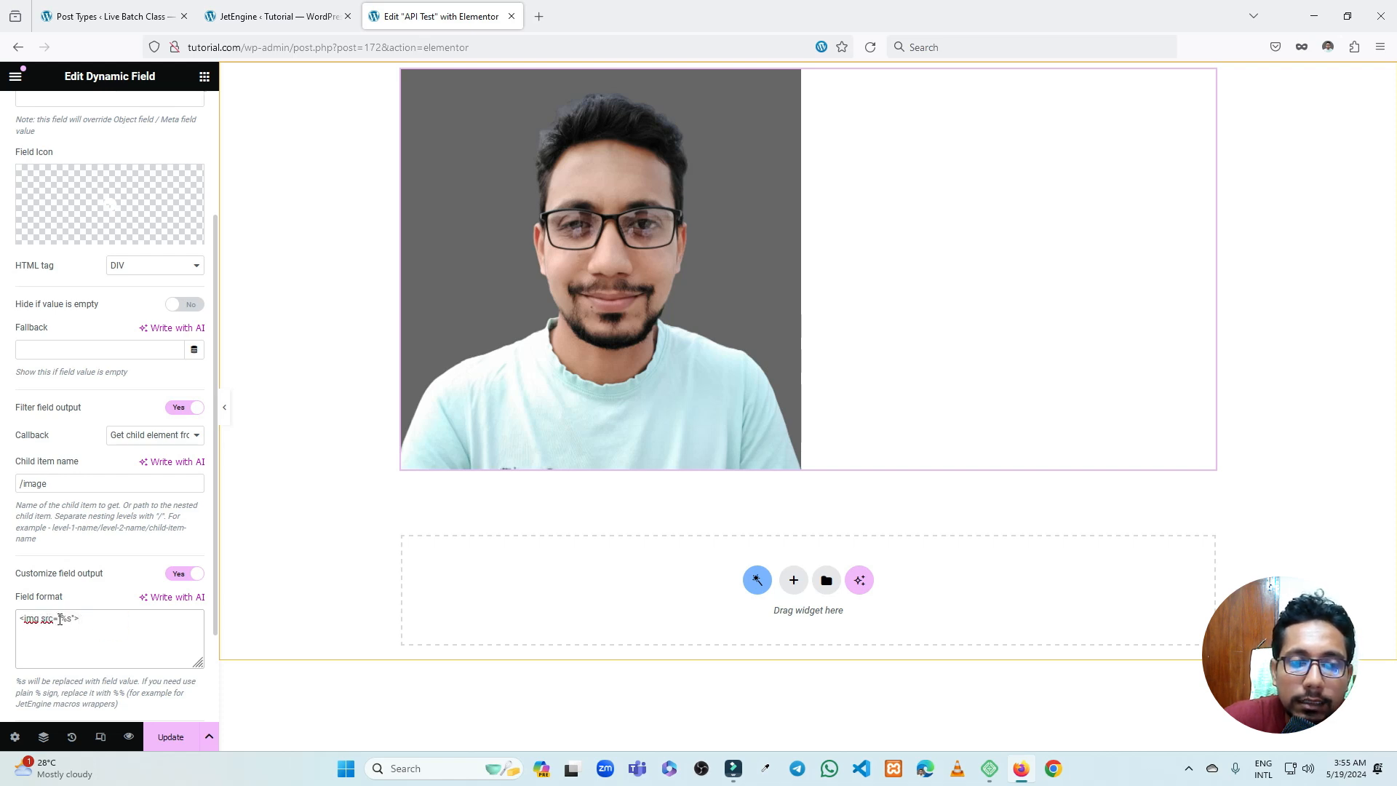
{"action": "double_click", "coordinate": [71, 618]}
{"action": "left_click", "coordinate": [77, 645]}
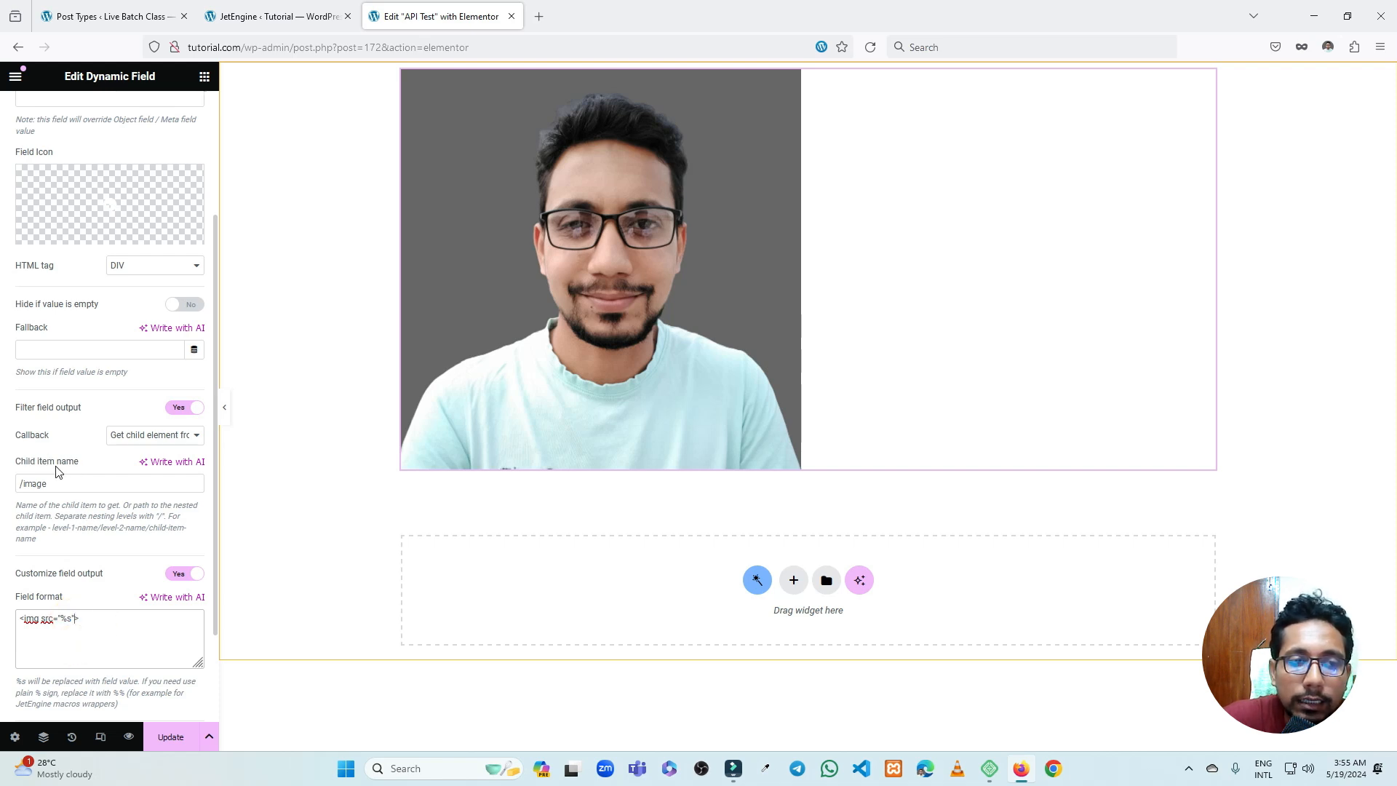
{"action": "left_click_drag", "start_coordinate": [54, 483], "coordinate": [22, 489]}
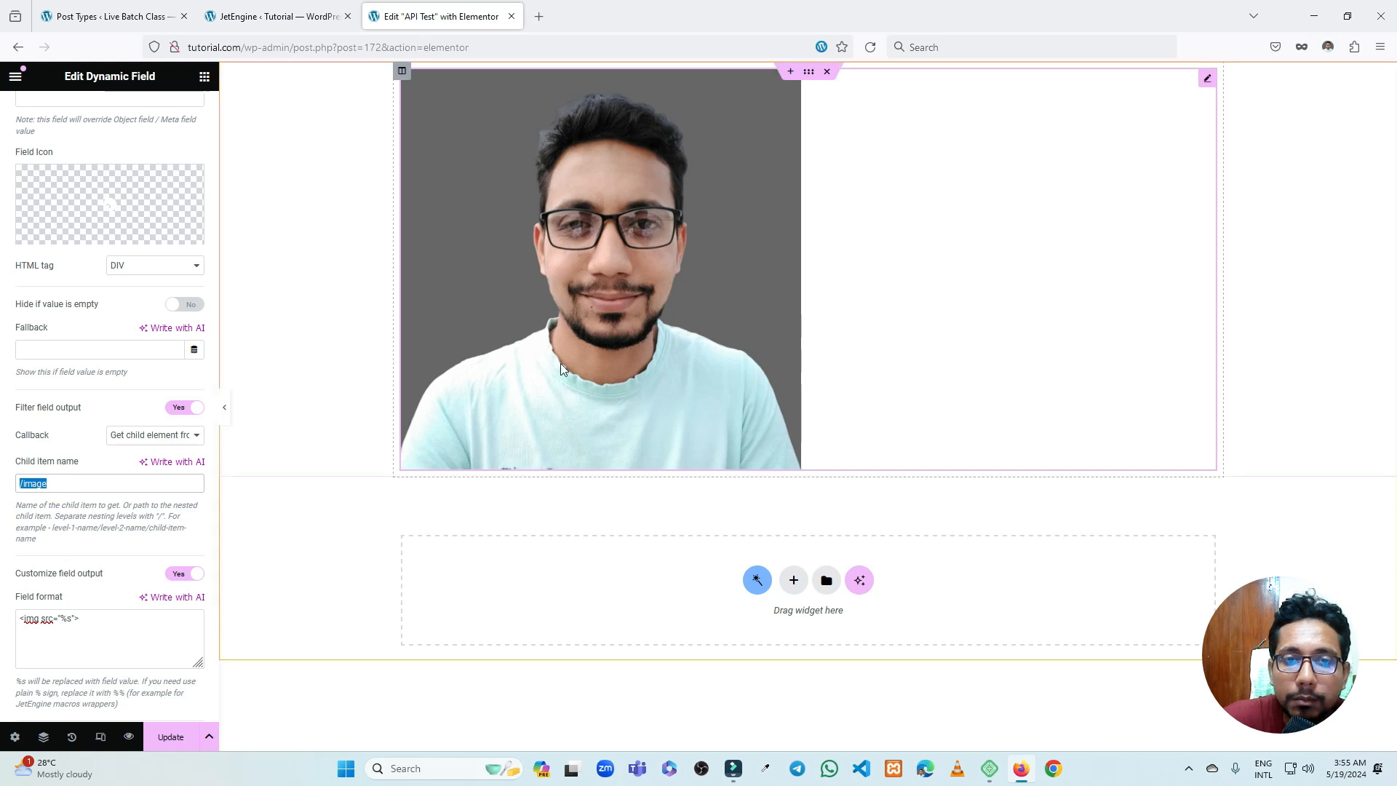
Set the image Dynamic Field's Widget Items Alignment to center
{"action": "scroll", "coordinate": [117, 259], "scroll_direction": "up", "scroll_amount": 3}
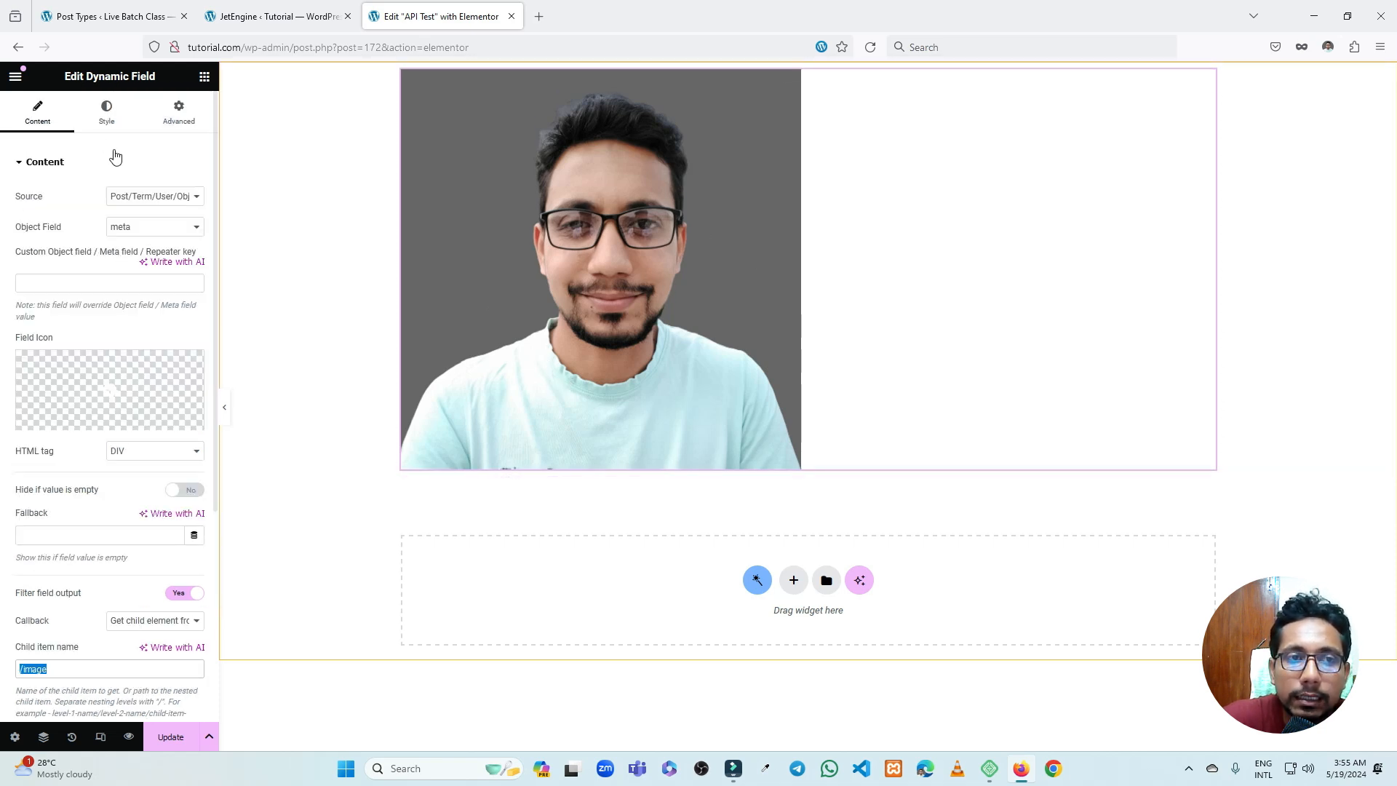
{"action": "left_click", "coordinate": [106, 113]}
{"action": "left_click", "coordinate": [172, 322]}
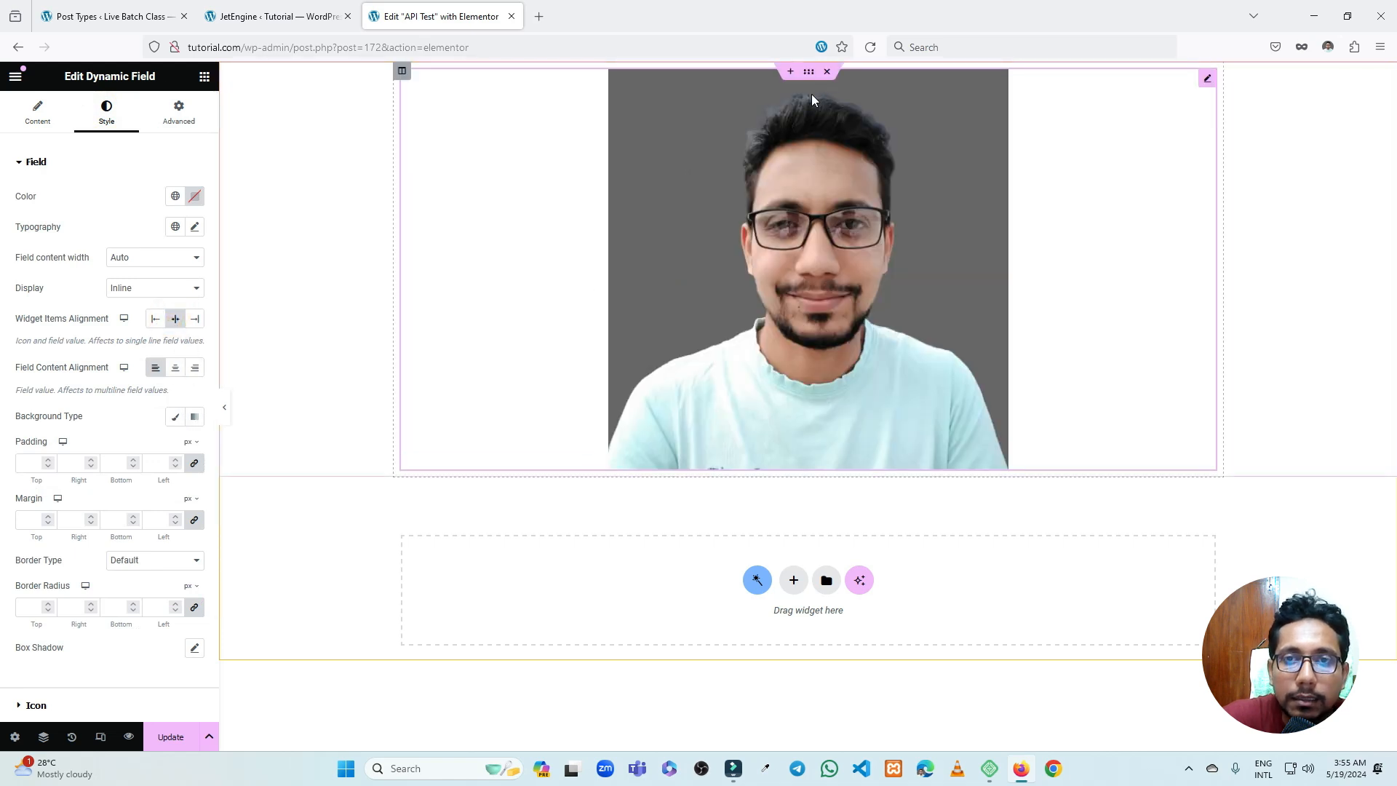
Give the image Dynamic Field a custom width of 50%
{"action": "left_click", "coordinate": [179, 113]}
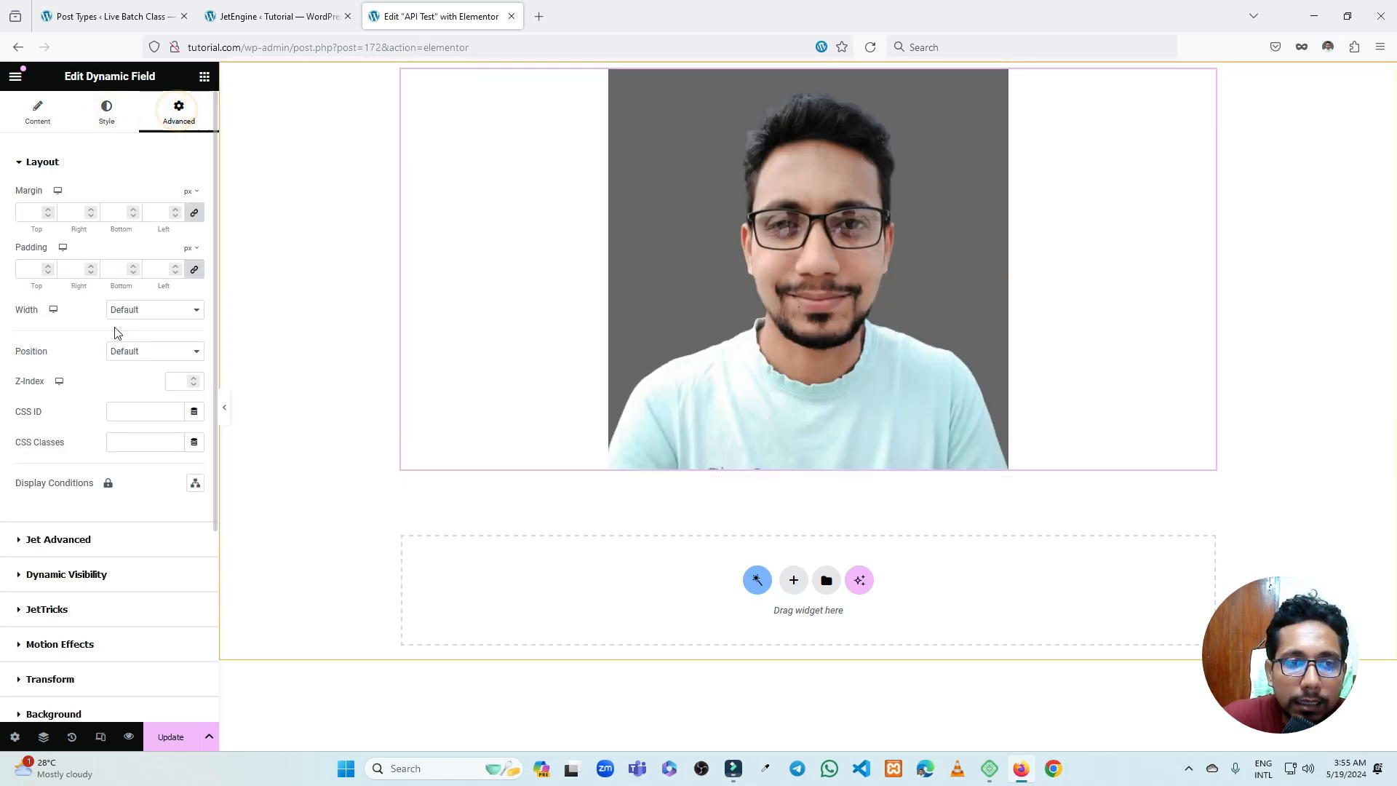
{"action": "left_click", "coordinate": [151, 310]}
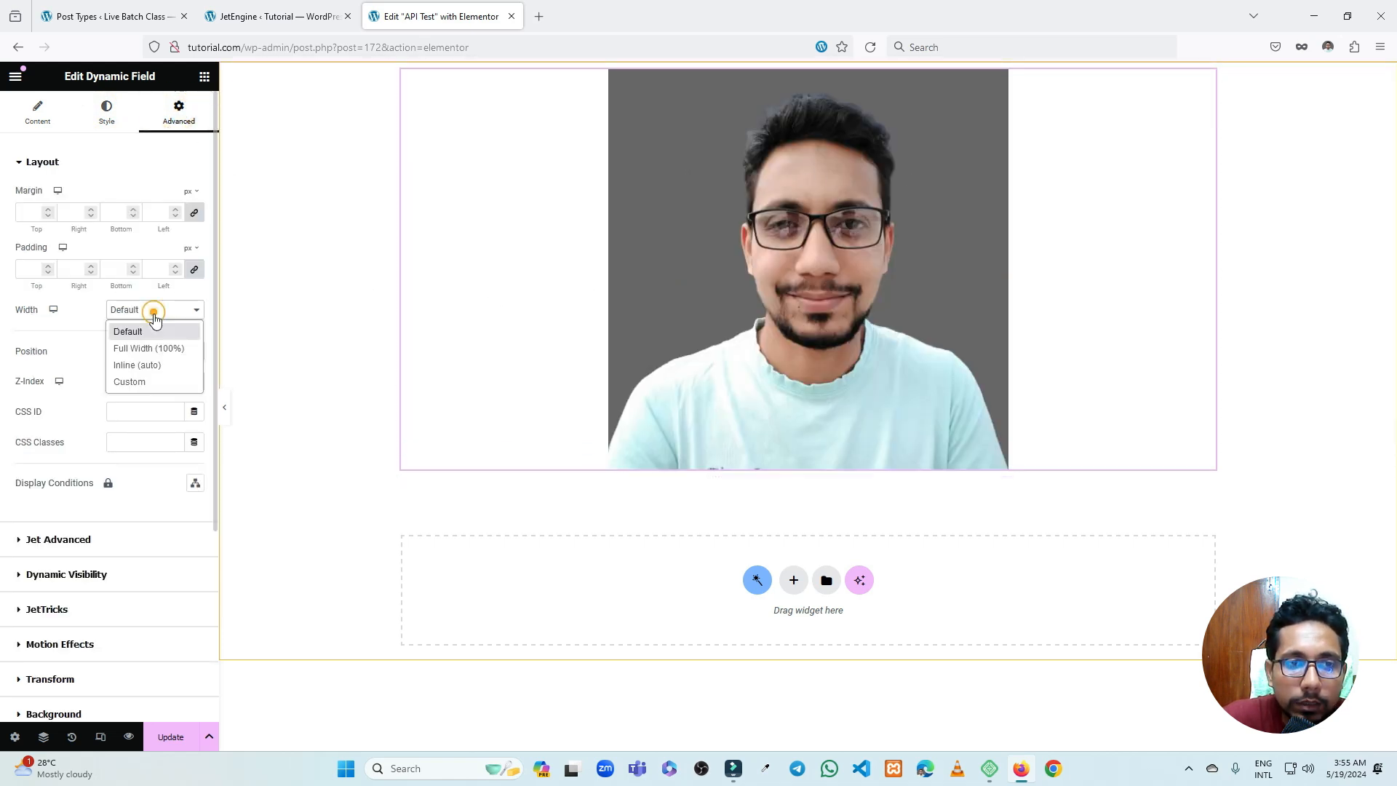
{"action": "left_click", "coordinate": [154, 380]}
{"action": "left_click", "coordinate": [180, 355]}
{"action": "type", "text": "50"}
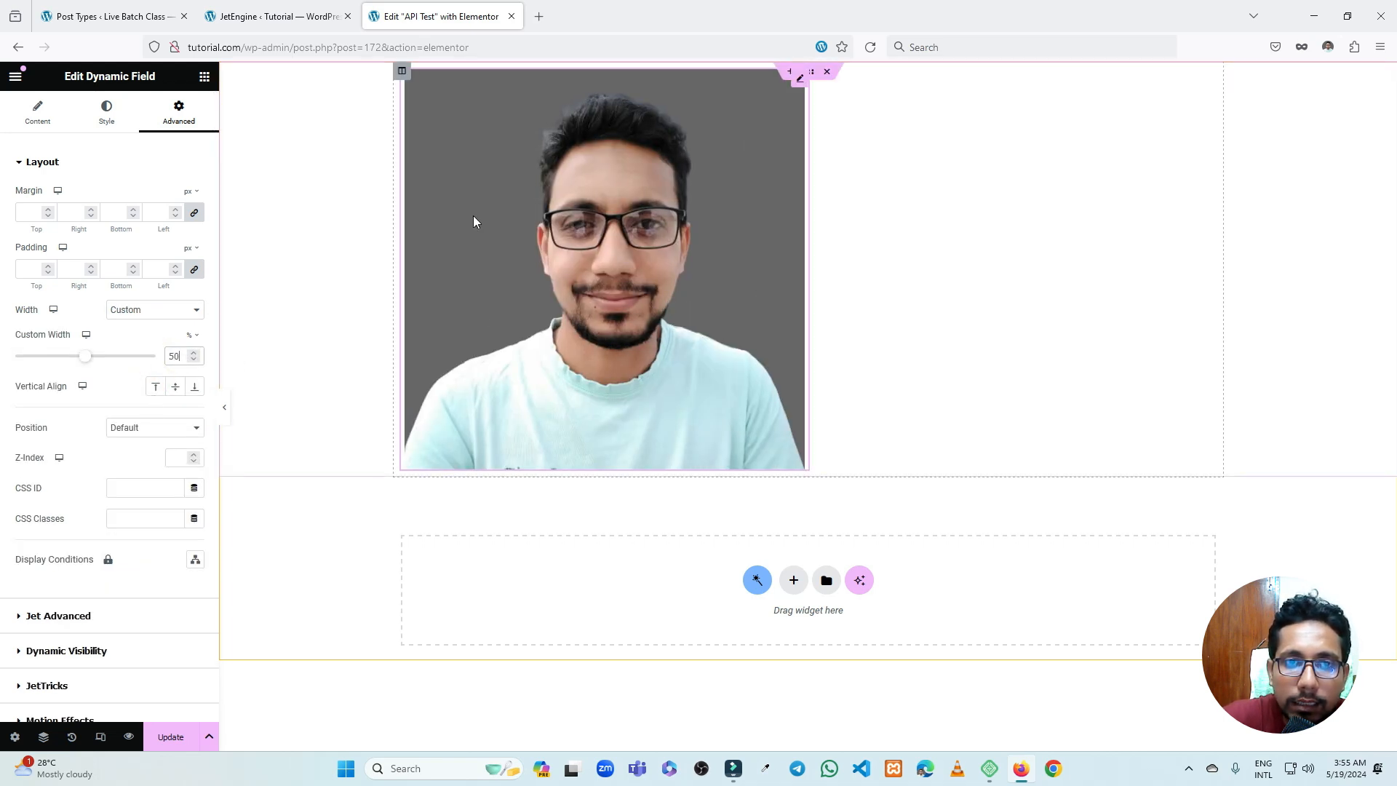
Set the Horizontal Alignment of the column containing the image to Center, keeping its Vertical Alignment at Default
{"action": "left_click", "coordinate": [403, 73]}
{"action": "left_click", "coordinate": [154, 256]}
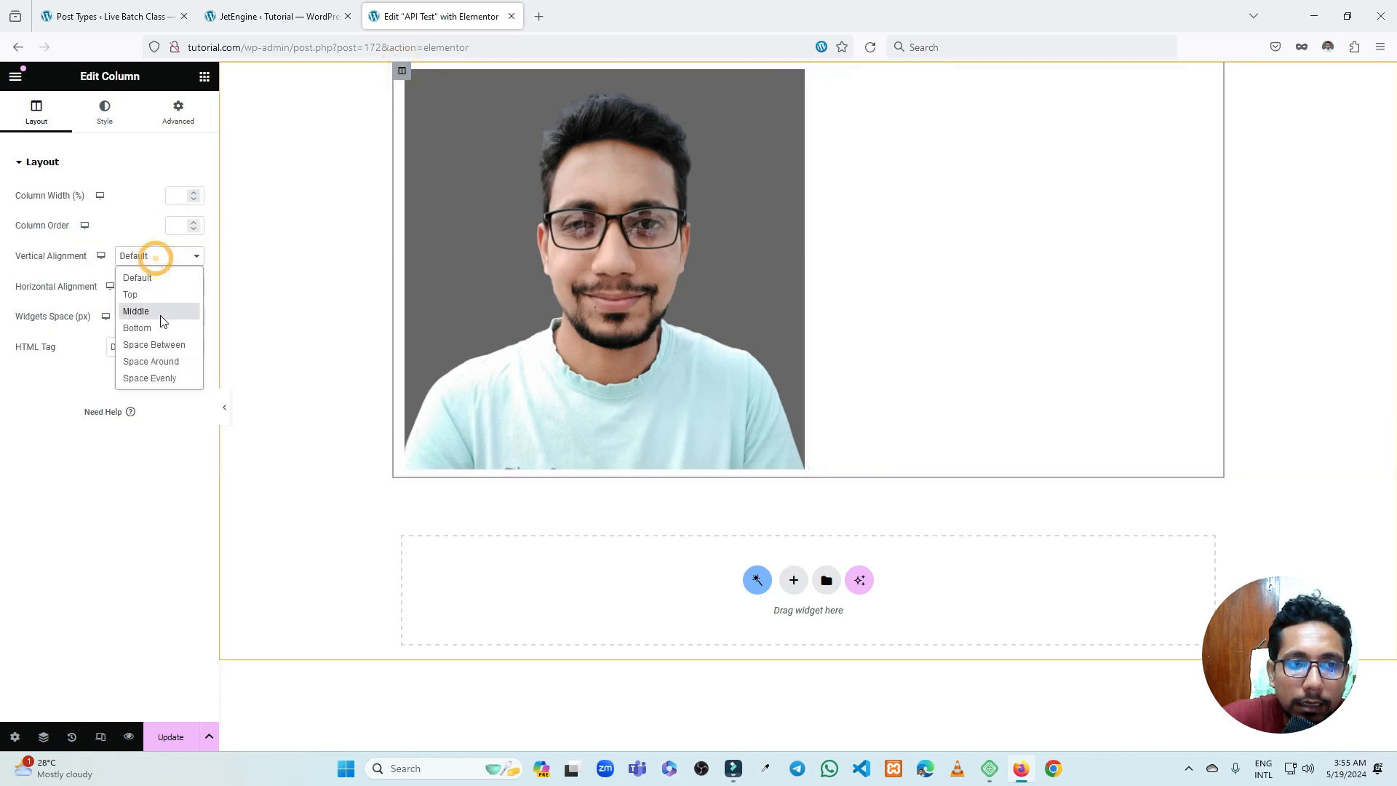
{"action": "left_click", "coordinate": [156, 277]}
{"action": "left_click", "coordinate": [165, 287]}
{"action": "left_click", "coordinate": [158, 342]}
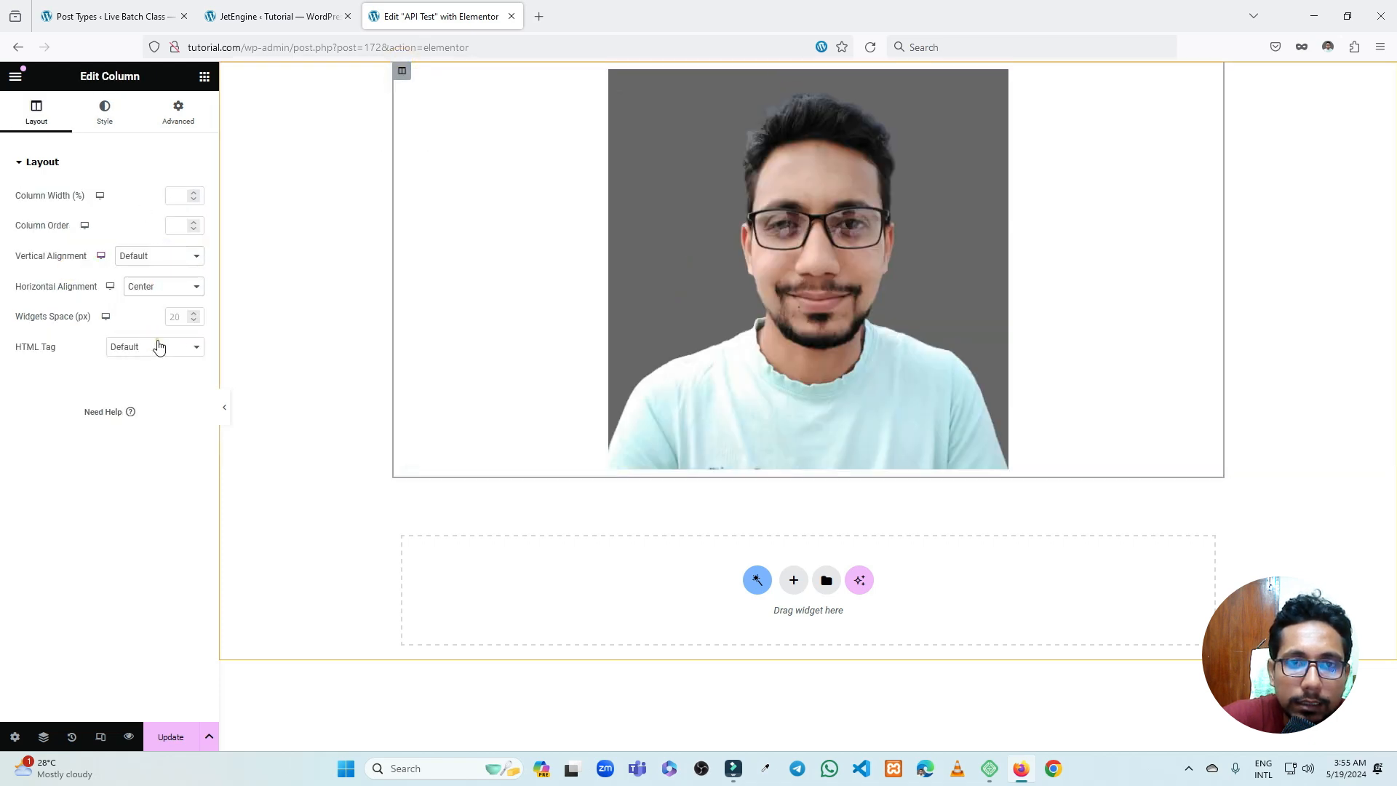
Add a Dynamic Field widget below the image and set its Object Field to meta from the REST API fields
{"action": "left_click", "coordinate": [206, 83]}
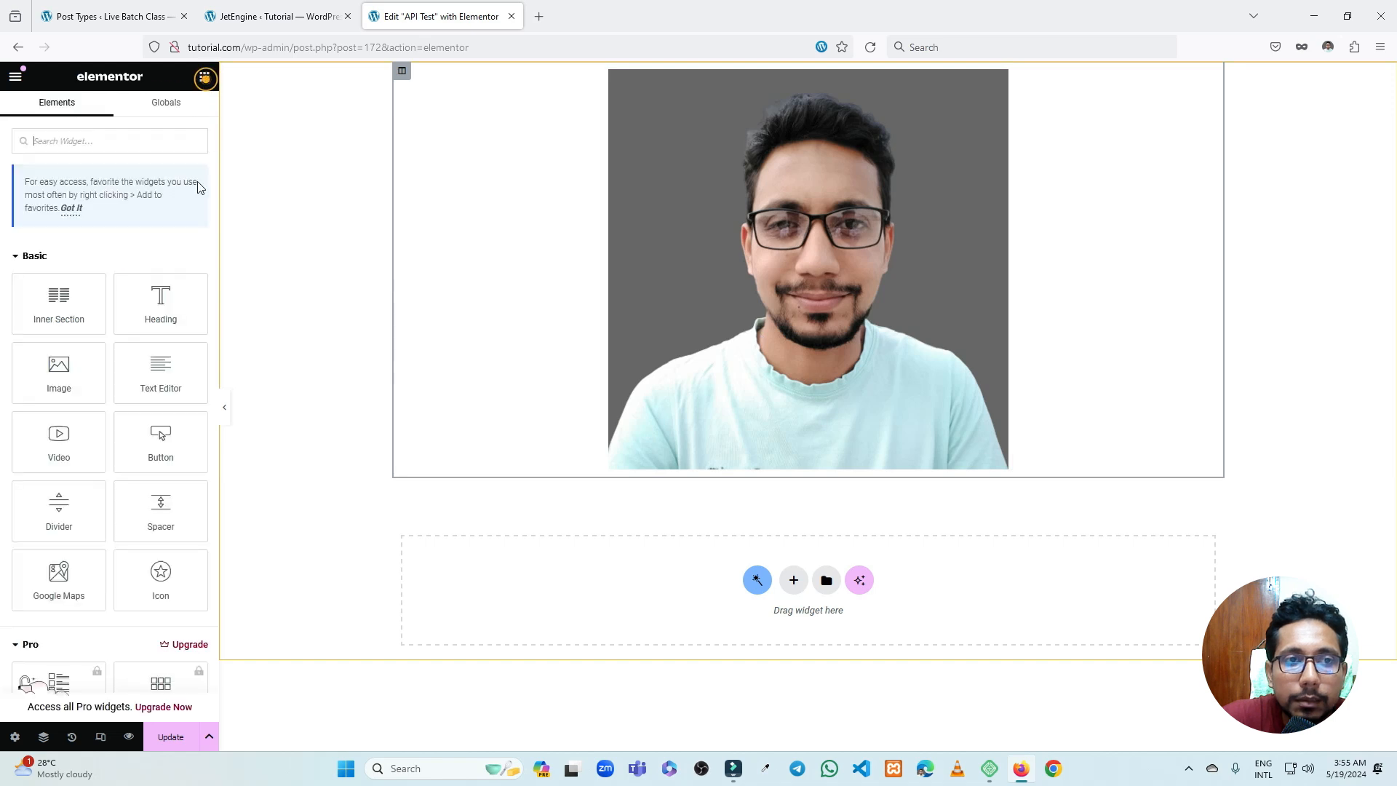
{"action": "type", "text": "dyn"}
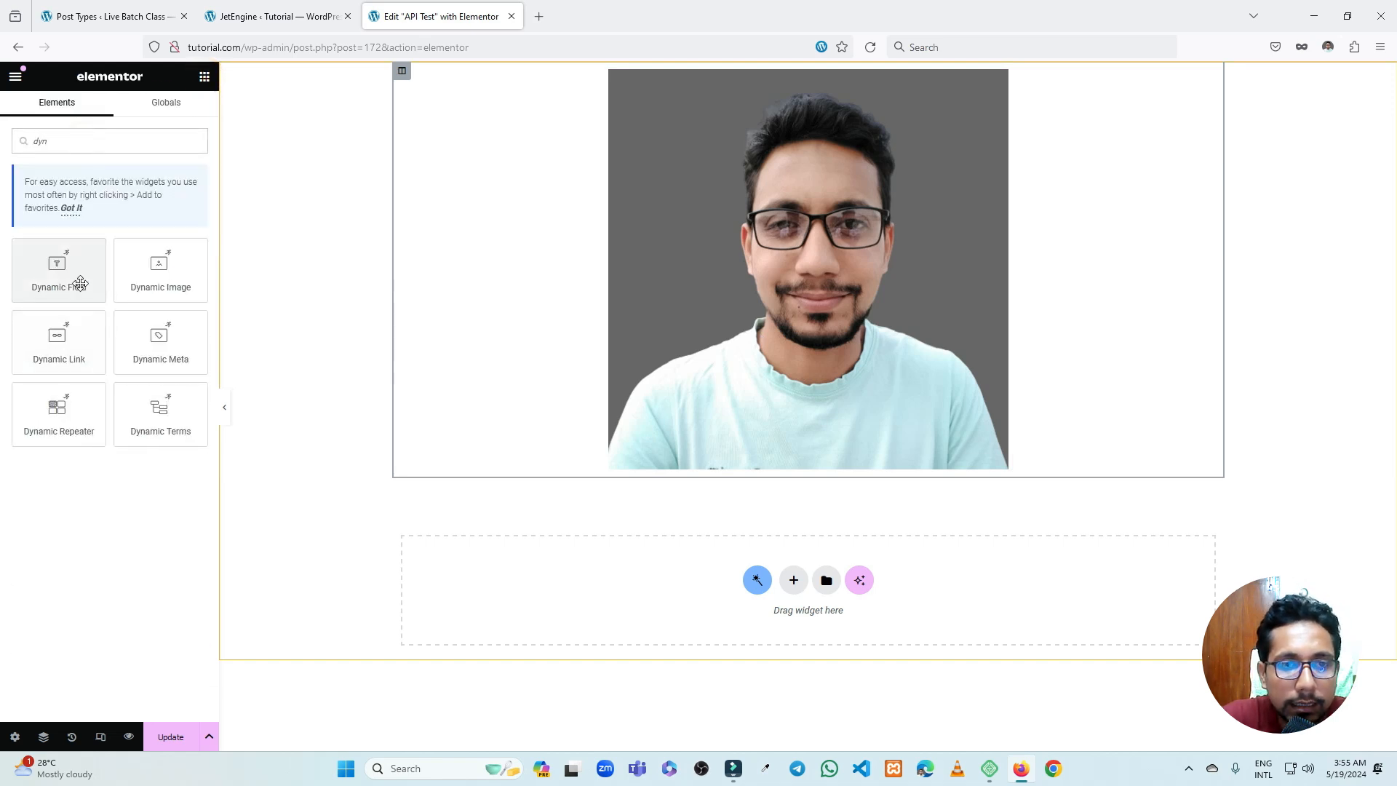
{"action": "left_click_drag", "start_coordinate": [58, 263], "coordinate": [852, 455]}
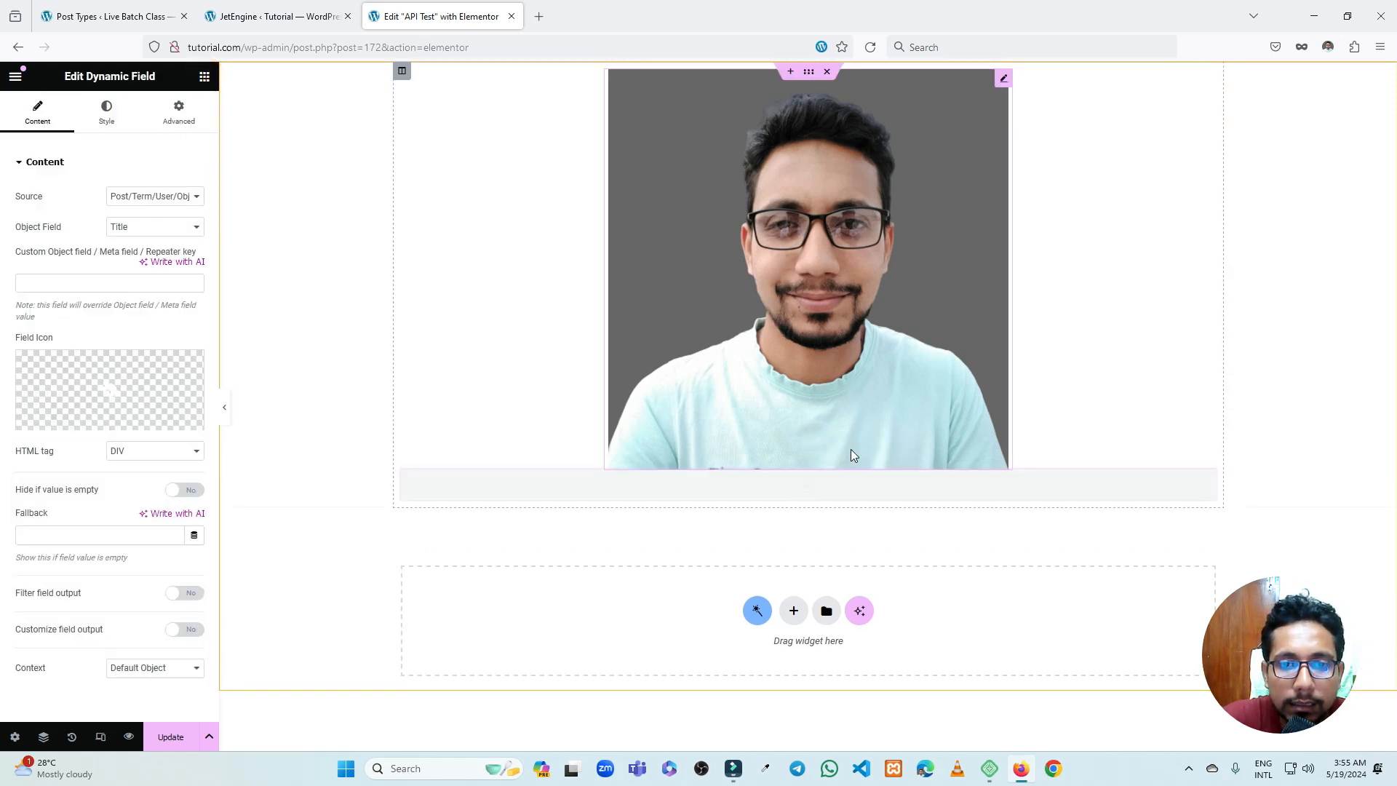
{"action": "left_click", "coordinate": [149, 227]}
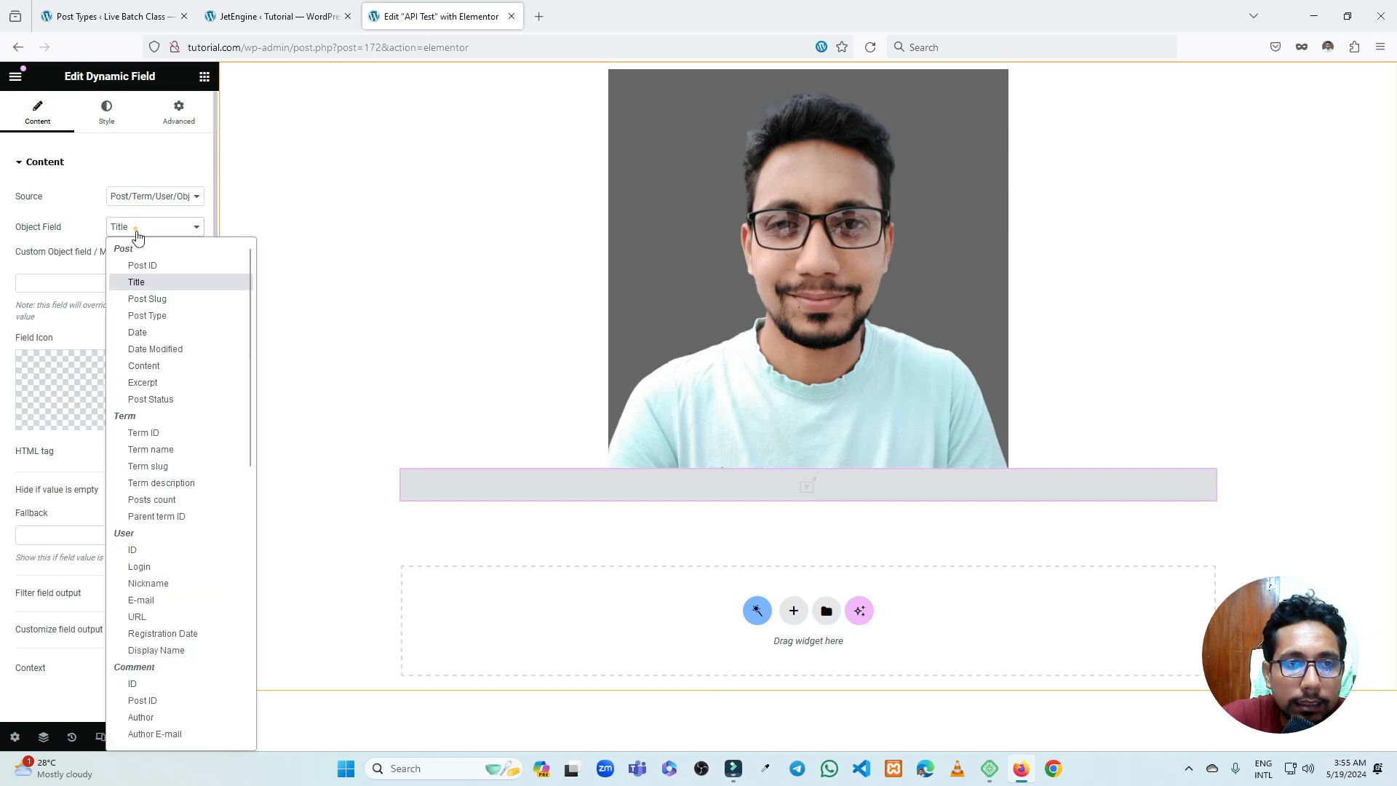
{"action": "scroll", "coordinate": [160, 437], "scroll_direction": "down", "scroll_amount": 10}
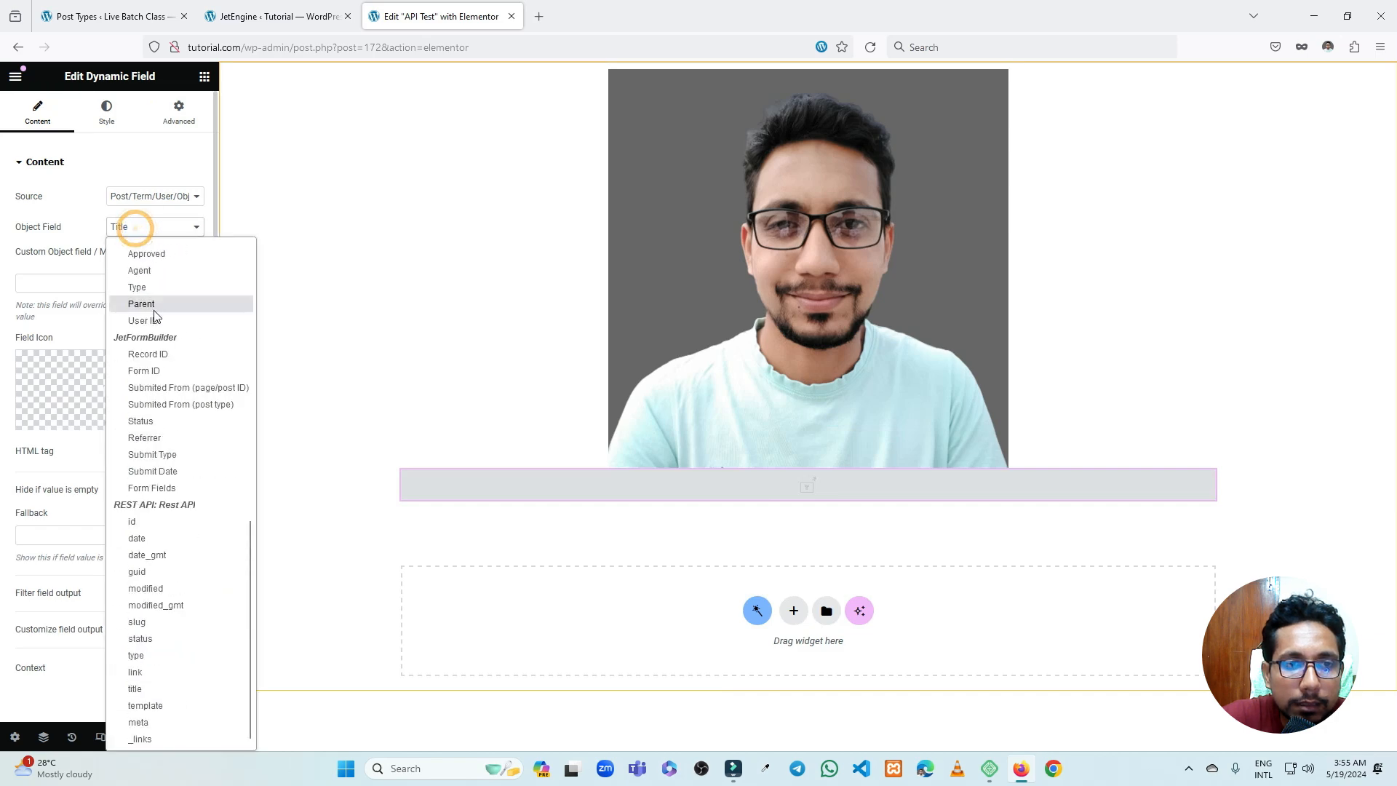
{"action": "left_click", "coordinate": [182, 722]}
{"action": "scroll", "coordinate": [117, 431], "scroll_direction": "down", "scroll_amount": 1}
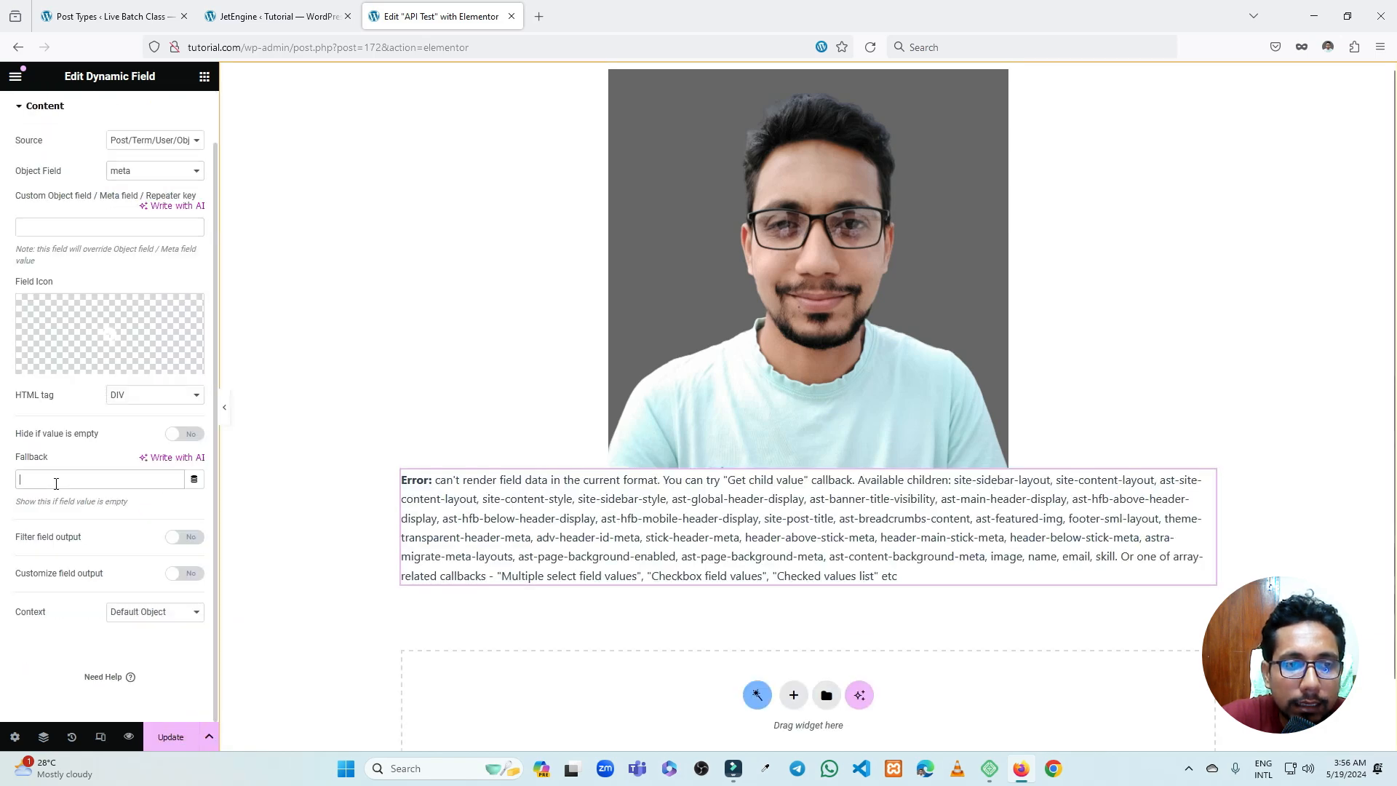
Enable Filter field output with the Get child element from object/array callback and set the child item name to /name
{"action": "left_click", "coordinate": [183, 537]}
{"action": "scroll", "coordinate": [151, 540], "scroll_direction": "down", "scroll_amount": 1}
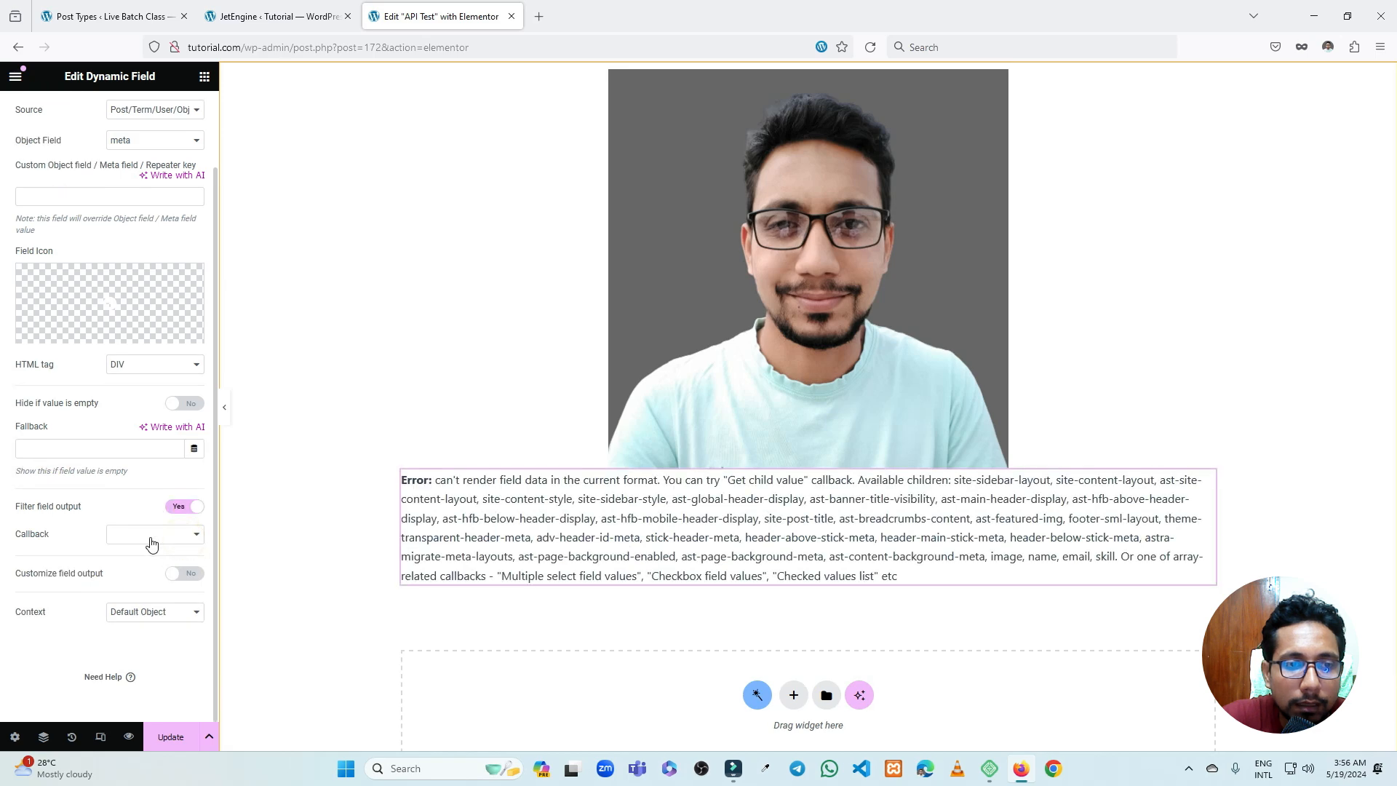
{"action": "left_click", "coordinate": [144, 536]}
{"action": "scroll", "coordinate": [182, 291], "scroll_direction": "down", "scroll_amount": 5}
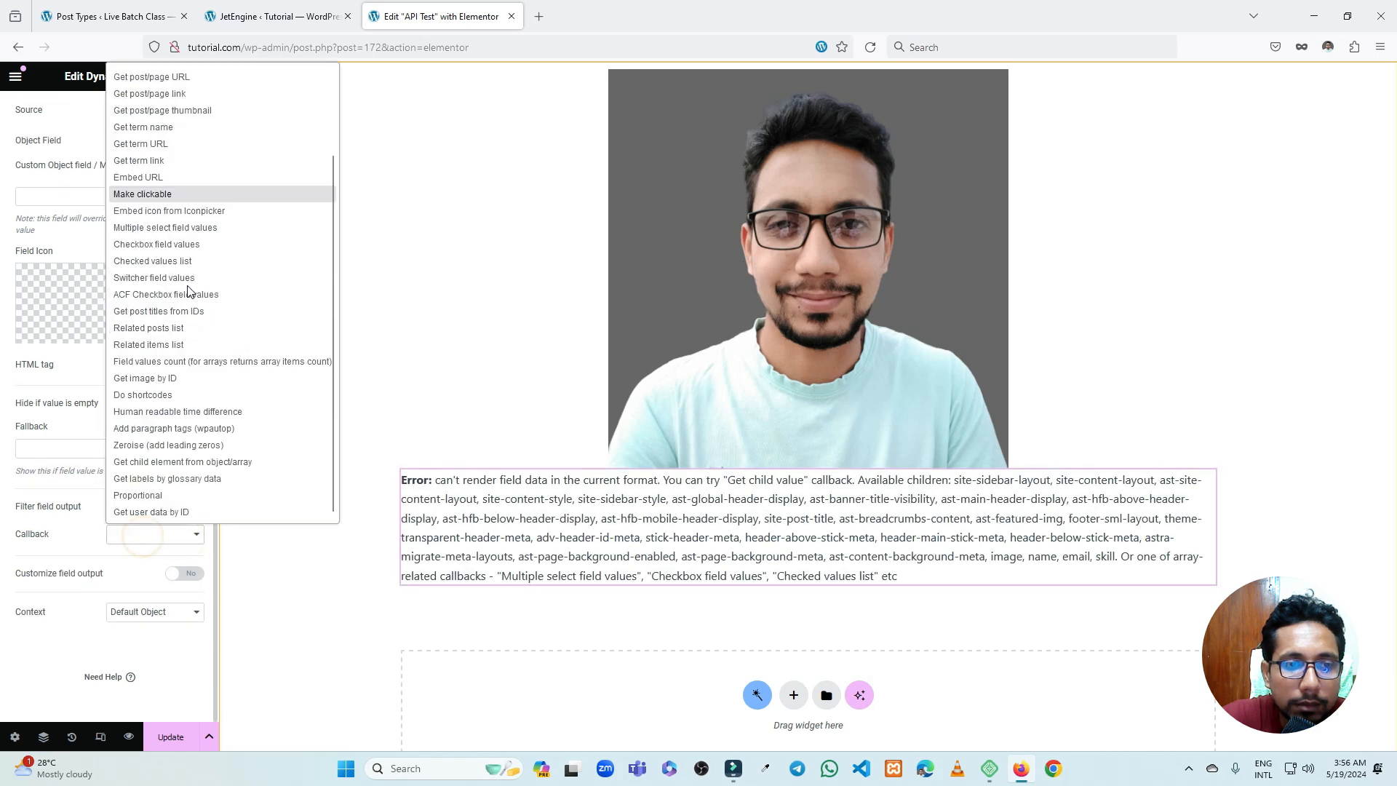
{"action": "left_click", "coordinate": [198, 474]}
{"action": "left_click", "coordinate": [149, 534]}
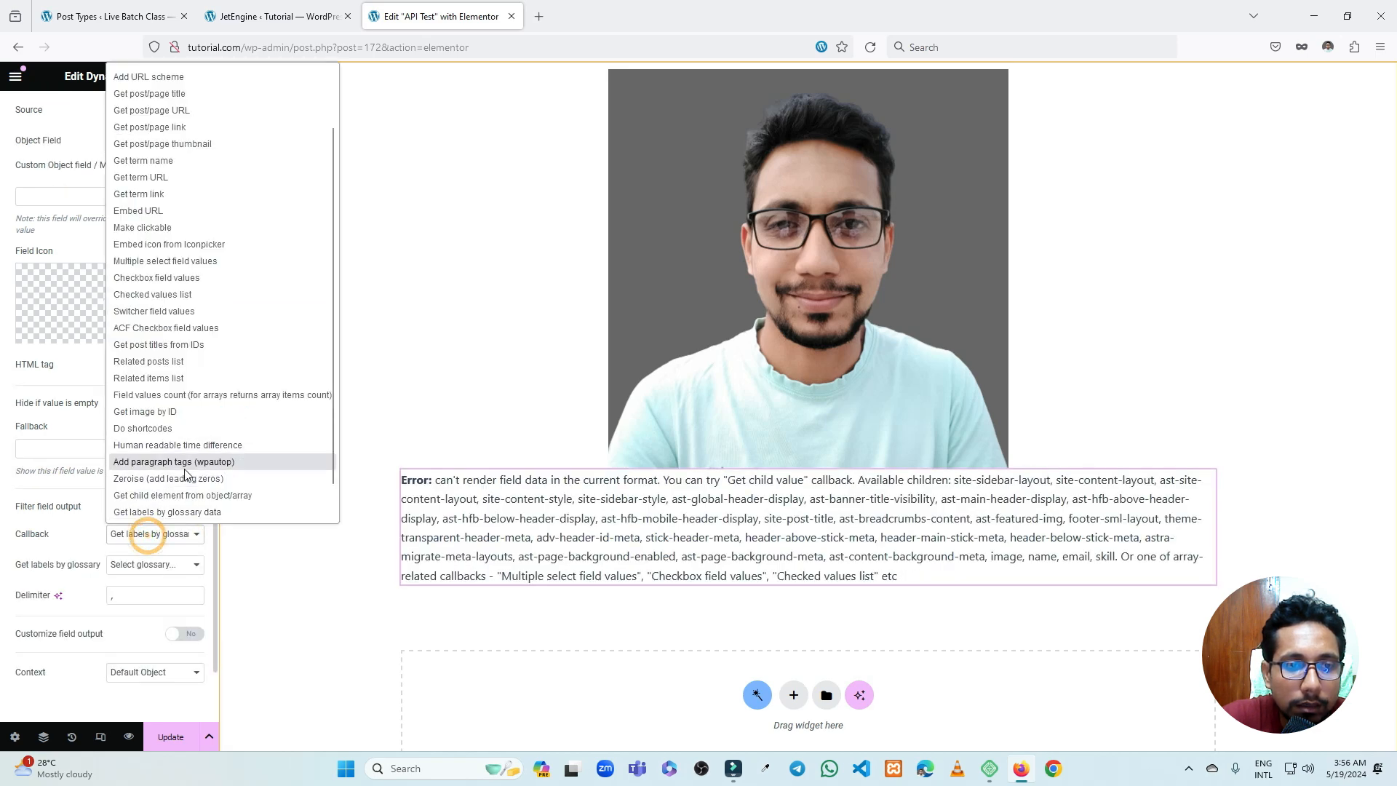
{"action": "left_click", "coordinate": [188, 495]}
{"action": "scroll", "coordinate": [109, 500], "scroll_direction": "down", "scroll_amount": 1}
{"action": "left_click", "coordinate": [60, 481]}
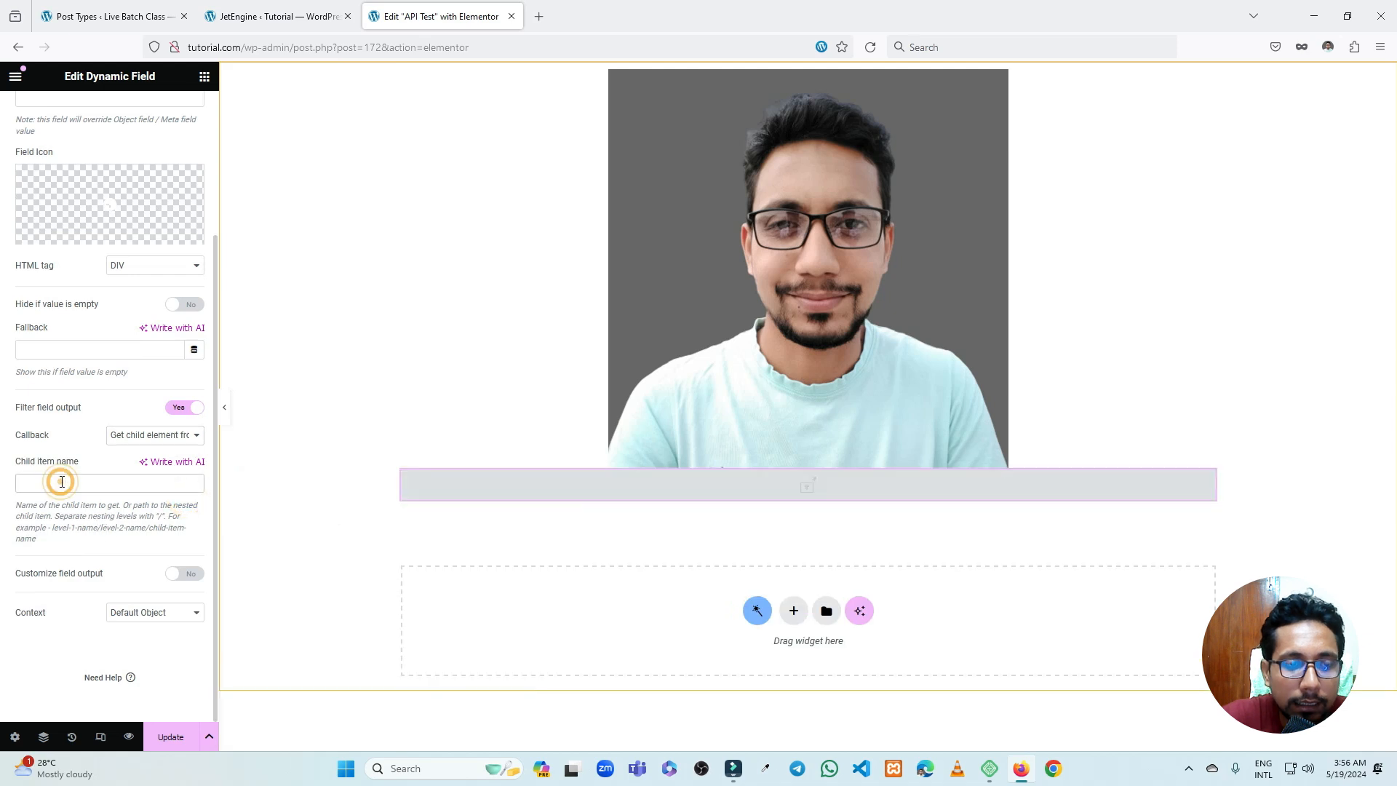
{"action": "type", "text": "/name"}
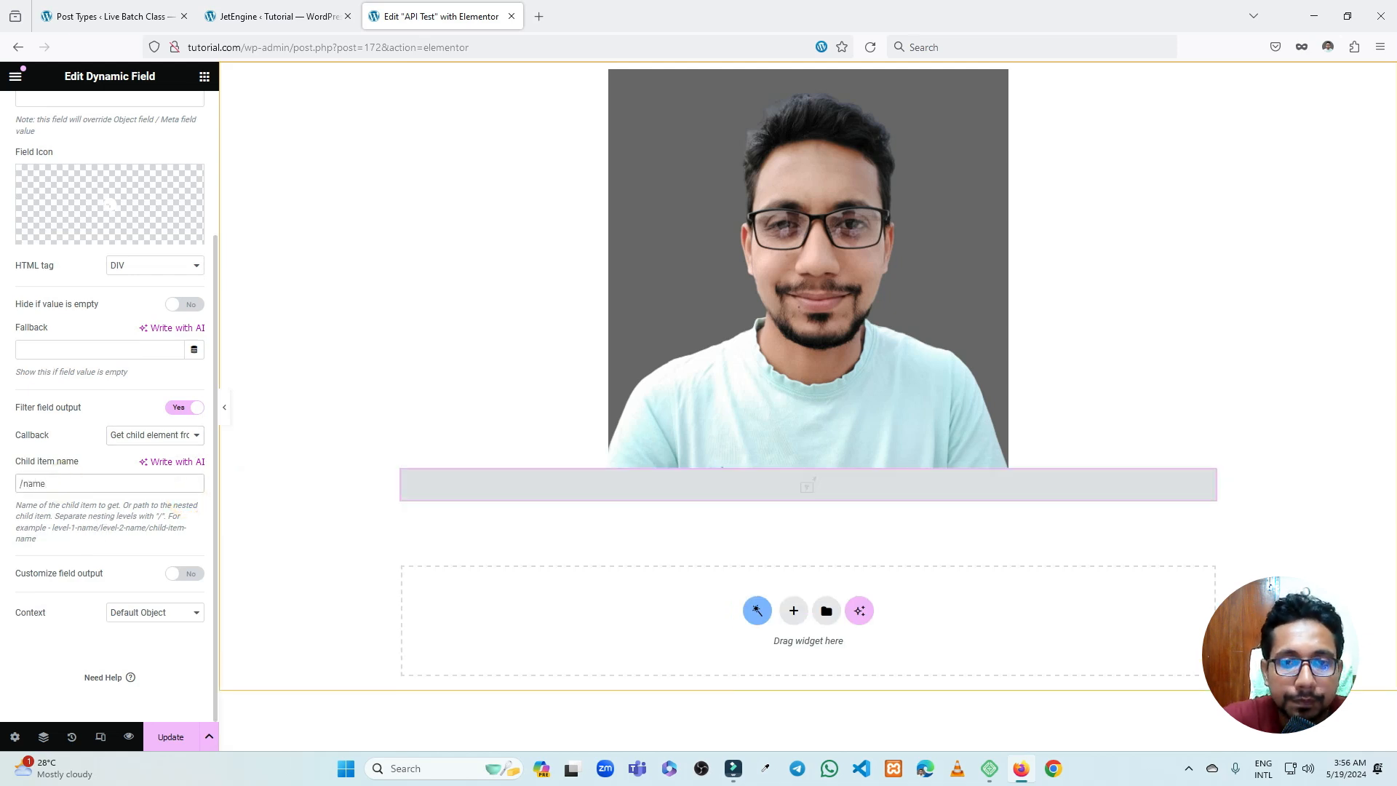
Set the name Dynamic Field's Widget Items Alignment to center
{"action": "scroll", "coordinate": [143, 150], "scroll_direction": "up", "scroll_amount": 5}
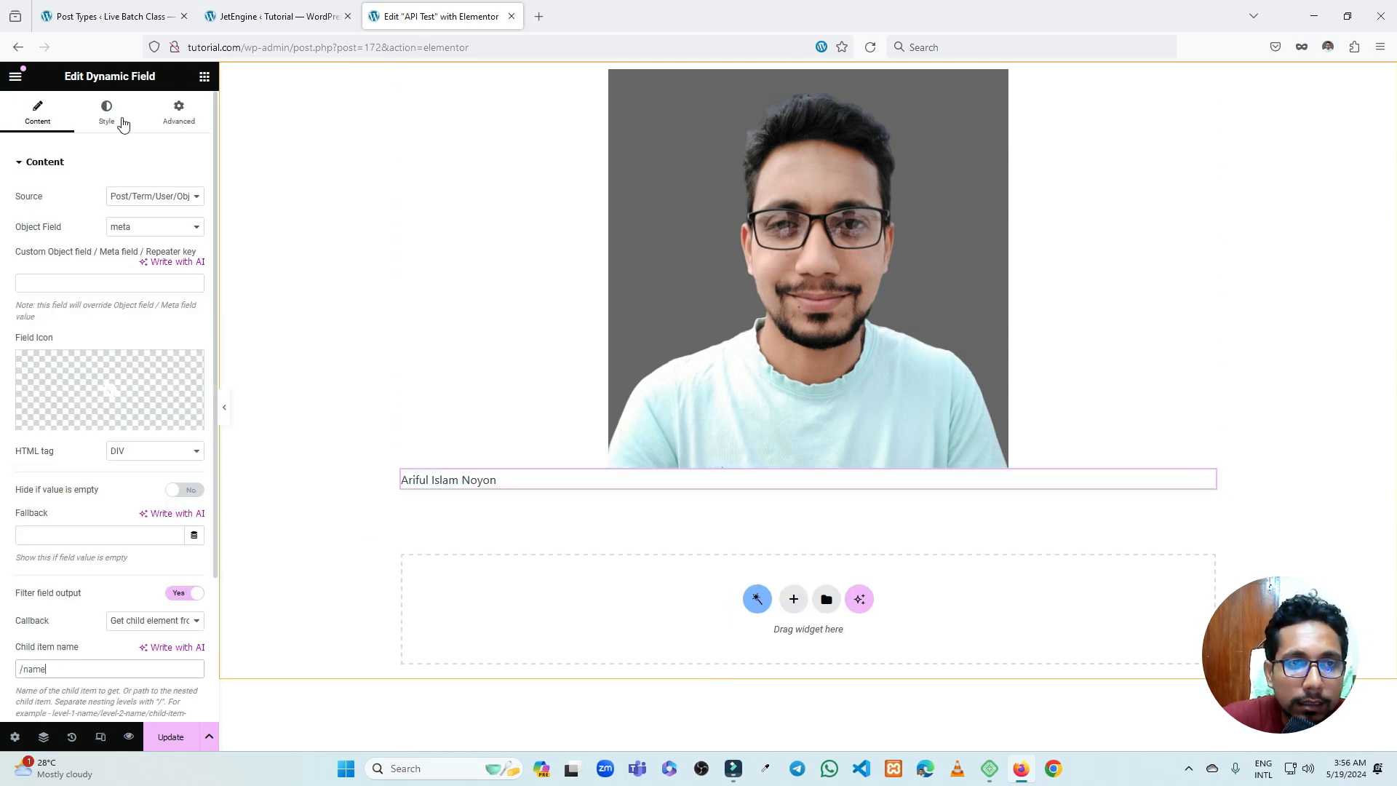
{"action": "left_click", "coordinate": [120, 118]}
{"action": "left_click", "coordinate": [175, 319]}
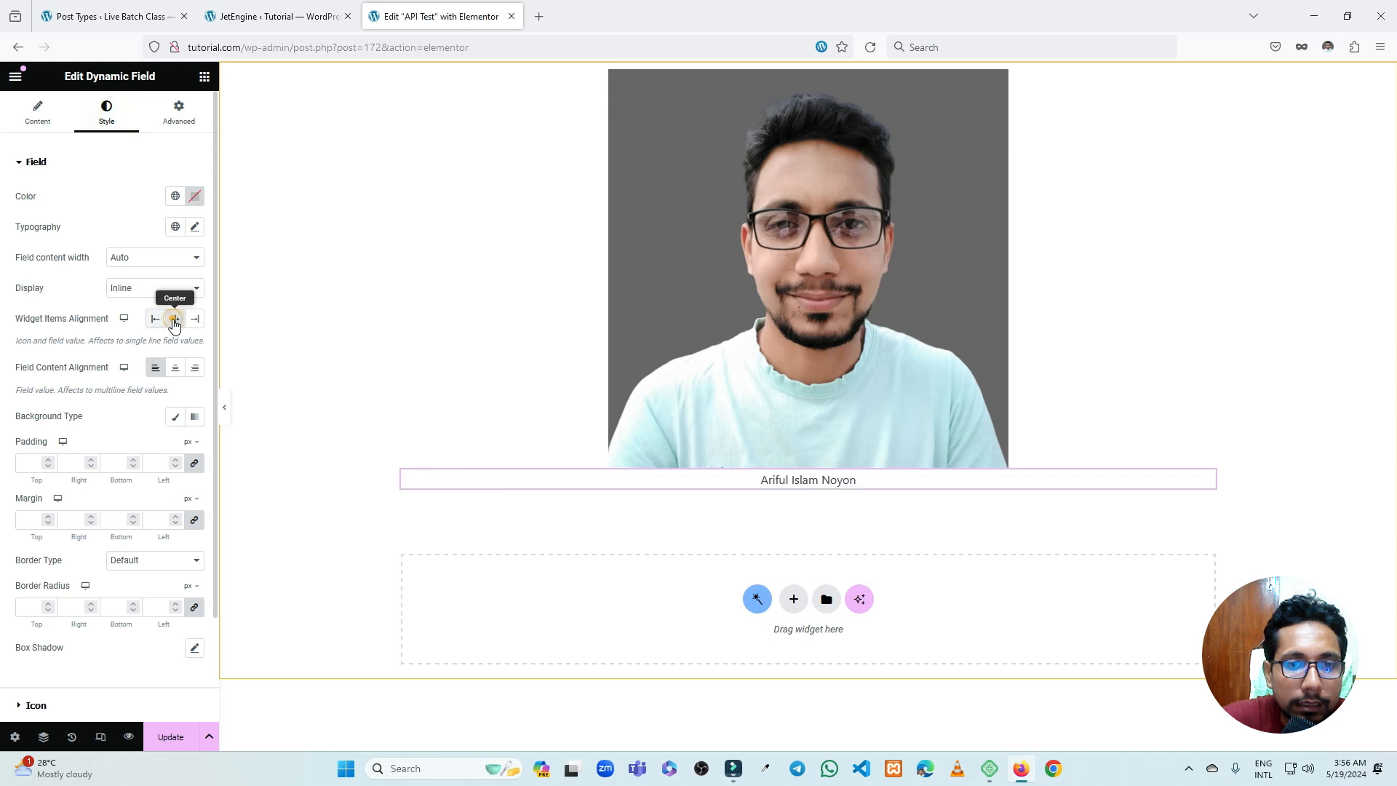
Duplicate the name Dynamic Field, set the copy's child item name to /email, and save the template
{"action": "right_click", "coordinate": [620, 480]}
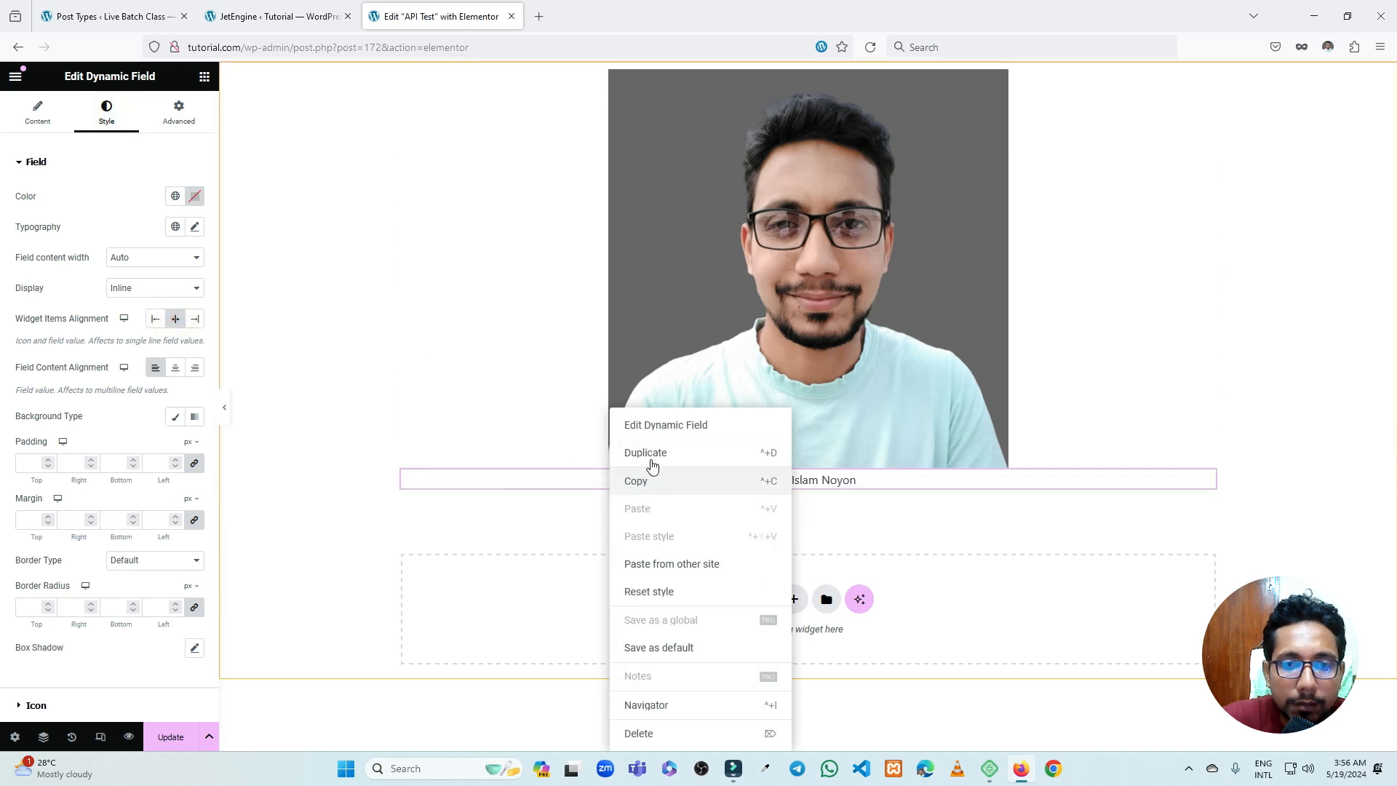
{"action": "left_click", "coordinate": [652, 466]}
{"action": "scroll", "coordinate": [92, 462], "scroll_direction": "down", "scroll_amount": 3}
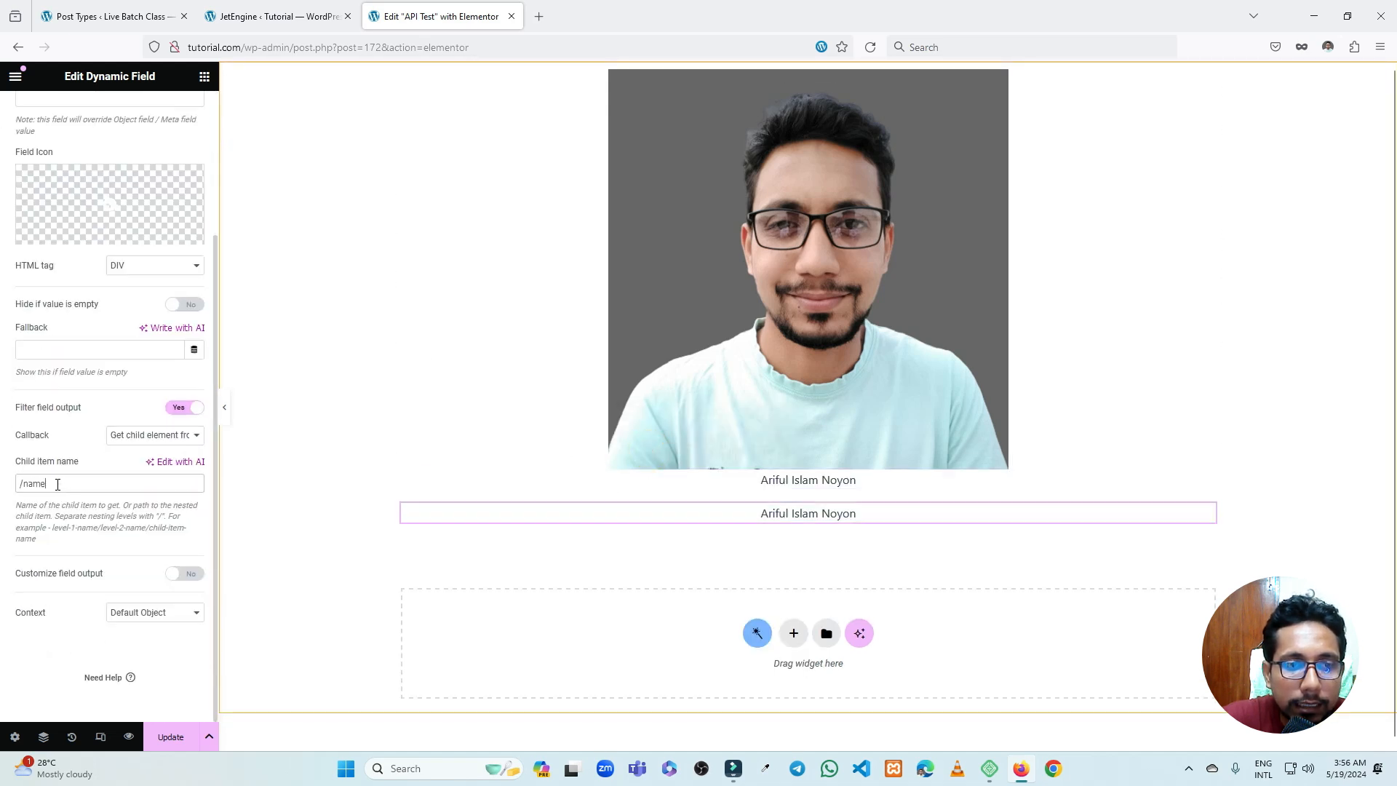
{"action": "left_click_drag", "start_coordinate": [58, 485], "coordinate": [27, 485]}
{"action": "type", "text": "email"}
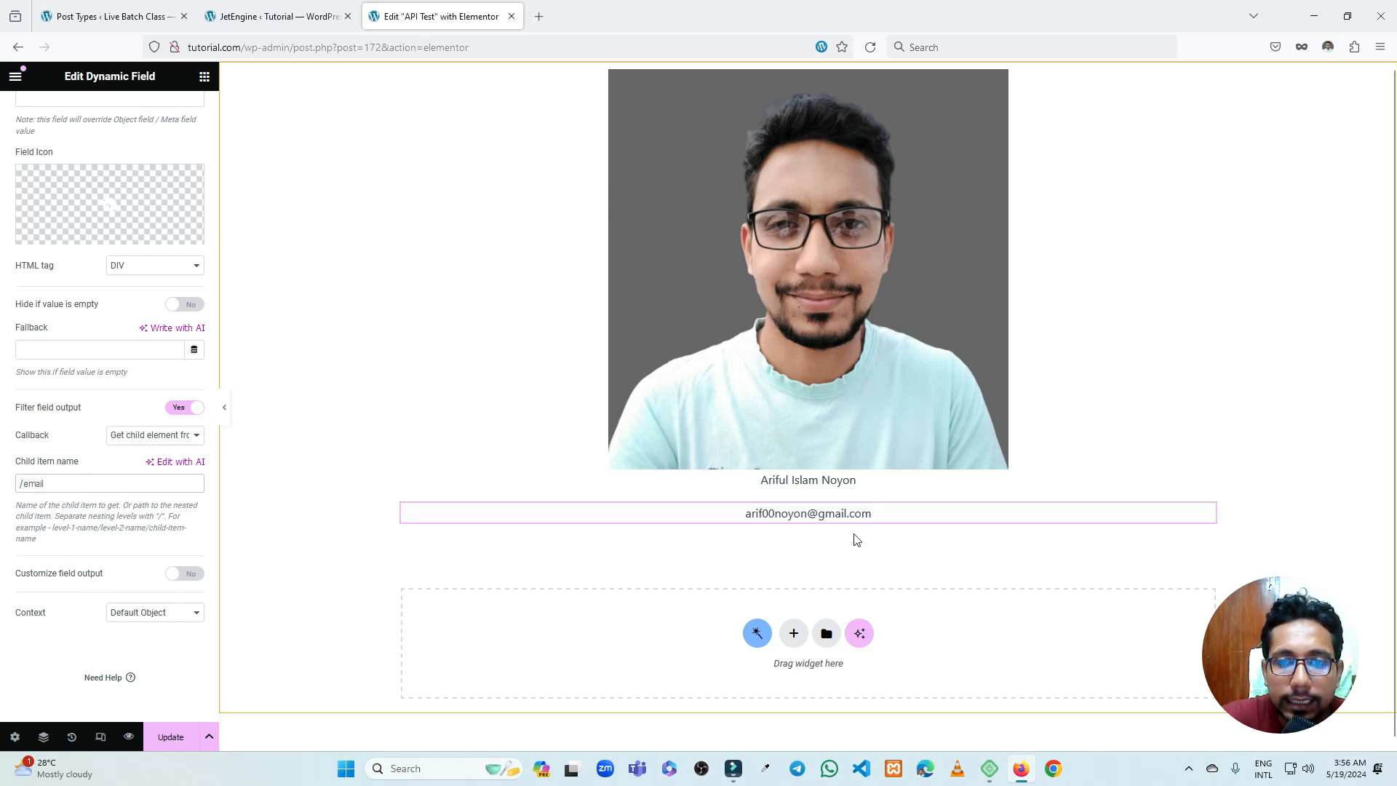
{"action": "left_click", "coordinate": [171, 742]}
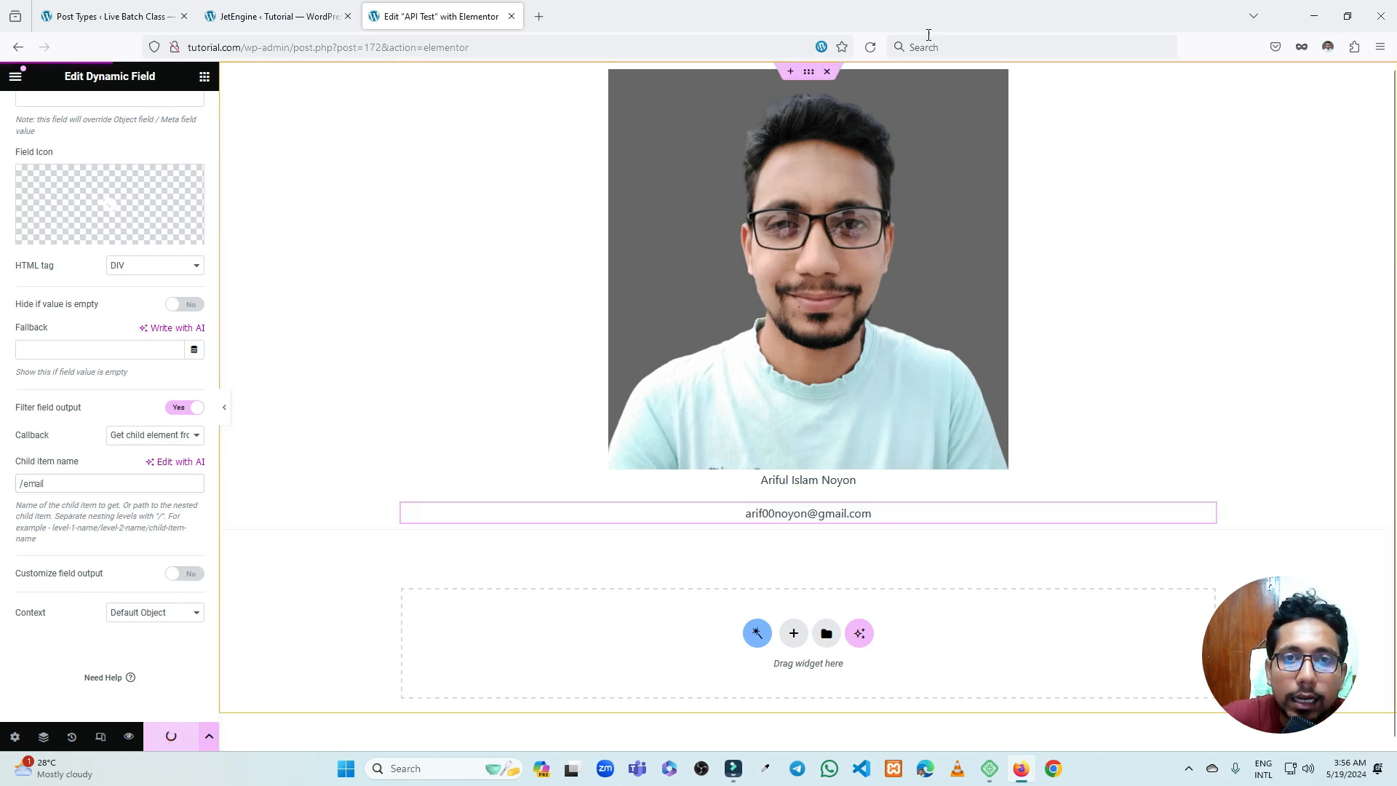
Give the section containing the fields a box shadow with the colour rgba(0, 0, 0, 0.18)
{"action": "left_click", "coordinate": [813, 74]}
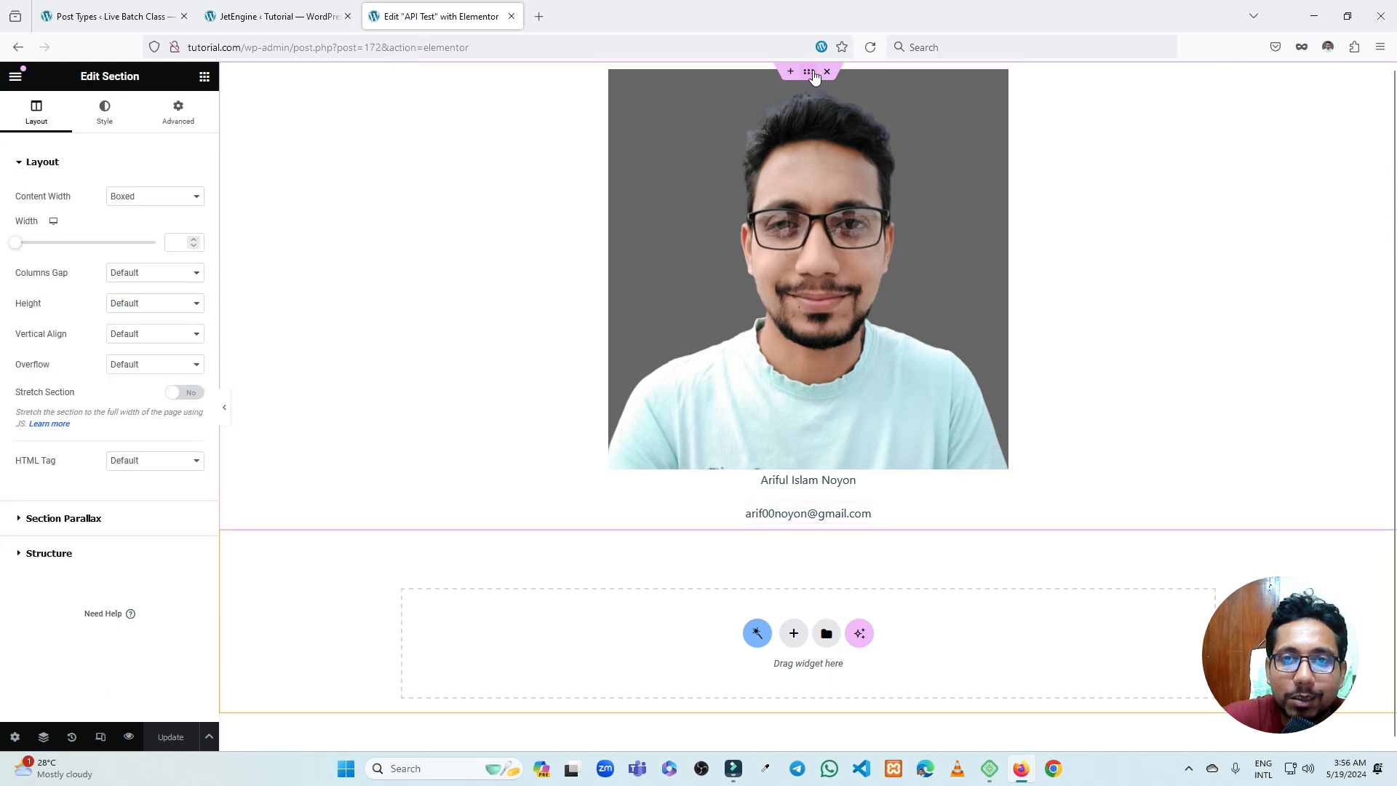
{"action": "left_click", "coordinate": [178, 113]}
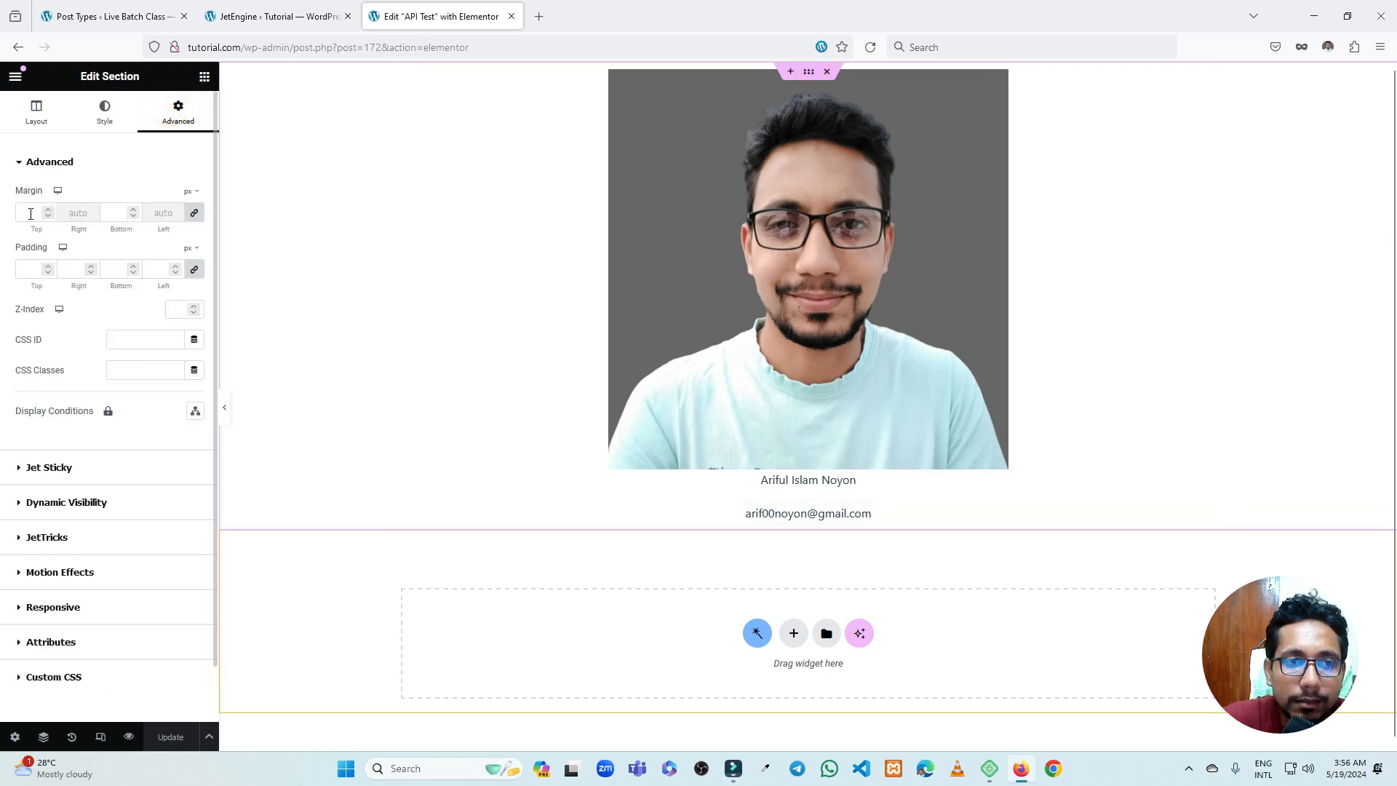
{"action": "left_click", "coordinate": [98, 124]}
{"action": "left_click", "coordinate": [64, 322]}
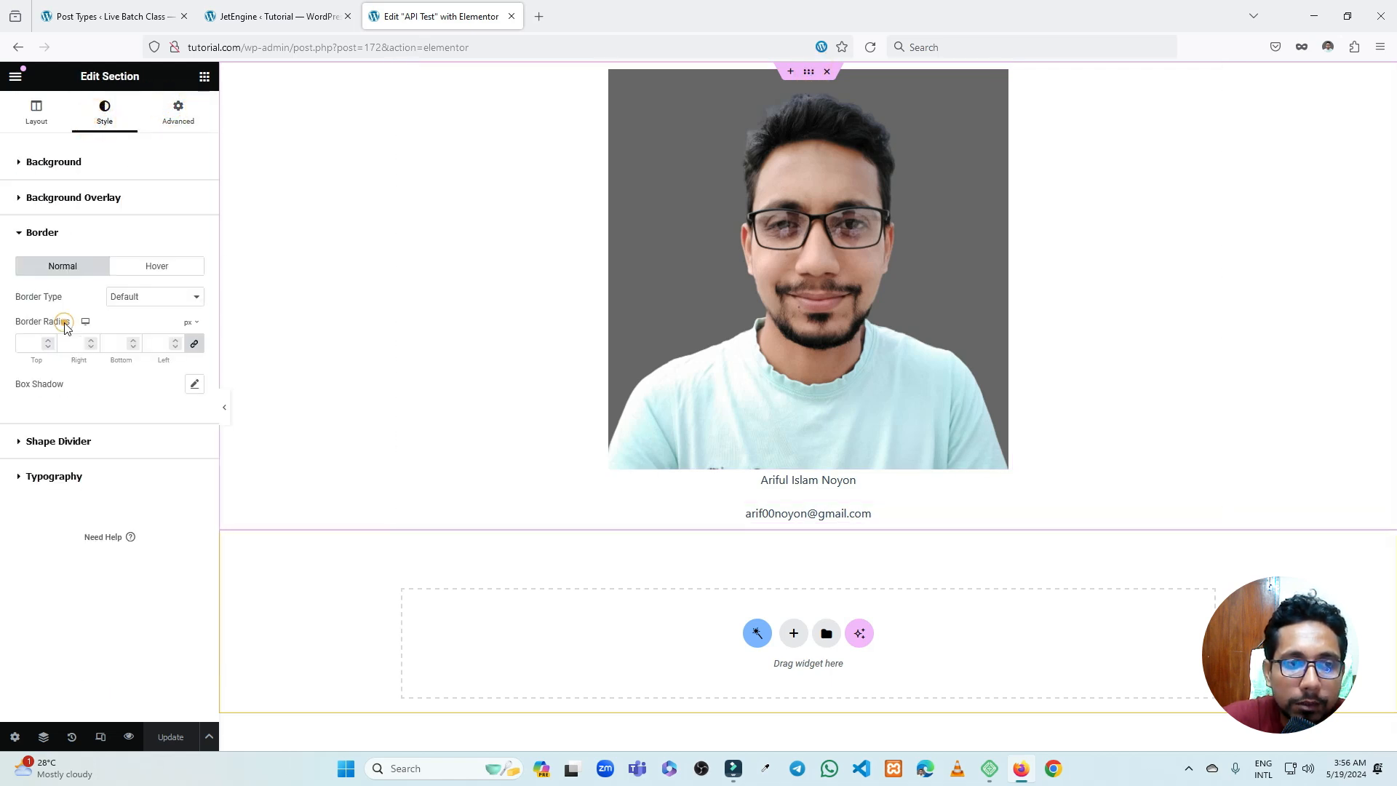
{"action": "left_click", "coordinate": [195, 385]}
{"action": "left_click", "coordinate": [184, 425]}
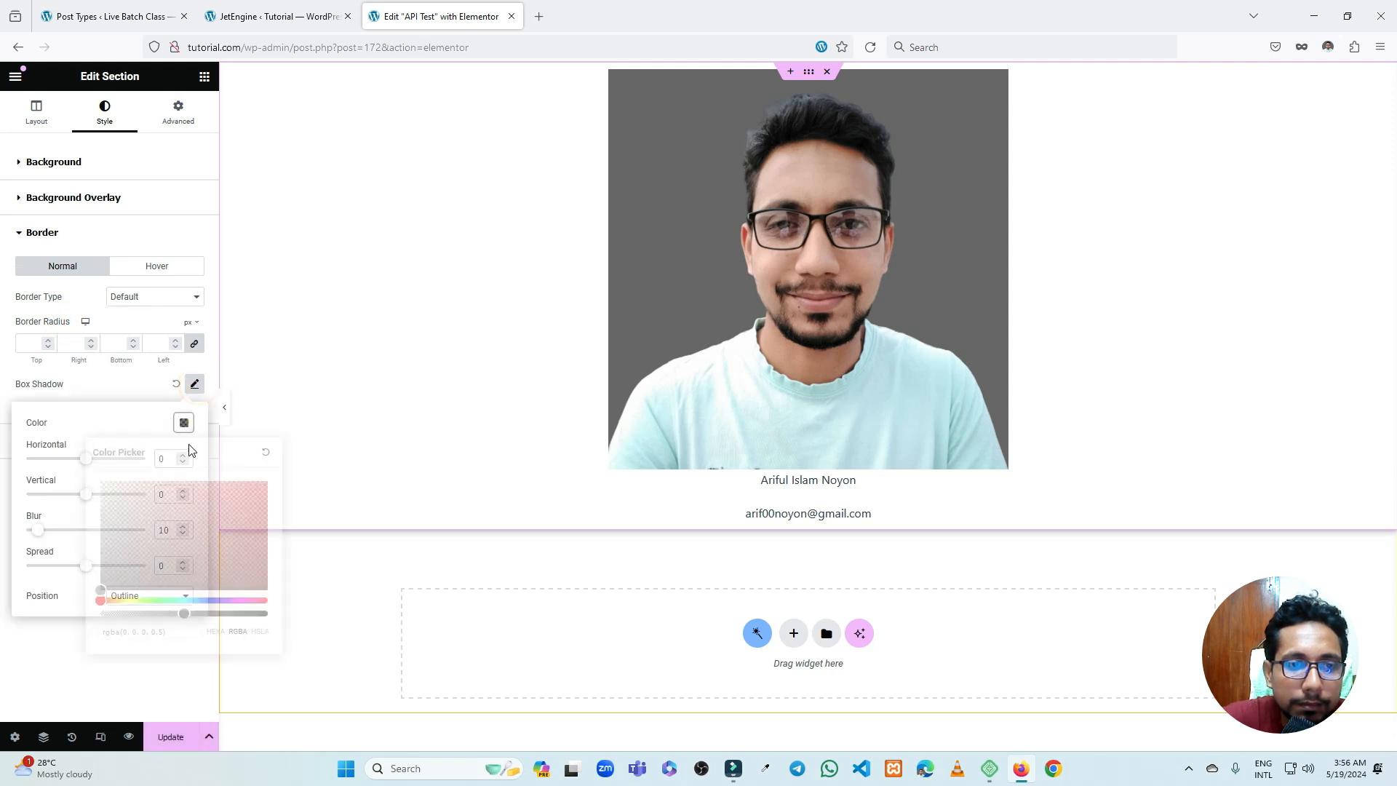
{"action": "left_click_drag", "start_coordinate": [179, 614], "coordinate": [130, 614]}
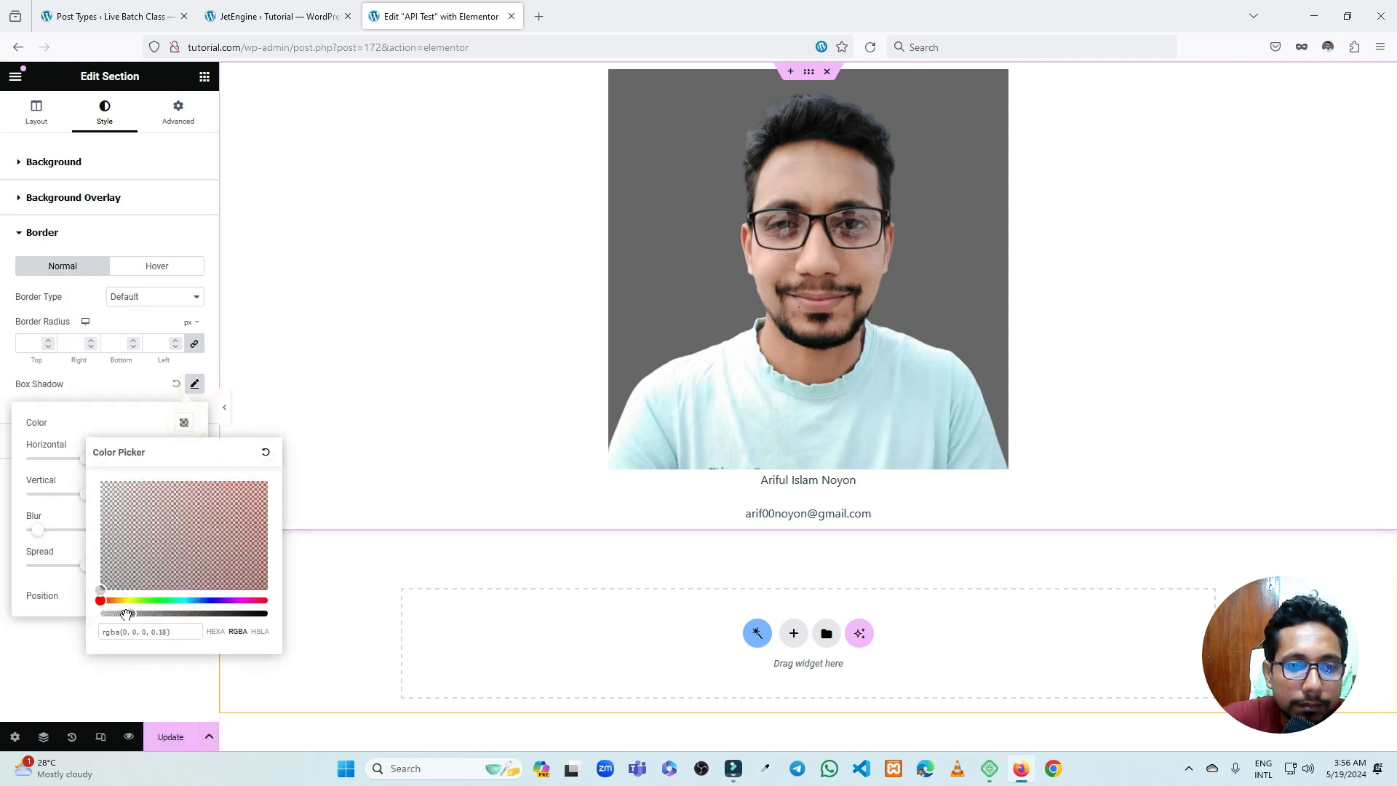
Raise the section's box shadow blur to about 100, lower the shadow colour's opacity slightly, and save the template
{"action": "left_click_drag", "start_coordinate": [41, 538], "coordinate": [179, 537]}
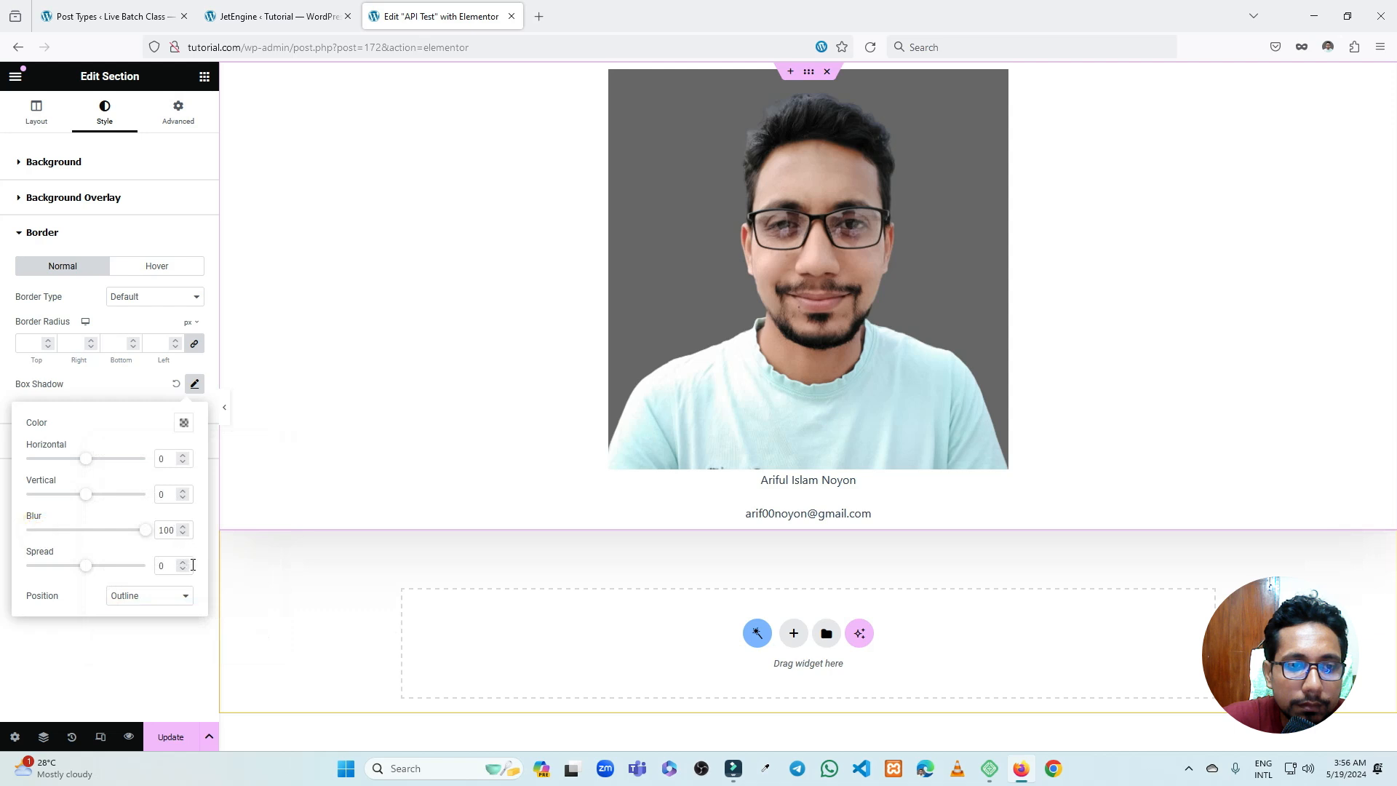
{"action": "left_click", "coordinate": [184, 425]}
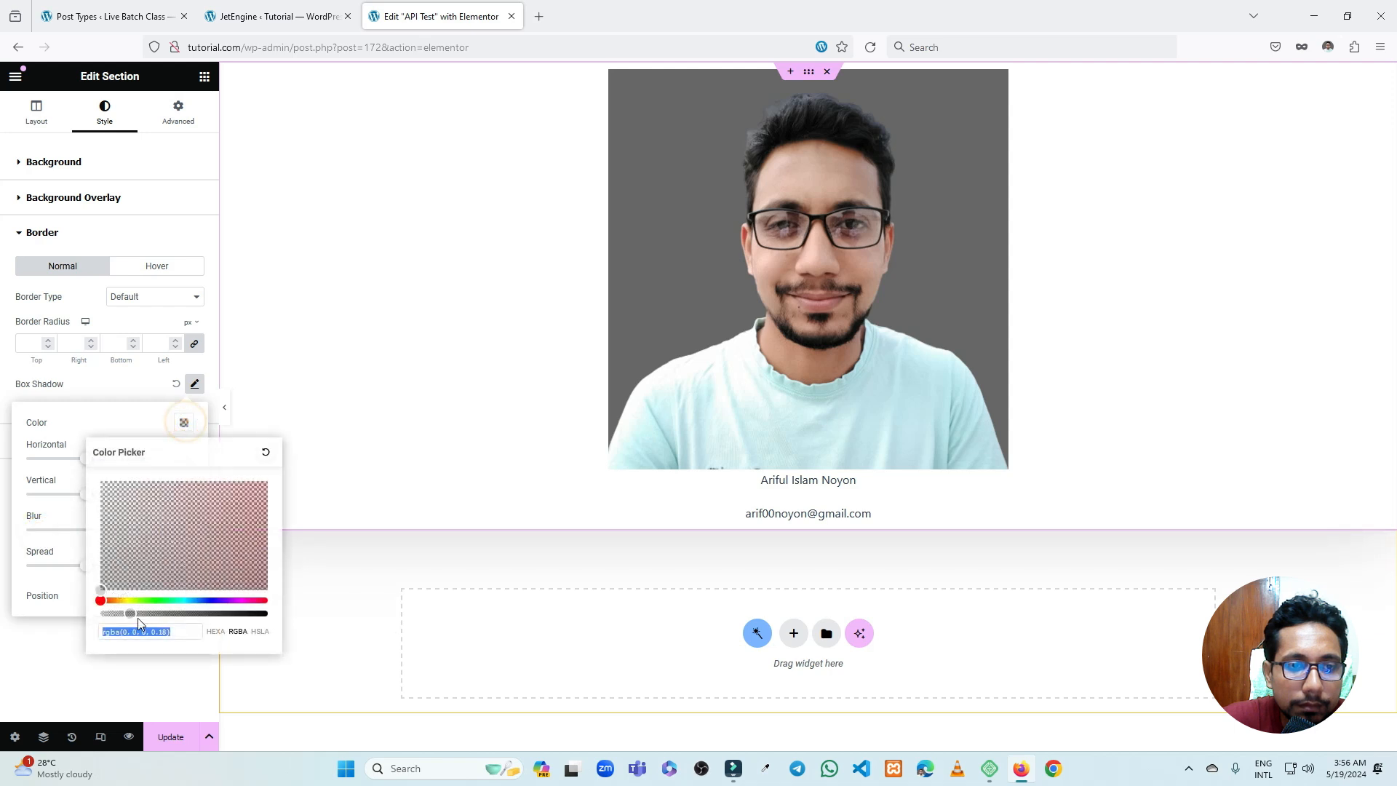
{"action": "left_click_drag", "start_coordinate": [130, 612], "coordinate": [123, 612]}
{"action": "left_click", "coordinate": [67, 579]}
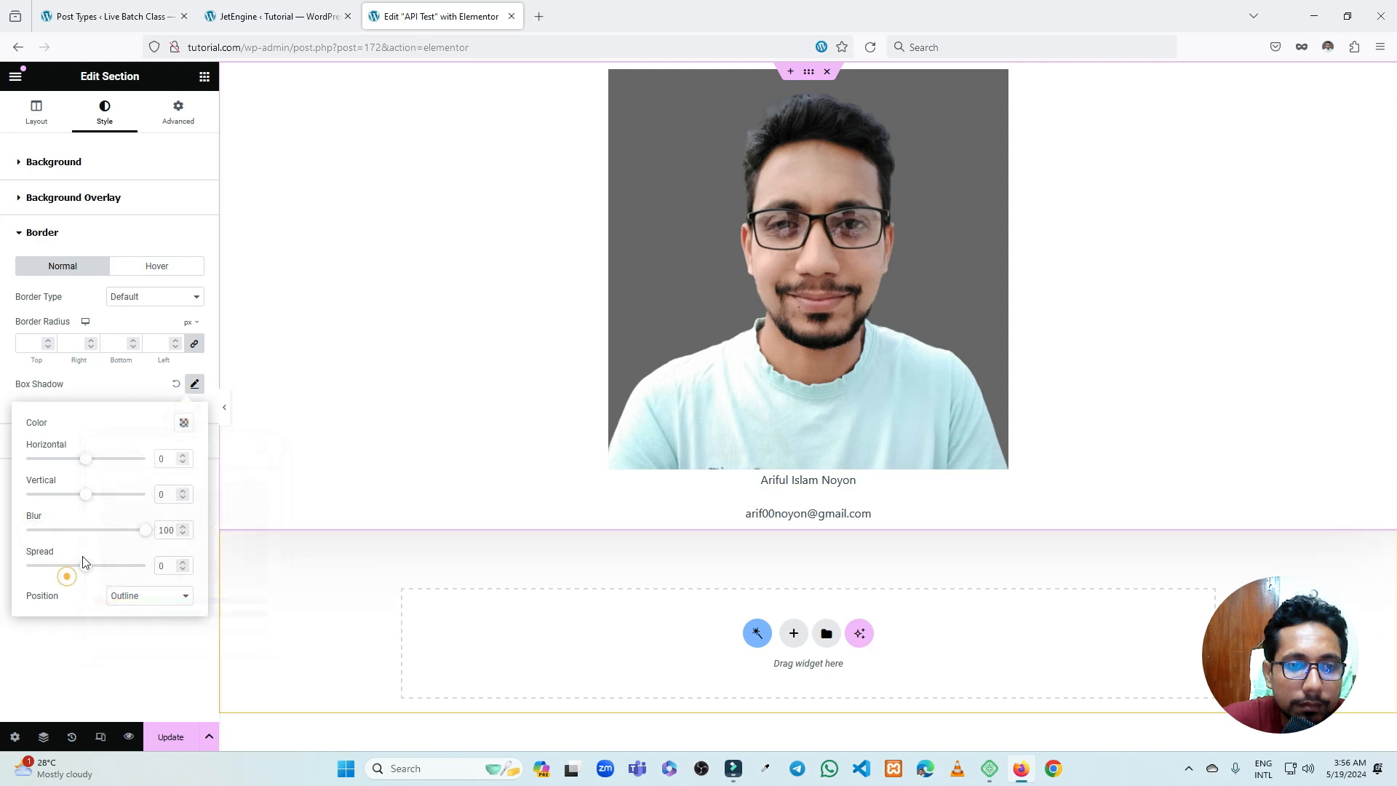
{"action": "left_click", "coordinate": [140, 530]}
{"action": "left_click", "coordinate": [170, 737]}
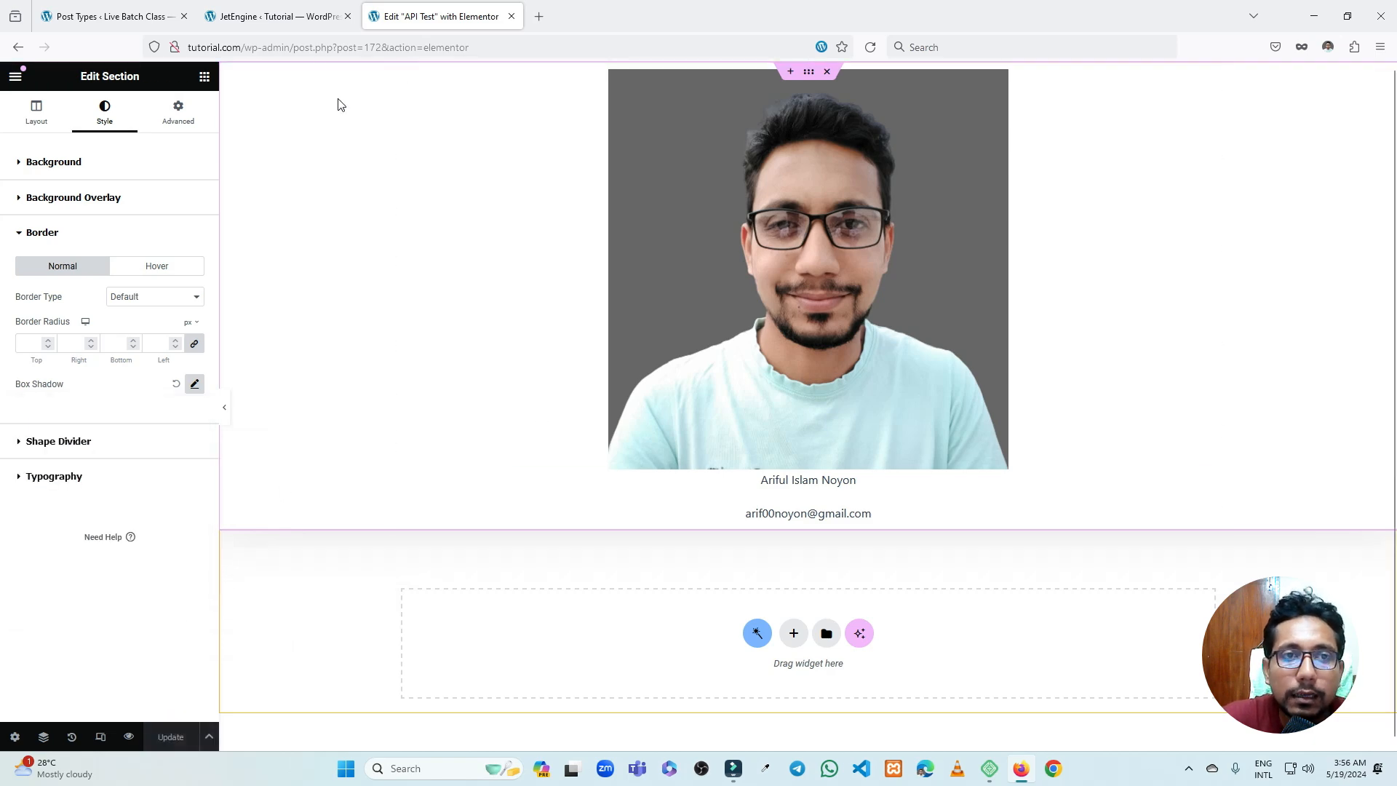
From the Tutorial site's page list, open the Rest API page for editing with Elementor
{"action": "left_click", "coordinate": [285, 10]}
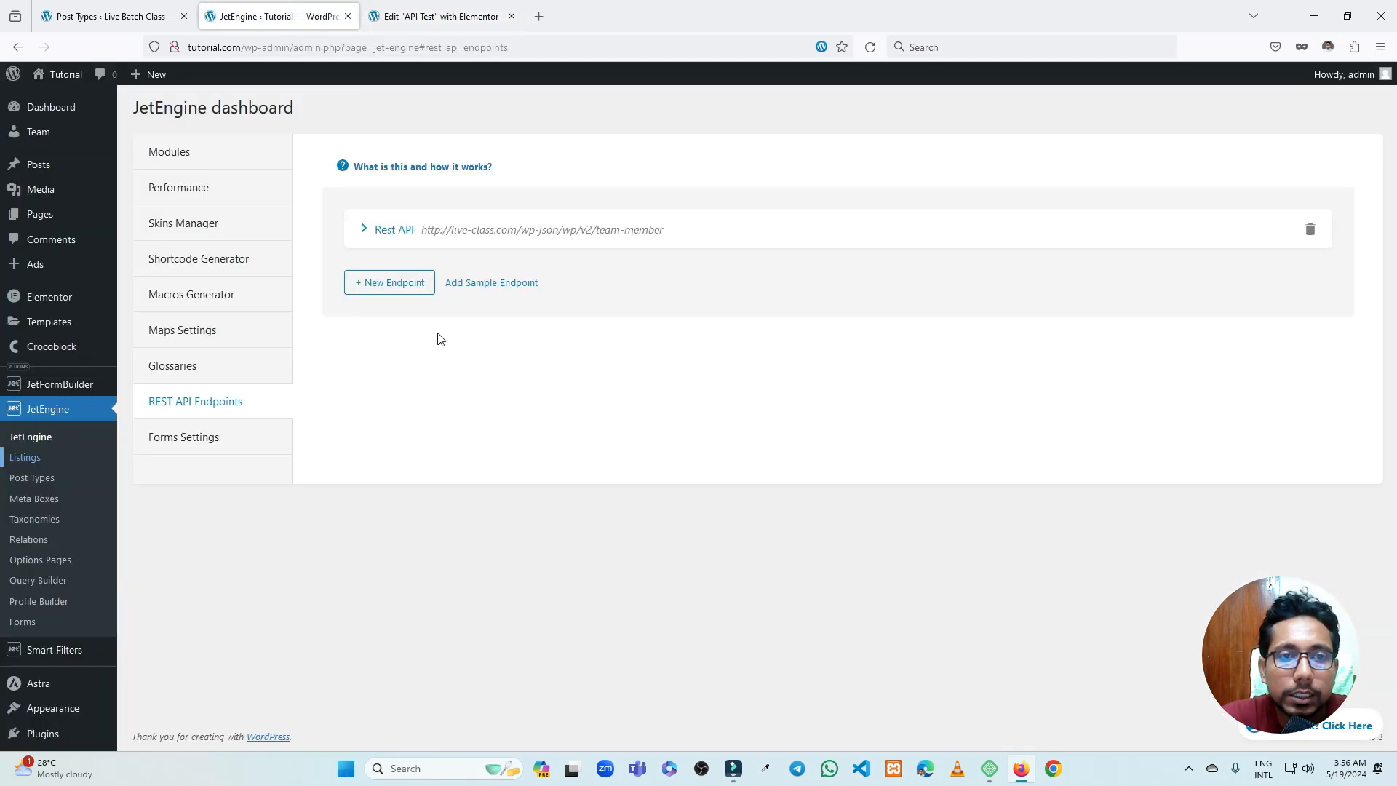
{"action": "left_click", "coordinate": [44, 216]}
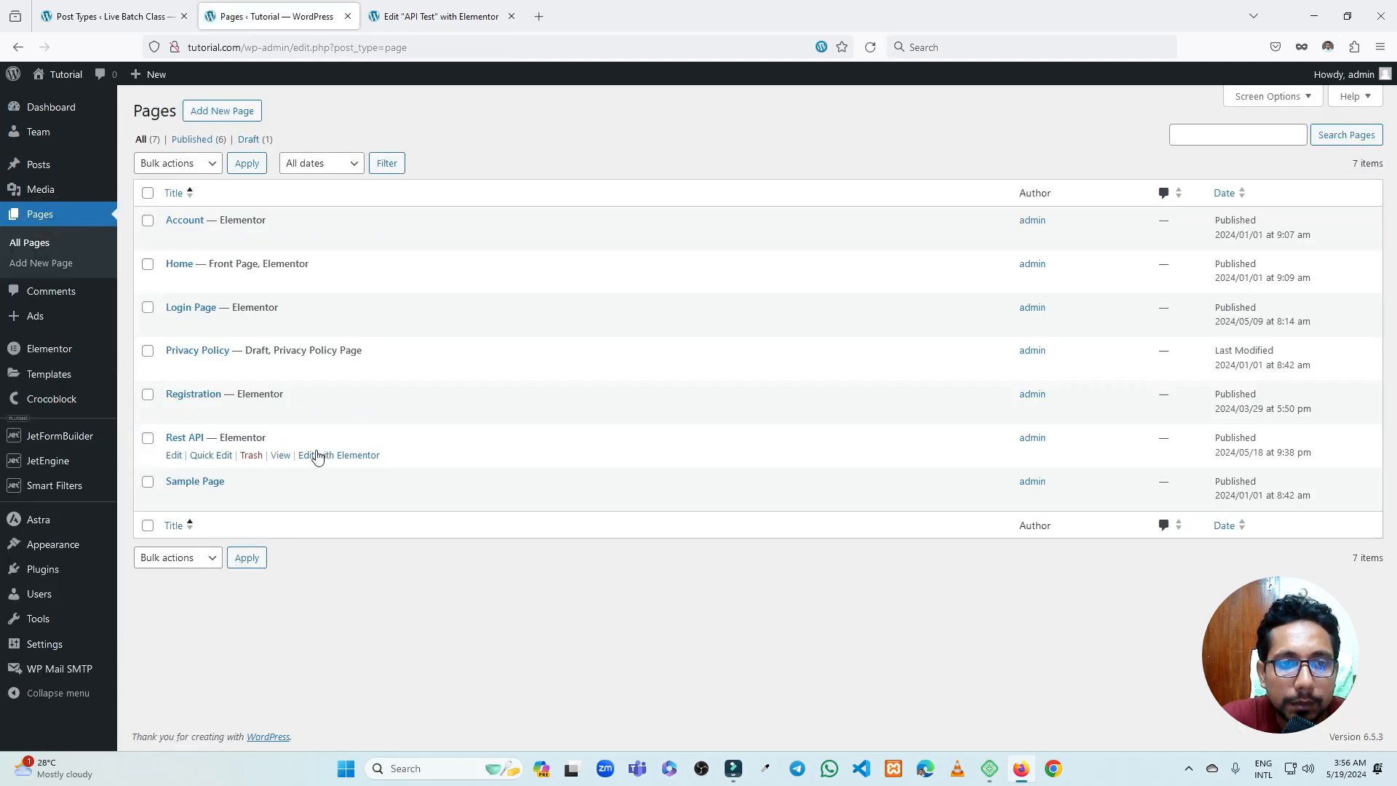
{"action": "left_click", "coordinate": [317, 456]}
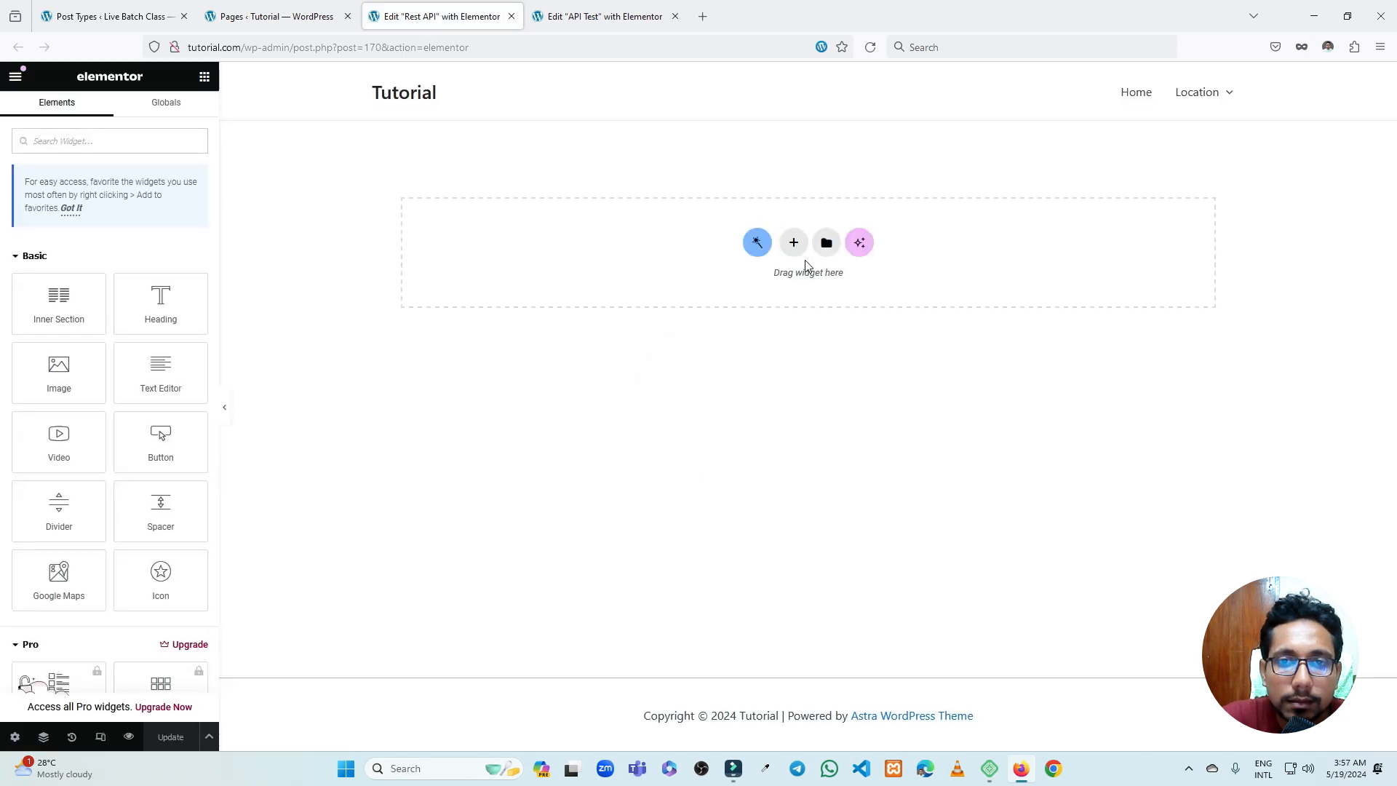
Add a single-column section to the Rest API page and place a Listing Grid widget in it
{"action": "left_click", "coordinate": [793, 242]}
{"action": "left_click", "coordinate": [637, 277]}
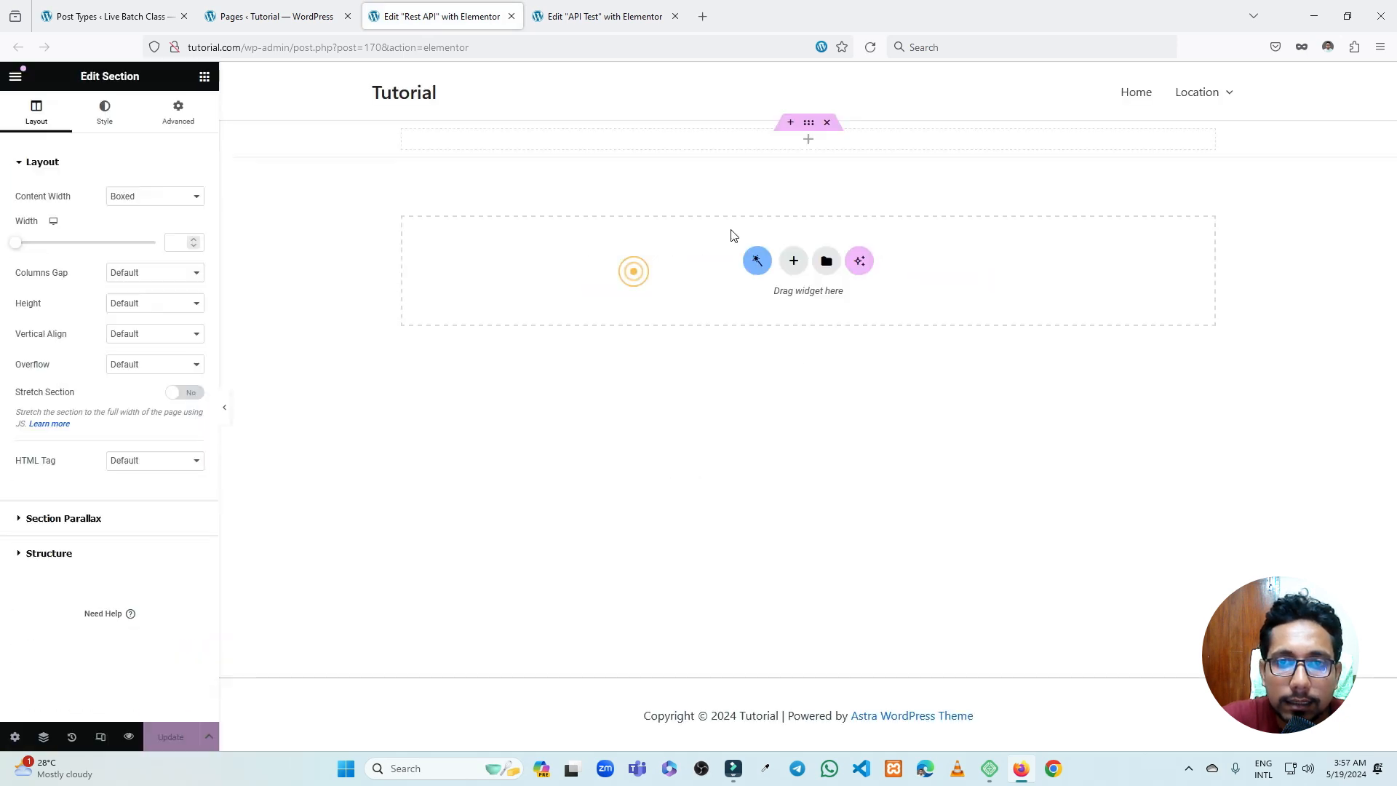
{"action": "left_click", "coordinate": [812, 143]}
{"action": "type", "text": "lis"}
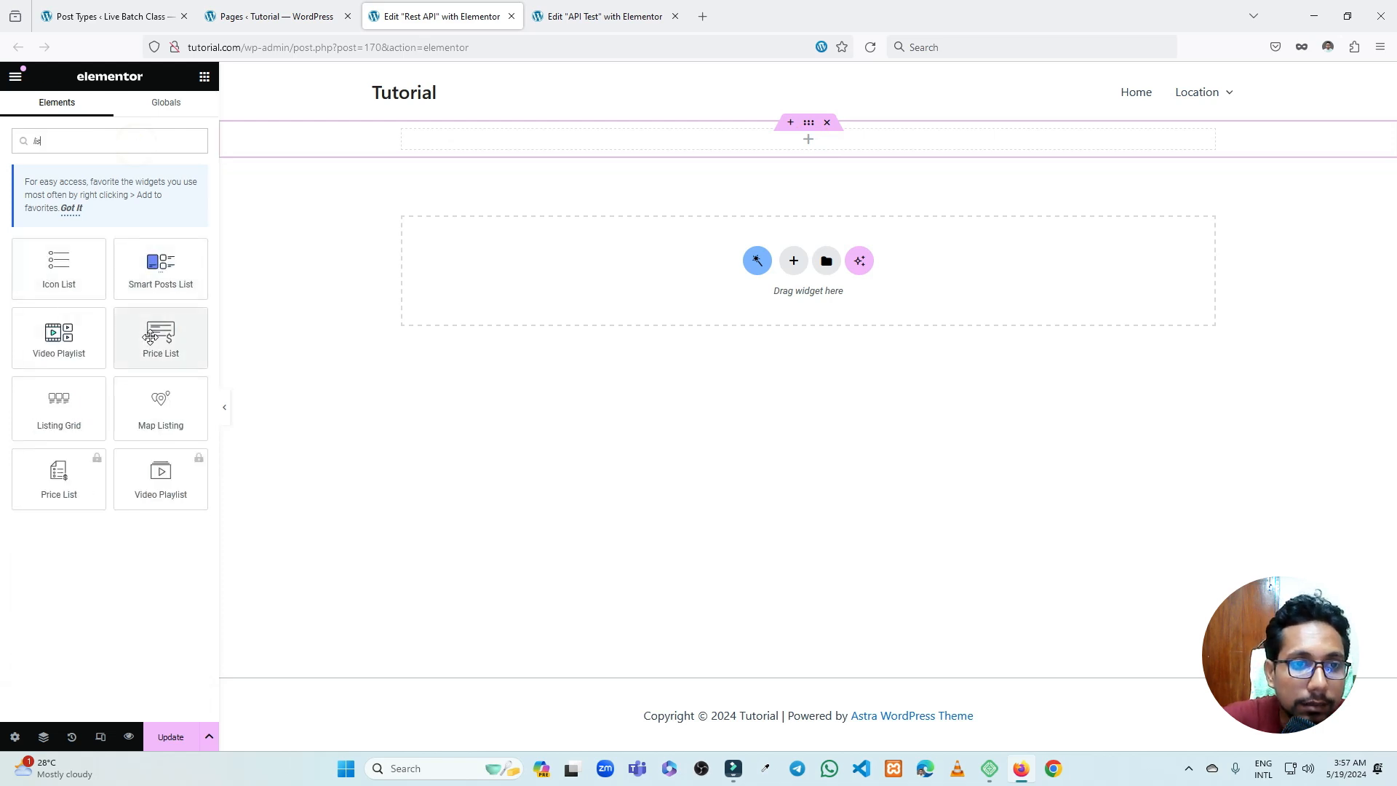
{"action": "left_click_drag", "start_coordinate": [59, 411], "coordinate": [844, 138]}
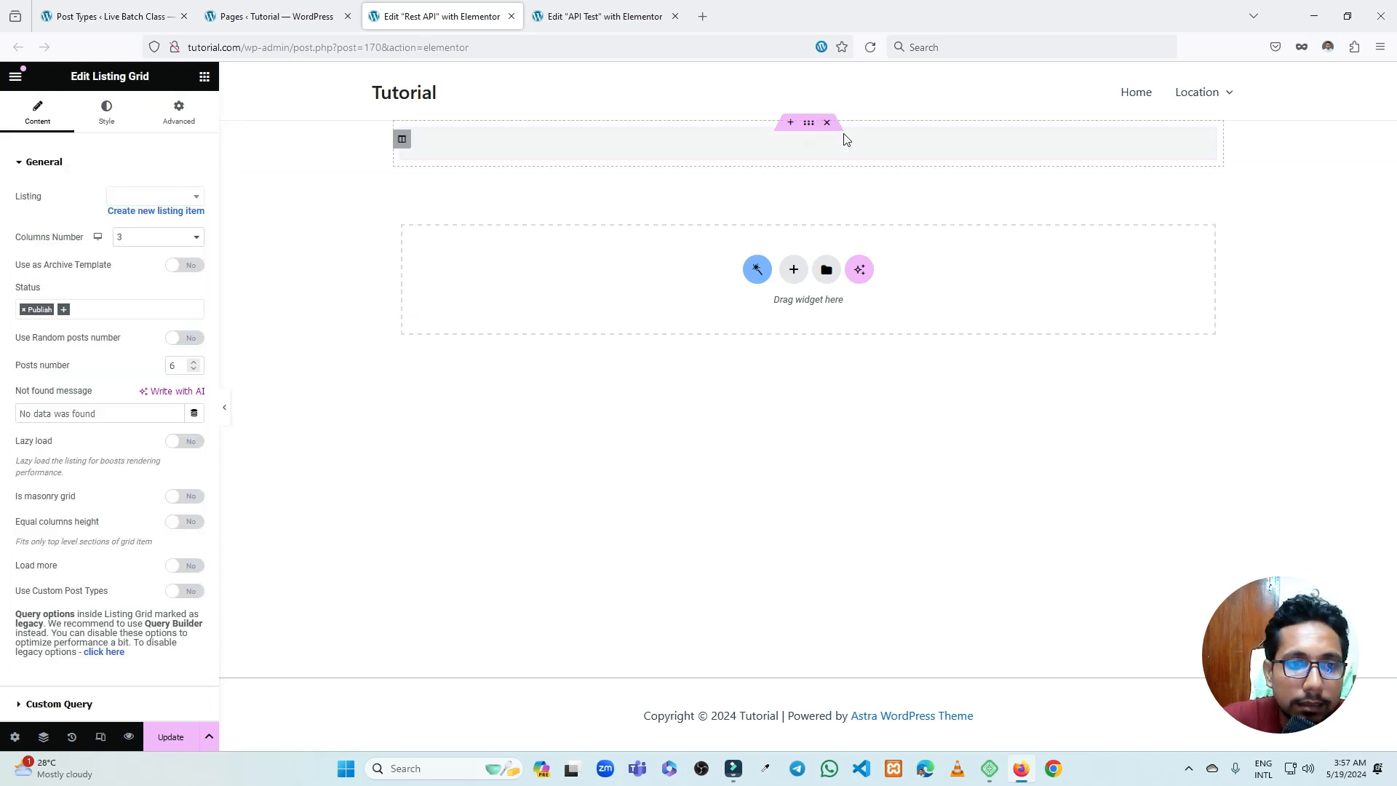
Set the Listing Grid's listing to API Test
{"action": "left_click", "coordinate": [161, 197]}
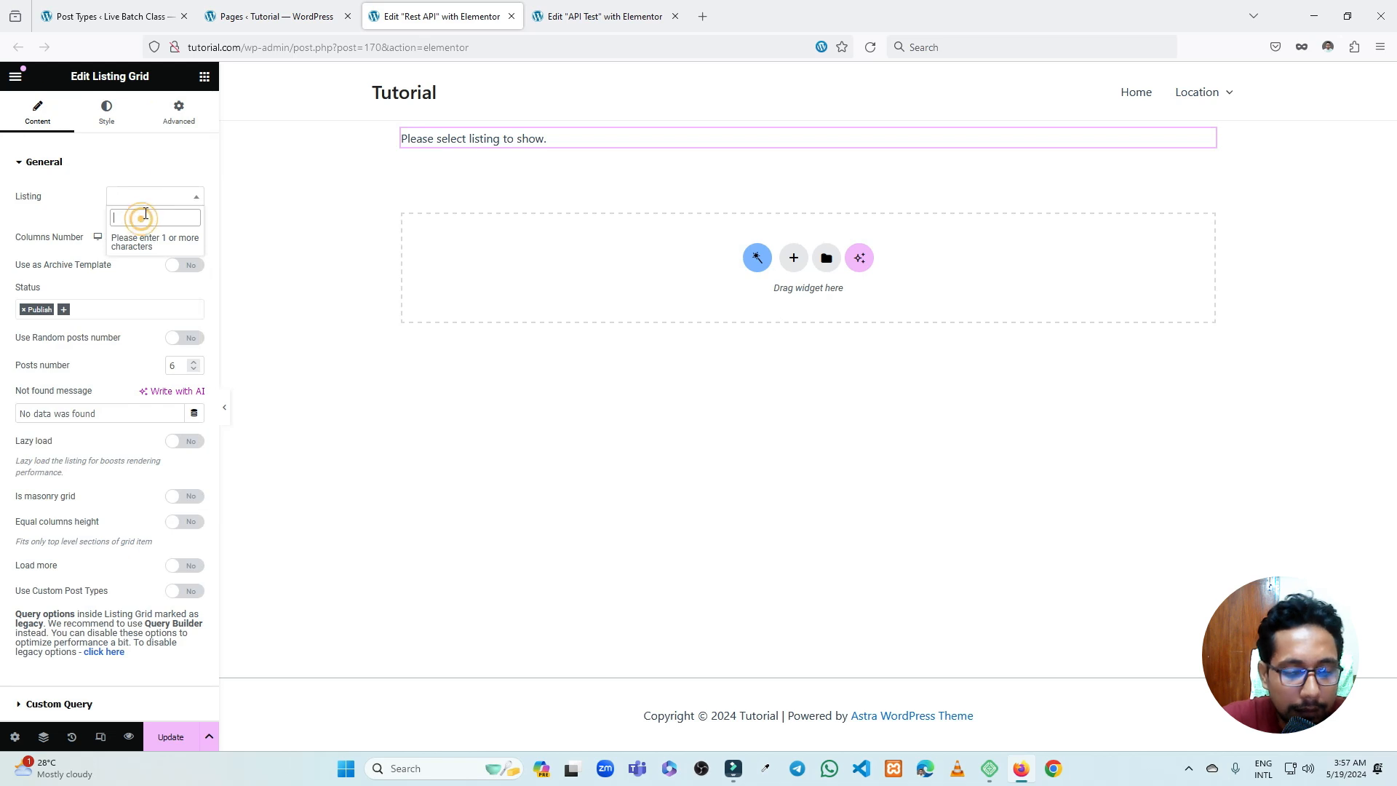
{"action": "type", "text": "tes"}
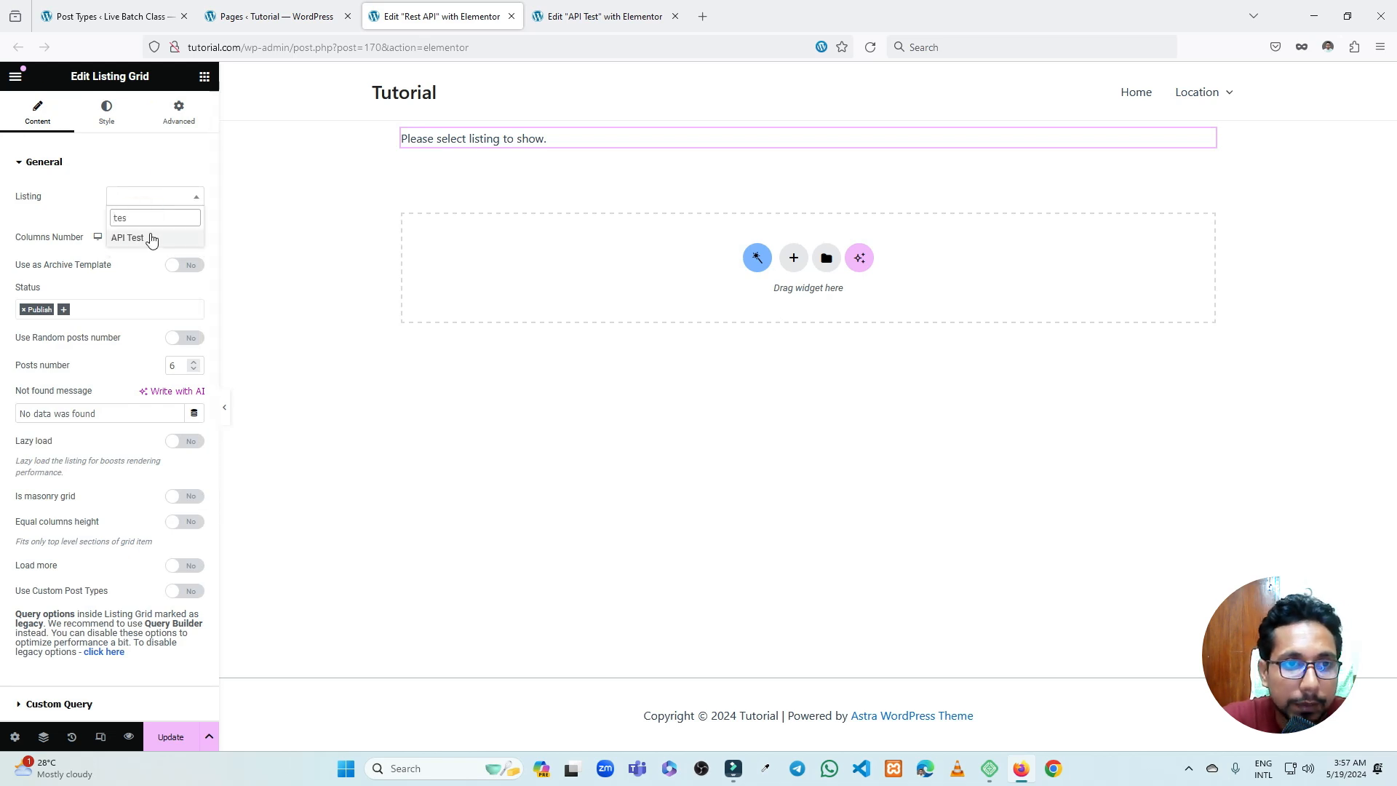
{"action": "left_click", "coordinate": [148, 237]}
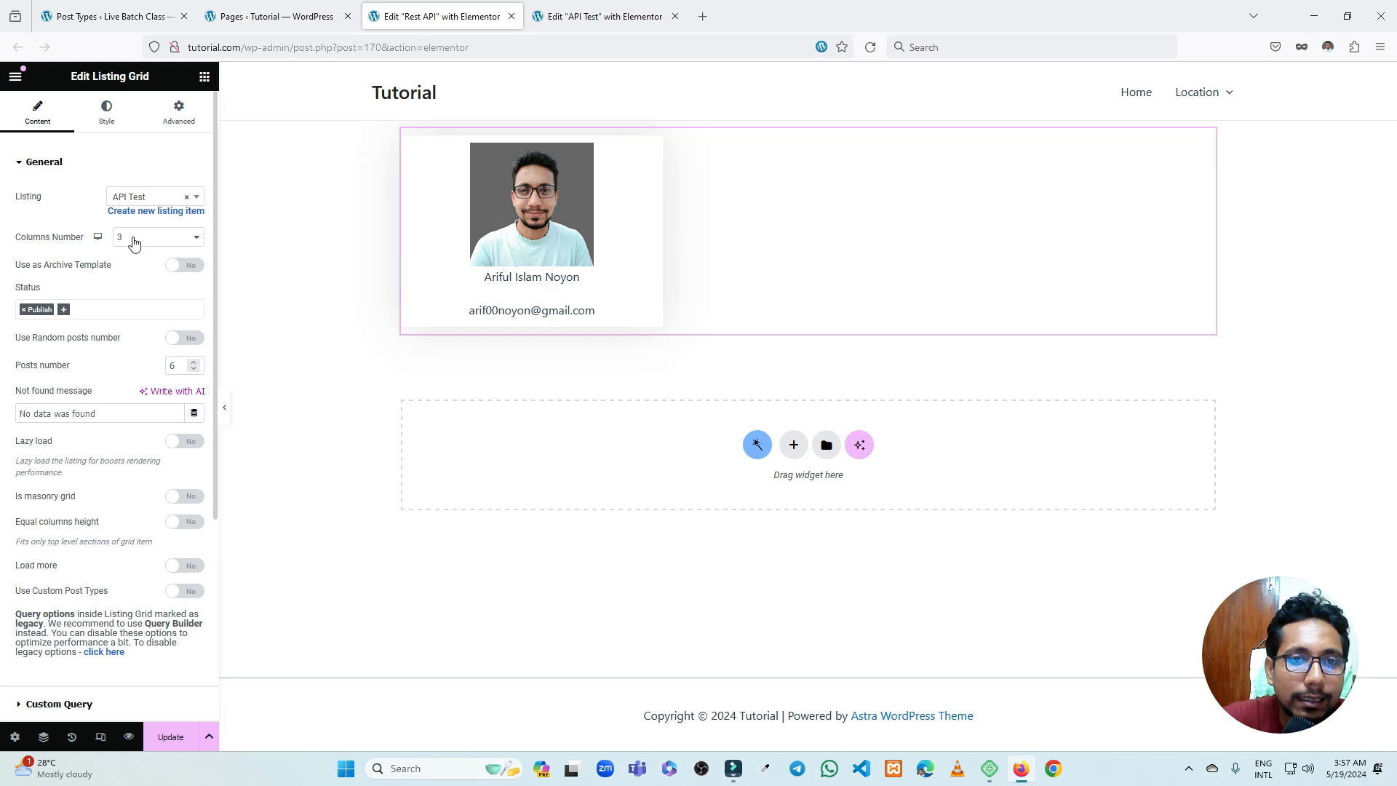
Give the Listing Grid's section unlinked top and bottom margins of 100 px and update the Rest API page
{"action": "left_click", "coordinate": [808, 123]}
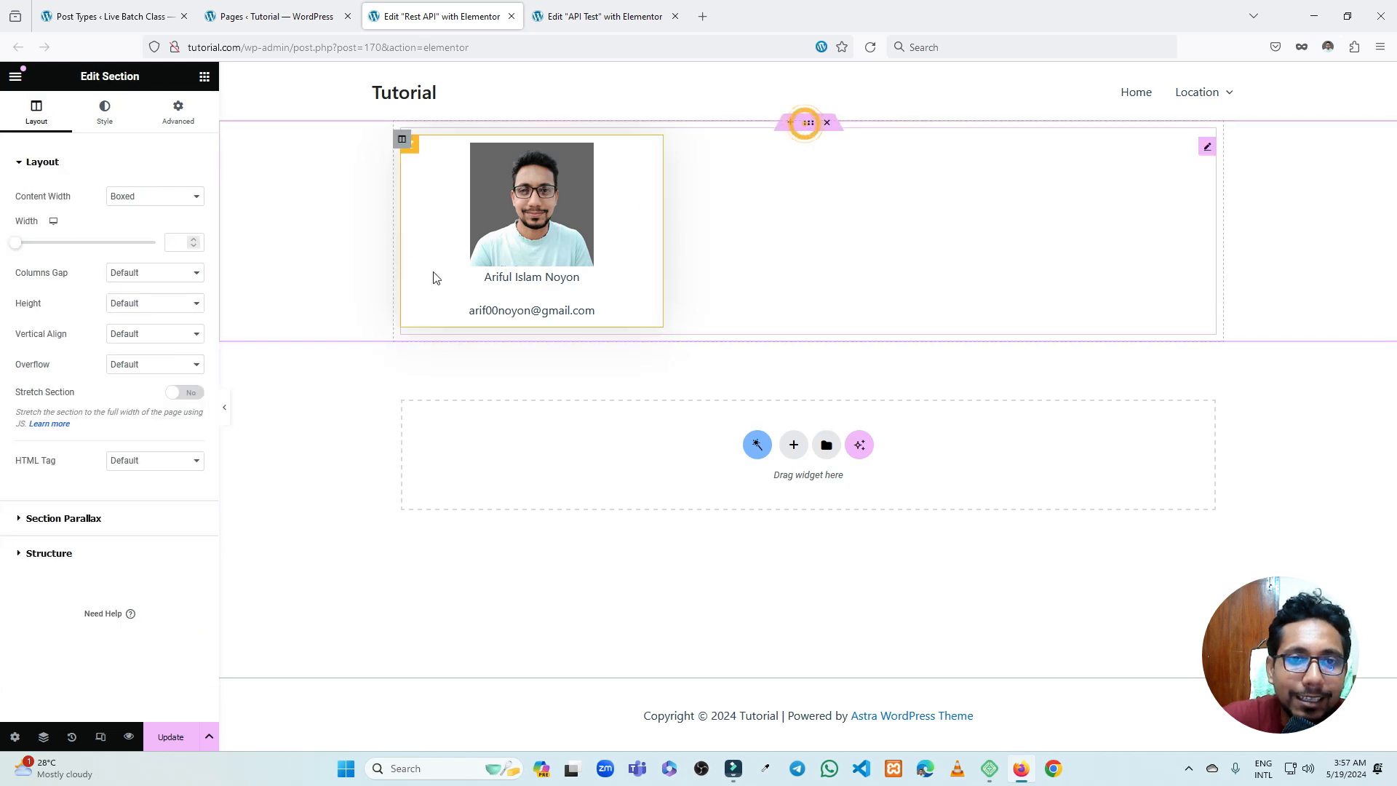
{"action": "left_click", "coordinate": [154, 122]}
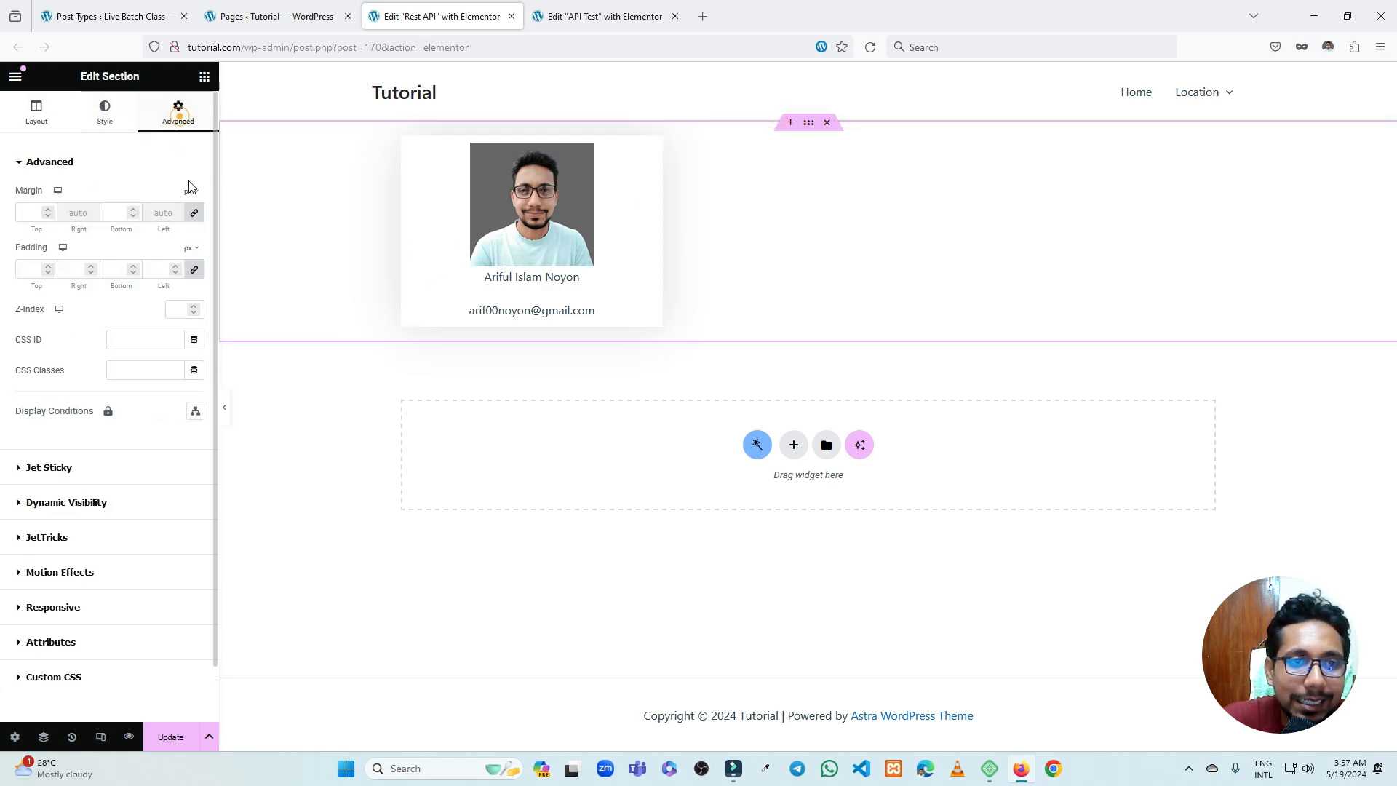
{"action": "left_click", "coordinate": [194, 211]}
{"action": "left_click", "coordinate": [22, 212]}
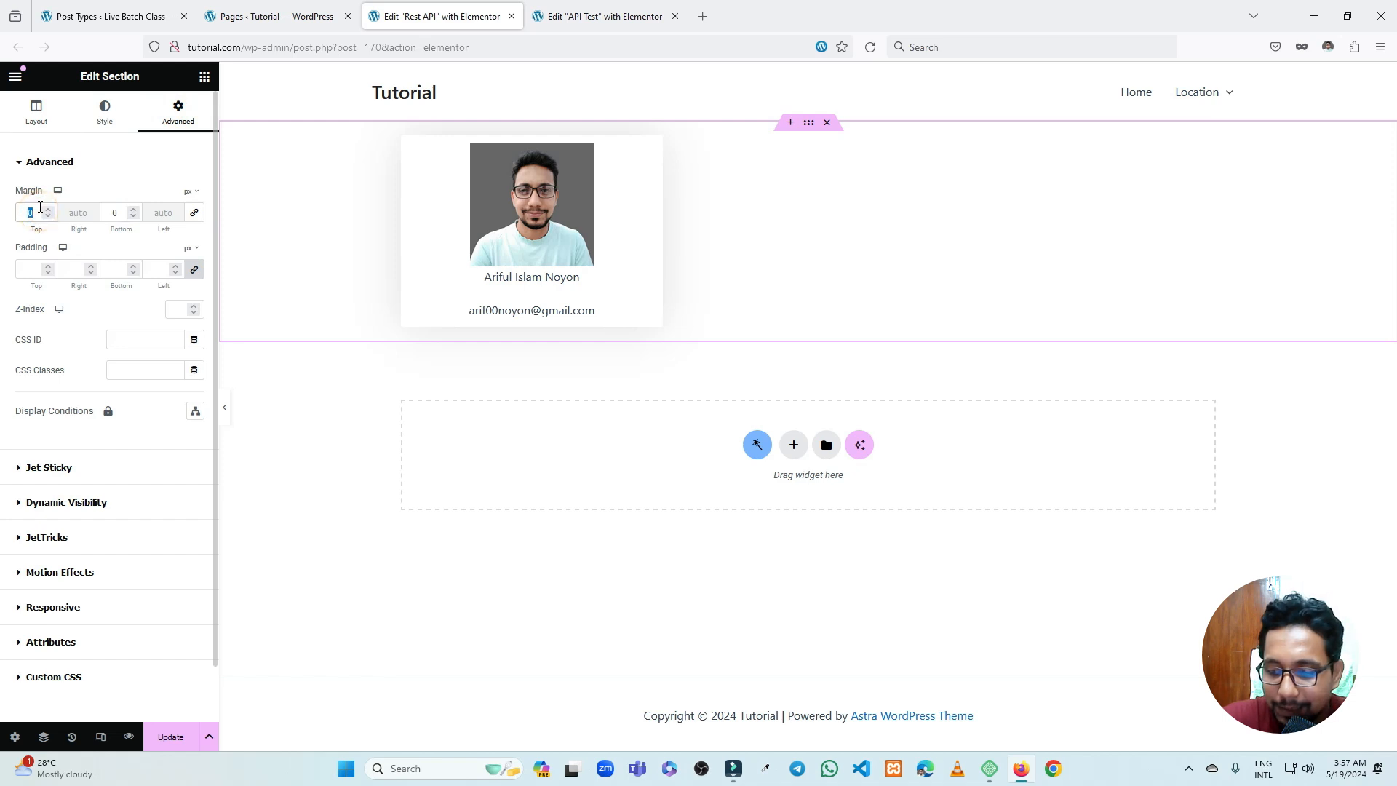
{"action": "type", "text": "100100"}
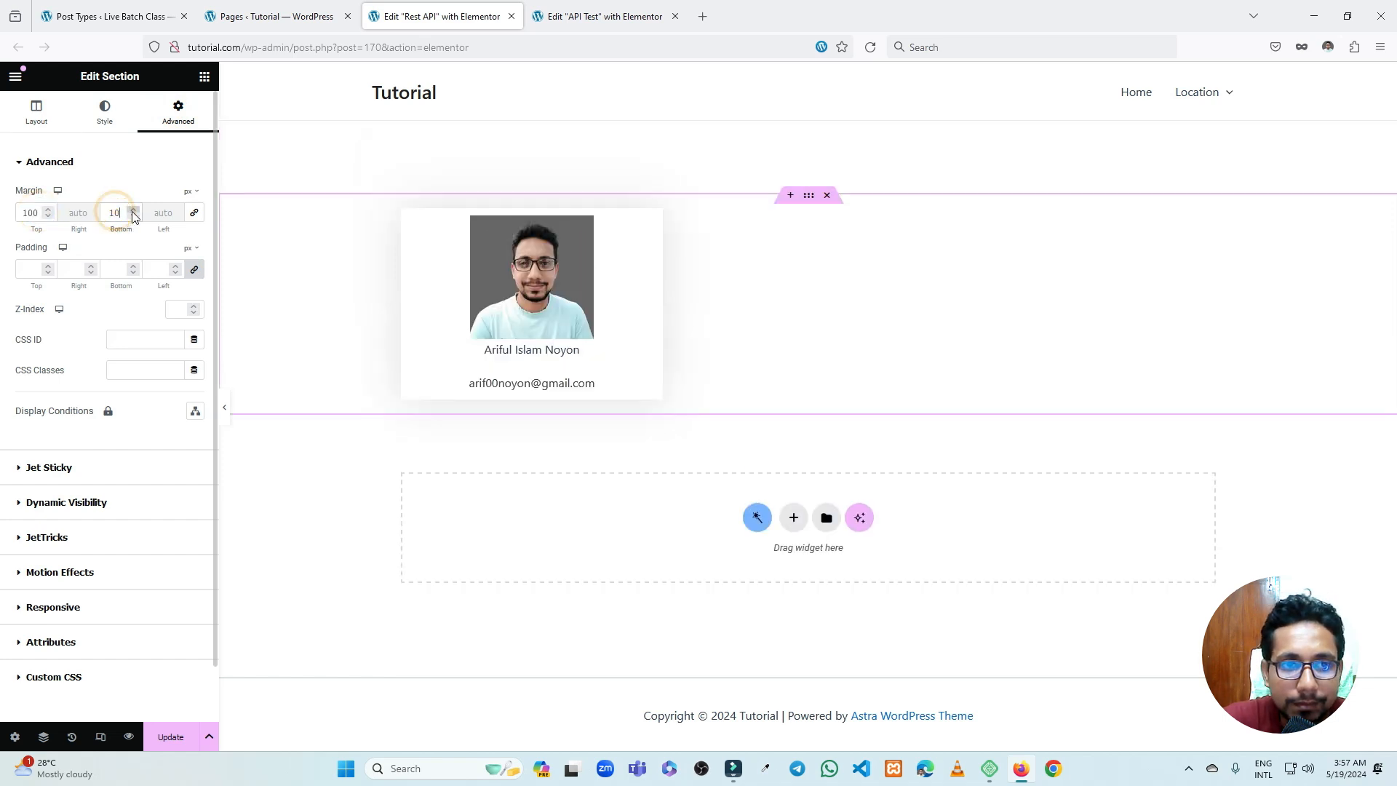
{"action": "left_click", "coordinate": [171, 737]}
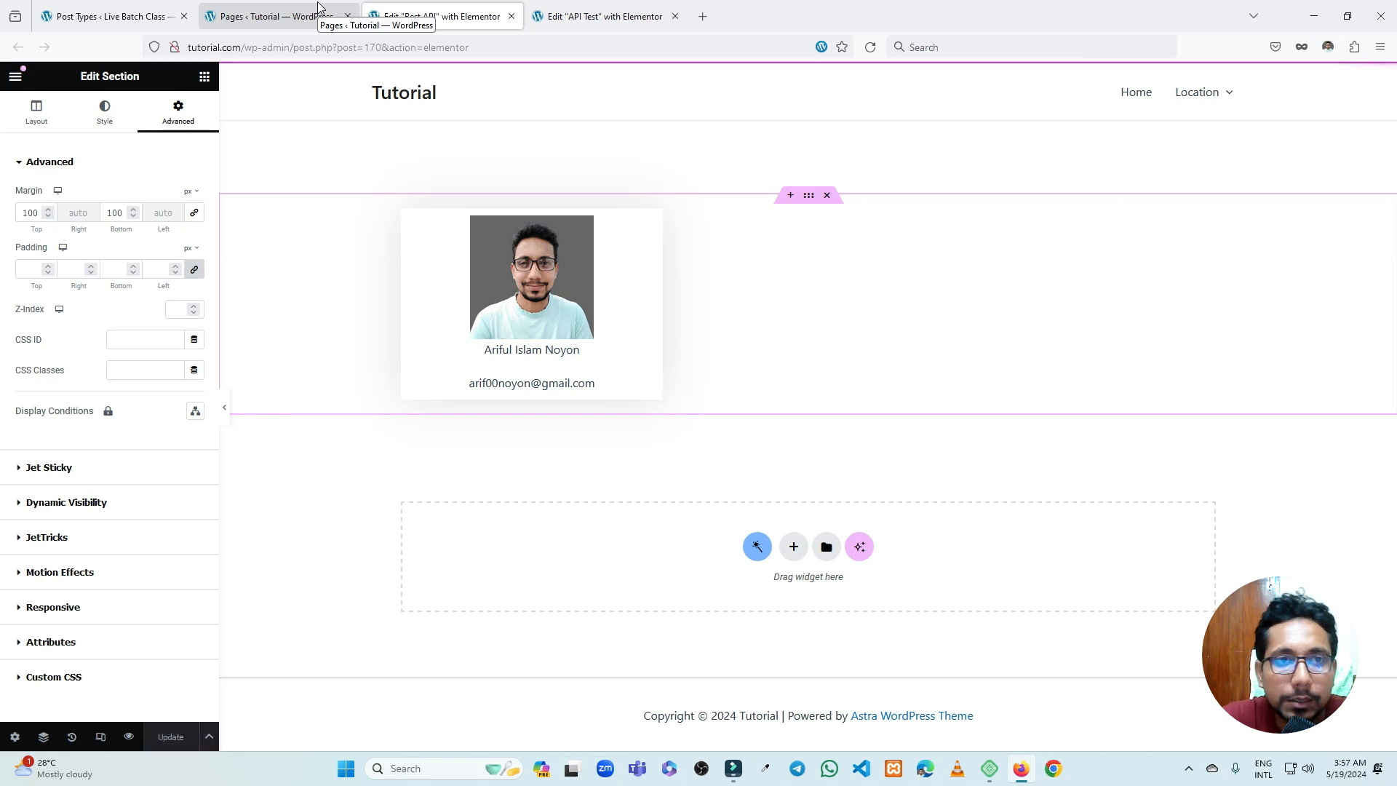
View the published Rest API page from the Tutorial site's page list
{"action": "left_click", "coordinate": [318, 9]}
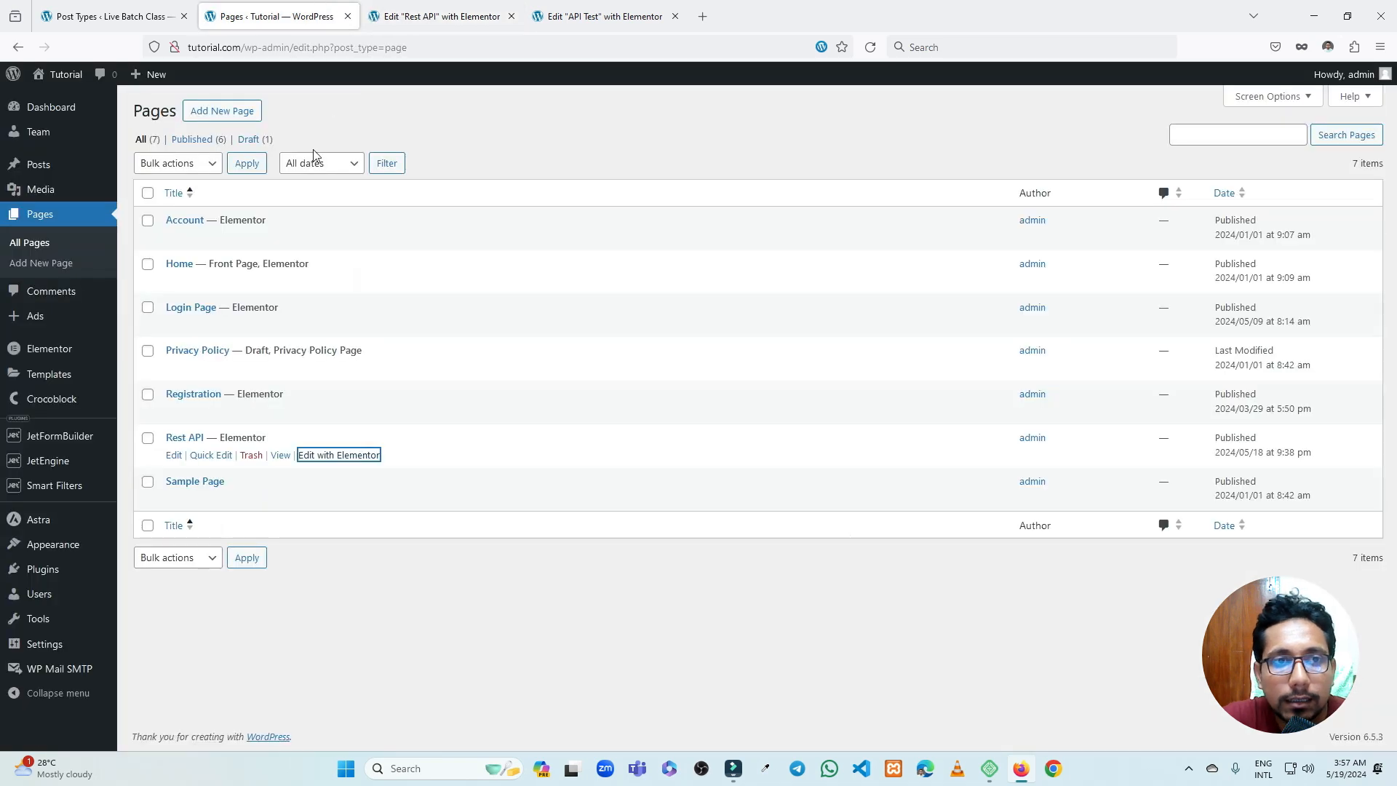
{"action": "left_click", "coordinate": [281, 455]}
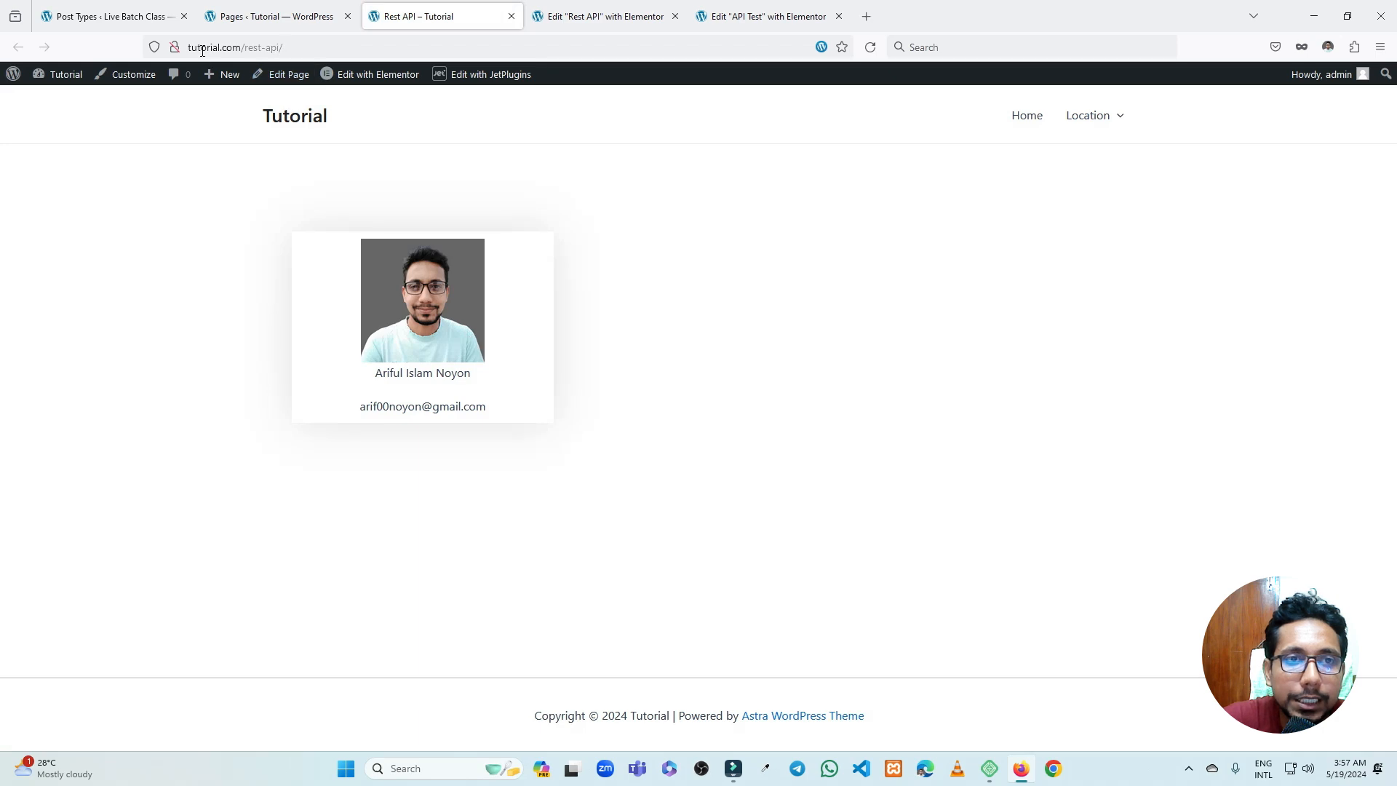
On the Live Class site, start a new Team Member post titled Hello
{"action": "left_click", "coordinate": [115, 13]}
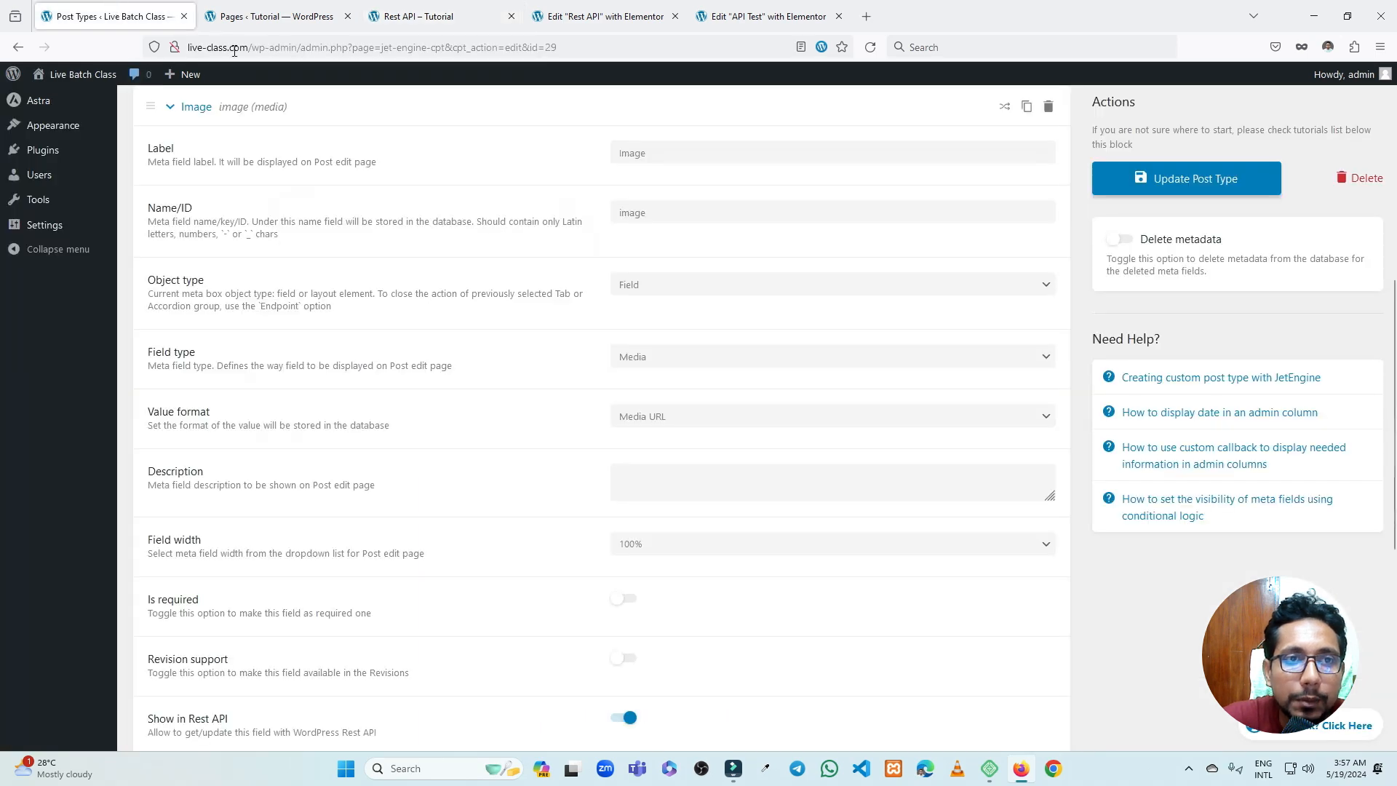
{"action": "scroll", "coordinate": [45, 127], "scroll_direction": "up", "scroll_amount": 7}
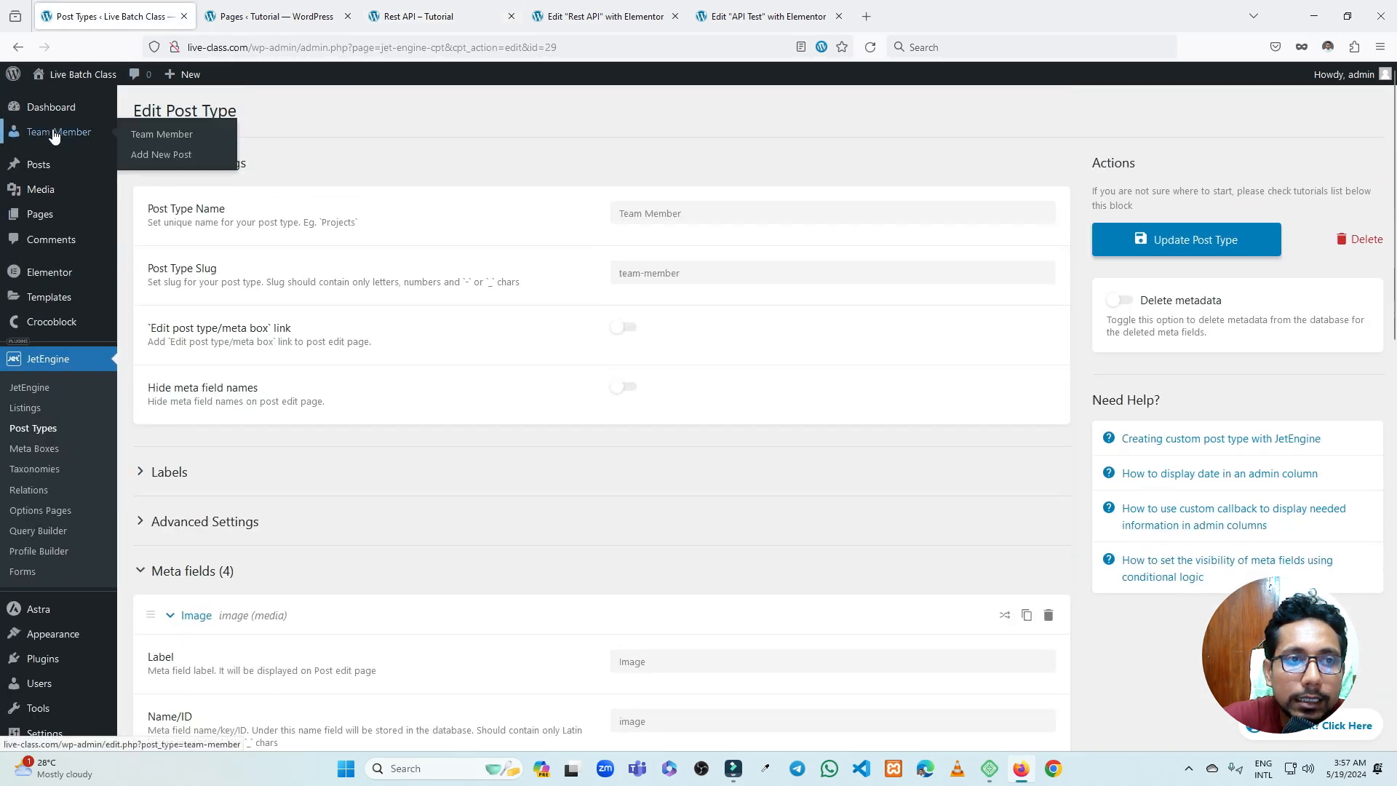
{"action": "left_click", "coordinate": [53, 136]}
{"action": "left_click", "coordinate": [281, 113]}
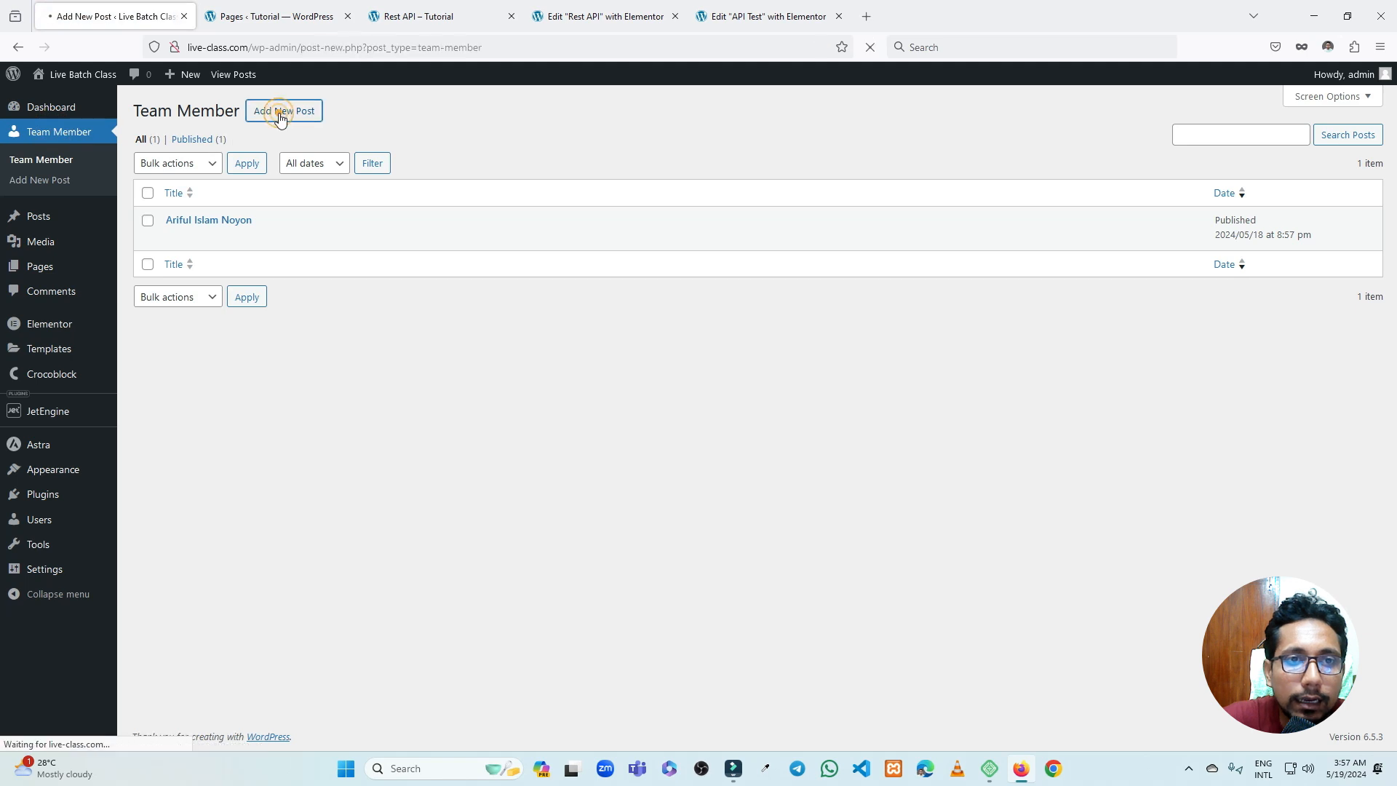
{"action": "left_click", "coordinate": [222, 141]}
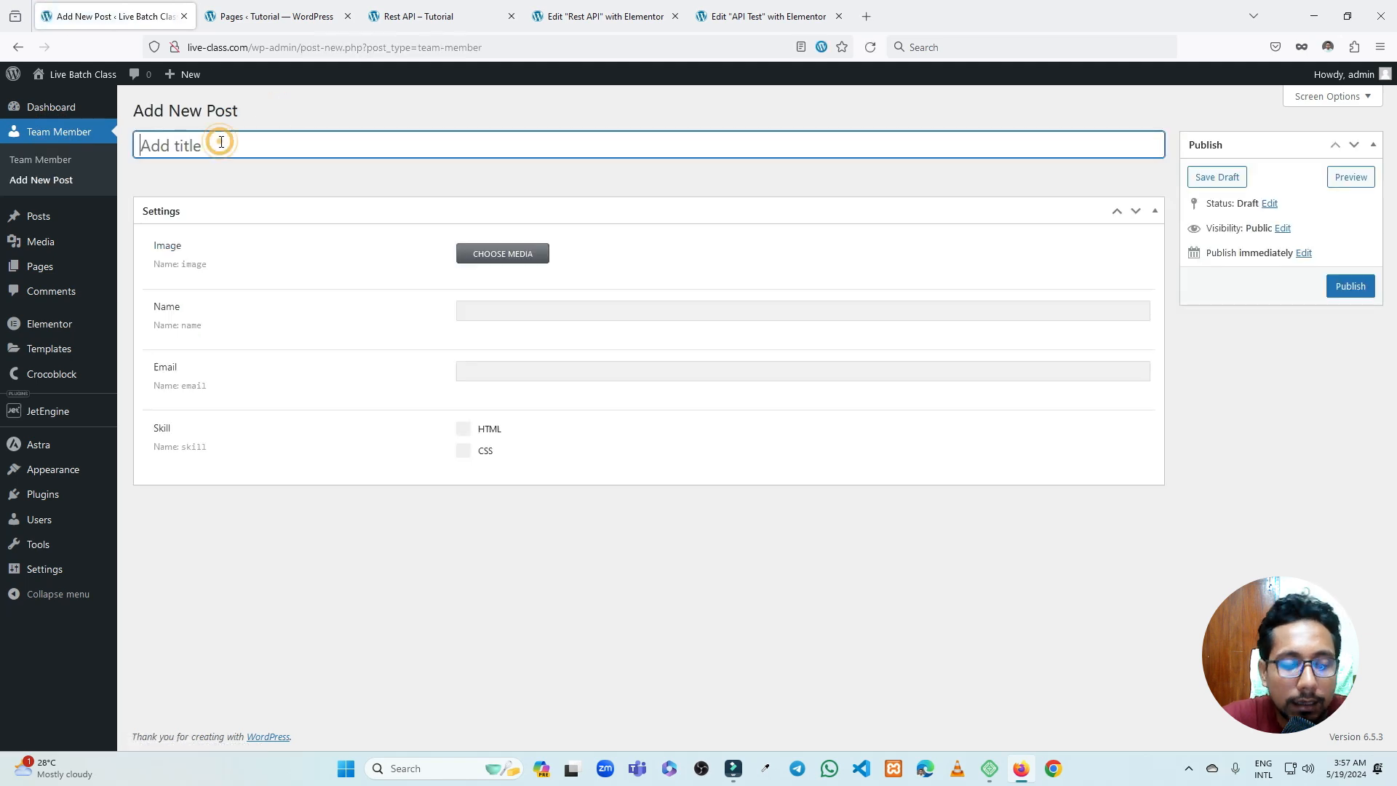
{"action": "type", "text": "Hell"}
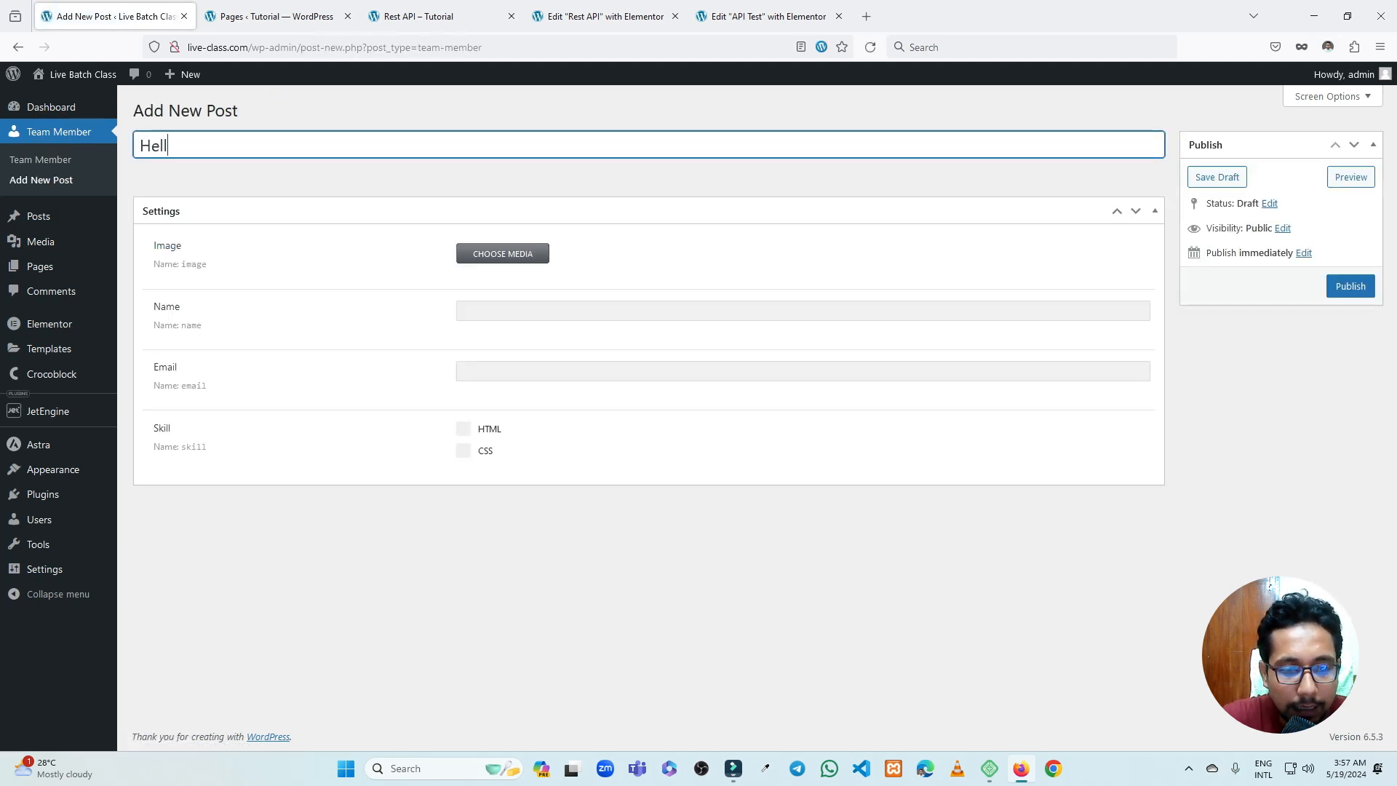
{"action": "type", "text": "o"}
Set the Hello post's image to the suit-and-tie portrait from the media library
{"action": "left_click", "coordinate": [483, 256]}
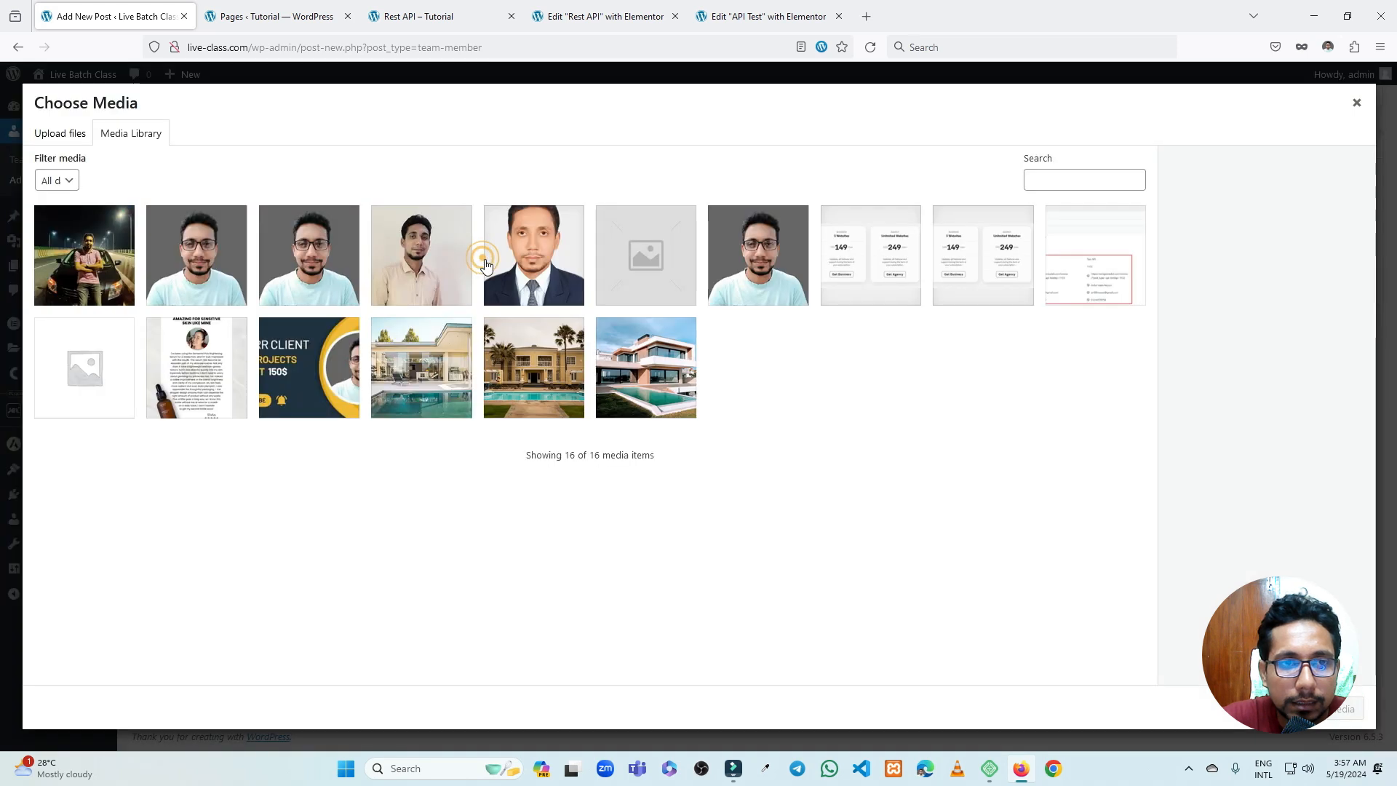
{"action": "left_click", "coordinate": [530, 267]}
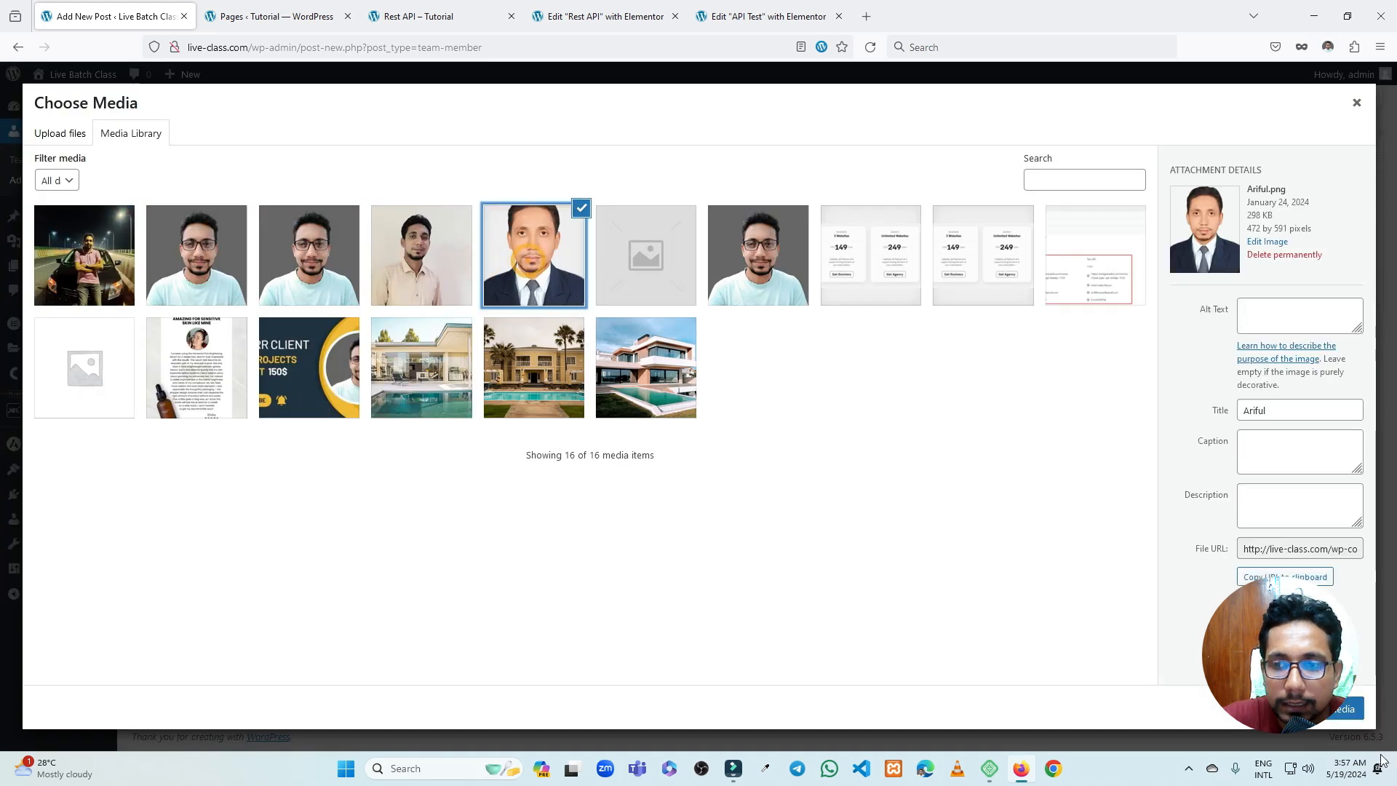
{"action": "left_click", "coordinate": [1343, 716]}
Fill in the team member's name and email in the Hello post and publish it
{"action": "left_click", "coordinate": [486, 393]}
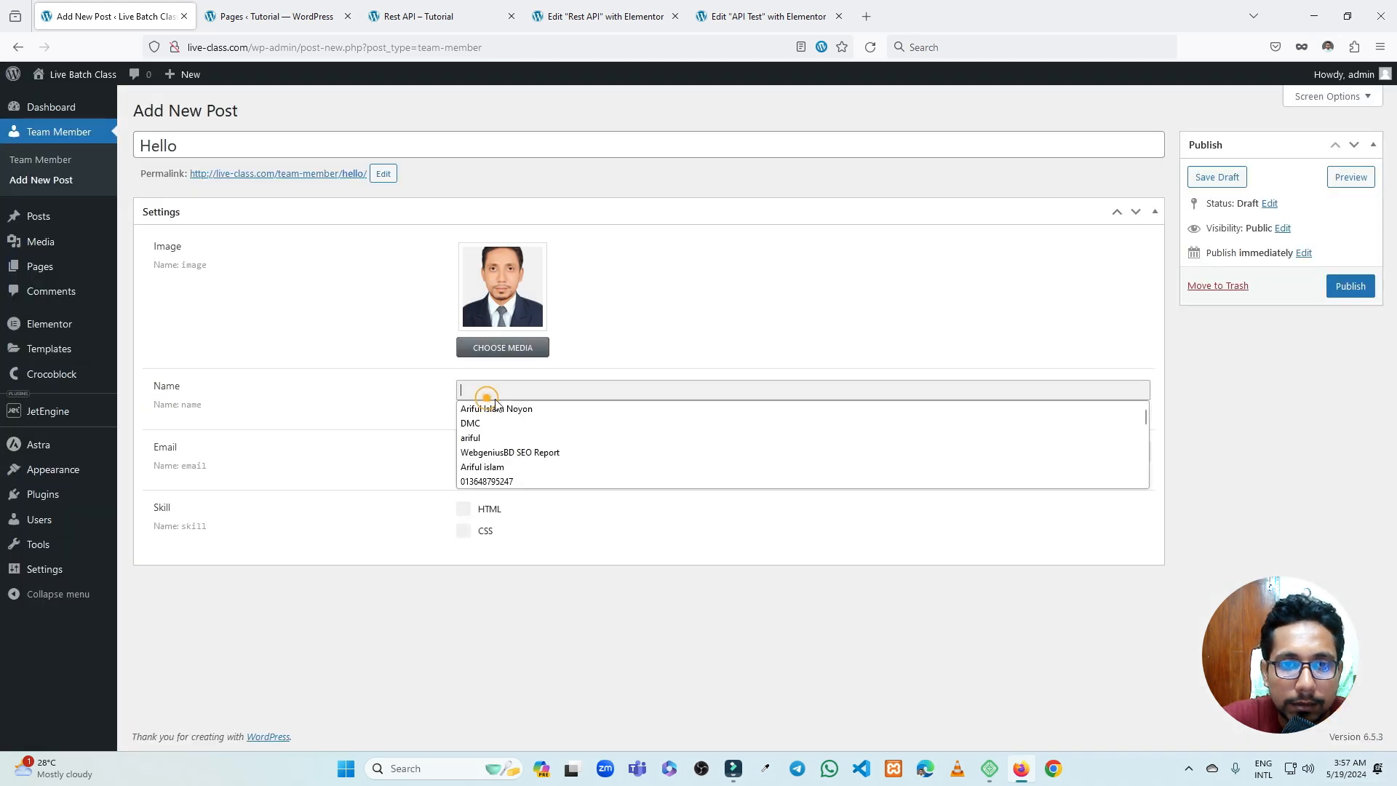
{"action": "left_click", "coordinate": [502, 438]}
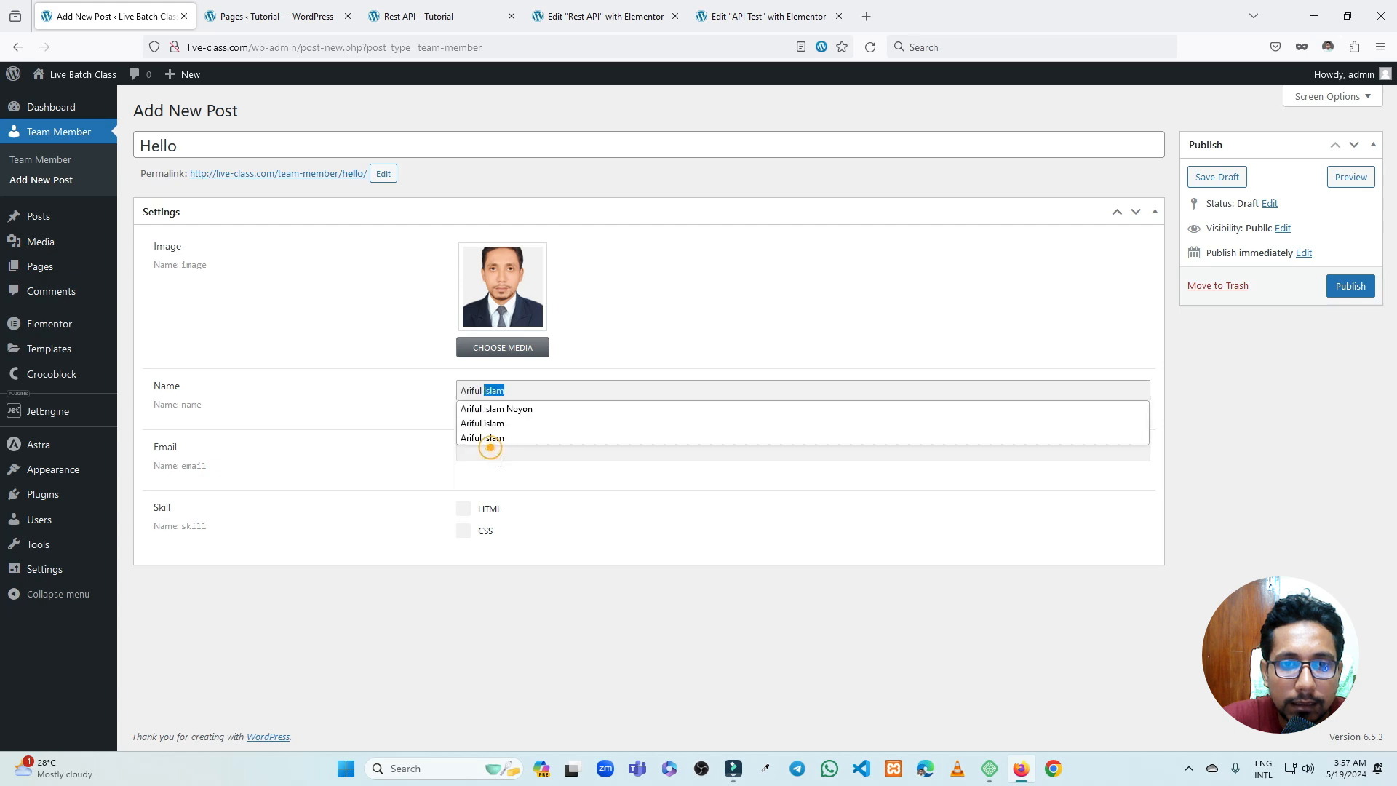
{"action": "left_click", "coordinate": [495, 425]}
{"action": "left_click", "coordinate": [493, 459]}
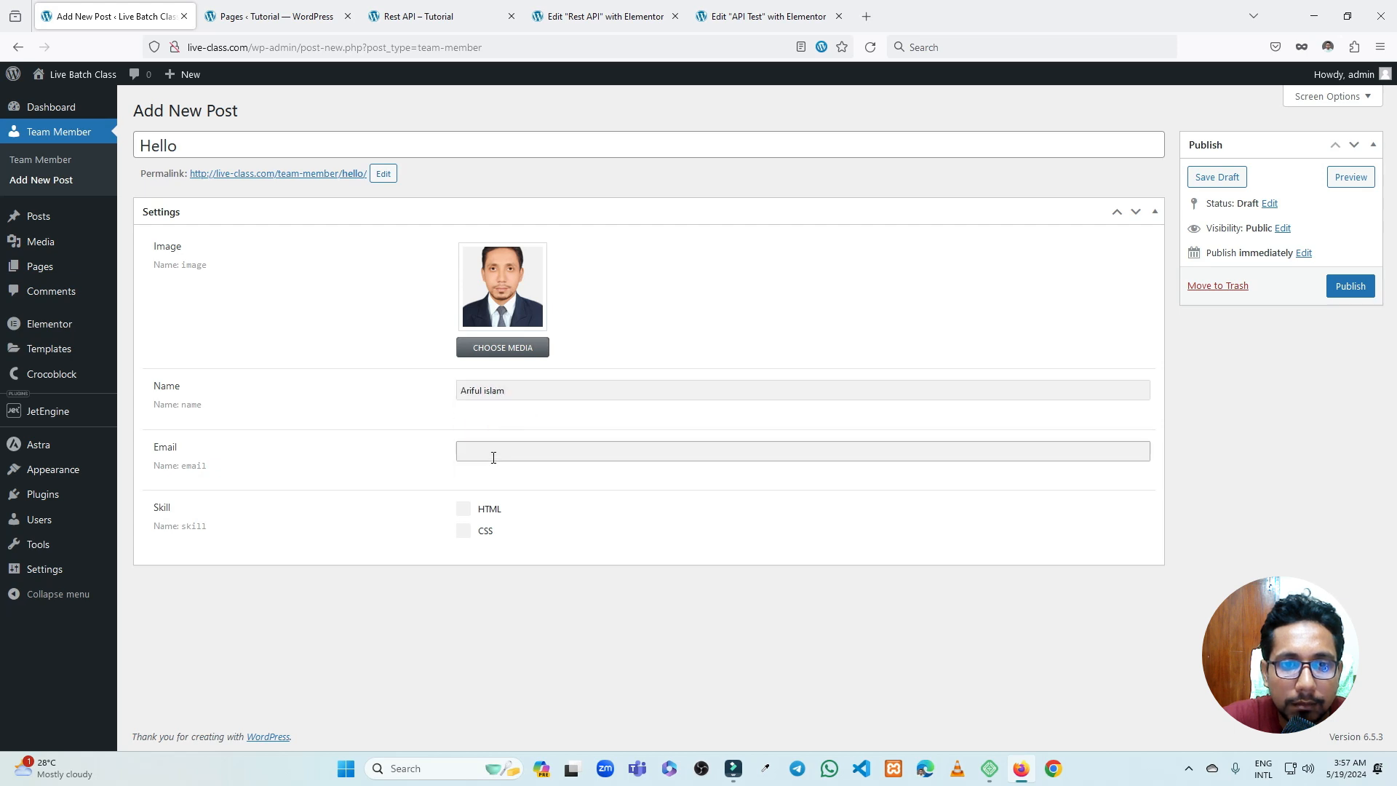
{"action": "left_click", "coordinate": [493, 458]}
{"action": "left_click", "coordinate": [492, 486]}
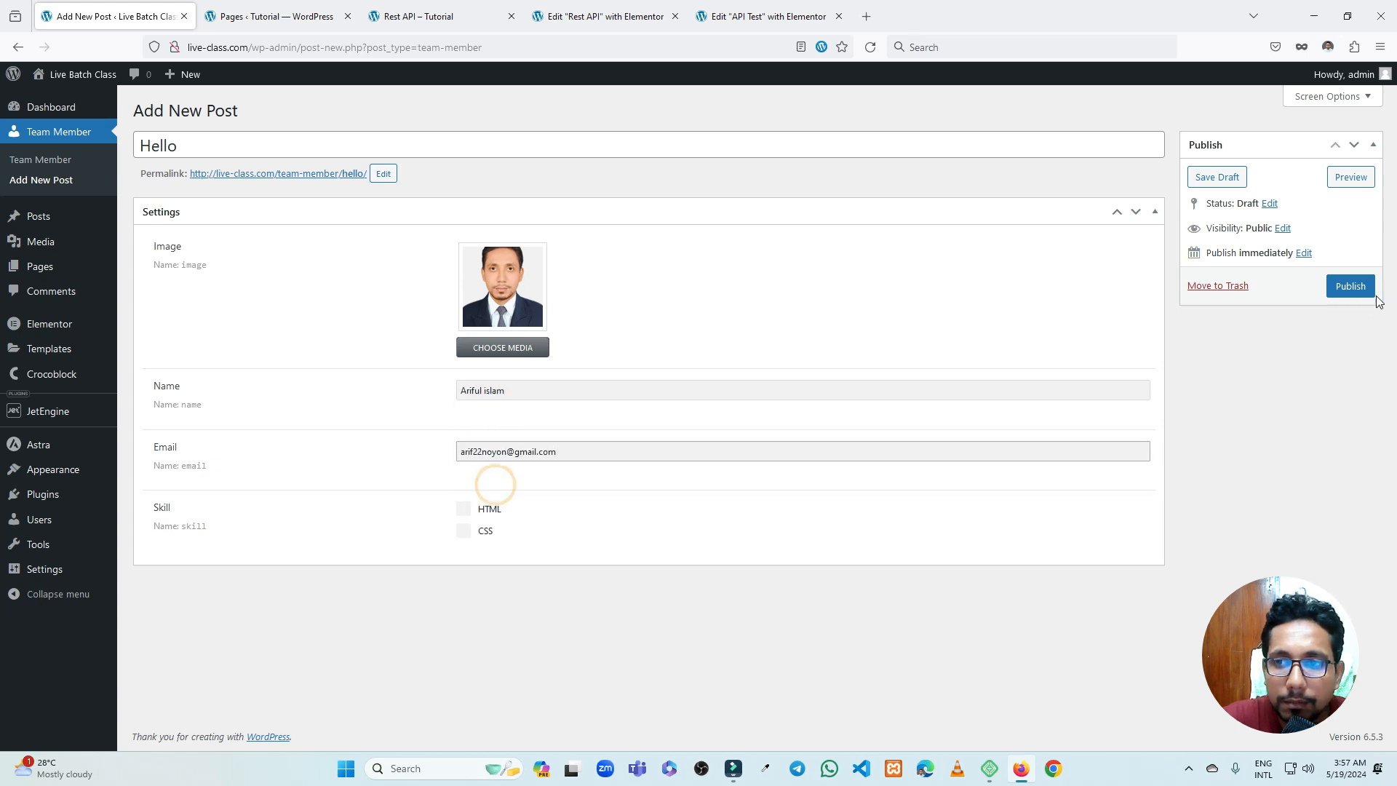
{"action": "left_click", "coordinate": [1351, 286]}
Reload the Tutorial site's live Rest API page to check the listing for the Hello post's member
{"action": "left_click", "coordinate": [757, 16]}
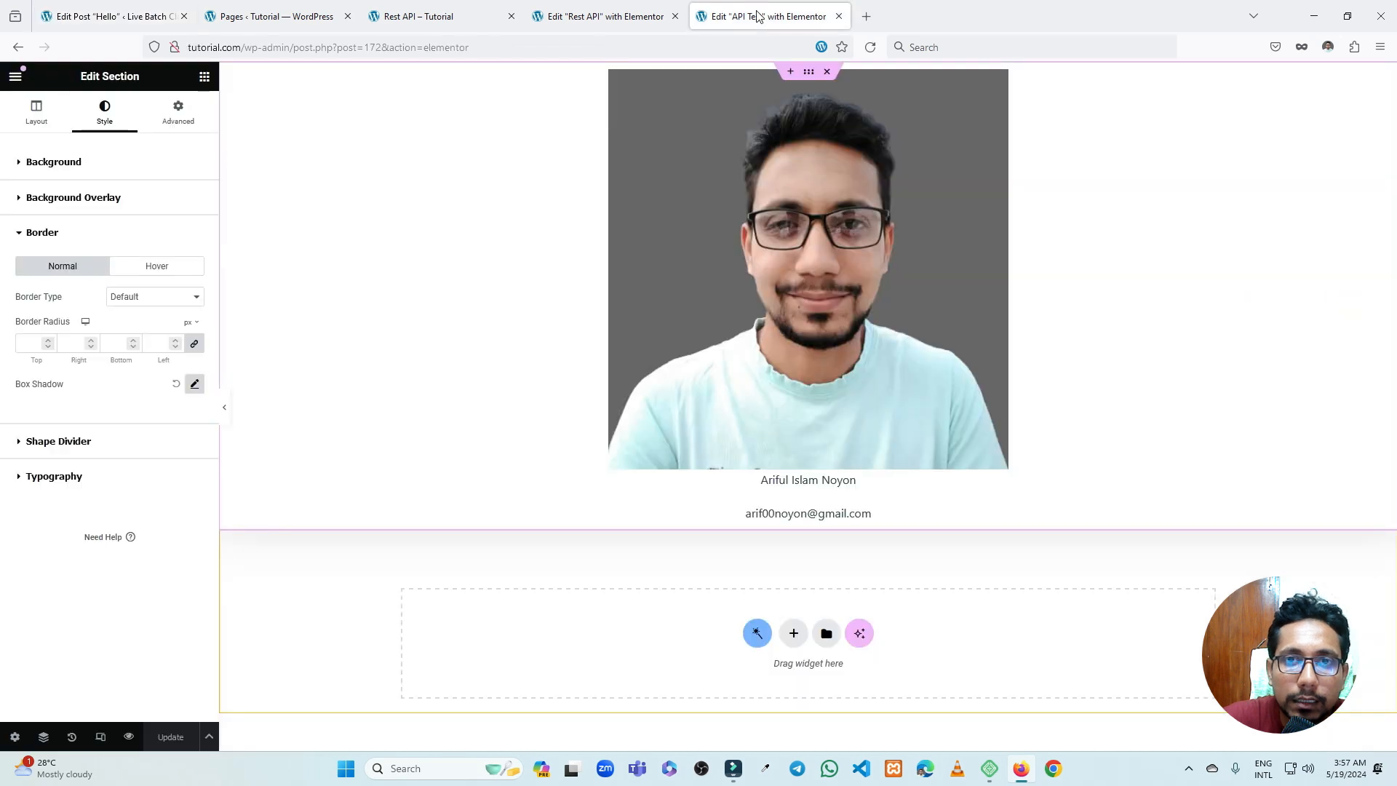
{"action": "left_click", "coordinate": [624, 6]}
{"action": "left_click", "coordinate": [483, 9]}
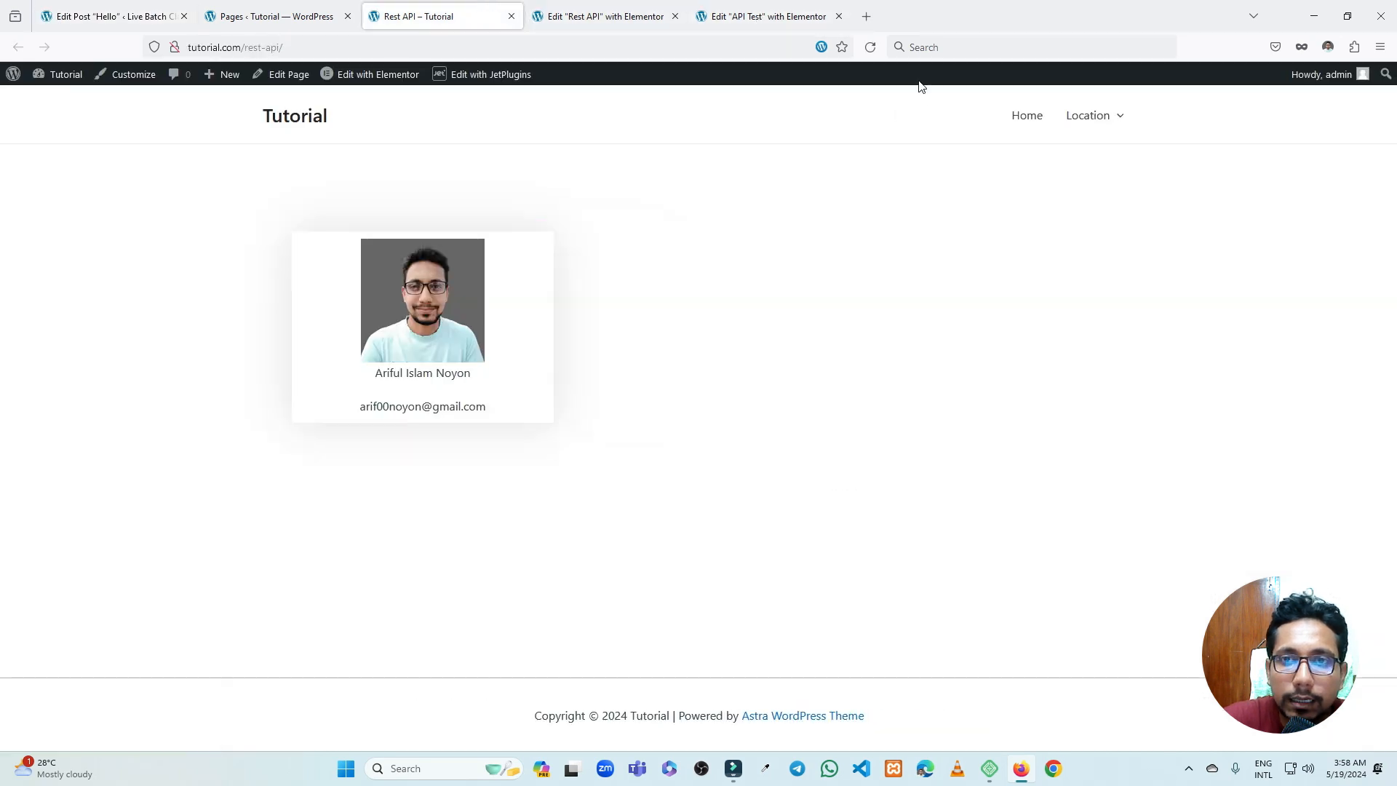
{"action": "left_click", "coordinate": [871, 49]}
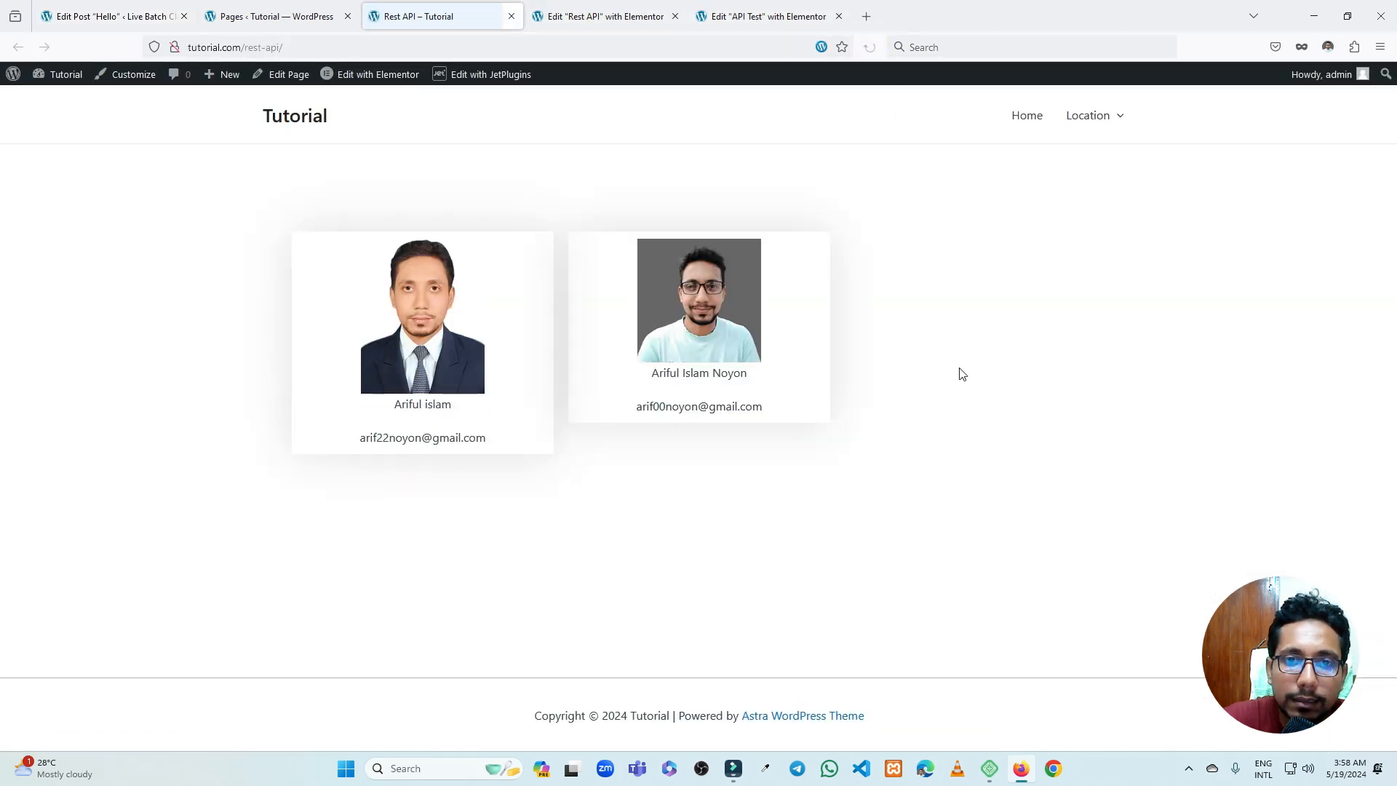
Move the live Rest API page's browser tab next to the Live Class tab and switch between the two
{"action": "left_click", "coordinate": [286, 13]}
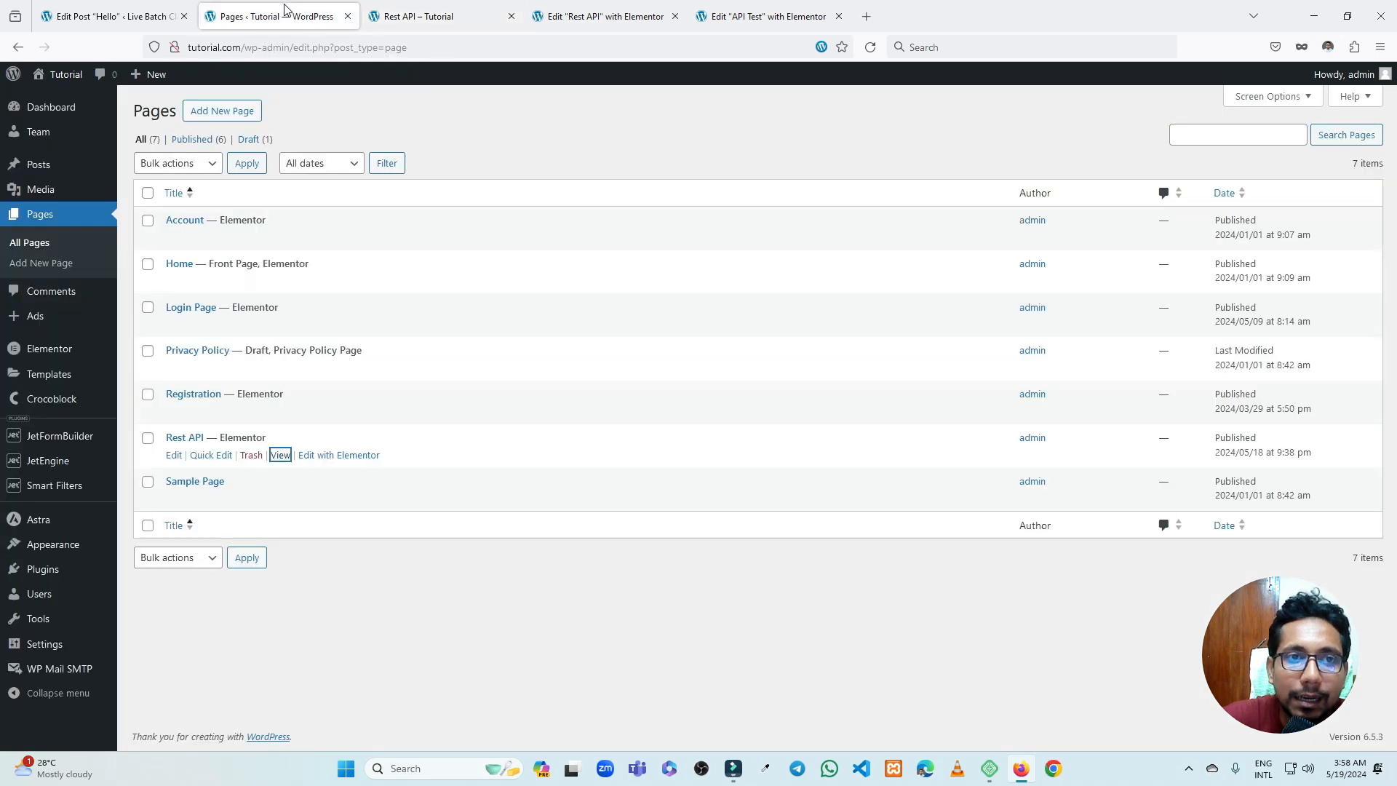
{"action": "left_click", "coordinate": [145, 16]}
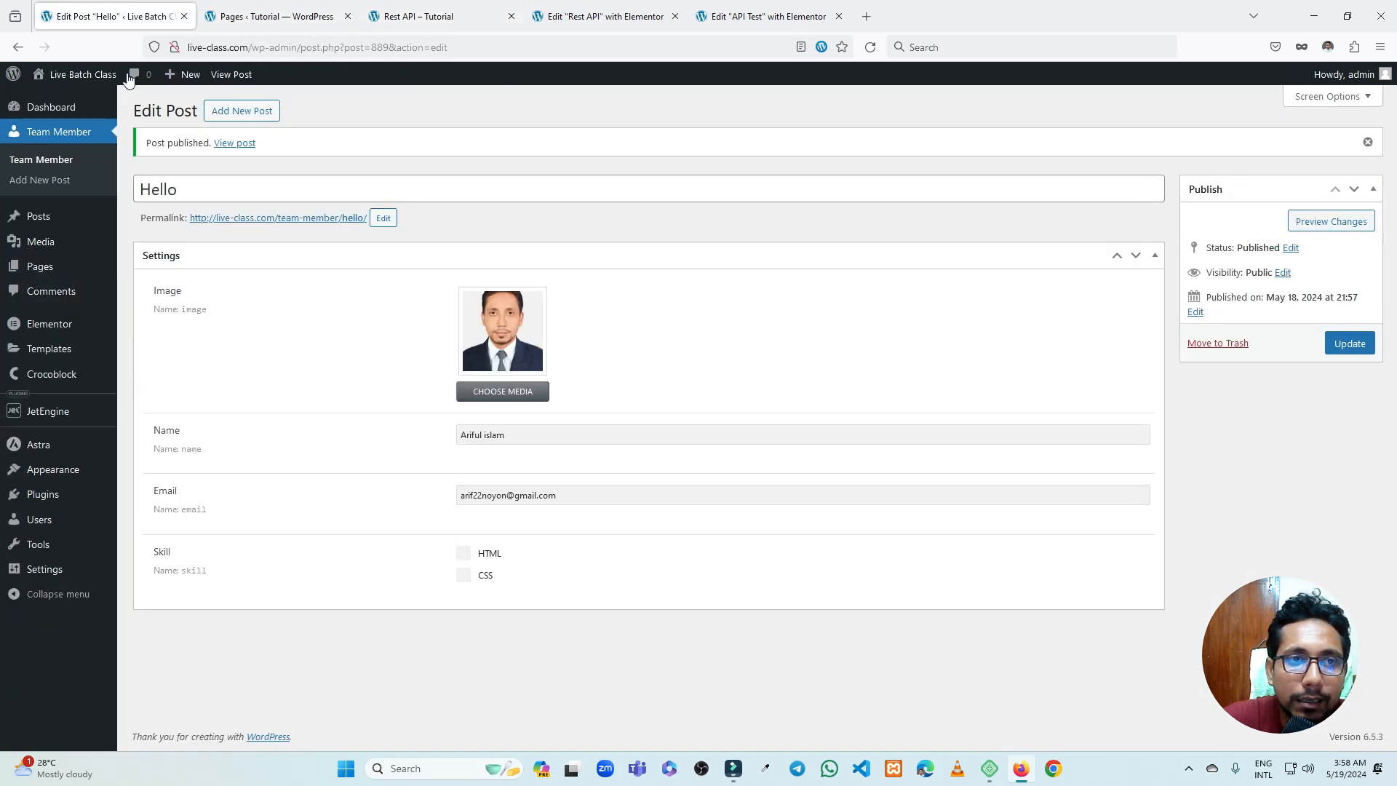
{"action": "left_click_drag", "start_coordinate": [437, 14], "coordinate": [269, 10]}
{"action": "left_click", "coordinate": [128, 9]}
{"action": "left_click", "coordinate": [257, 9]}
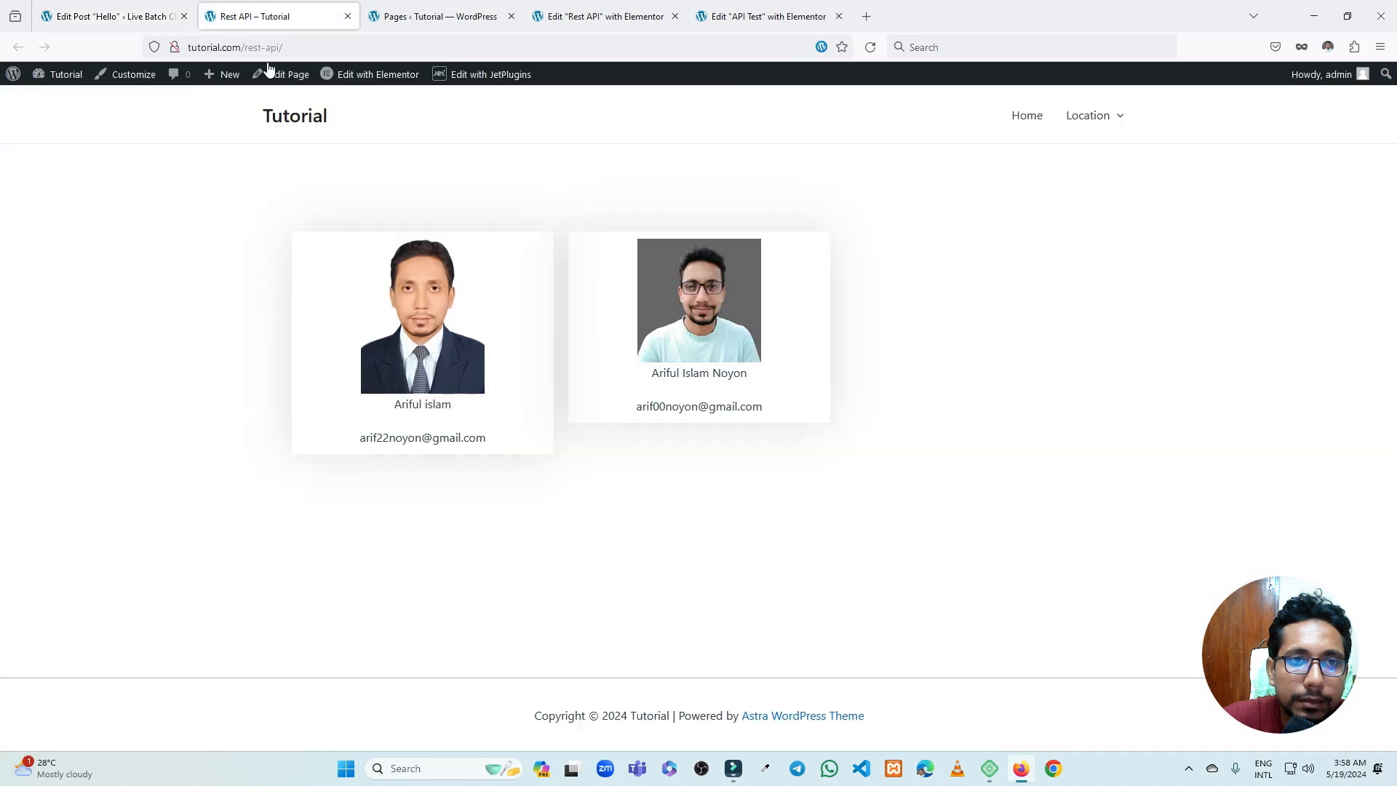
Start another Team Member post on the Live Class site, titled with a person's name, using the light-shirt portrait as its image
{"action": "left_click", "coordinate": [138, 9]}
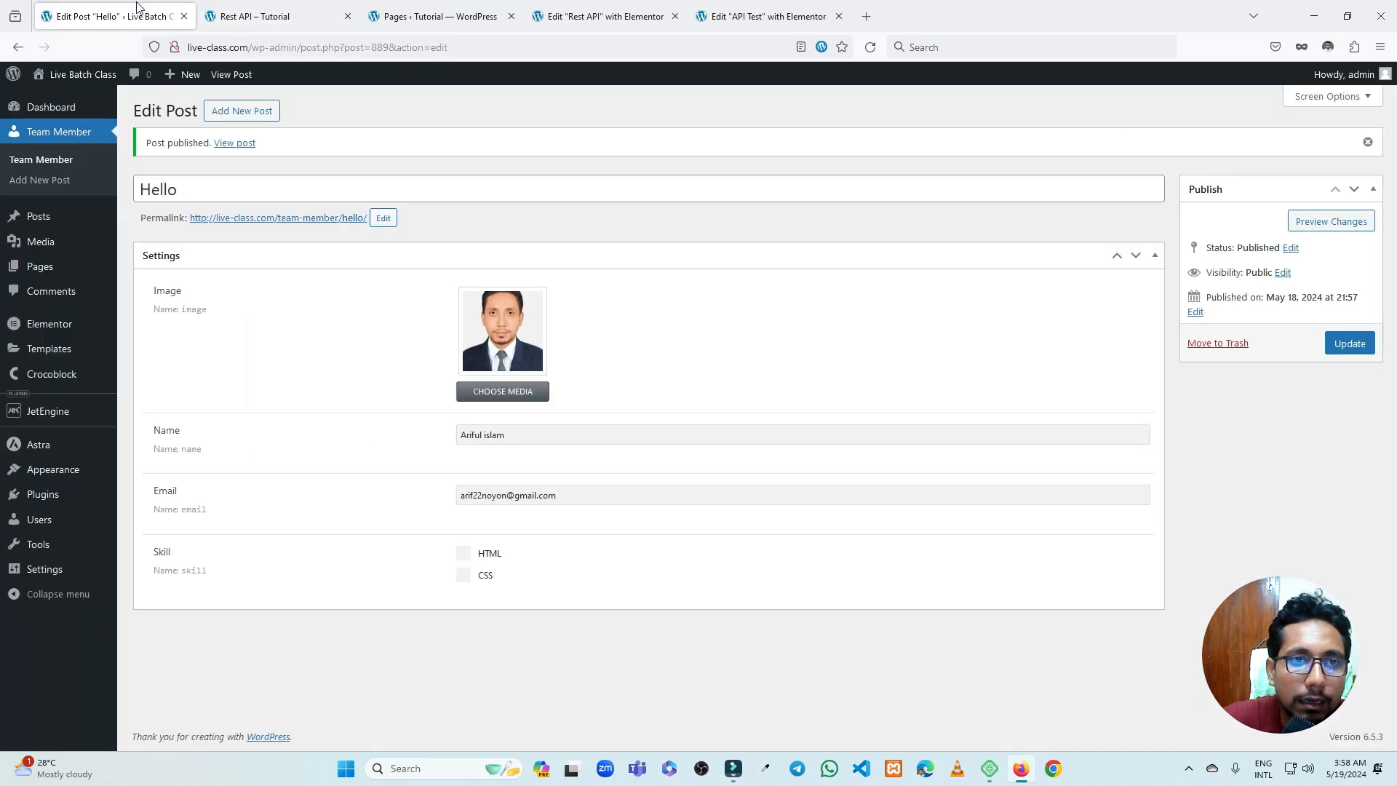
{"action": "left_click", "coordinate": [241, 113]}
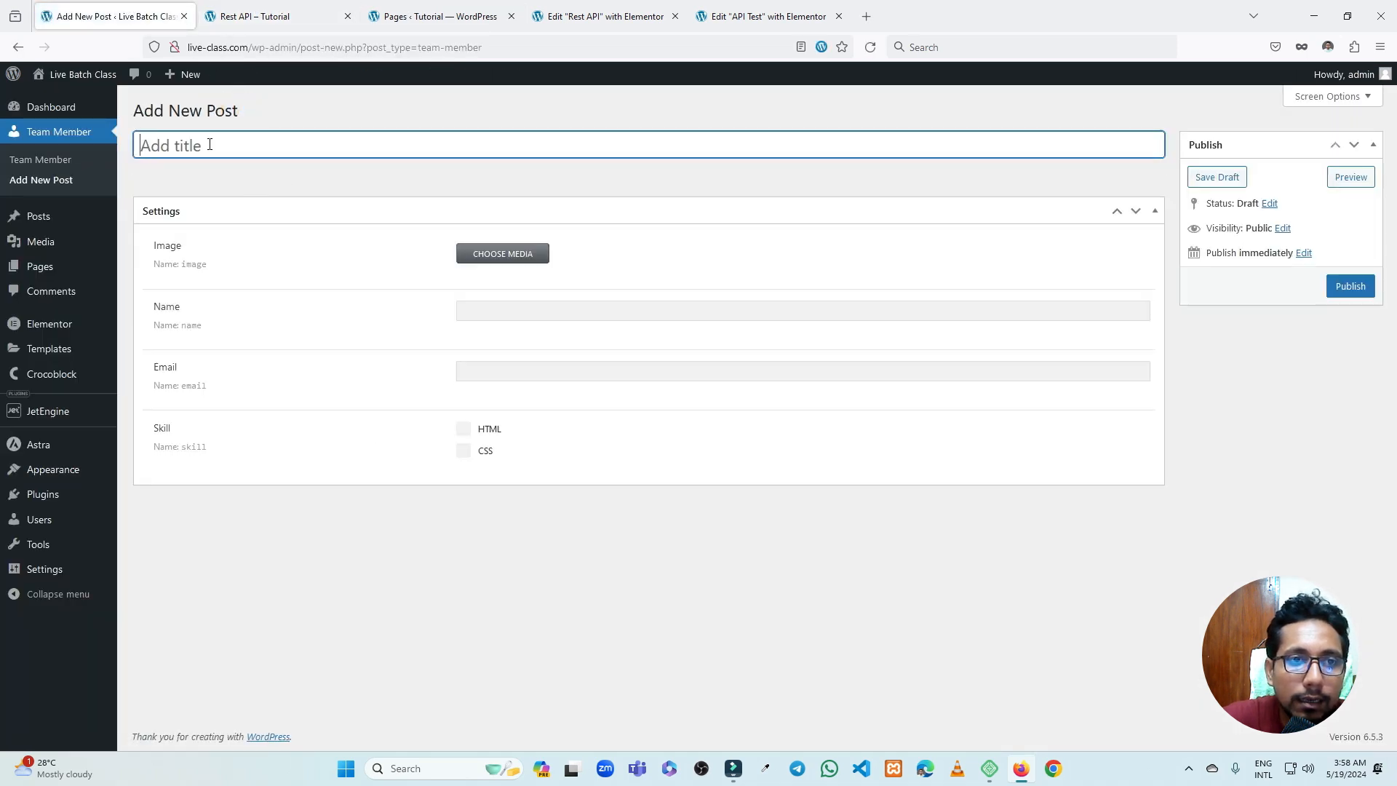
{"action": "type", "text": "He"}
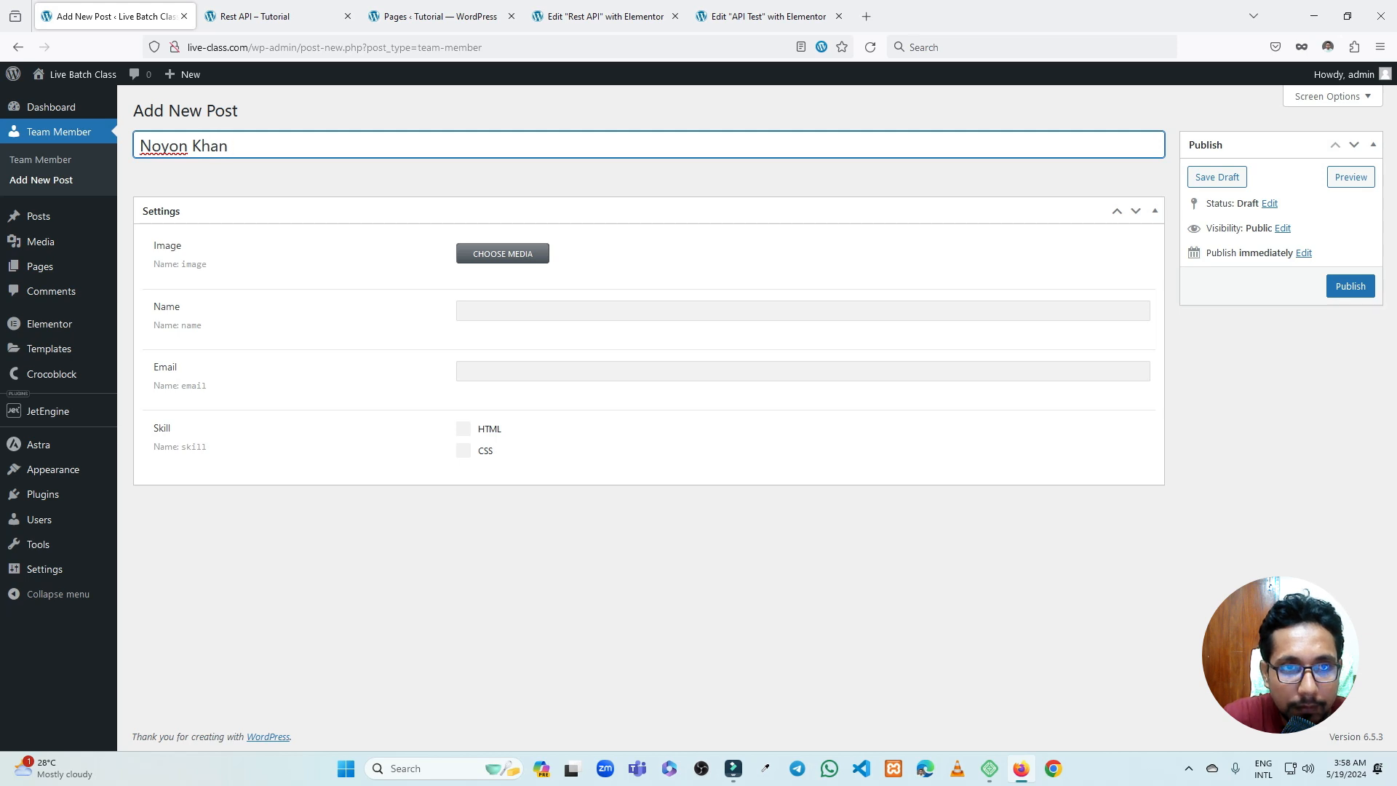
{"action": "left_click", "coordinate": [536, 255]}
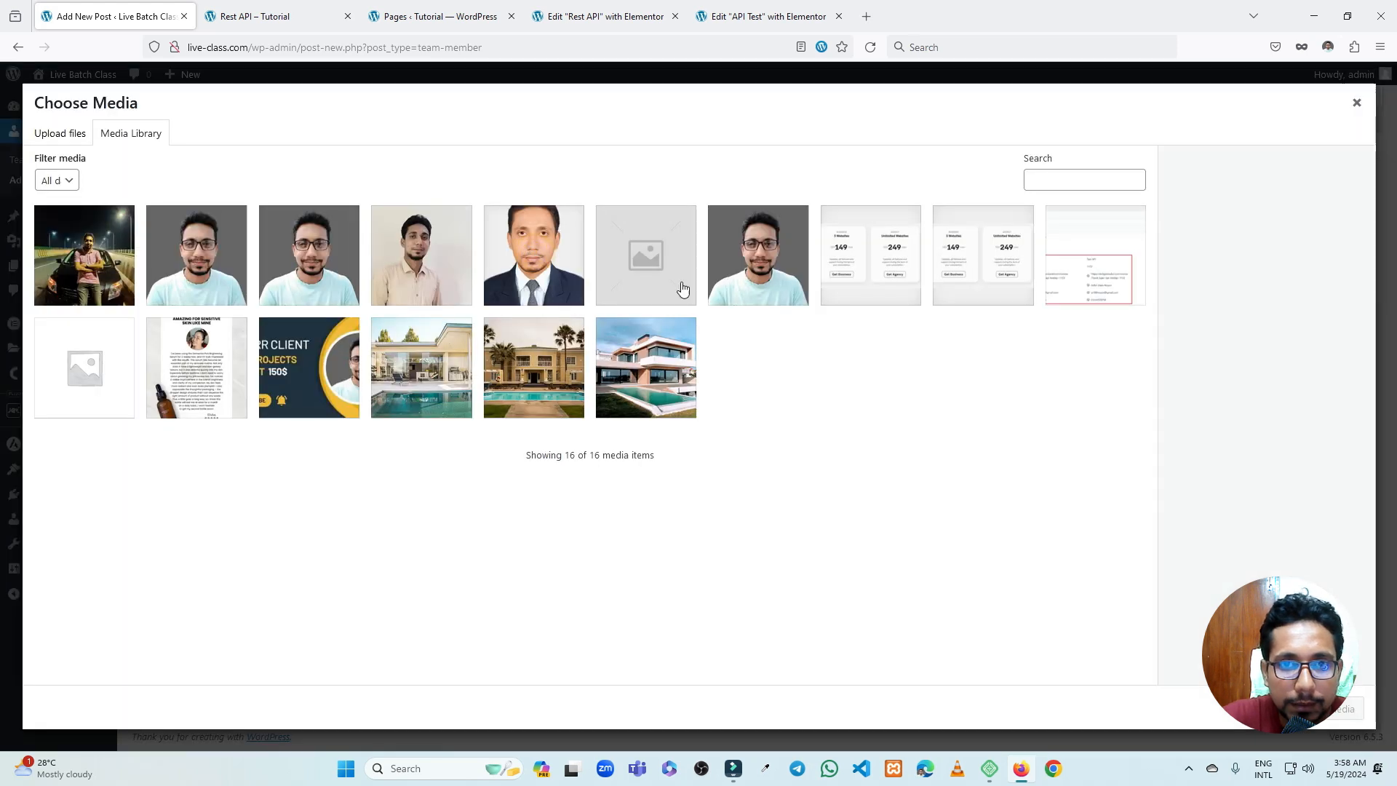
{"action": "left_click", "coordinate": [432, 276]}
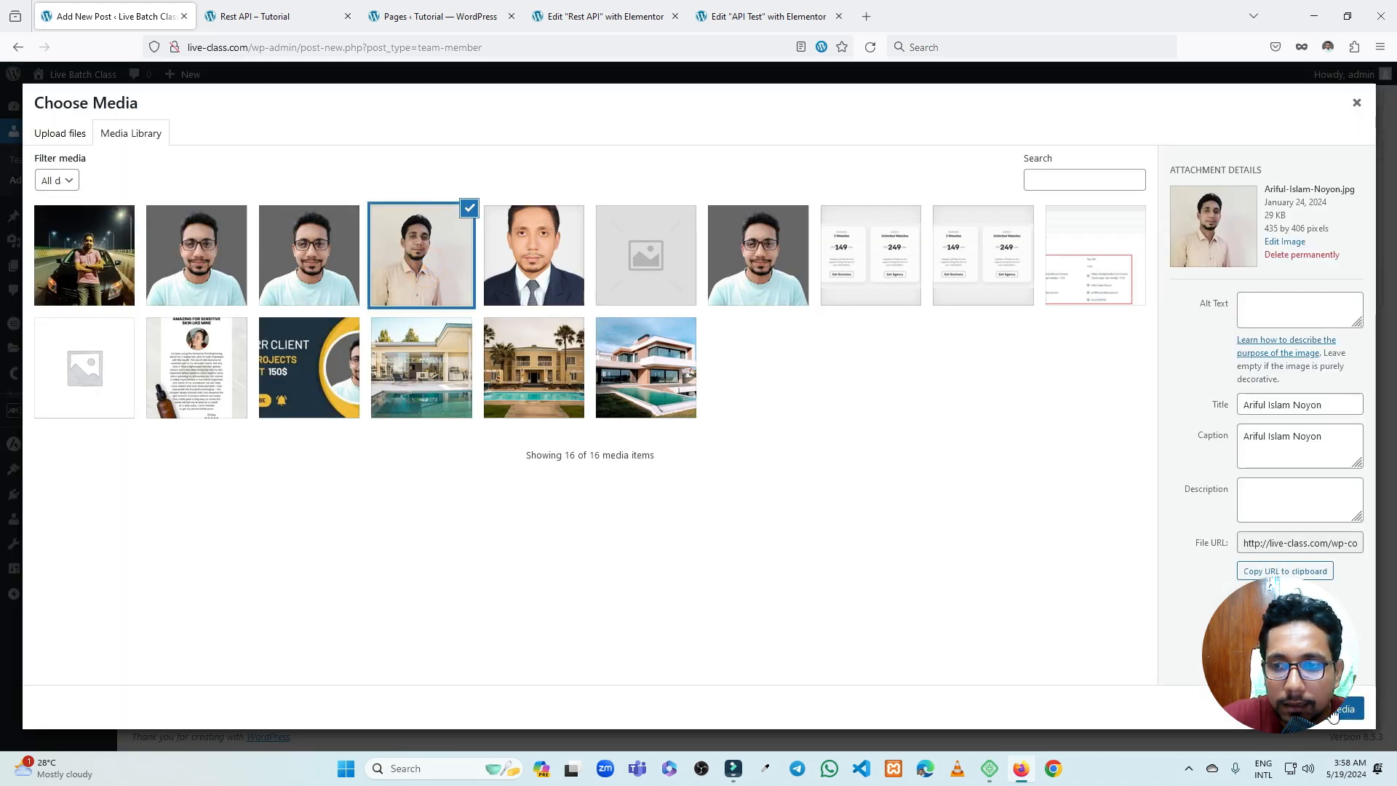
{"action": "left_click", "coordinate": [1341, 709]}
Set the new post's Name to WebgeniusBD SEO Report, fill in the member's email, and publish the post
{"action": "left_click", "coordinate": [500, 390]}
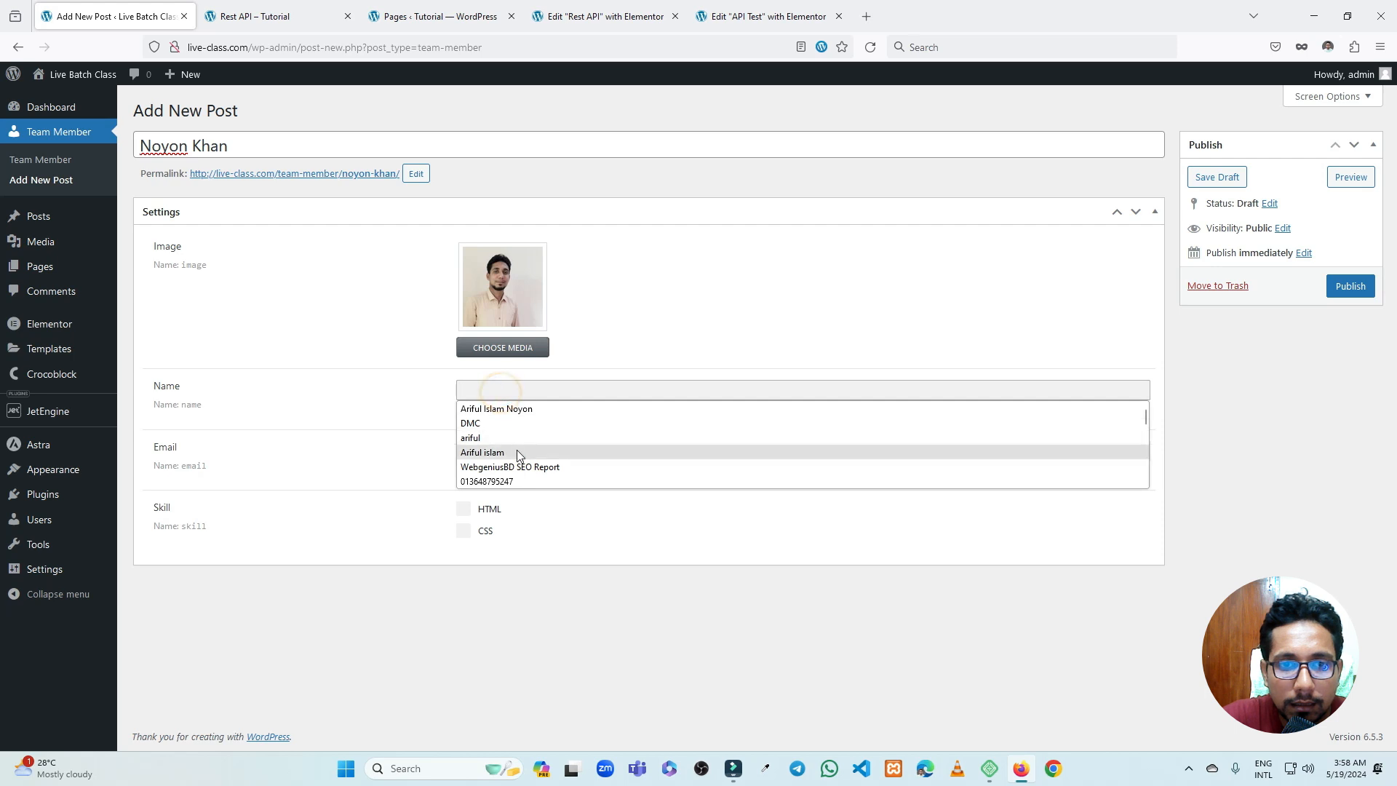
{"action": "left_click", "coordinate": [520, 468]}
{"action": "left_click", "coordinate": [493, 452]}
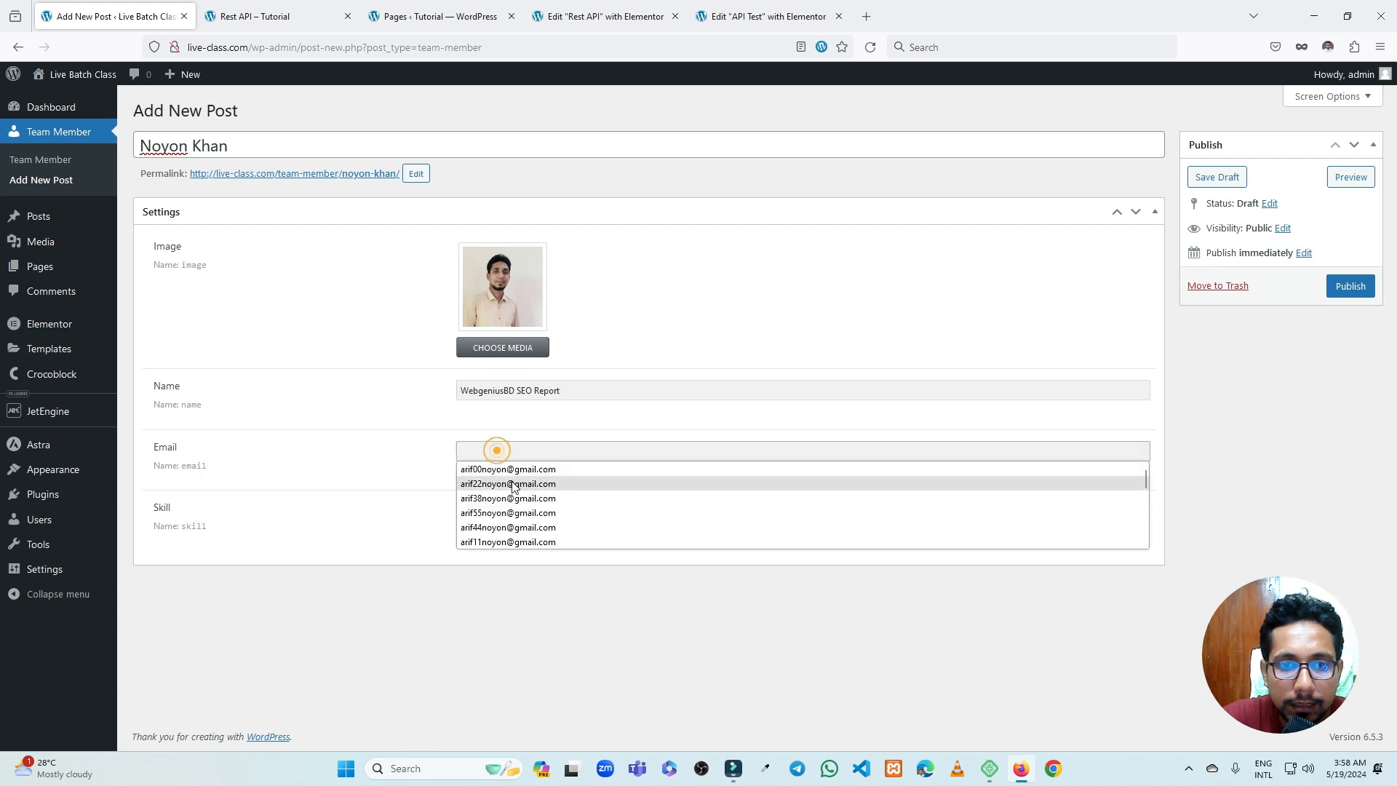
{"action": "left_click", "coordinate": [519, 529]}
{"action": "left_click", "coordinate": [1351, 284]}
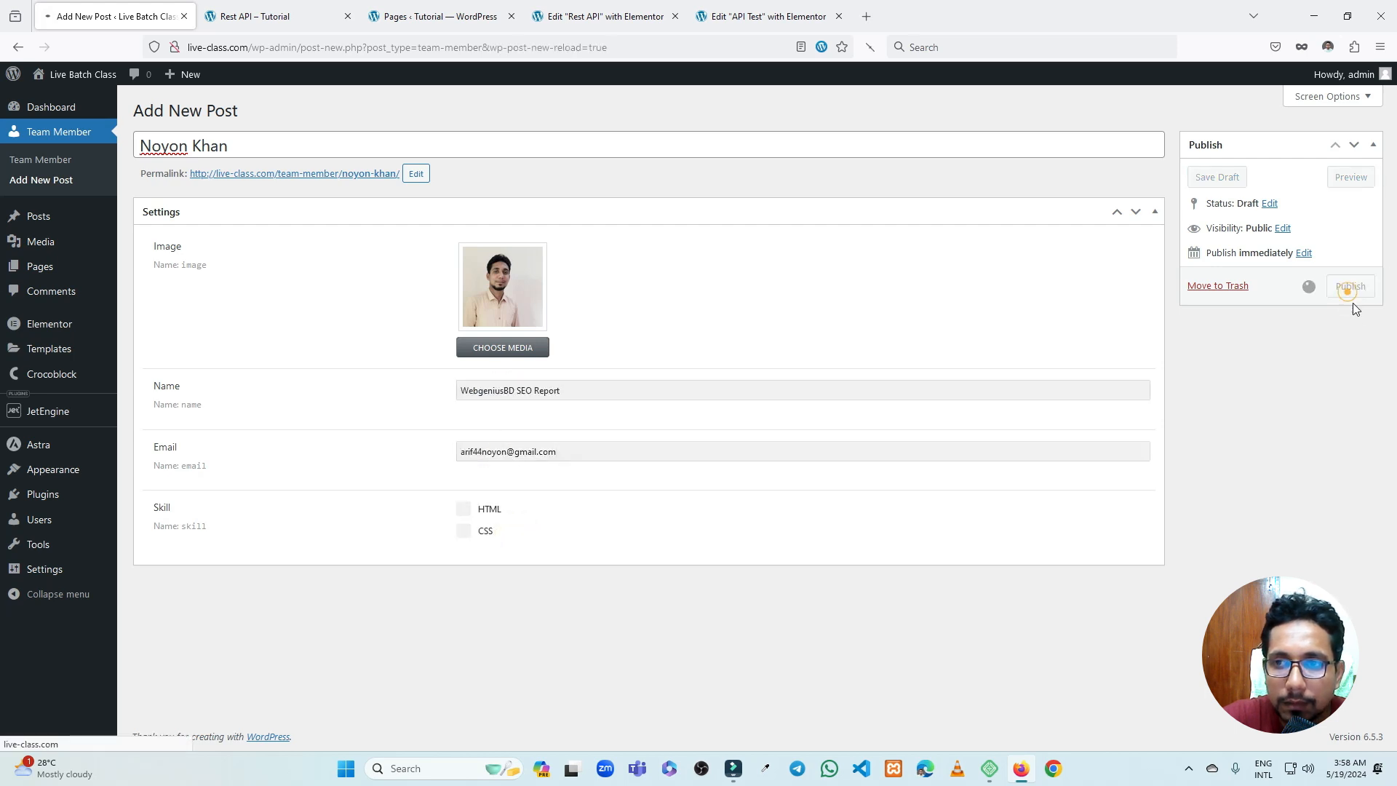
Reload the live Rest API page to check the listing for the WebgeniusBD SEO Report entry
{"action": "left_click", "coordinate": [299, 17]}
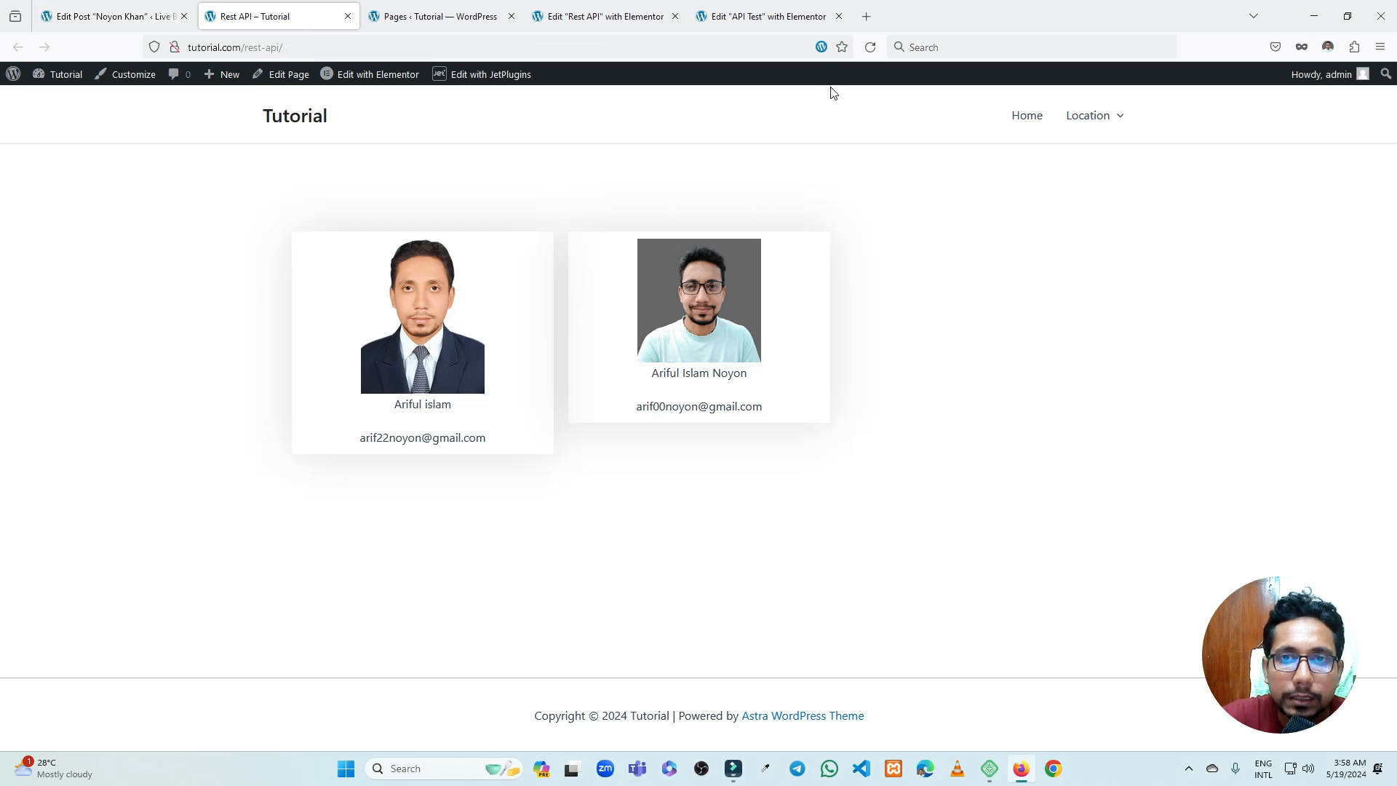
{"action": "left_click", "coordinate": [869, 48]}
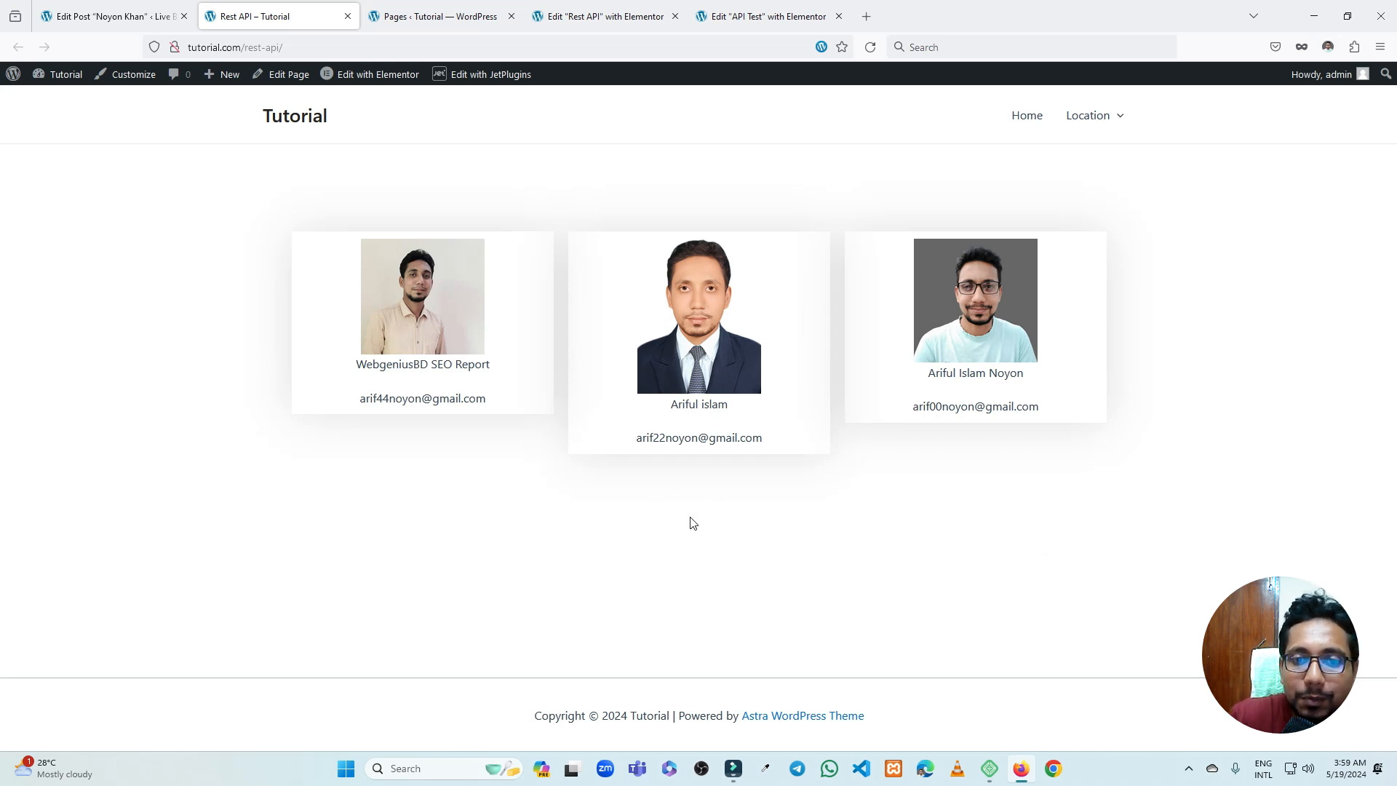
Open the Live Class site's dashboard, and return to the Tutorial site's live Rest API page
{"action": "left_click", "coordinate": [107, 6]}
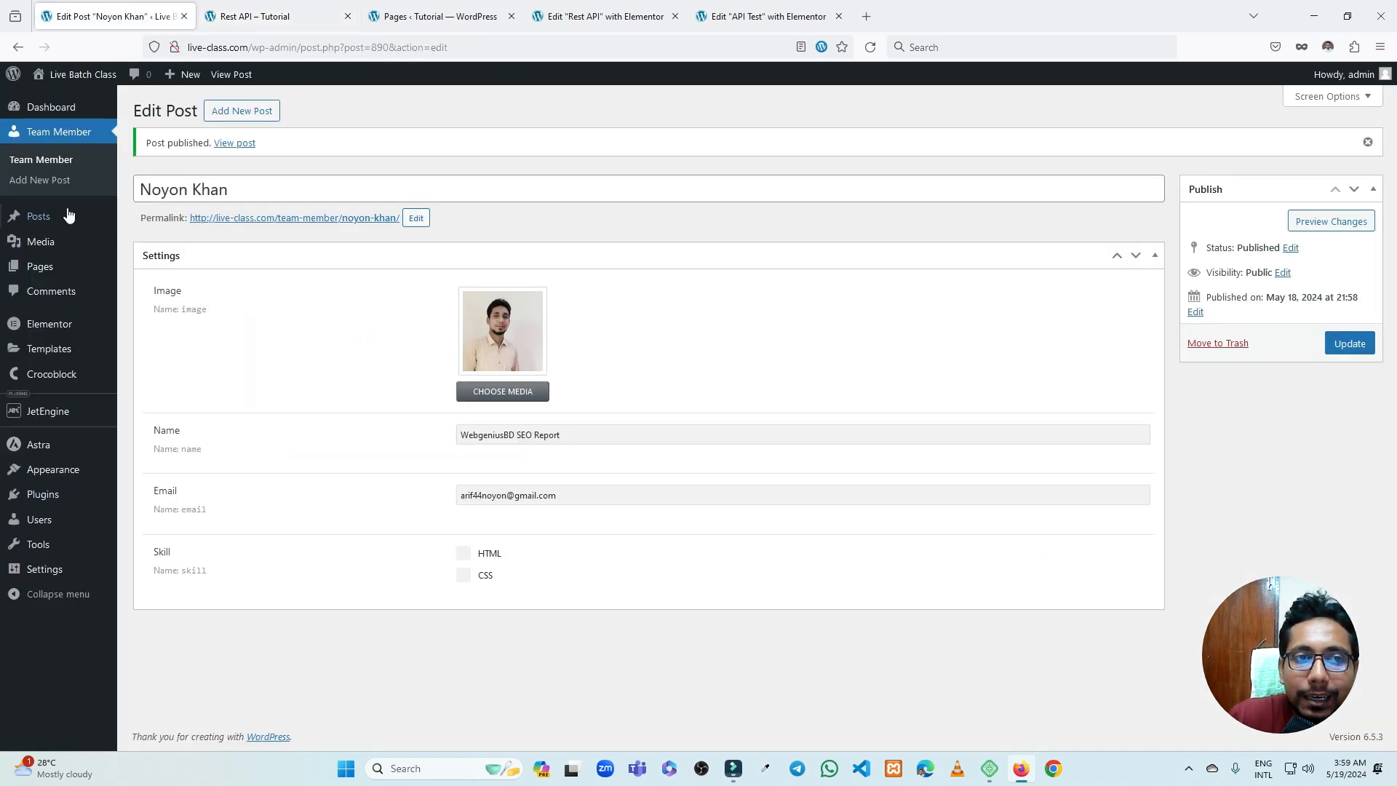
{"action": "mouse_move", "coordinate": [59, 222]}
{"action": "left_click", "coordinate": [55, 106]}
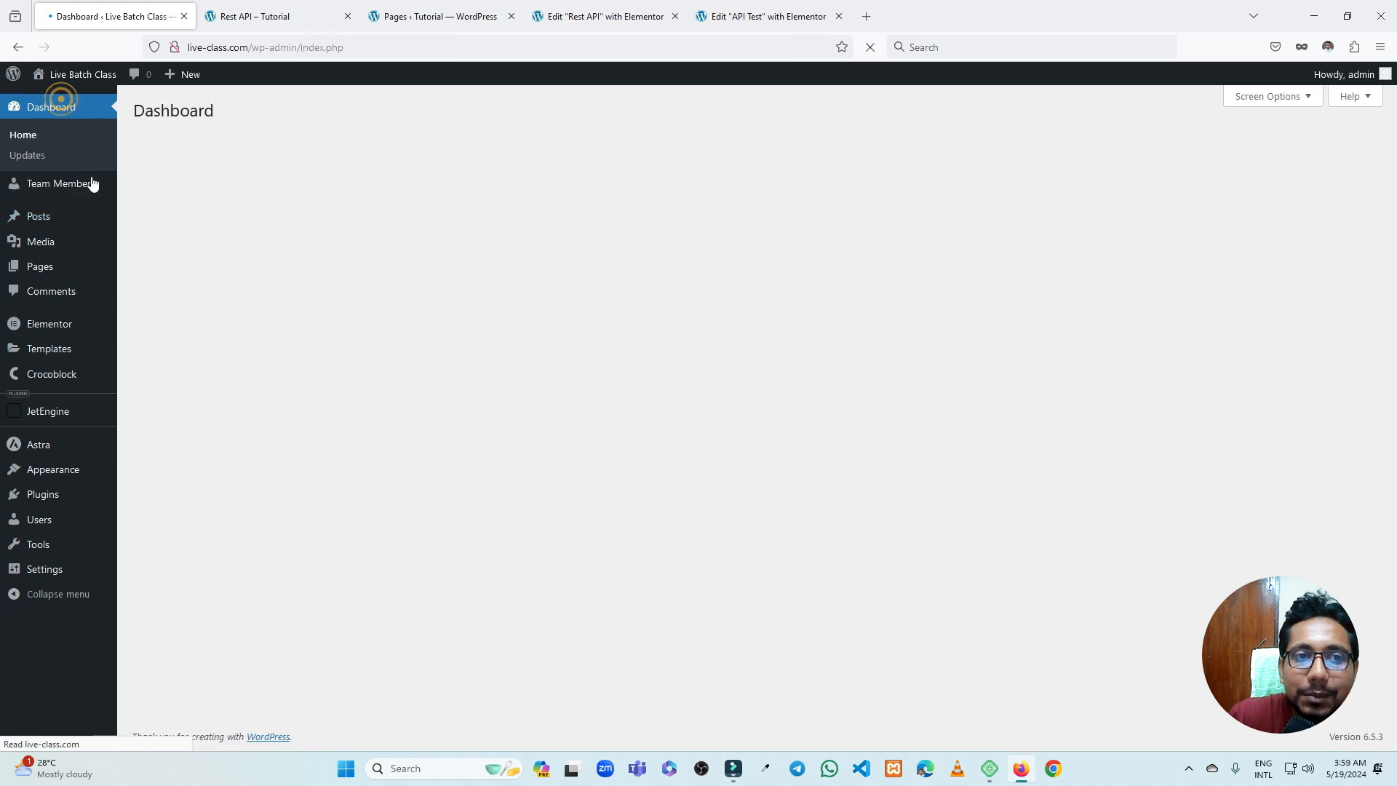
{"action": "left_click", "coordinate": [269, 18]}
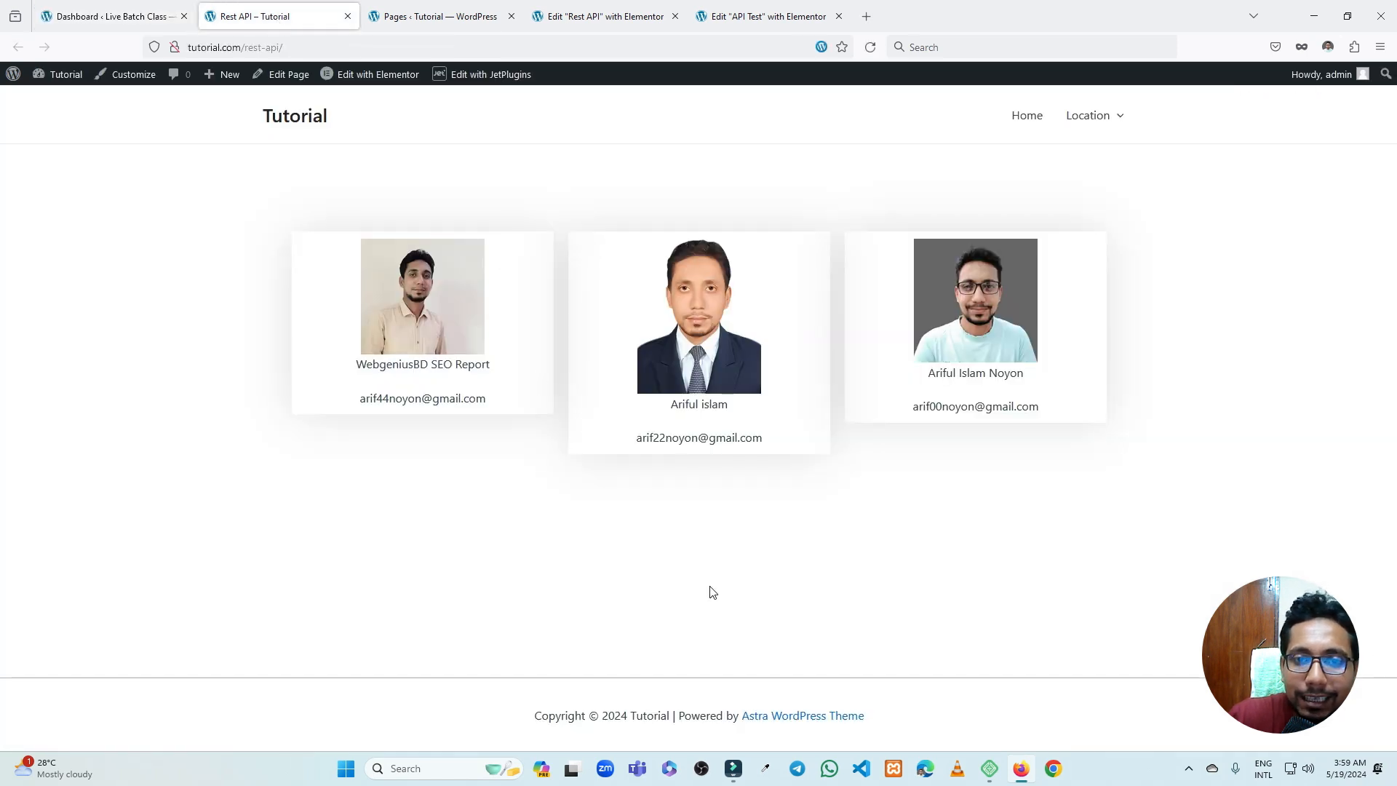